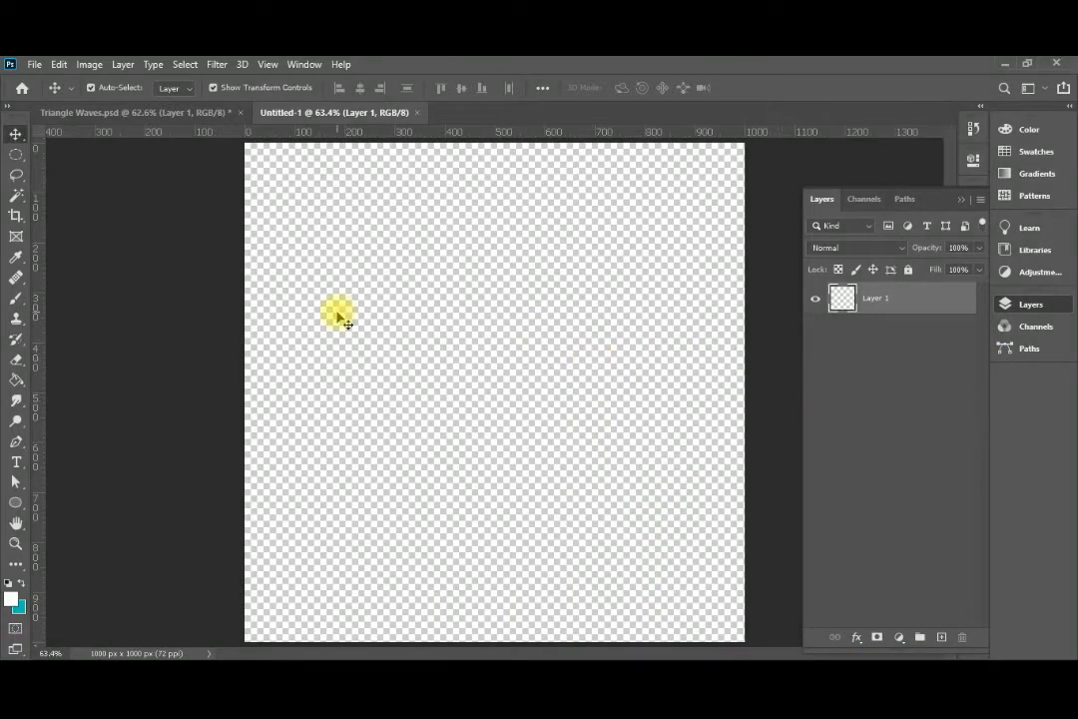
Marquee-select a full-width rectangular strip about 1000 x 300 px along the canvas's lower edge and add a new layer
{"action": "left_click", "coordinate": [18, 155]}
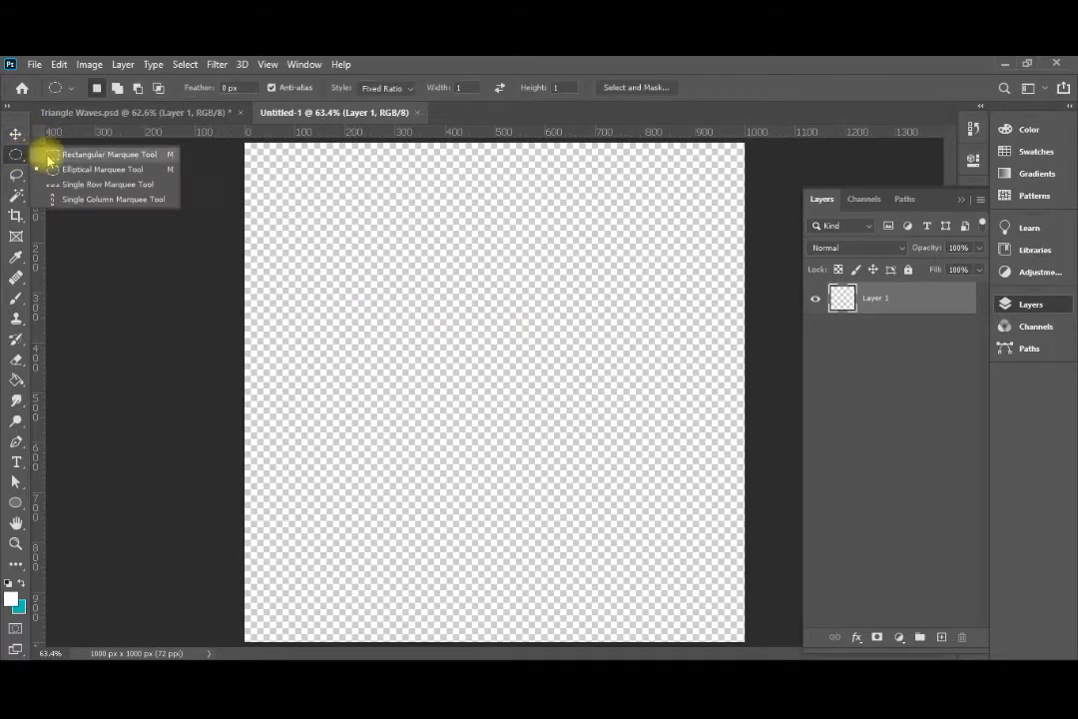
{"action": "left_click", "coordinate": [54, 157]}
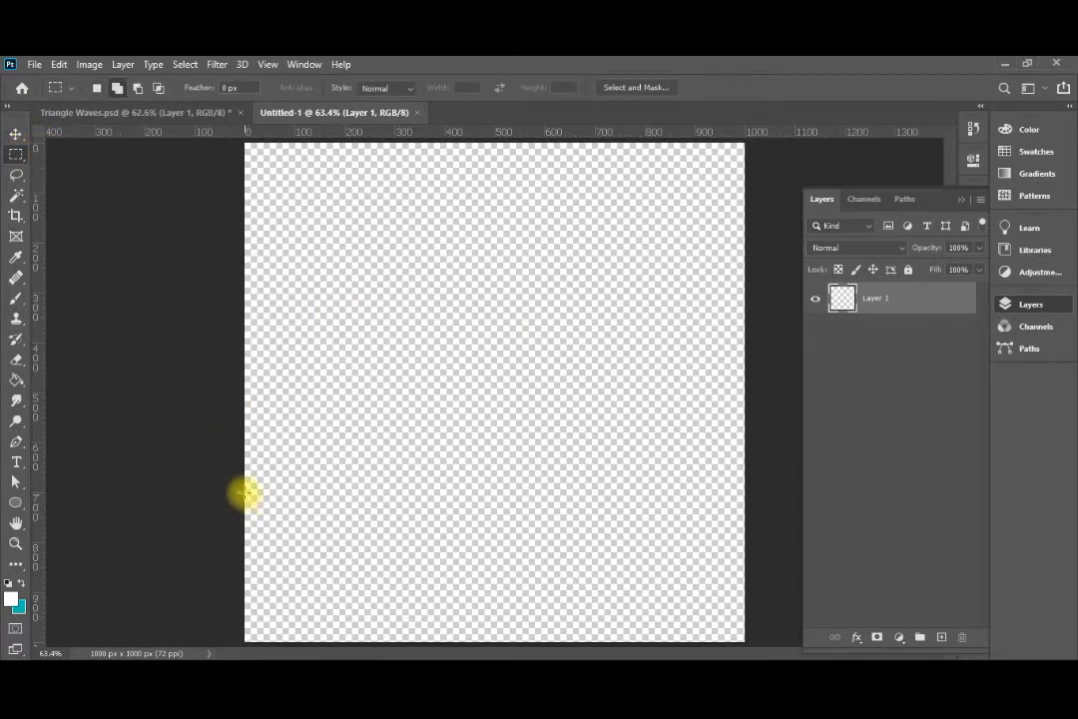
{"action": "left_click_drag", "start_coordinate": [246, 492], "coordinate": [748, 643]}
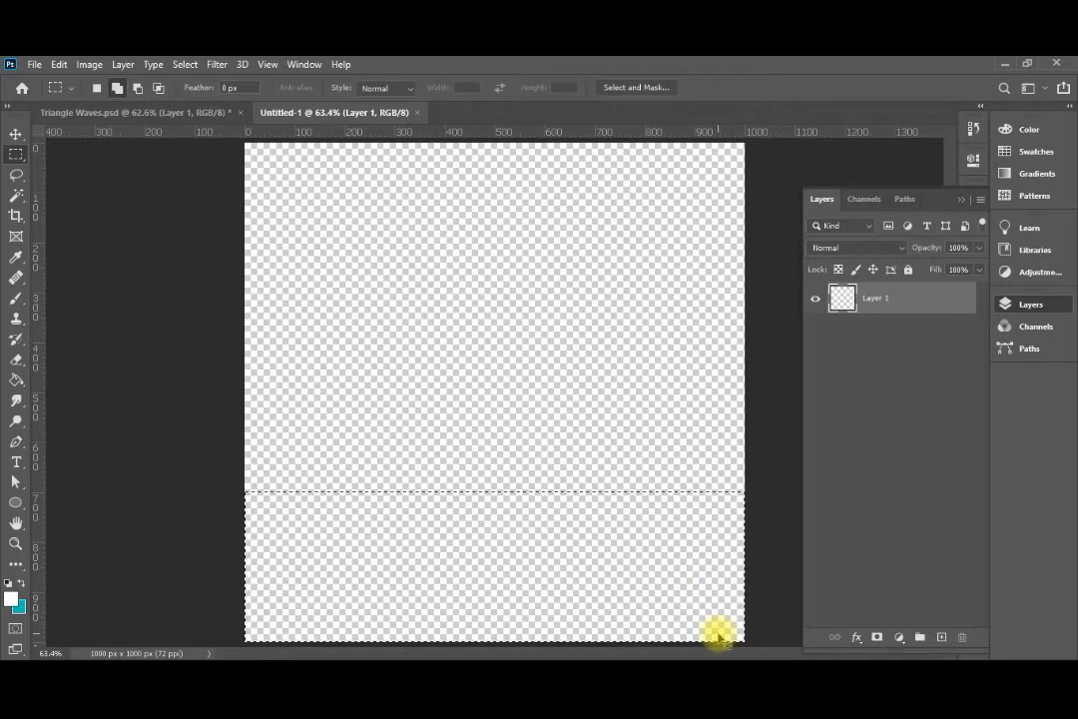
{"action": "key", "text": "ctrl+shift+n"}
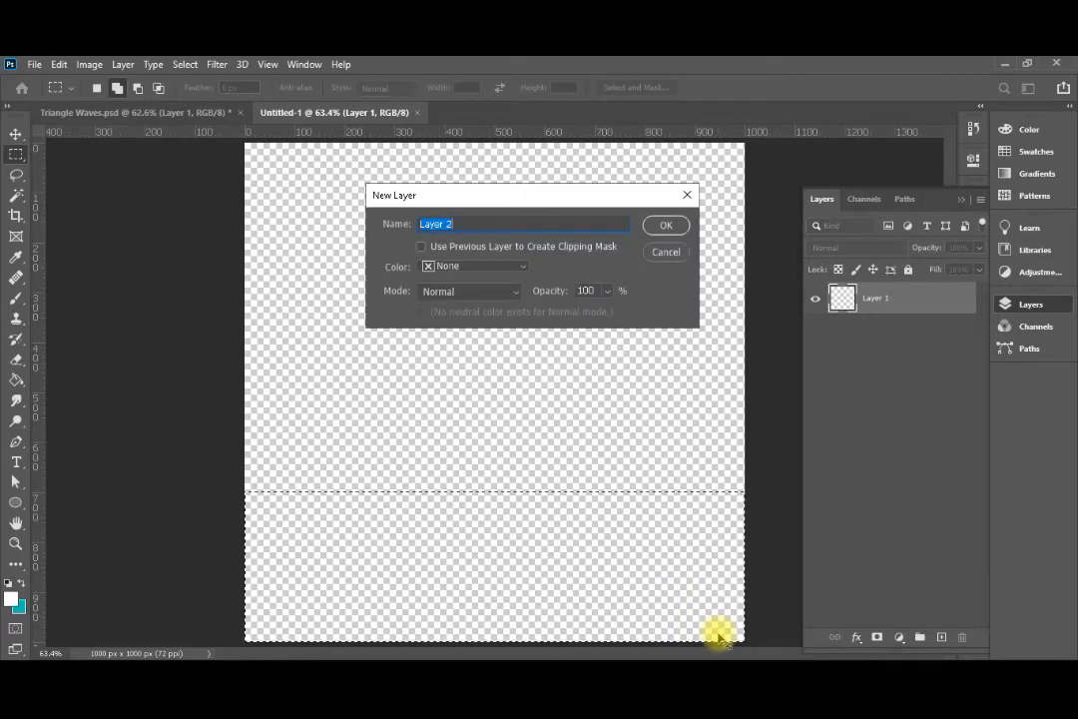
{"action": "key", "text": "Return"}
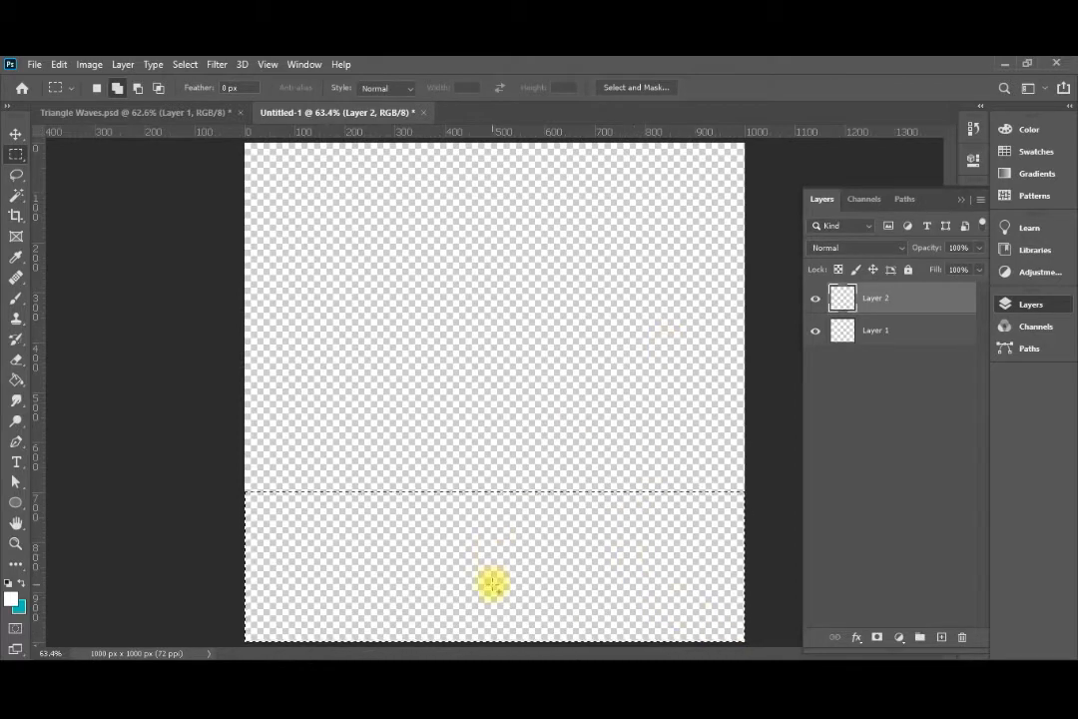
Set the foreground colour to teal PANTONE 3262 C and fill the selected strip with the Paint Bucket
{"action": "left_click", "coordinate": [14, 601]}
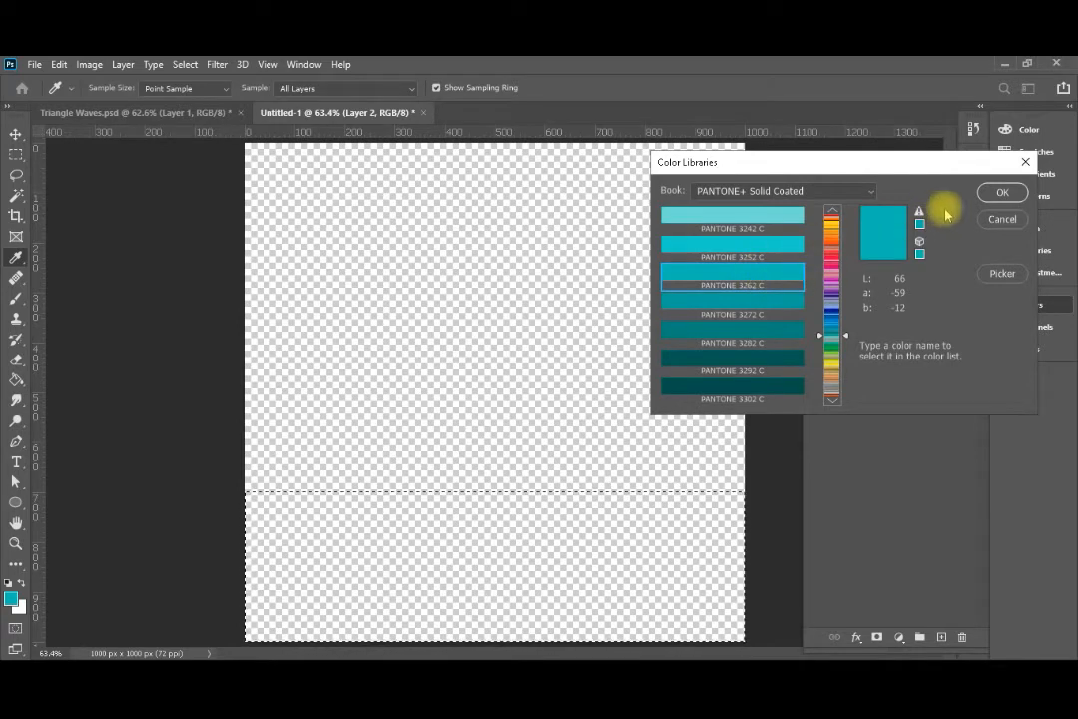
{"action": "left_click", "coordinate": [989, 193]}
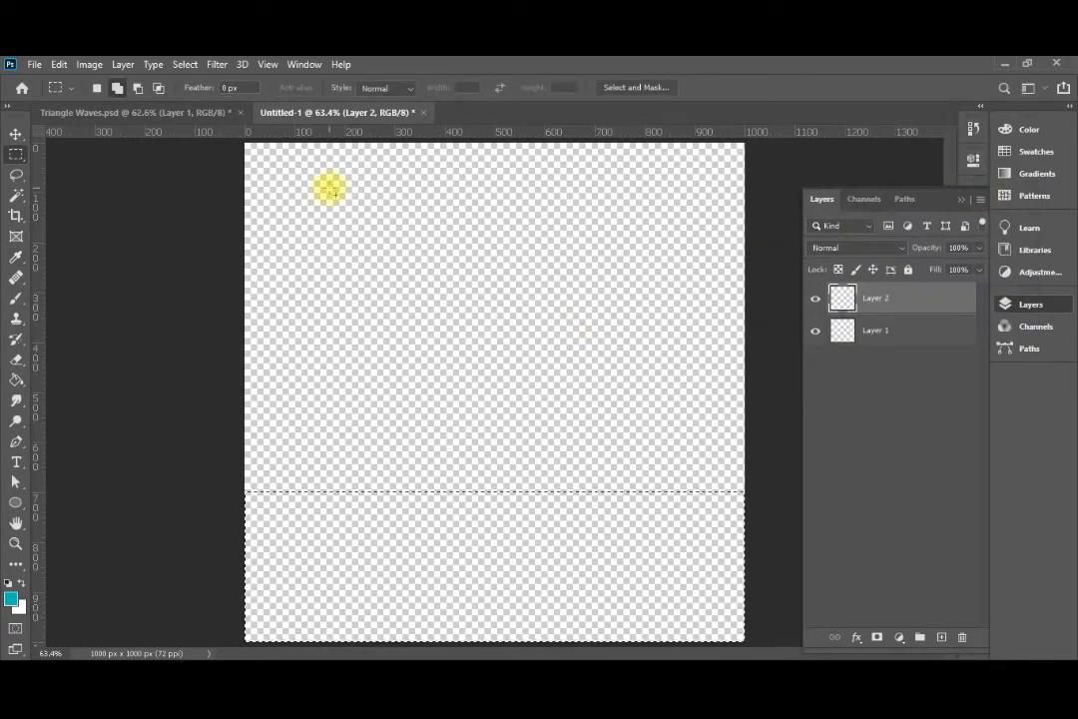
{"action": "left_click", "coordinate": [16, 379]}
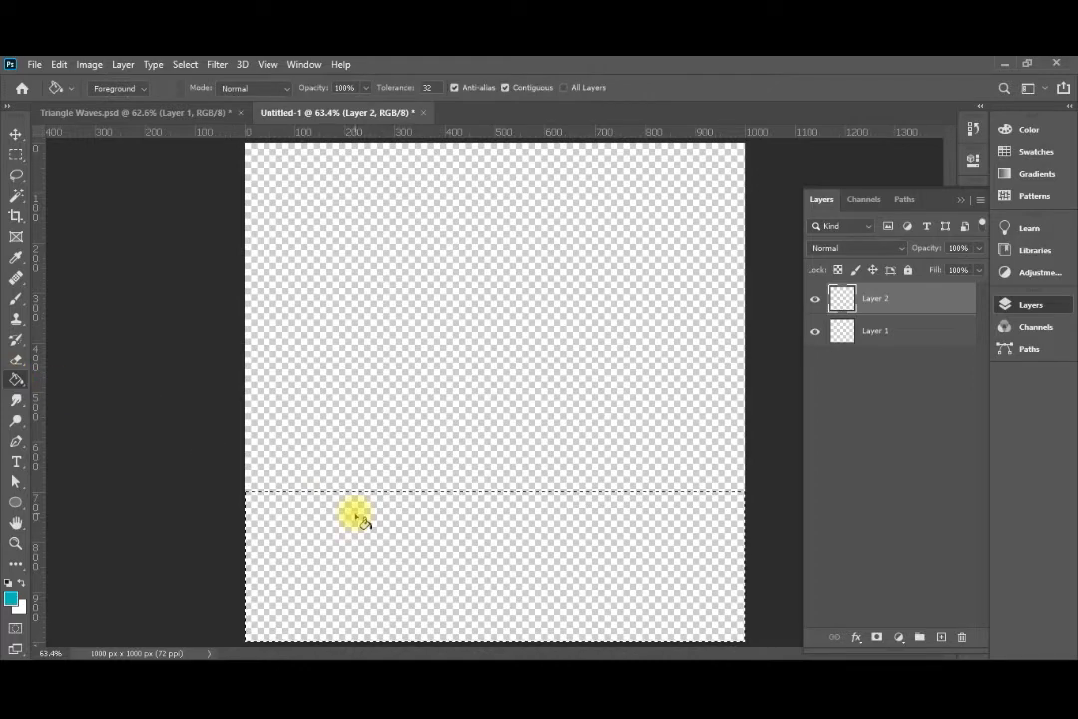
{"action": "left_click", "coordinate": [361, 520]}
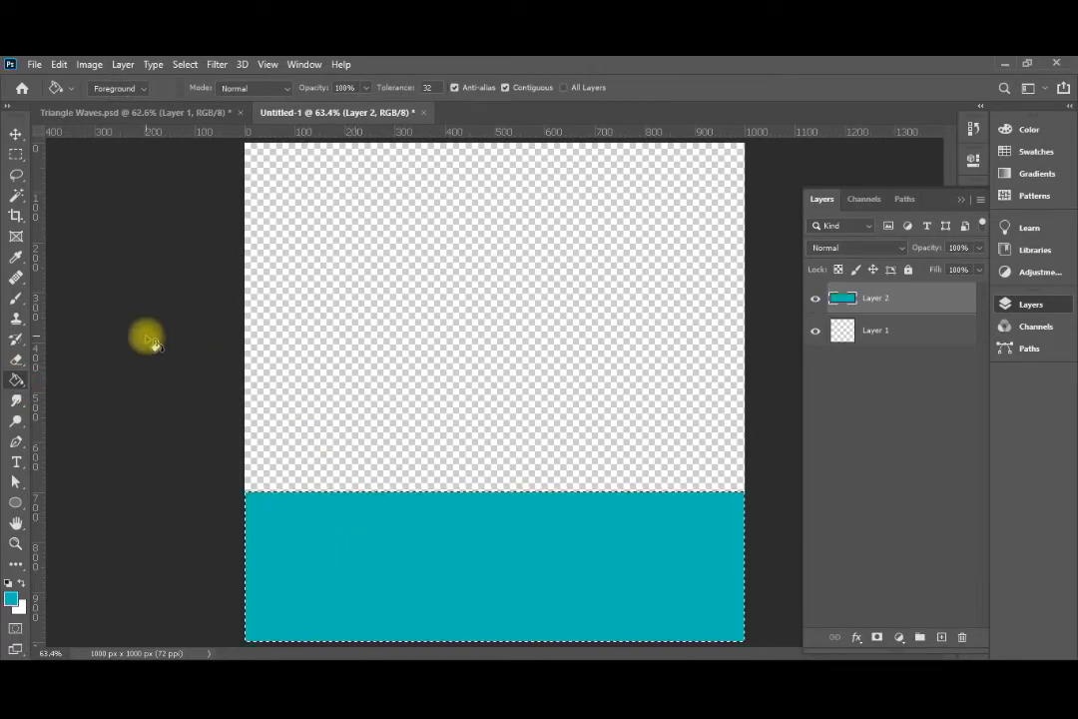
Set up the Brush tool with the 45 px textured tip and a spacing of 124%
{"action": "left_click", "coordinate": [15, 297]}
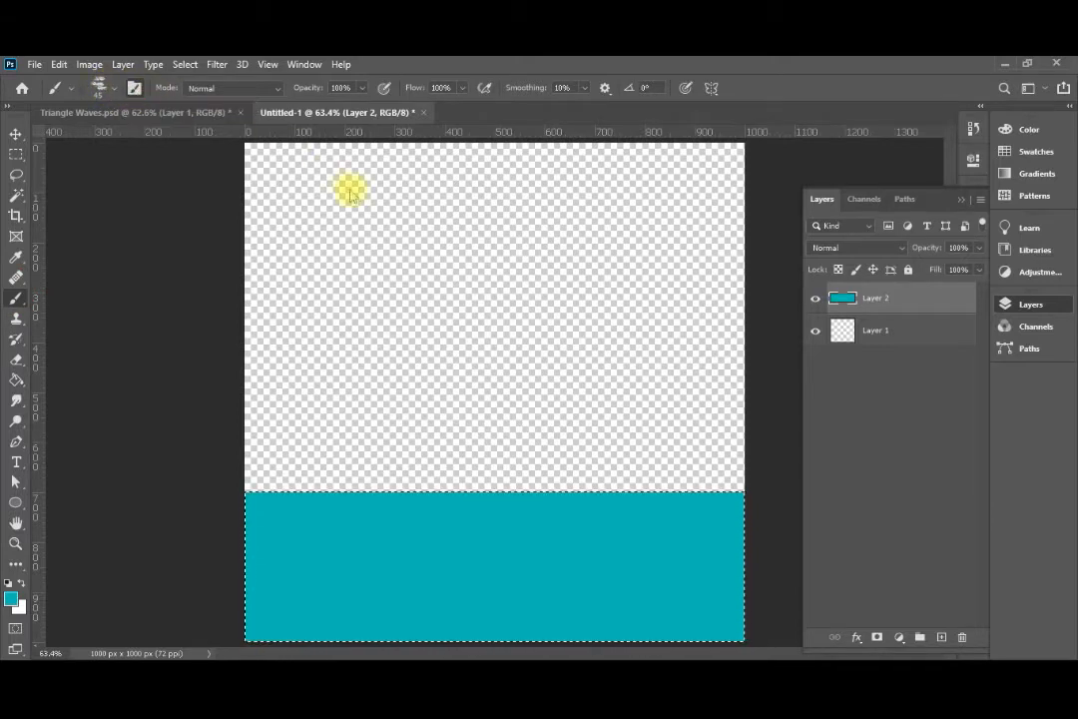
{"action": "left_click", "coordinate": [134, 88]}
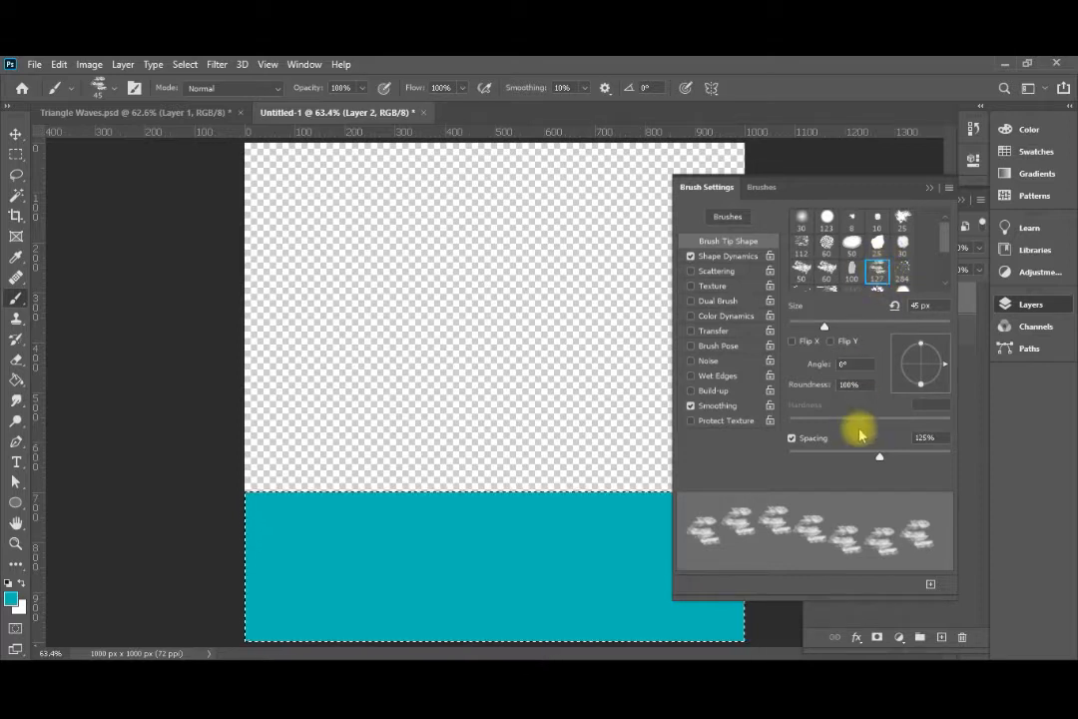
{"action": "mouse_move", "coordinate": [881, 457]}
{"action": "left_mouse_down"}
{"action": "mouse_move", "coordinate": [807, 457]}
{"action": "mouse_move", "coordinate": [896, 464]}
{"action": "mouse_move", "coordinate": [879, 459]}
{"action": "left_mouse_up"}
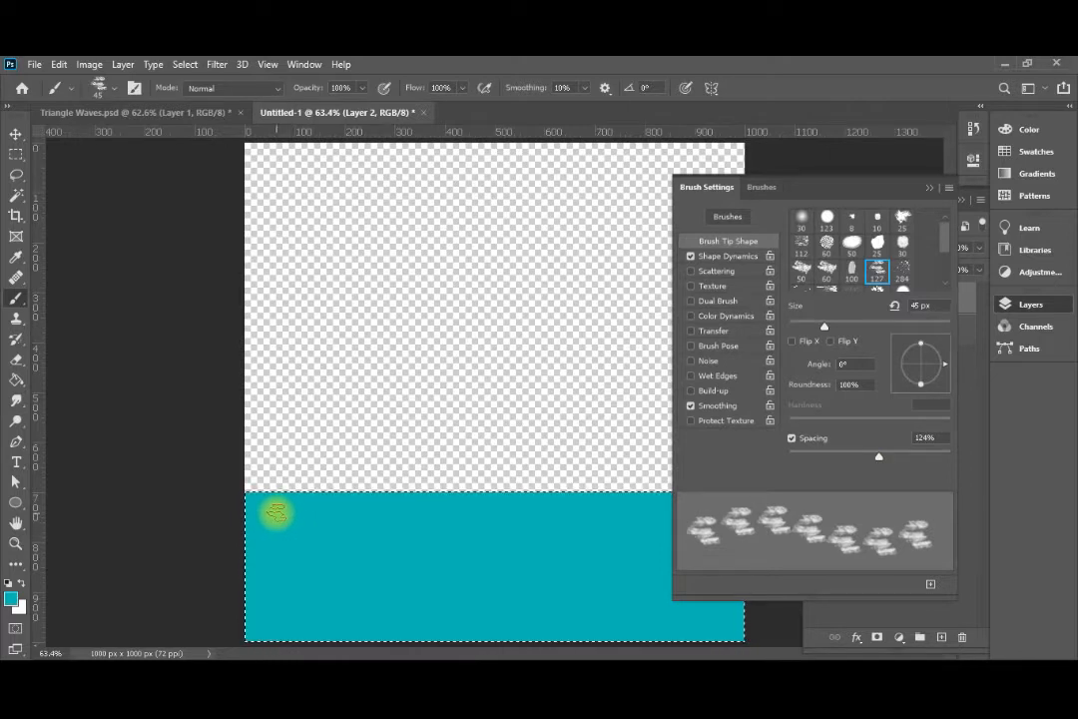
Swap the foreground colour to white and paint rows of brush marks across the whole teal strip
{"action": "left_click", "coordinate": [20, 583]}
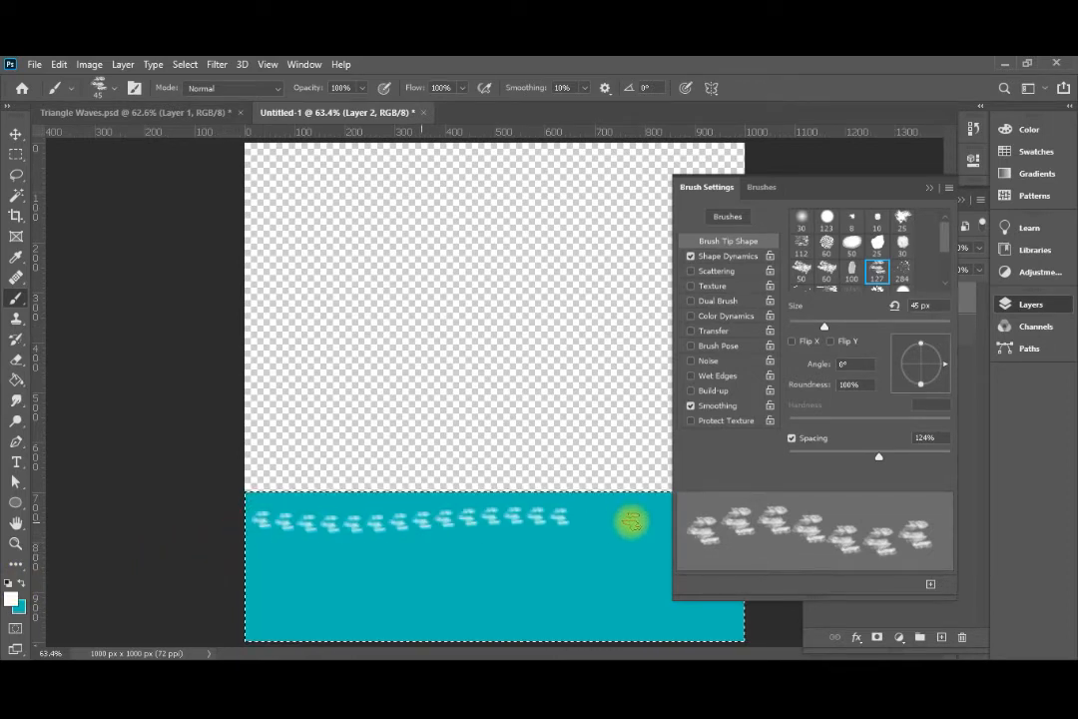
{"action": "left_click", "coordinate": [930, 187]}
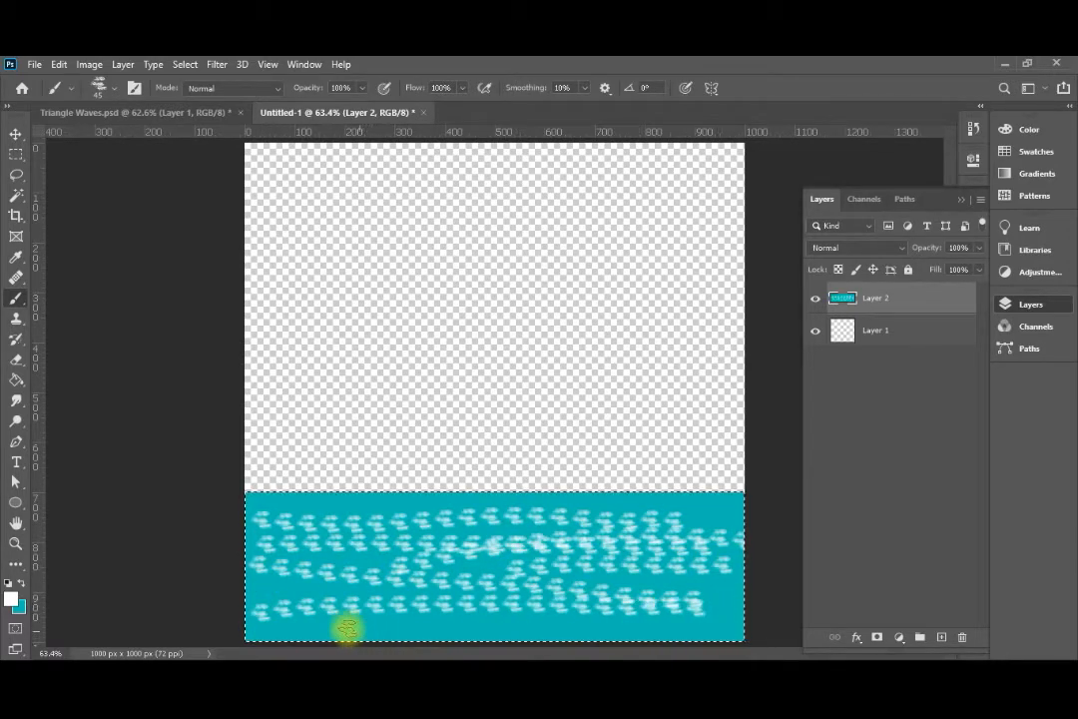
{"action": "left_click_drag", "start_coordinate": [332, 626], "coordinate": [785, 616]}
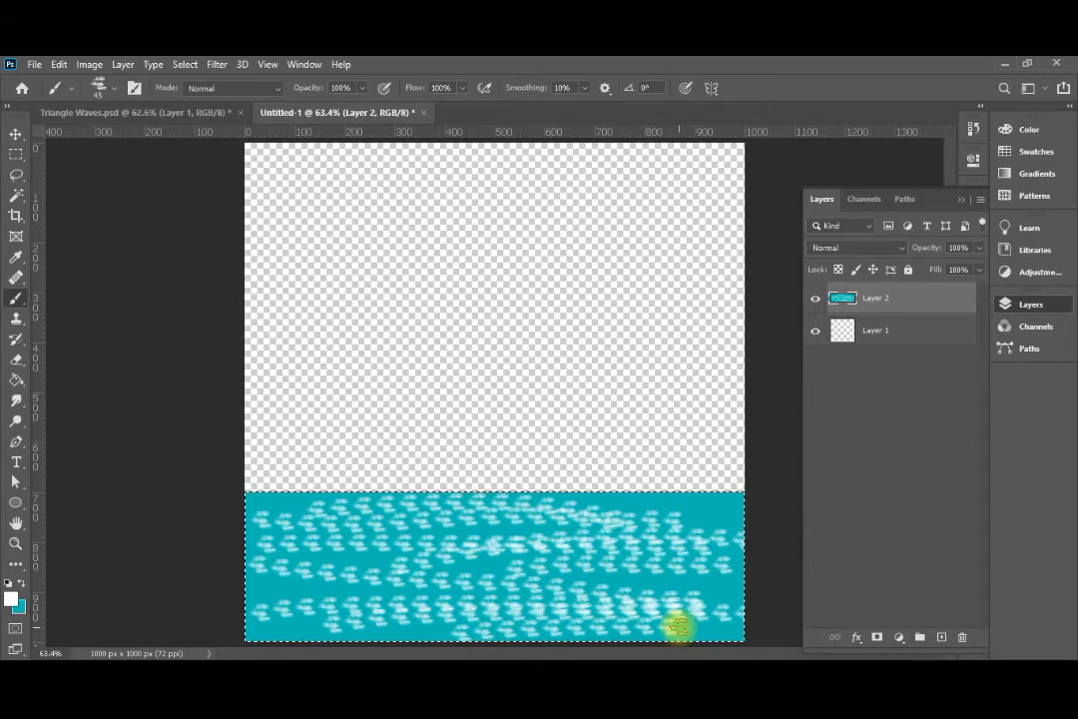
Free-transform the painted strip to a horizontal scale of 150%, keeping its height at 100%
{"action": "key", "text": "ctrl+t"}
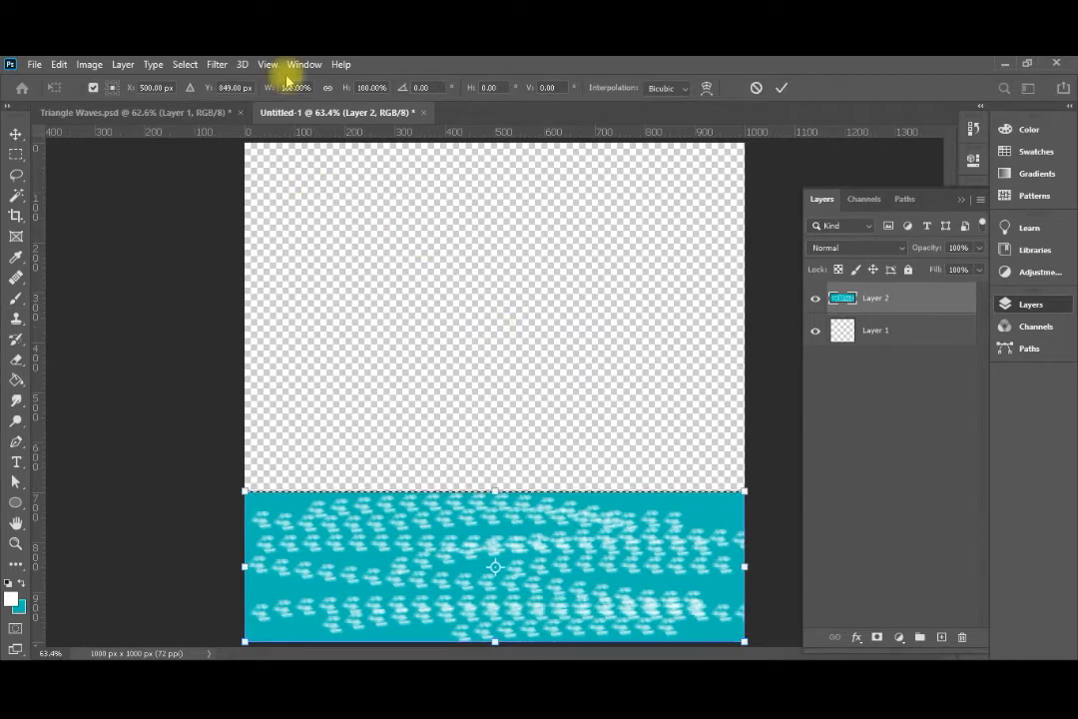
{"action": "key", "text": "BackSpace"}
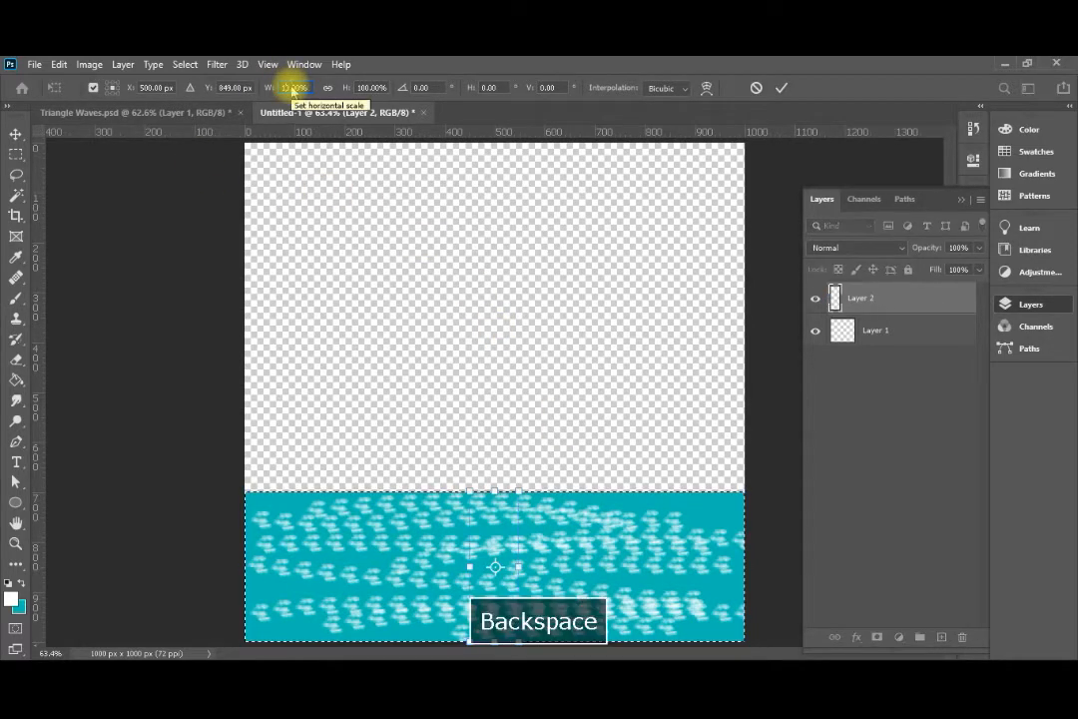
{"action": "type", "text": "50."}
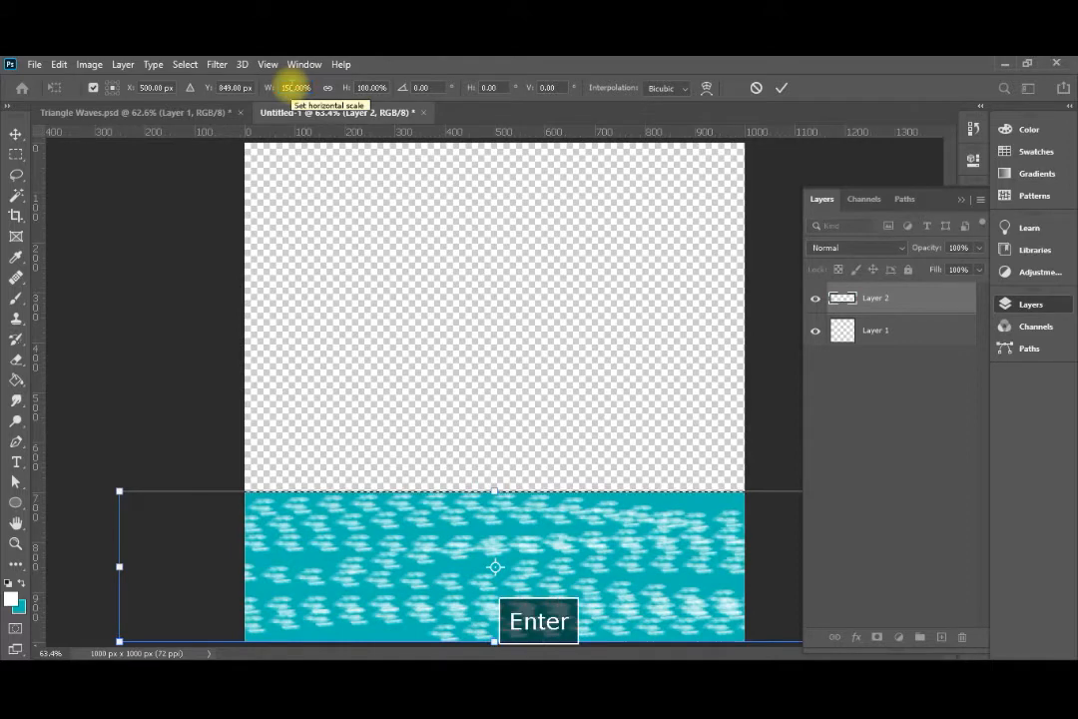
{"action": "key", "text": "Return"}
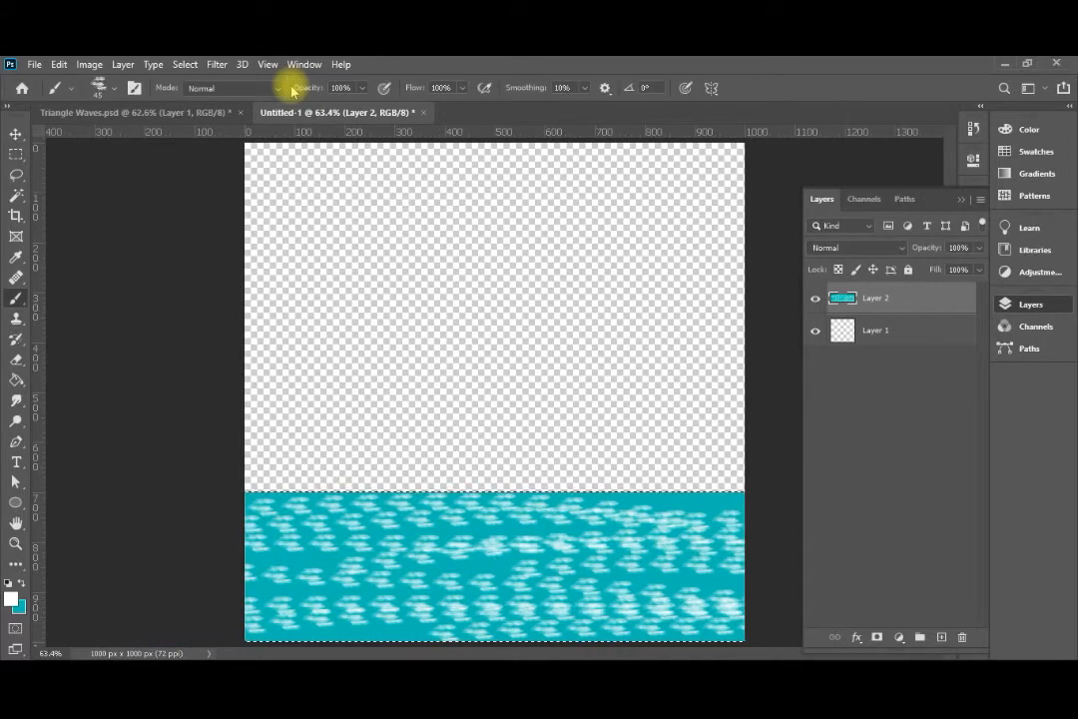
Convert the painted strip's layer for smart filters
{"action": "left_click", "coordinate": [217, 64]}
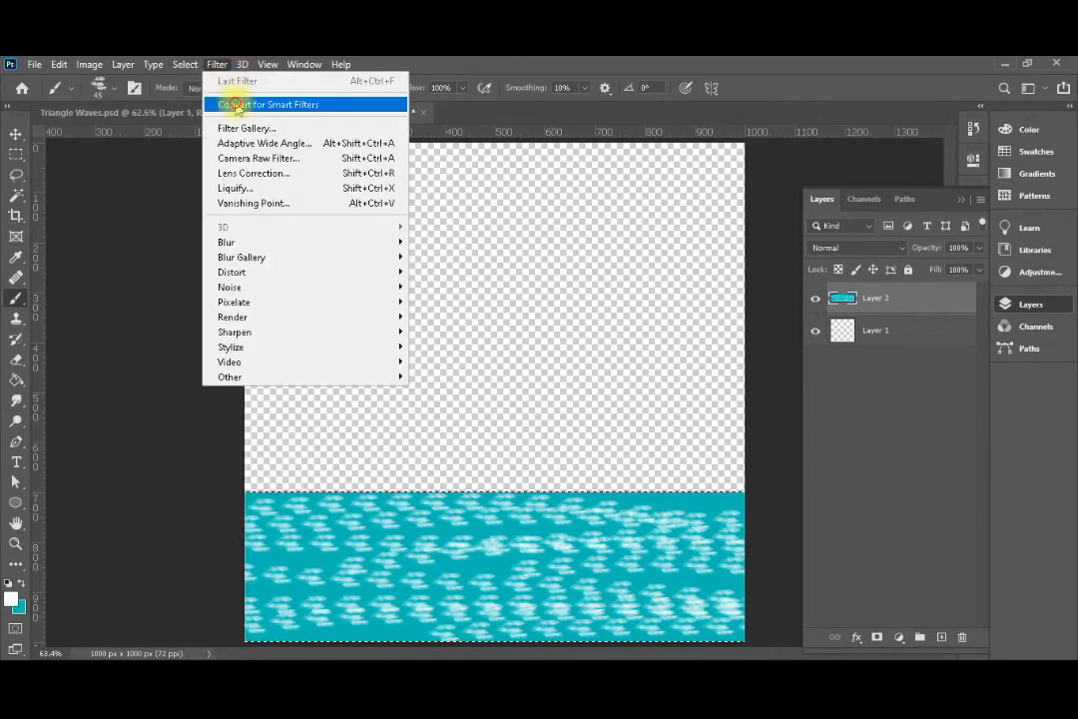
{"action": "left_click", "coordinate": [250, 104]}
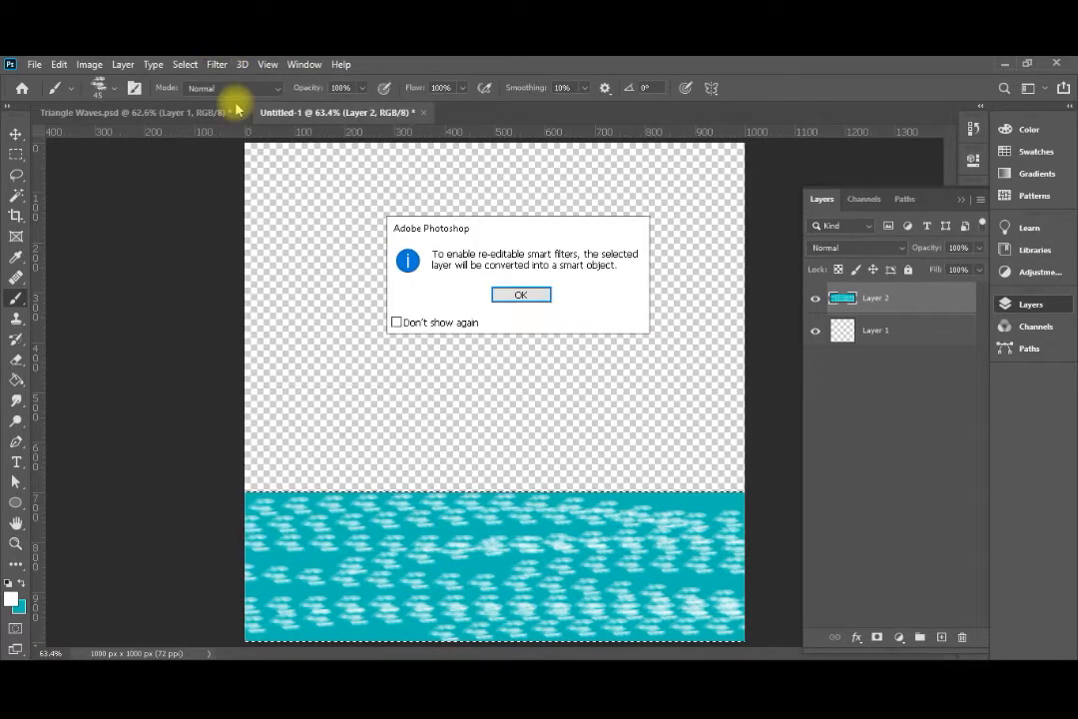
{"action": "left_click", "coordinate": [520, 295]}
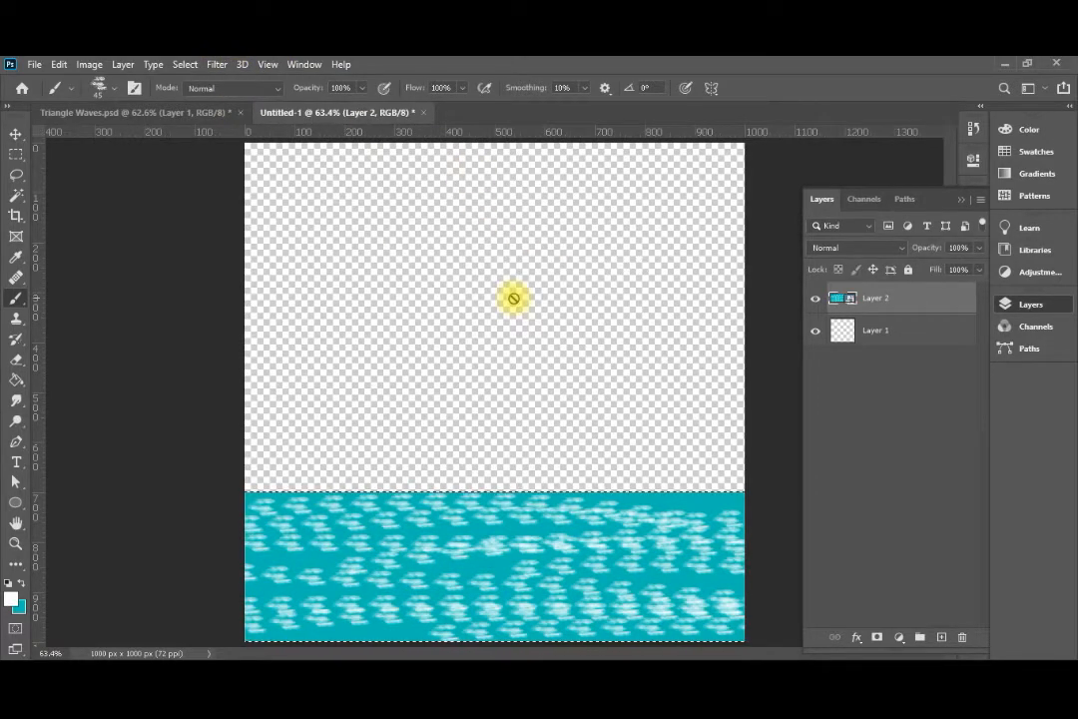
Start the Wave distort filter on the strip layer and set the number of generators to 10
{"action": "left_click", "coordinate": [218, 66]}
{"action": "mouse_move", "coordinate": [285, 263]}
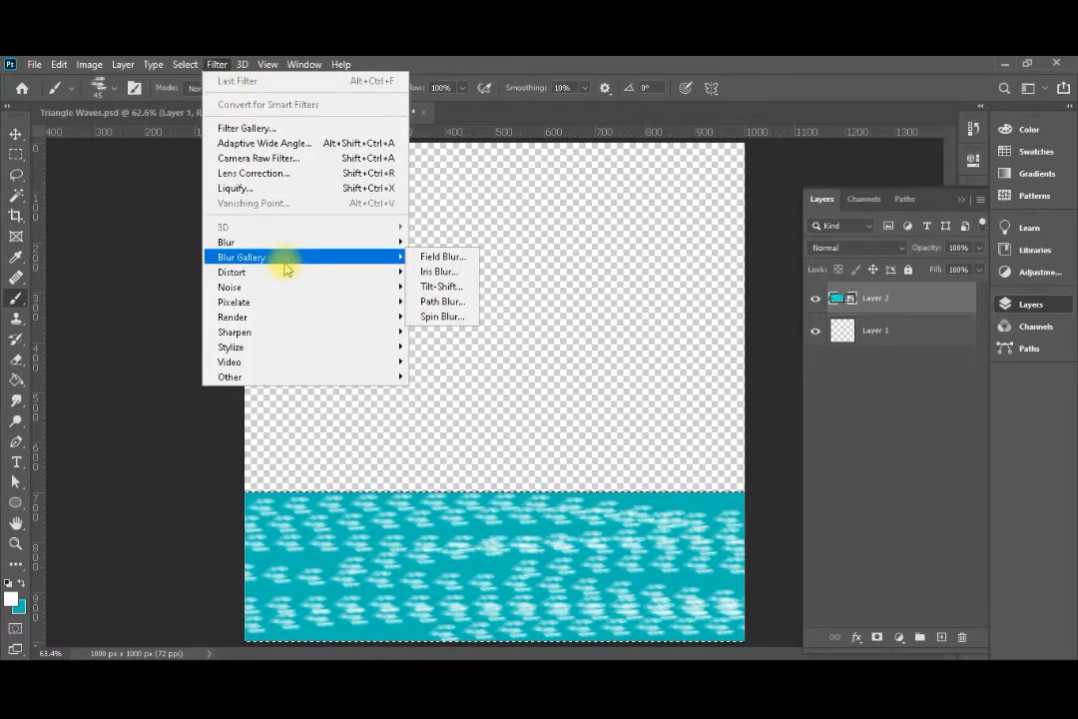
{"action": "mouse_move", "coordinate": [341, 285]}
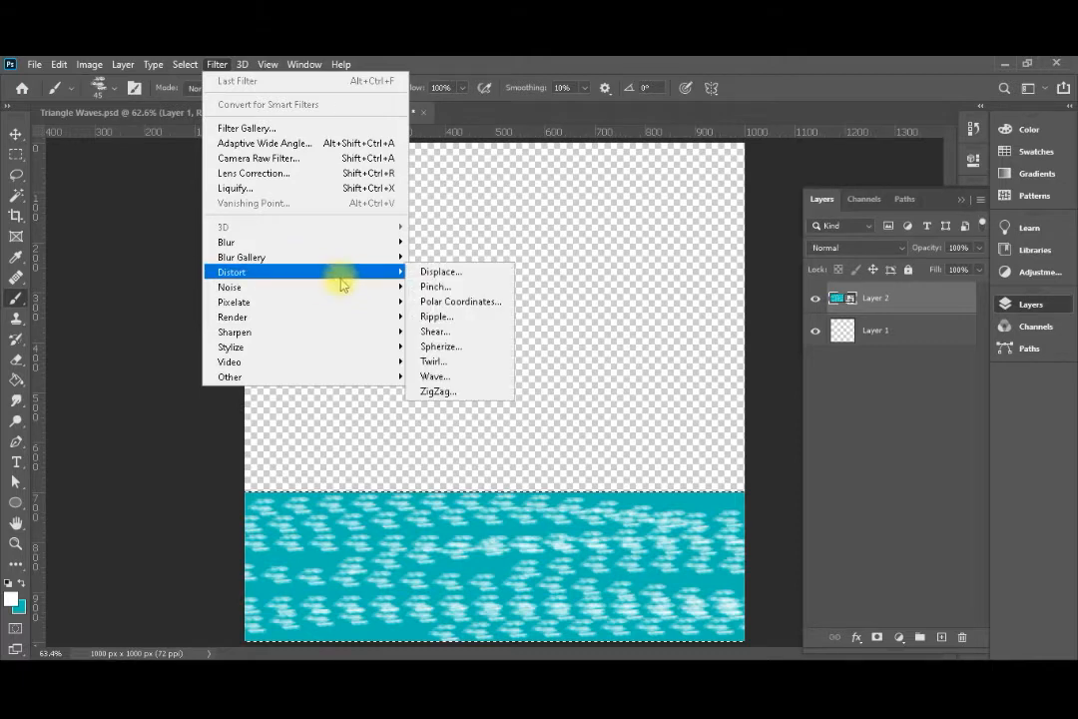
{"action": "left_click", "coordinate": [435, 377]}
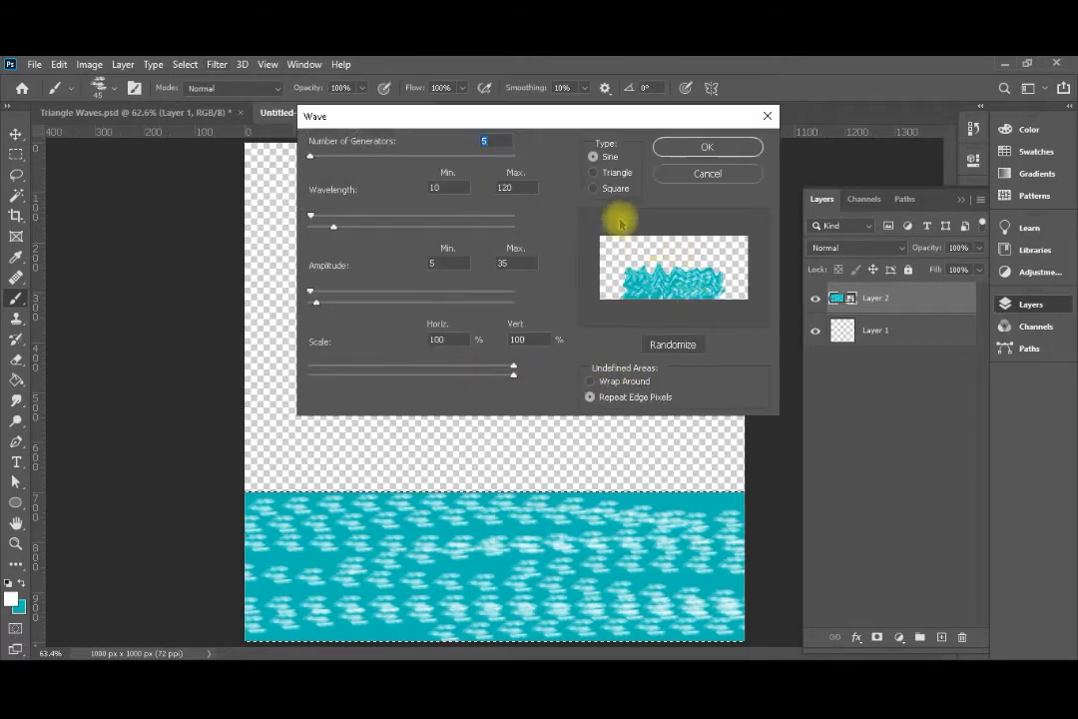
{"action": "type", "text": "10"}
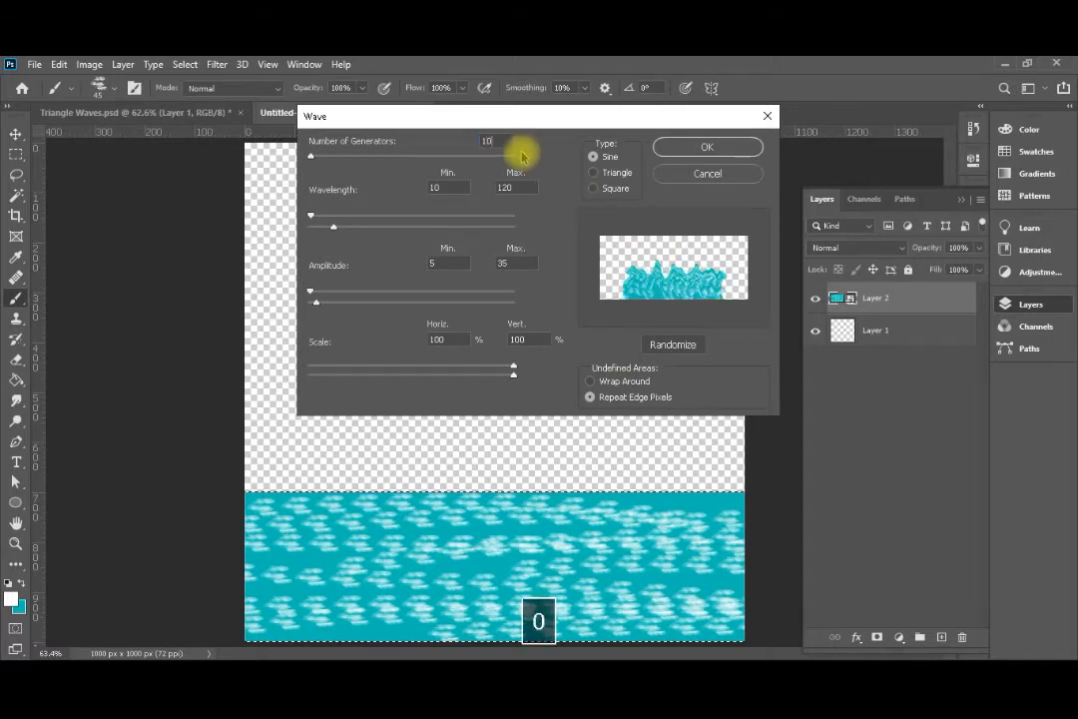
Set the Wave filter's wavelength to a minimum of 50 and a maximum of 250
{"action": "double_click", "coordinate": [448, 187]}
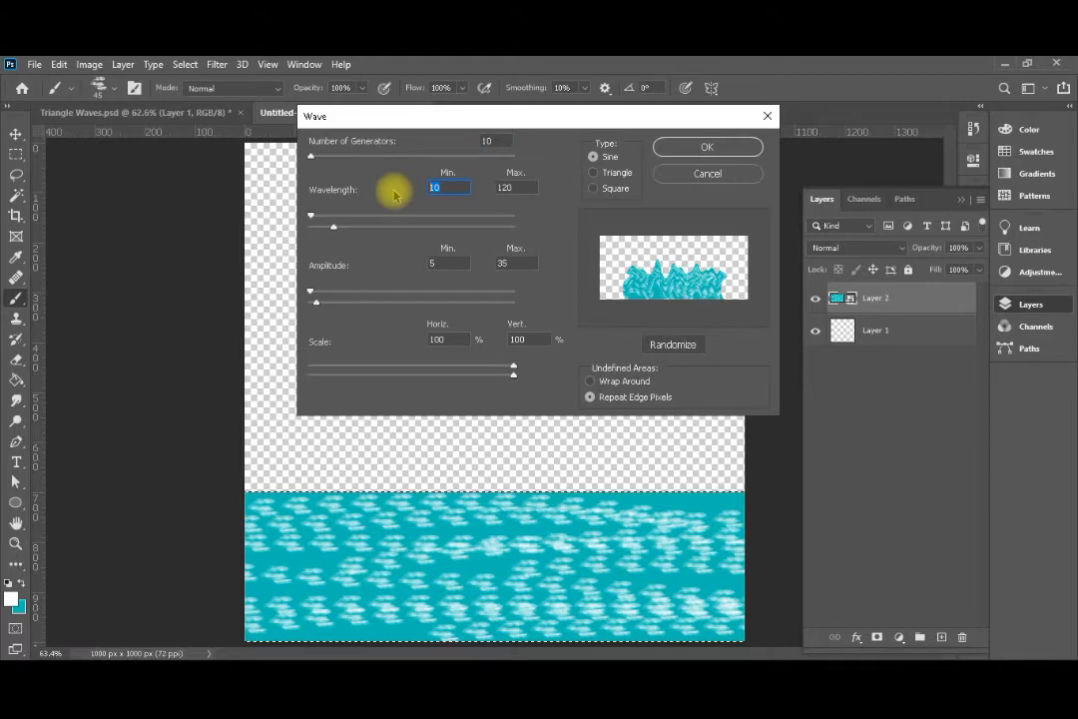
{"action": "type", "text": "4"}
{"action": "key", "text": "BackSpace"}
{"action": "key", "text": "BackSpace"}
{"action": "type", "text": "4"}
{"action": "key", "text": "BackSpace"}
{"action": "type", "text": "5"}
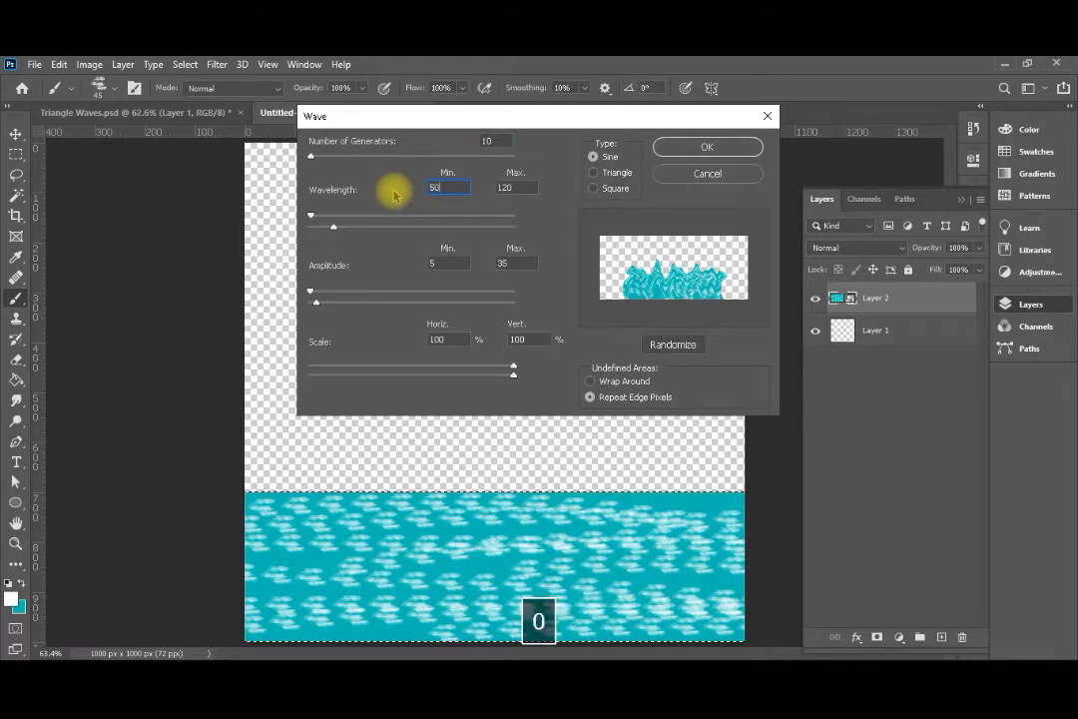
{"action": "type", "text": "0"}
{"action": "key", "text": "Tab"}
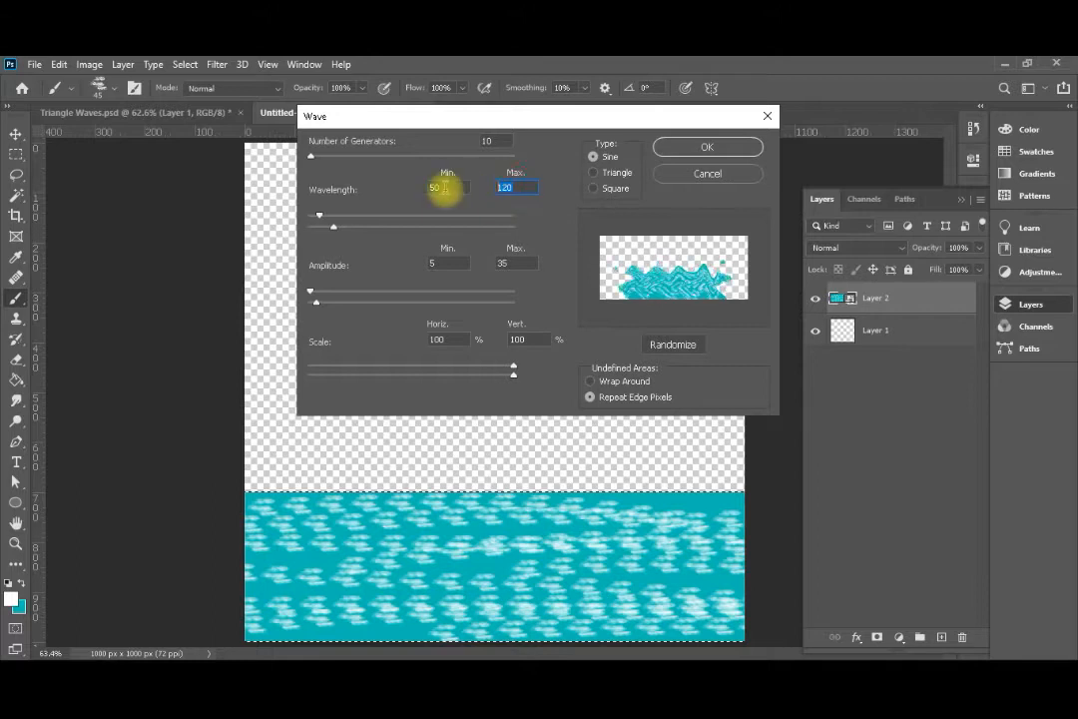
{"action": "type", "text": "2"}
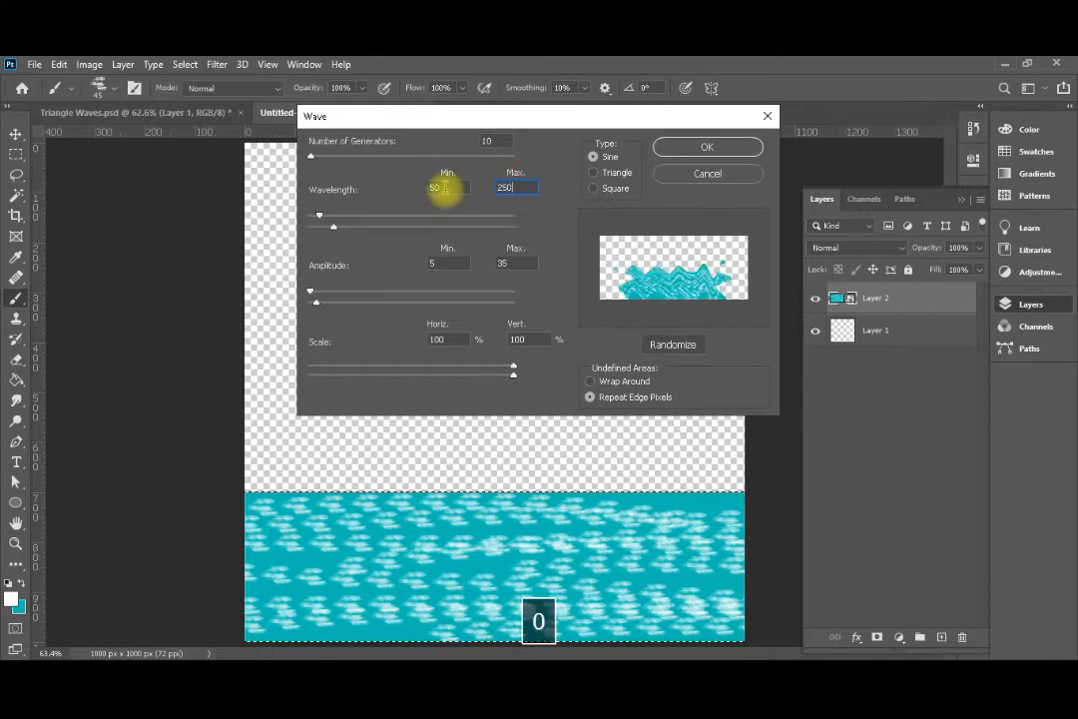
Set the wave amplitude to a minimum of 10 and a maximum of 100, choose the Triangle type and apply the filter
{"action": "left_click", "coordinate": [436, 264]}
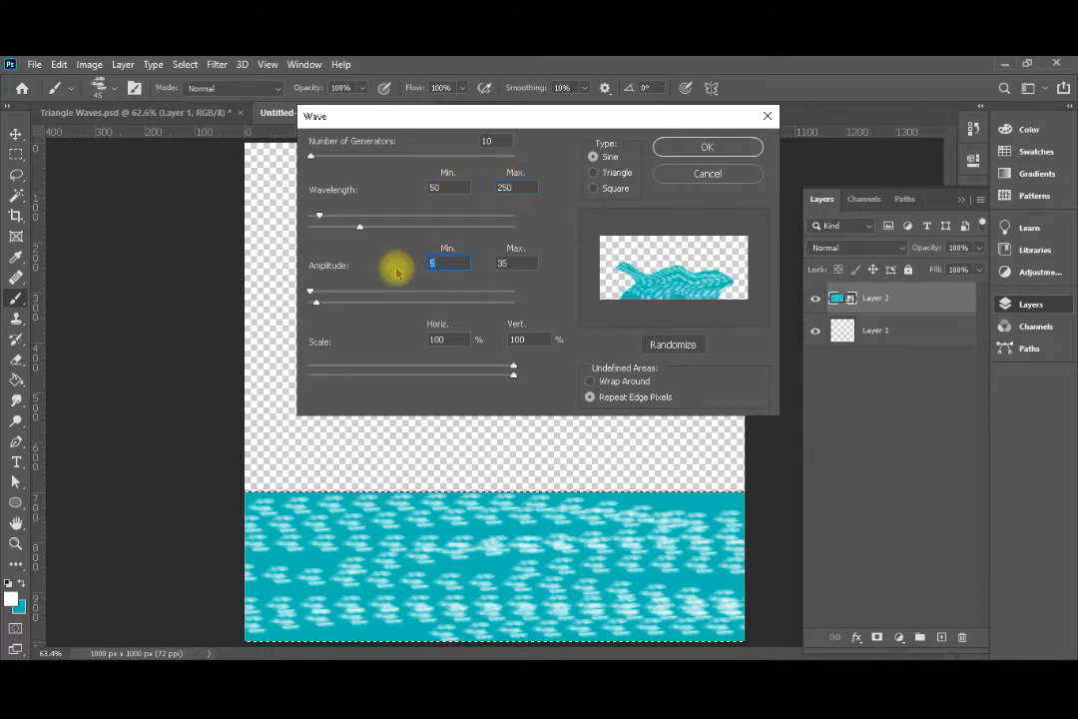
{"action": "type", "text": "10"}
{"action": "key", "text": "Tab"}
{"action": "type", "text": "1"}
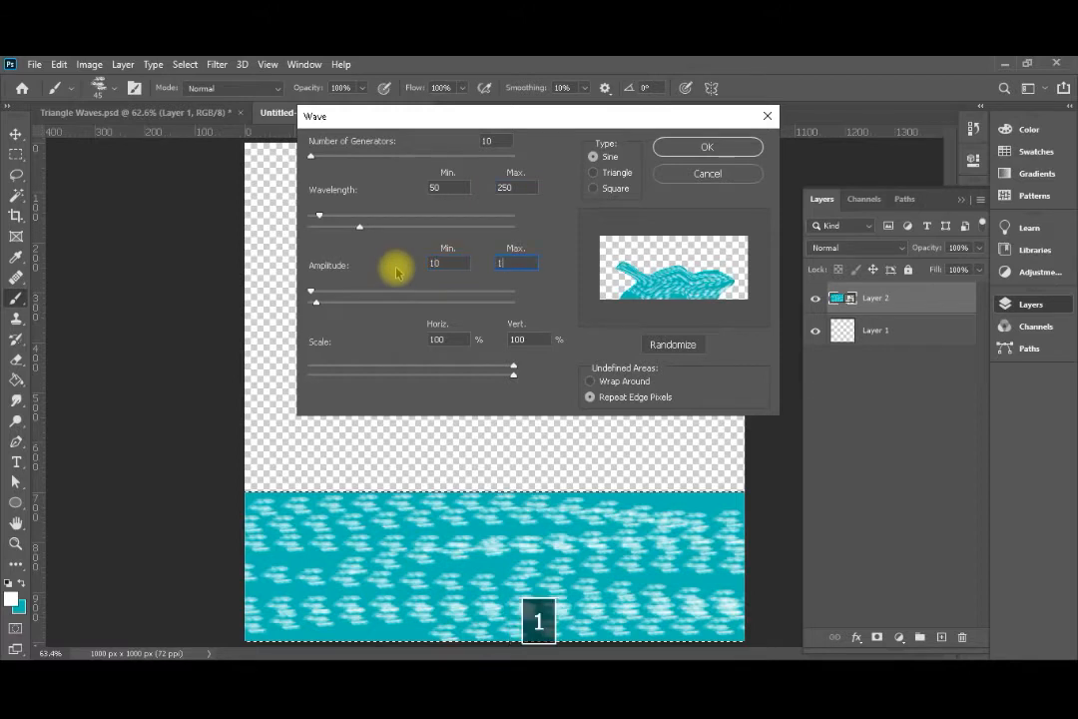
{"action": "type", "text": "00"}
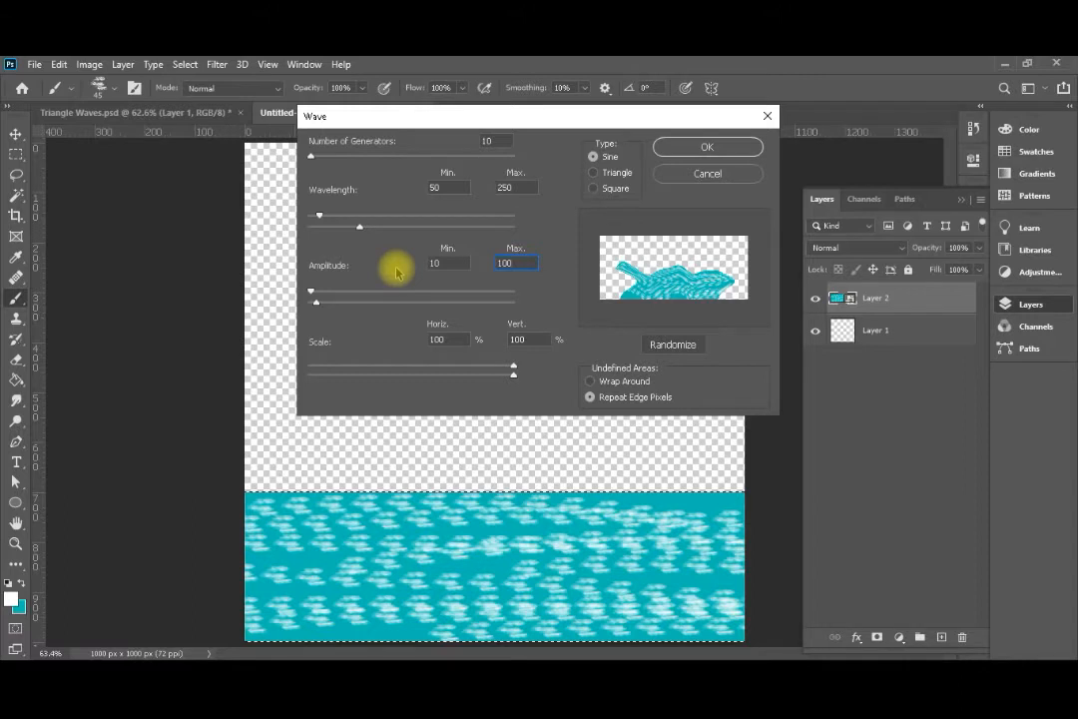
{"action": "left_click", "coordinate": [595, 173]}
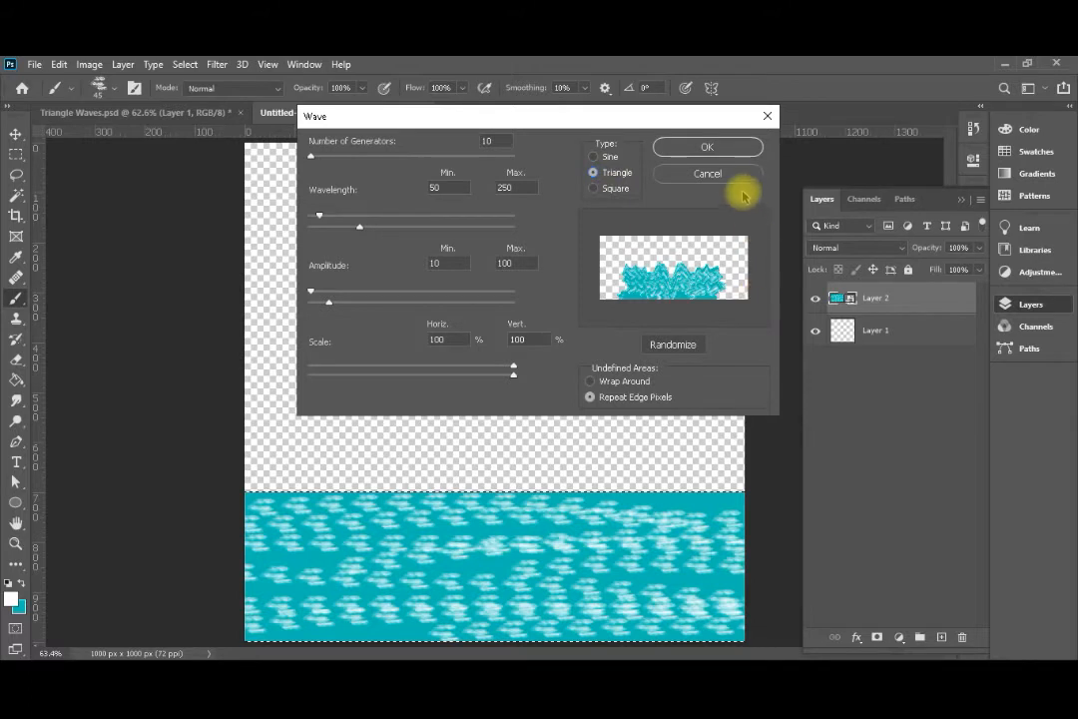
{"action": "left_click", "coordinate": [713, 148]}
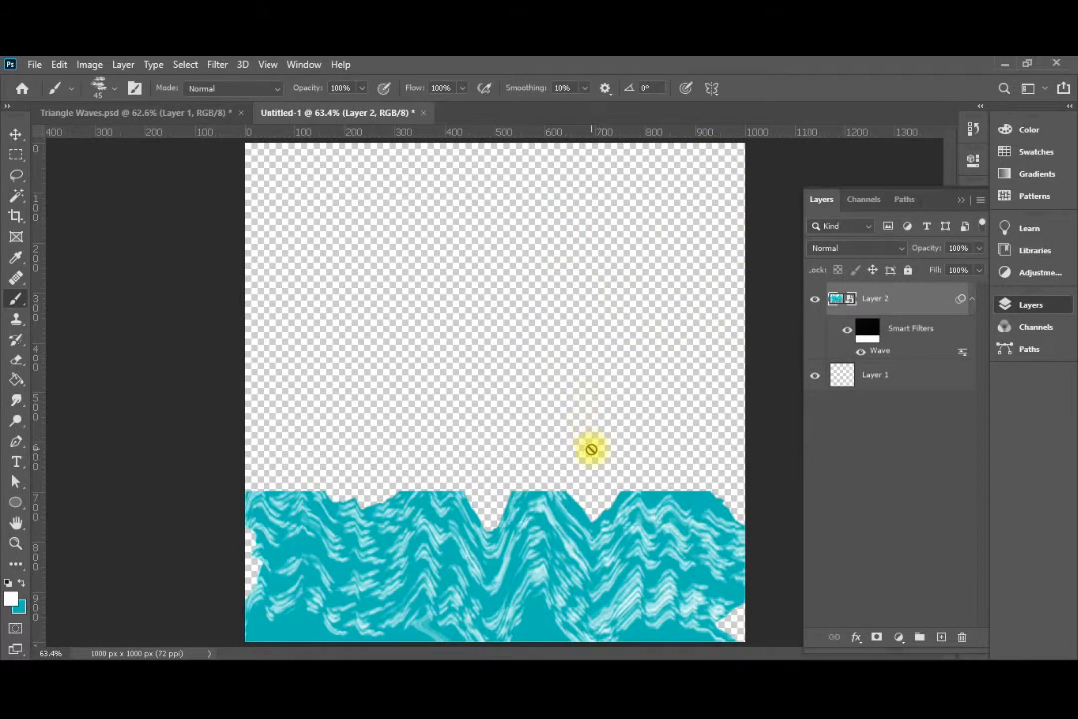
Transform the wave strip layer by raising its top edge slightly, with the smart filters temporarily turned off
{"action": "key", "text": "v"}
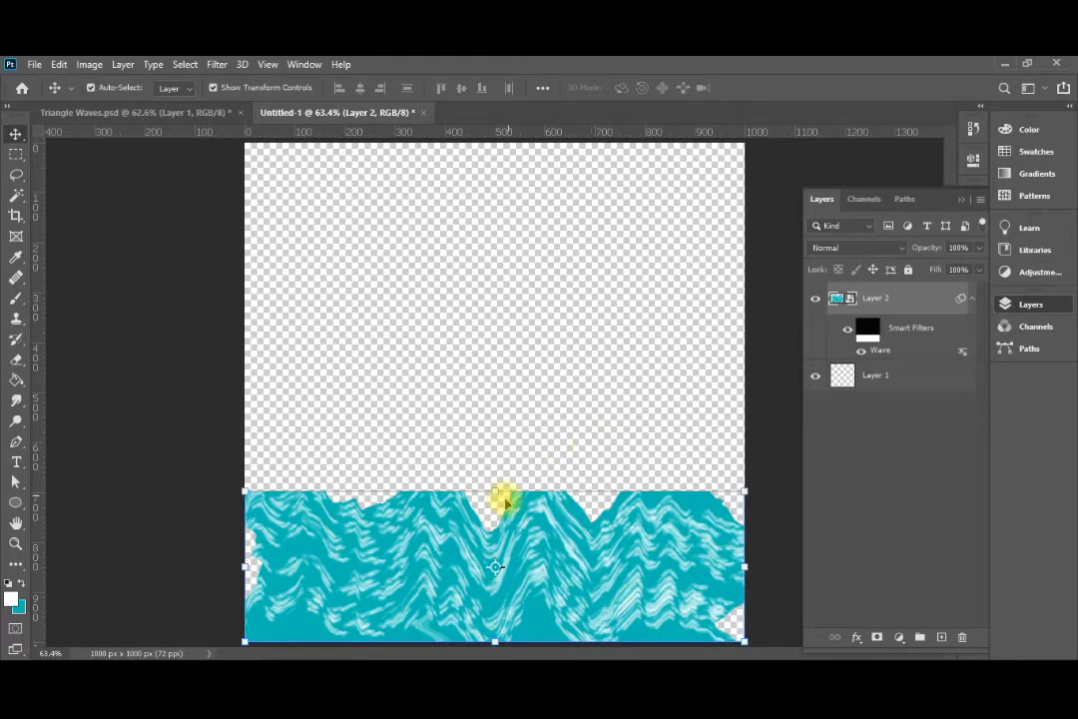
{"action": "left_click", "coordinate": [497, 491]}
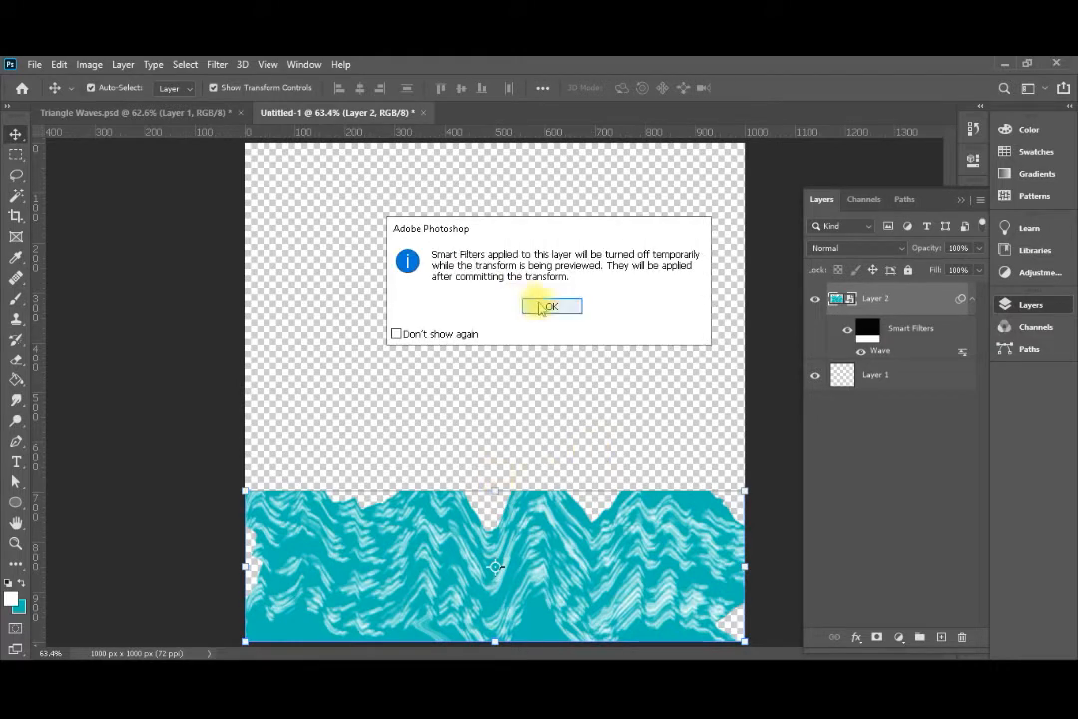
{"action": "left_click", "coordinate": [549, 305]}
{"action": "left_click_drag", "start_coordinate": [496, 492], "coordinate": [500, 473]}
{"action": "key", "text": "Return"}
Scale the wave strip outward past the canvas's left edge so that its ragged side falls outside the image
{"action": "left_click", "coordinate": [250, 539]}
{"action": "left_click", "coordinate": [551, 305]}
{"action": "left_click_drag", "start_coordinate": [246, 546], "coordinate": [120, 544]}
{"action": "key", "text": "Return"}
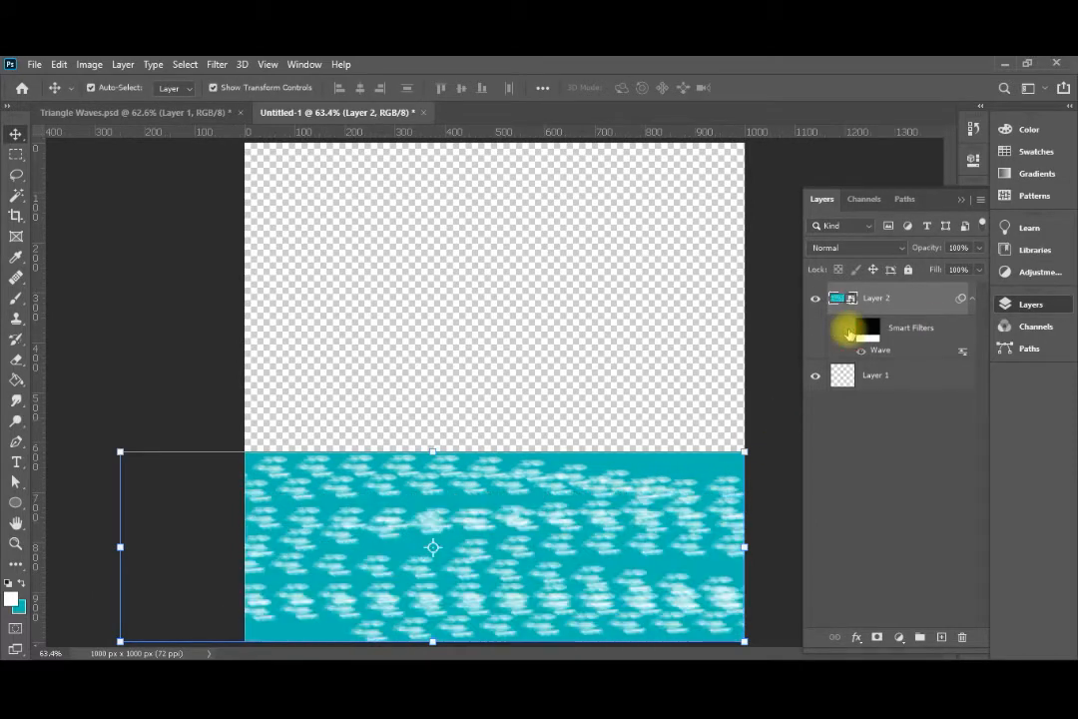
Extend the white area of the smart filter mask upward so the wave peaks are not cut off
{"action": "left_click", "coordinate": [865, 329]}
{"action": "left_click_drag", "start_coordinate": [504, 495], "coordinate": [509, 400]}
{"action": "key", "text": "Return"}
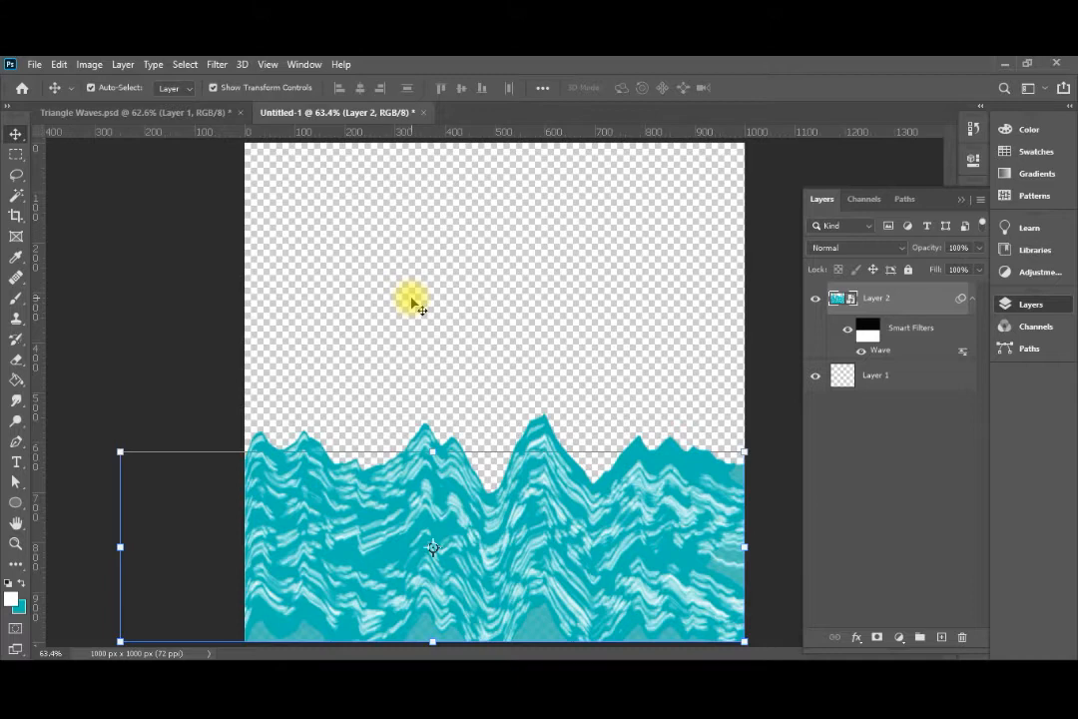
Try to trim the left and right sides of the image based on the top left pixel color
{"action": "key", "text": "alt+i"}
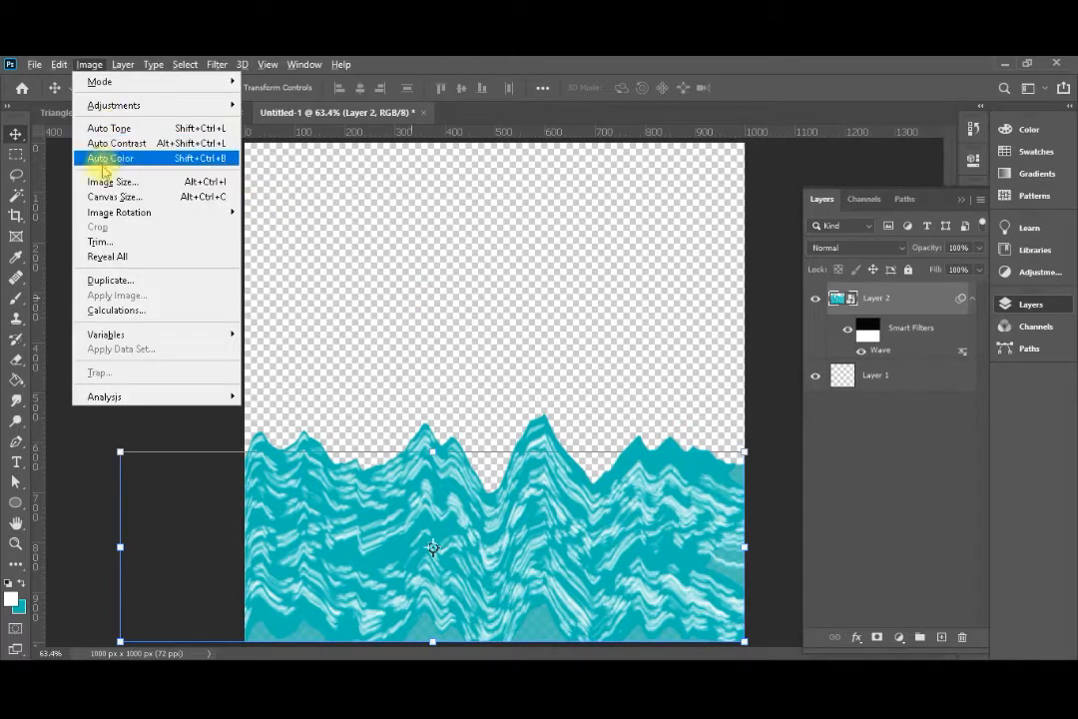
{"action": "left_click", "coordinate": [104, 242]}
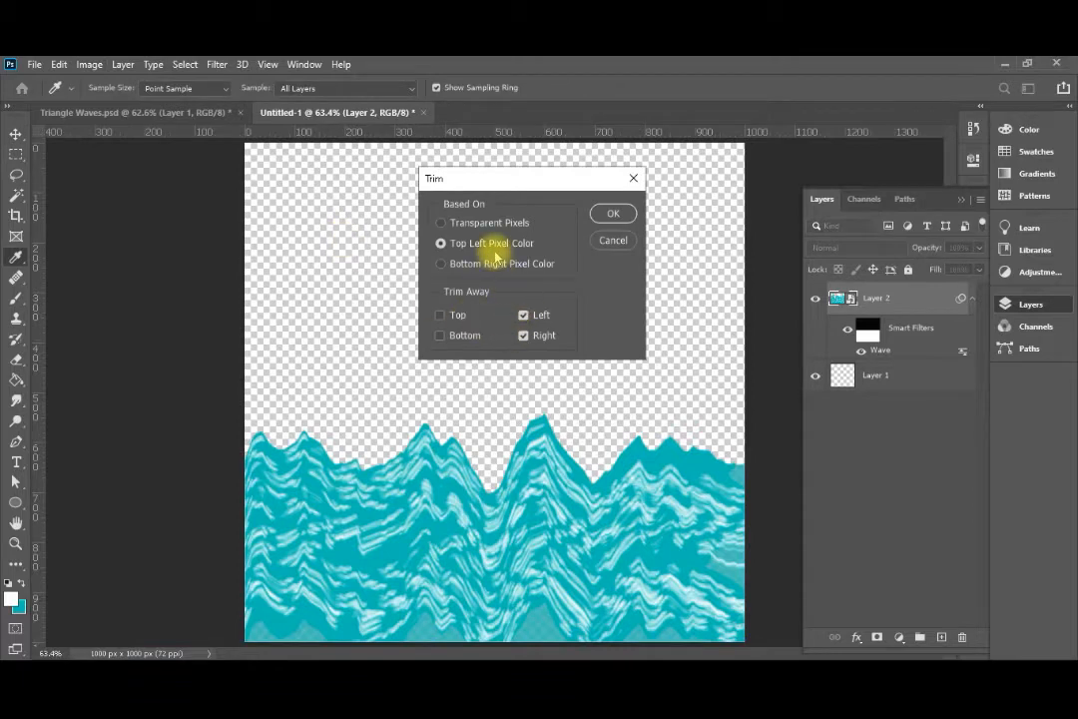
{"action": "left_click", "coordinate": [611, 212]}
{"action": "key", "text": "v"}
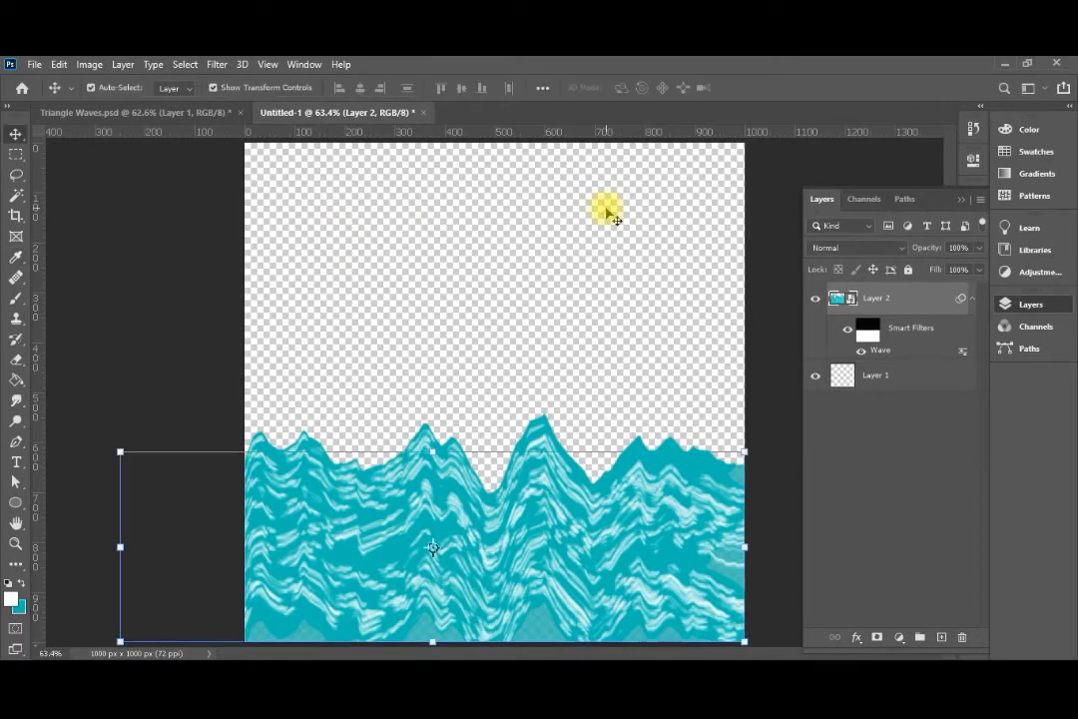
{"action": "left_click", "coordinate": [611, 213]}
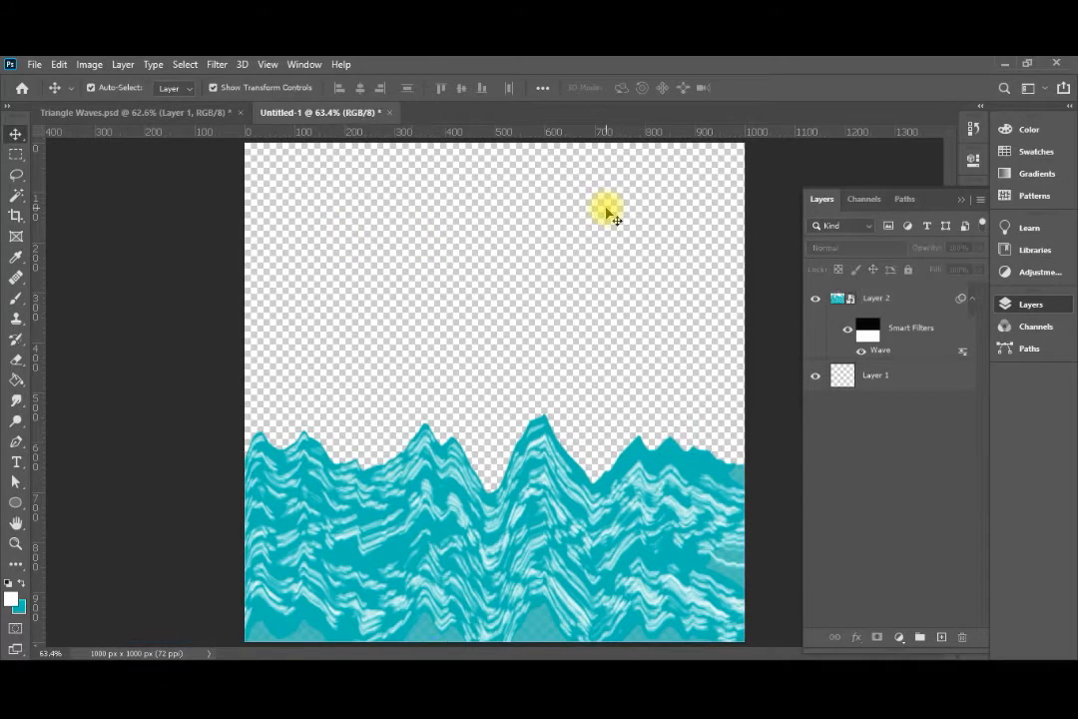
Select the wave layer and rasterize it, merging the Wave smart filter into its pixels
{"action": "left_click", "coordinate": [540, 446]}
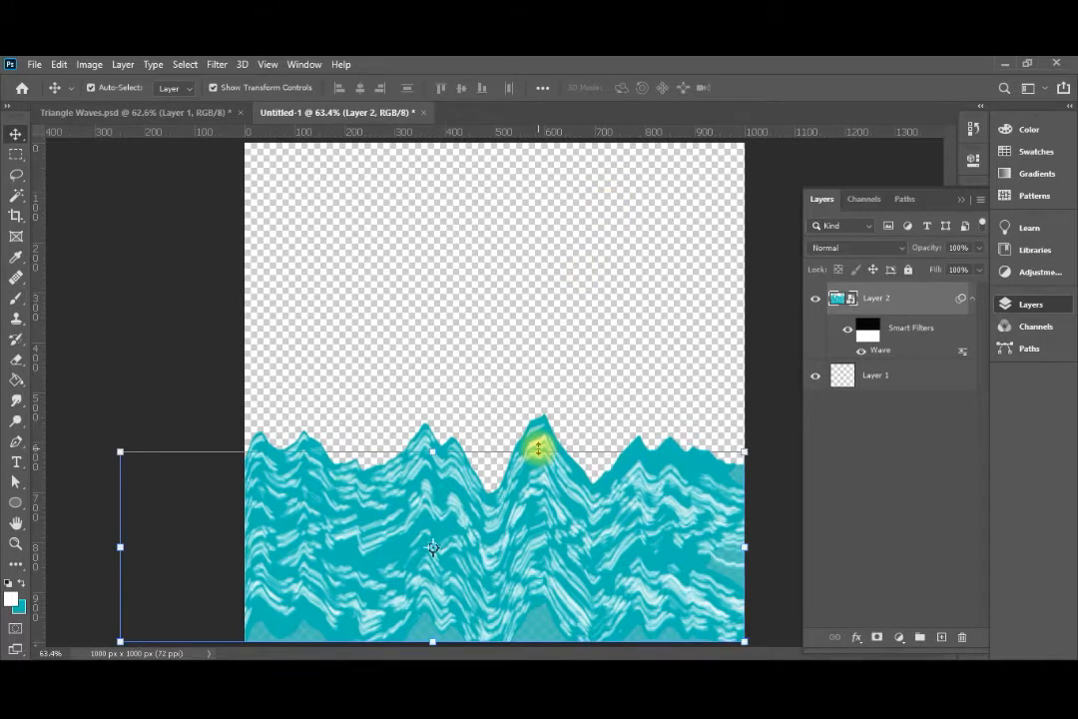
{"action": "key", "text": "alt+l"}
{"action": "key", "text": "z"}
{"action": "key", "text": "l"}
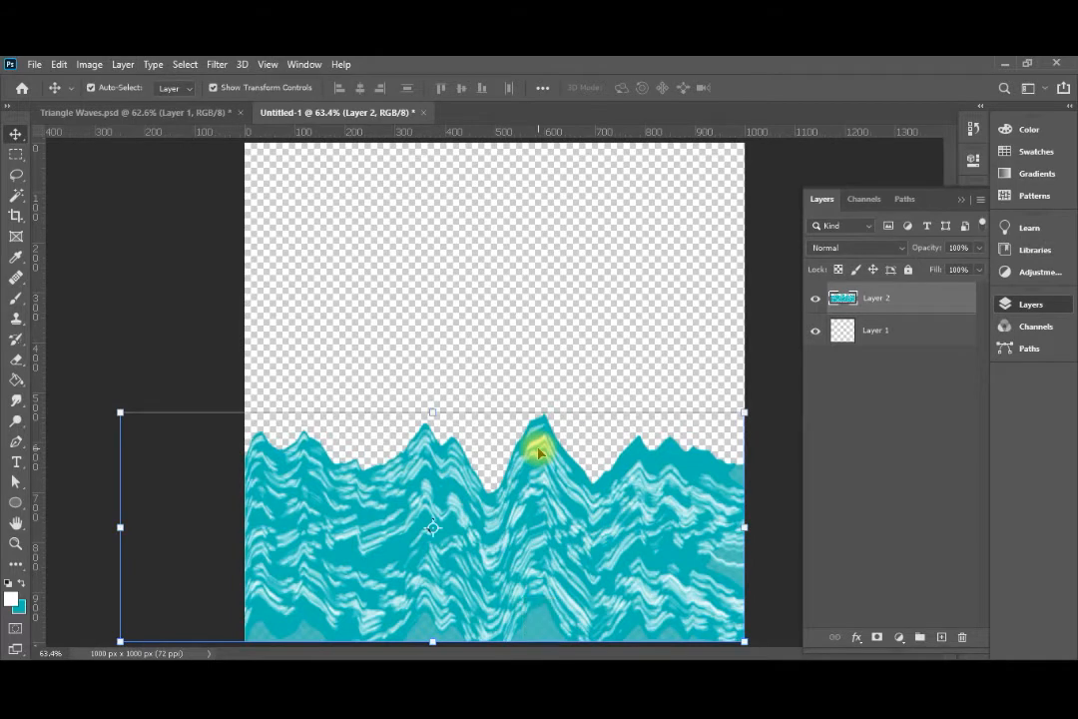
{"action": "key", "text": "Return"}
Trim the image on the left and right, based on the top left pixel color, to cut the layer's overhang
{"action": "key", "text": "alt+i"}
{"action": "key", "text": "t"}
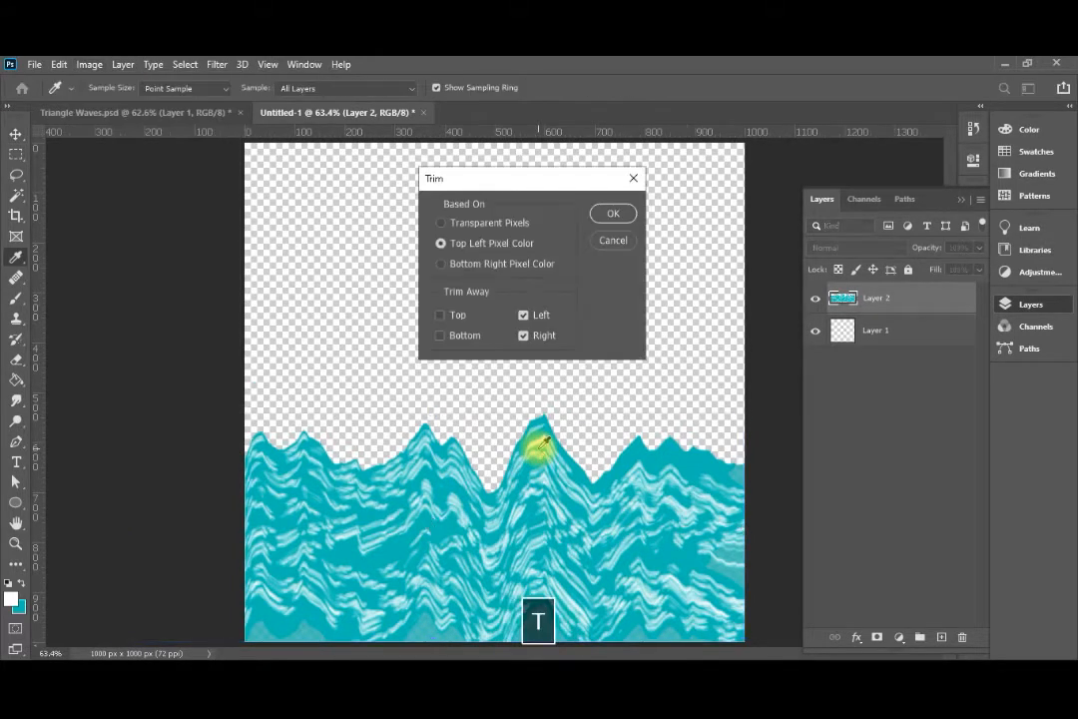
{"action": "key", "text": "Return"}
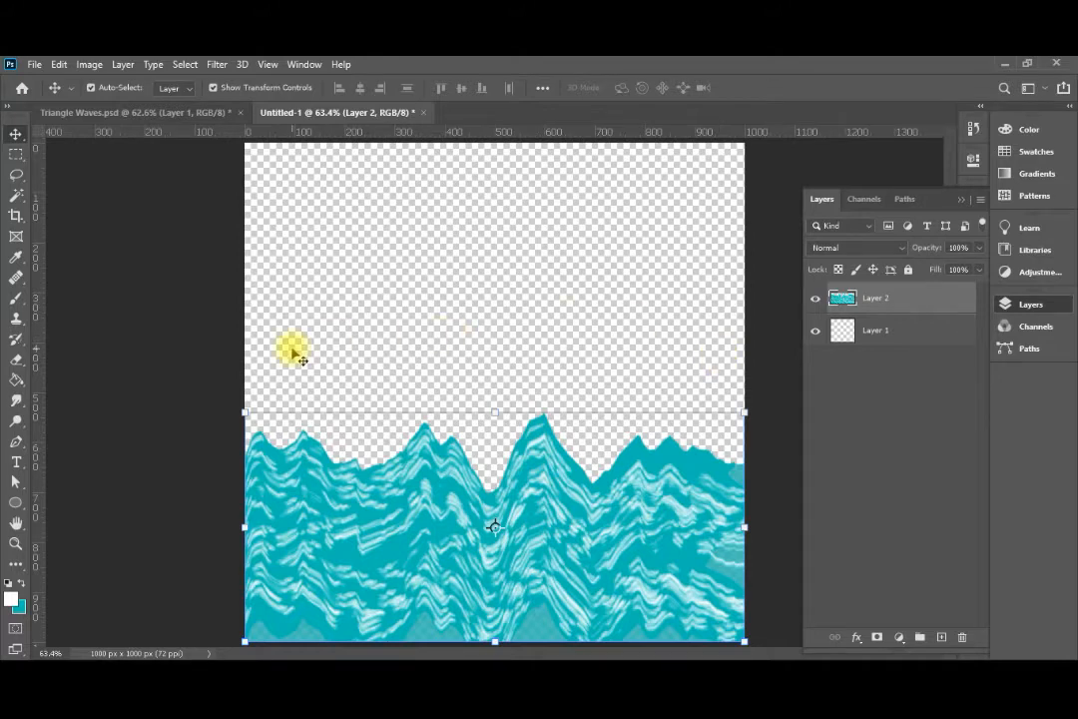
Draw a white ellipse about 730 px wide and 141 px high just above the wave crests
{"action": "left_click", "coordinate": [16, 502]}
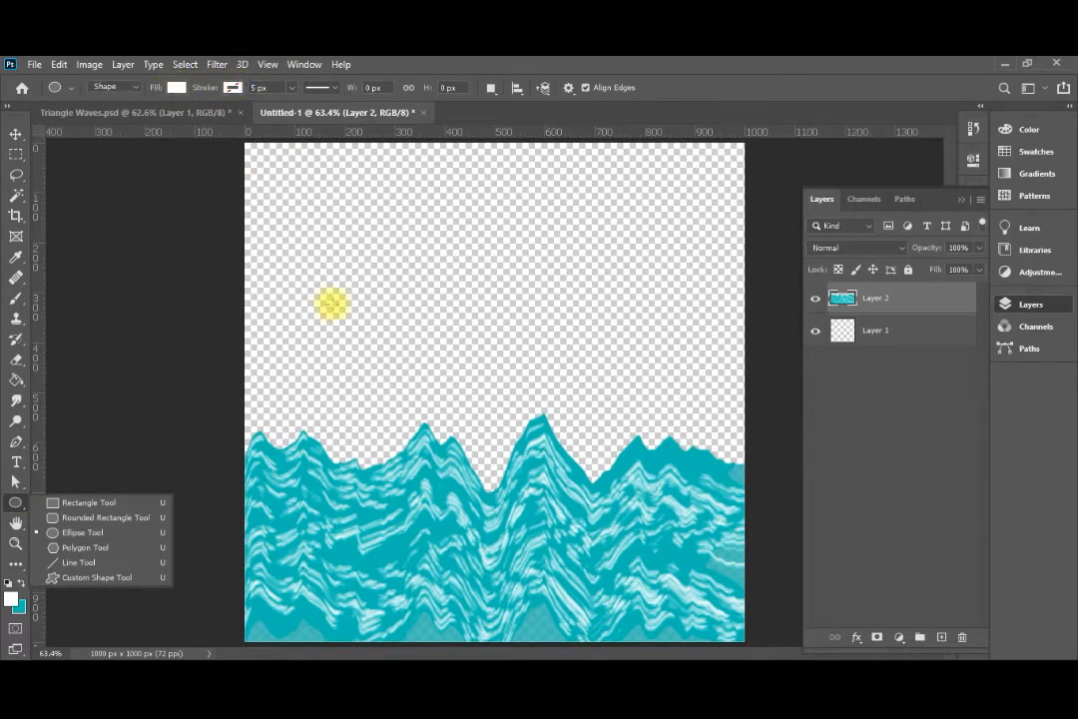
{"action": "left_click_drag", "start_coordinate": [348, 405], "coordinate": [710, 336]}
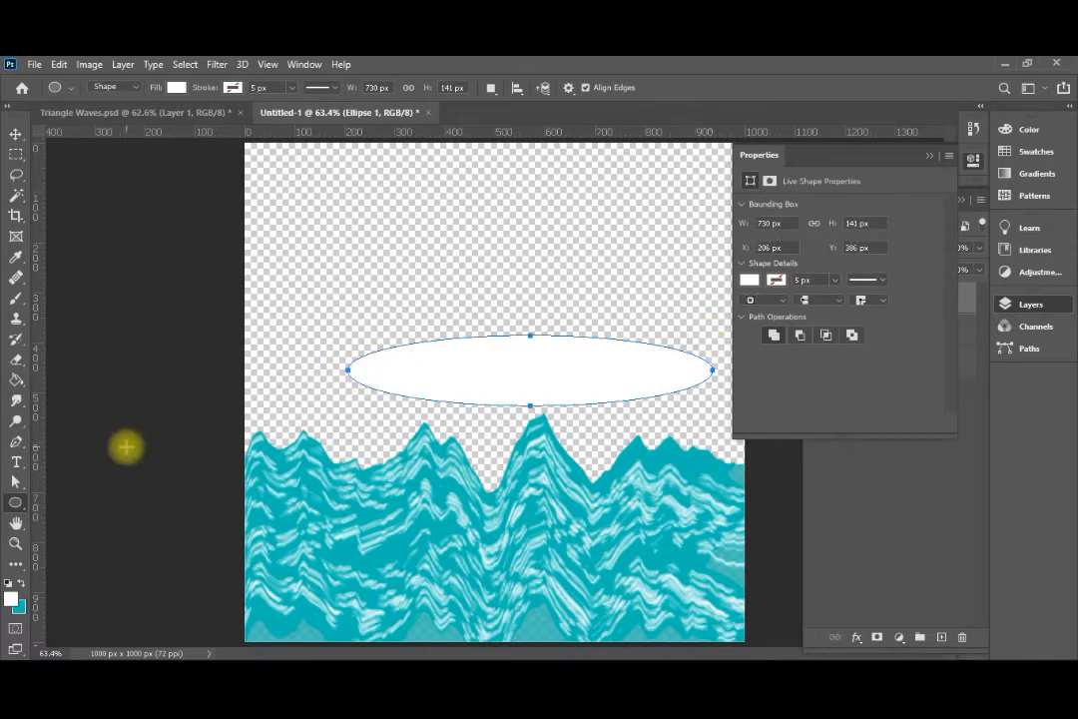
Switch to the Pen tool, keep the ellipse a live shape, and add a new layer above it
{"action": "left_click", "coordinate": [16, 441]}
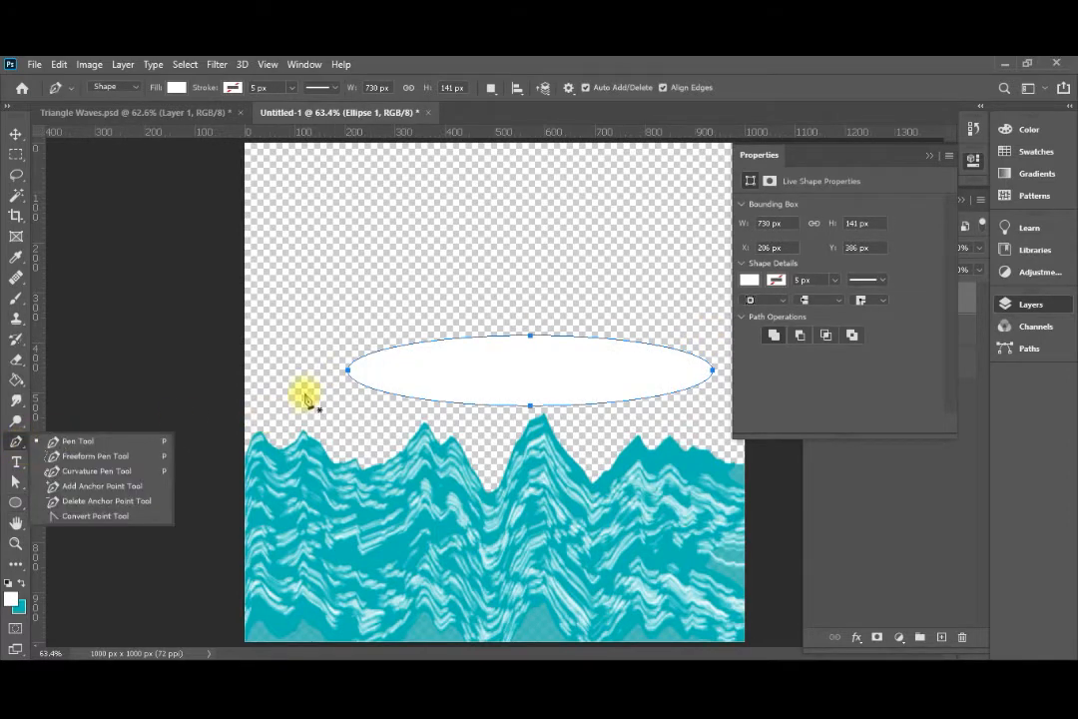
{"action": "left_click", "coordinate": [348, 371]}
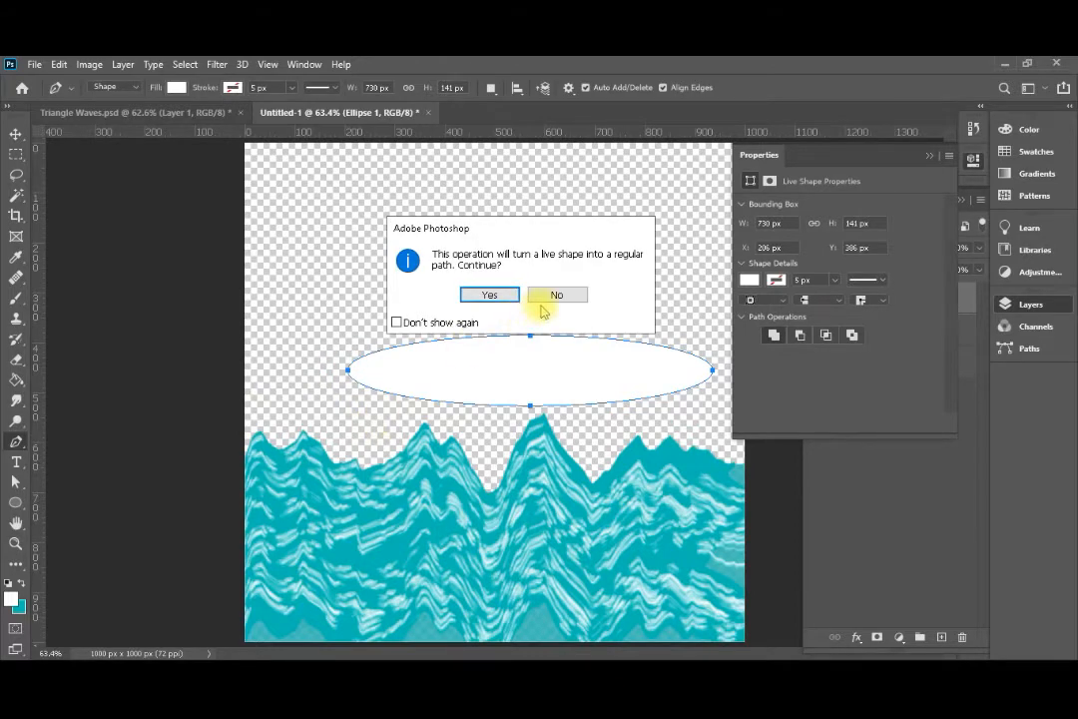
{"action": "left_click", "coordinate": [544, 295]}
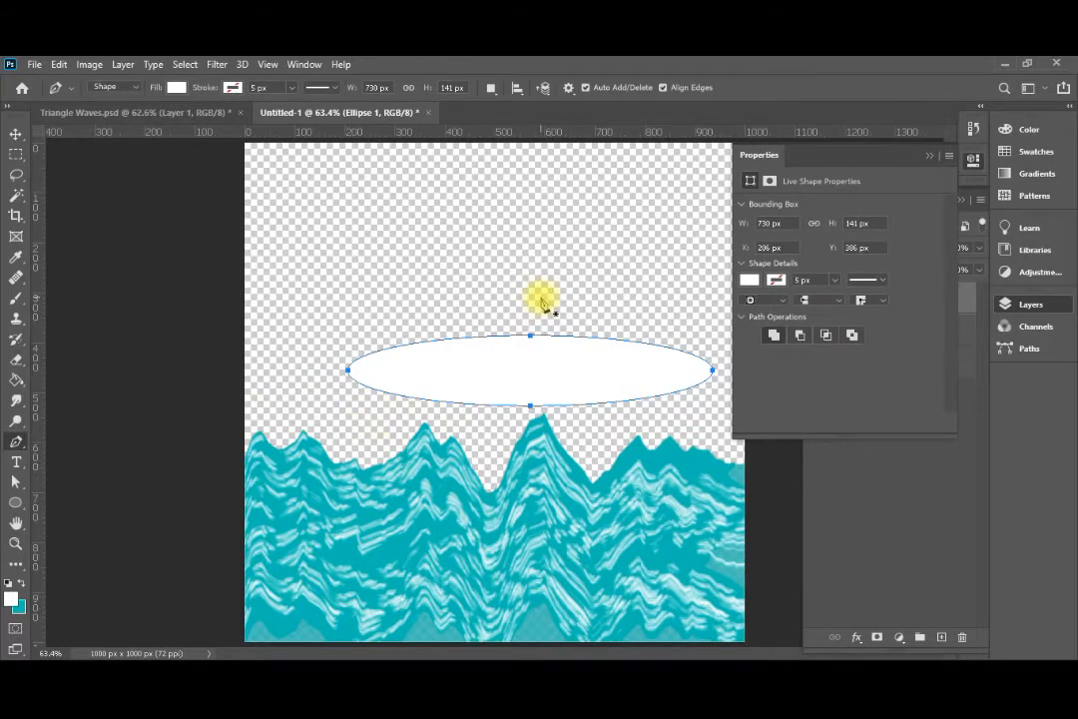
{"action": "key", "text": "ctrl+shift+n"}
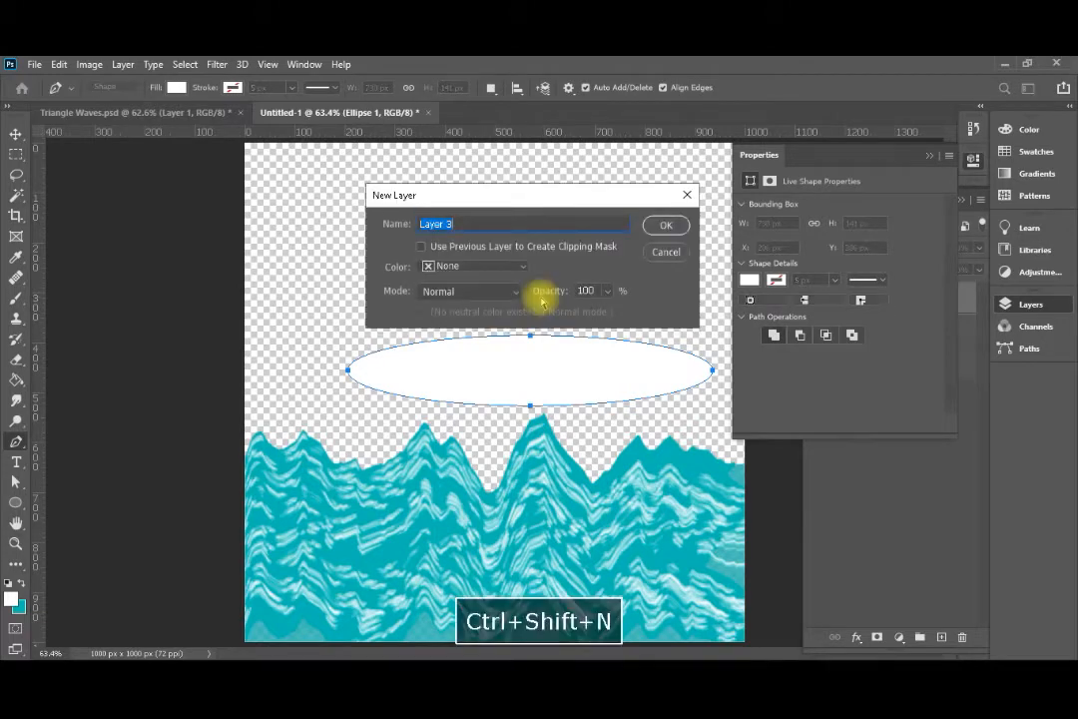
{"action": "key", "text": "Return"}
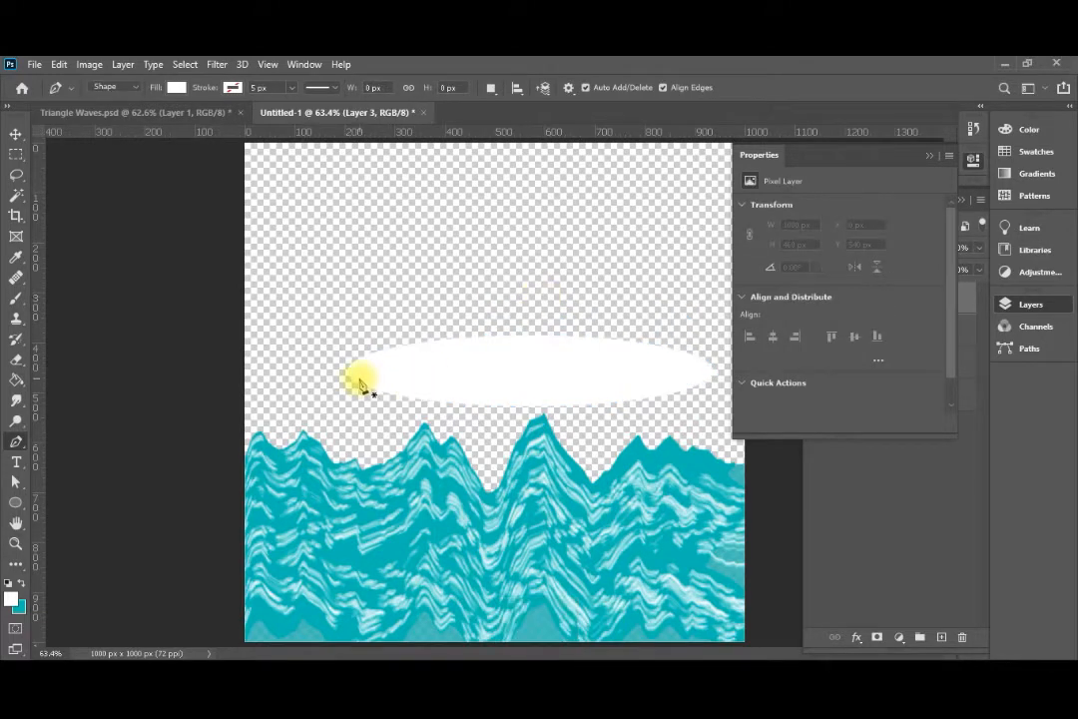
{"action": "left_click", "coordinate": [928, 154]}
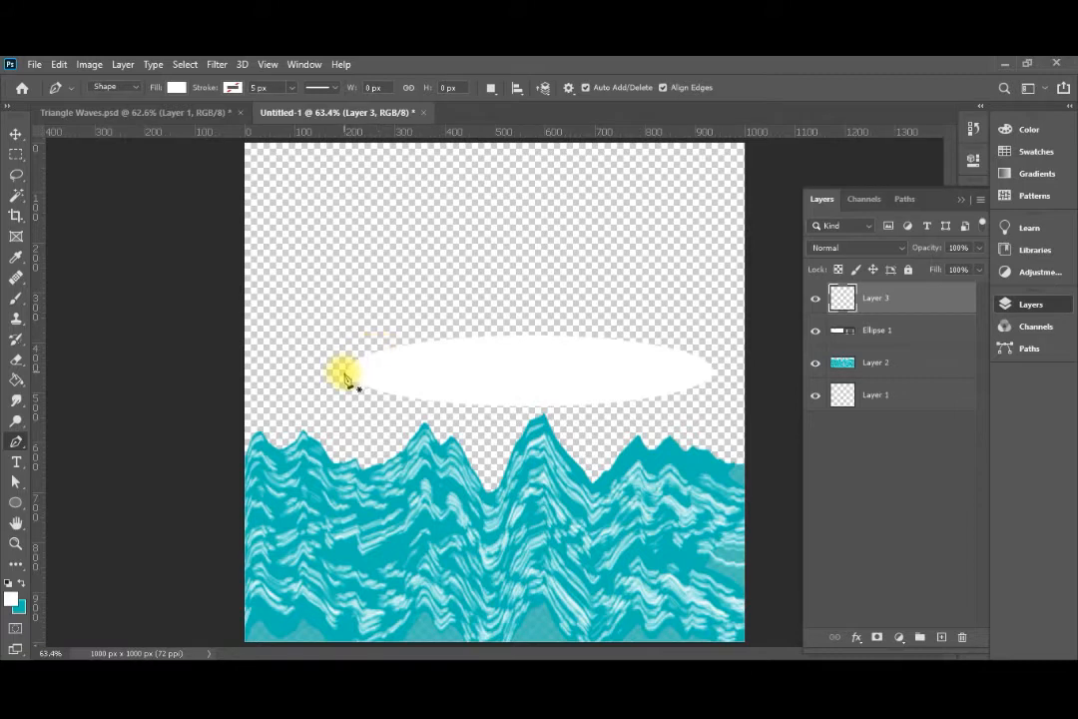
Draw a closed four-point boat hull about 740 by 265 px, tapering from the ellipse's side ends down into the waves
{"action": "mouse_move", "coordinate": [344, 376]}
{"action": "left_mouse_down"}
{"action": "mouse_move", "coordinate": [351, 389]}
{"action": "mouse_move", "coordinate": [344, 376]}
{"action": "left_mouse_up"}
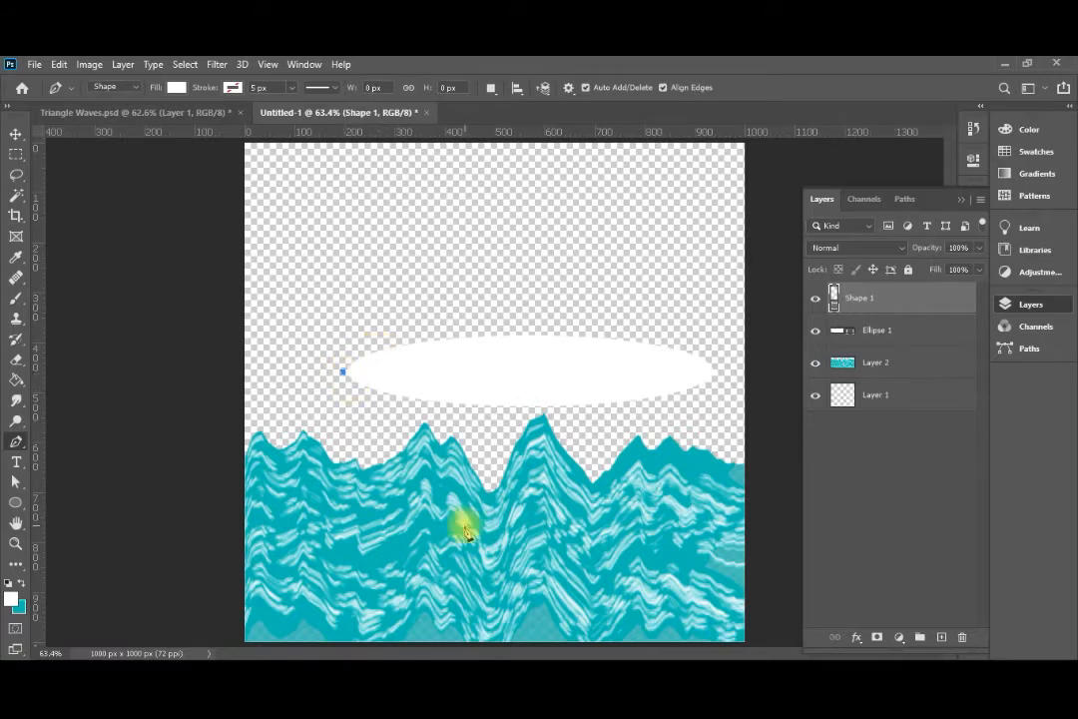
{"action": "left_click", "coordinate": [399, 493]}
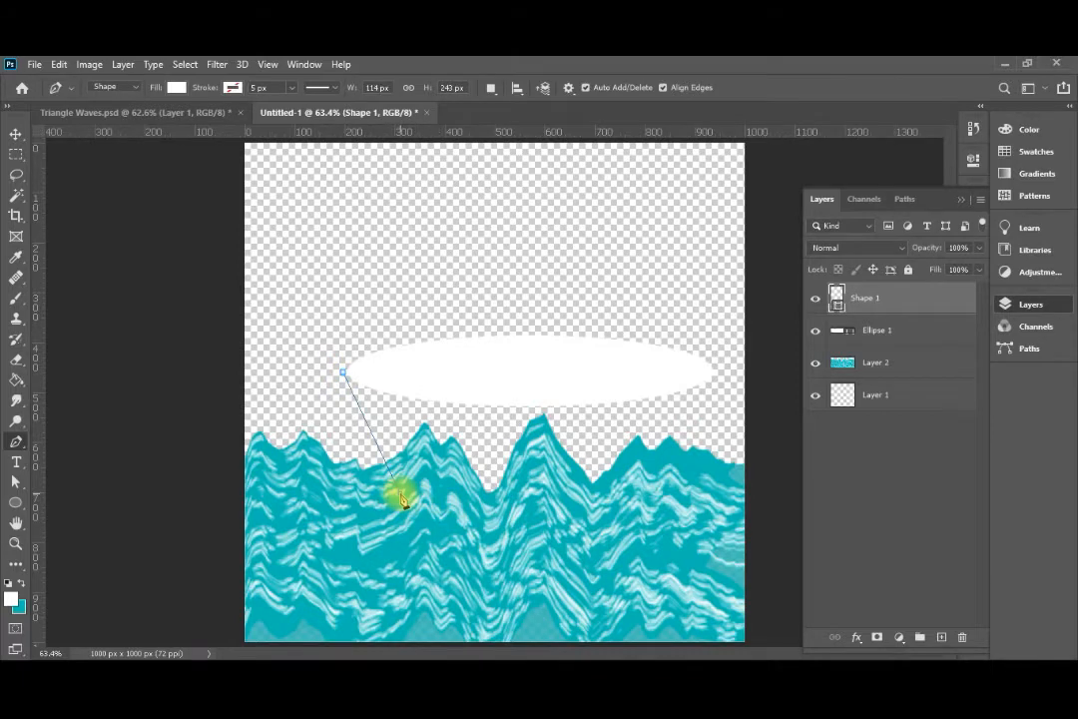
{"action": "left_click", "coordinate": [639, 502]}
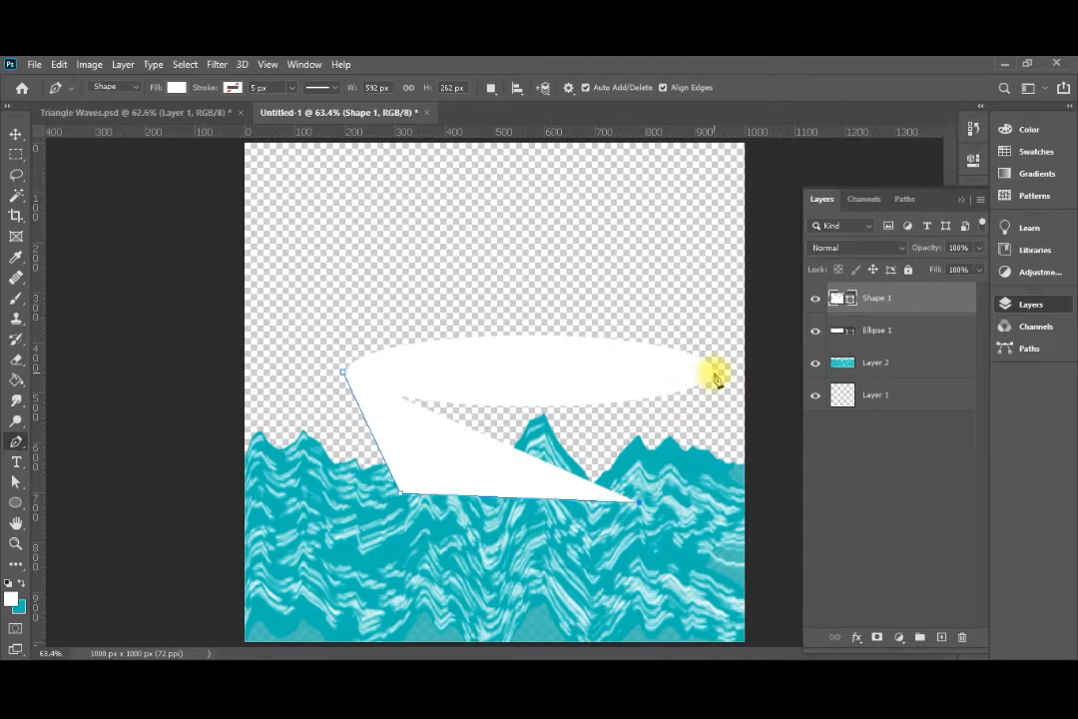
{"action": "left_click", "coordinate": [713, 371]}
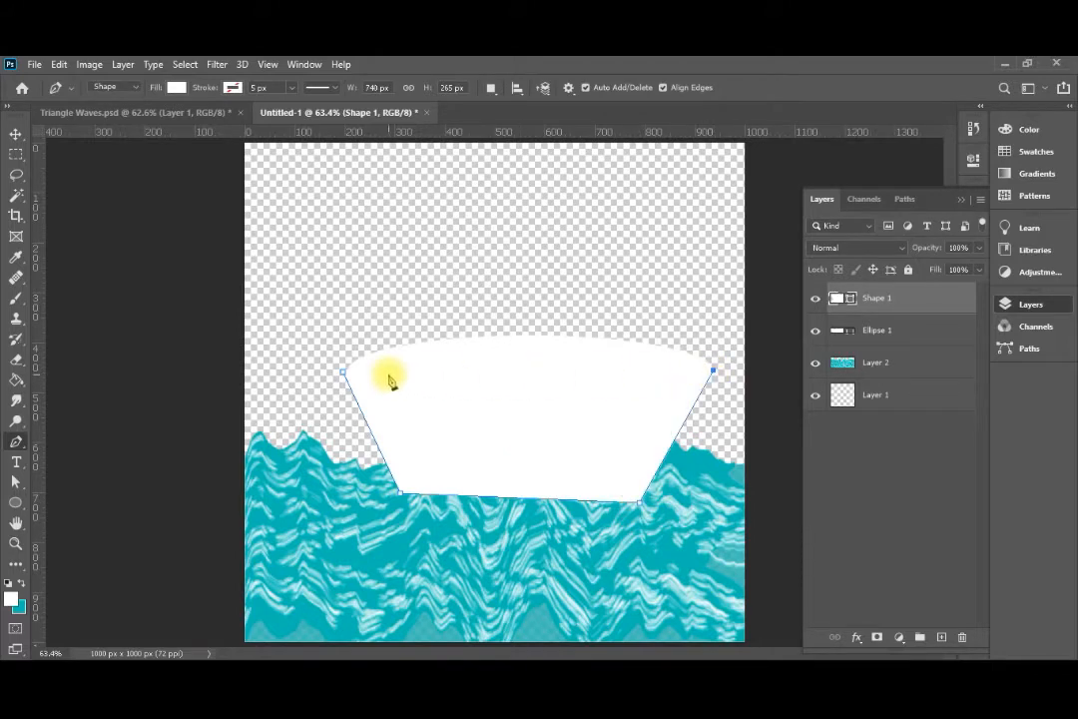
{"action": "left_click", "coordinate": [345, 374]}
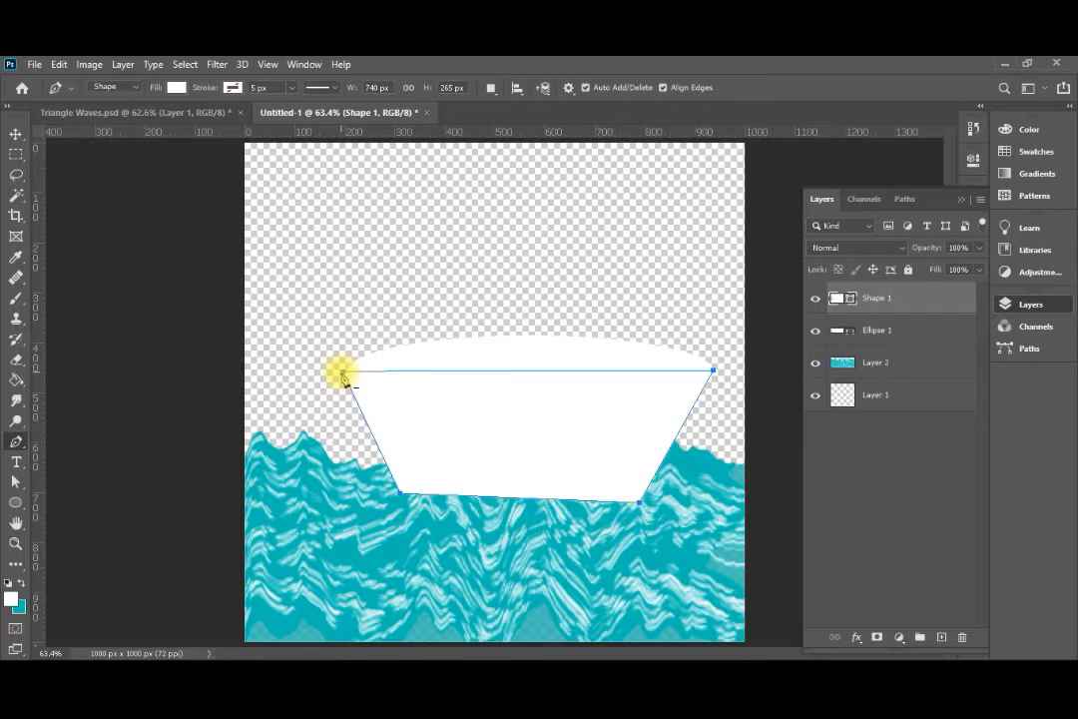
{"action": "key", "text": "Return"}
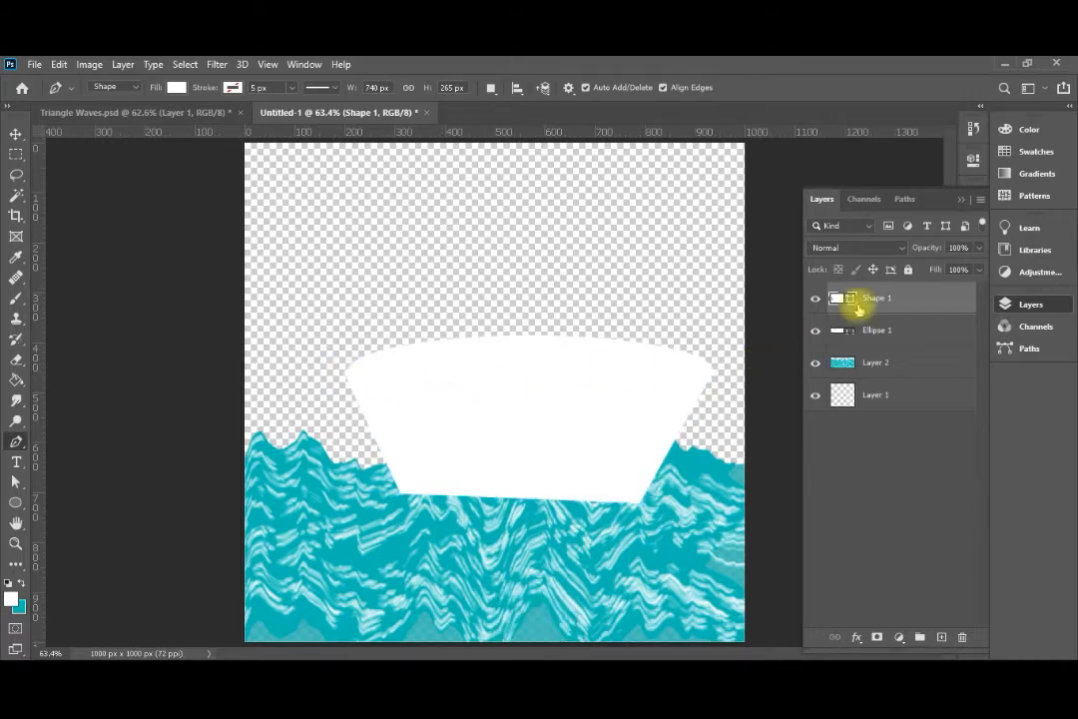
Apply the light wood plank style from the Natural styles group to the hull shape
{"action": "left_click", "coordinate": [962, 198]}
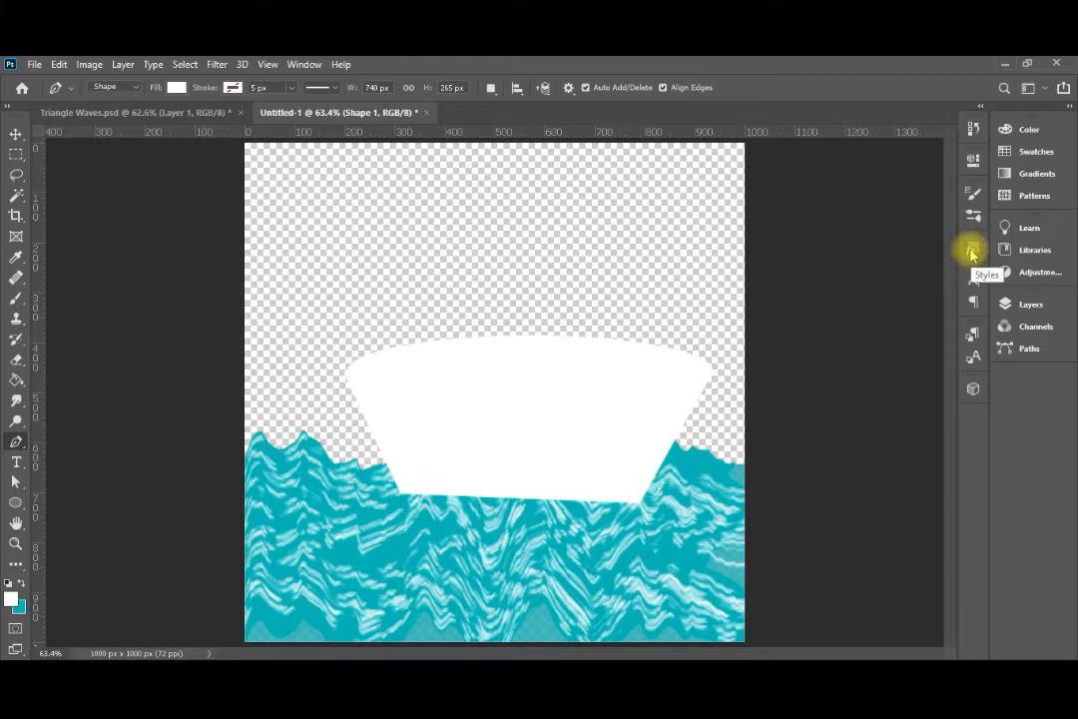
{"action": "key", "text": "alt+w"}
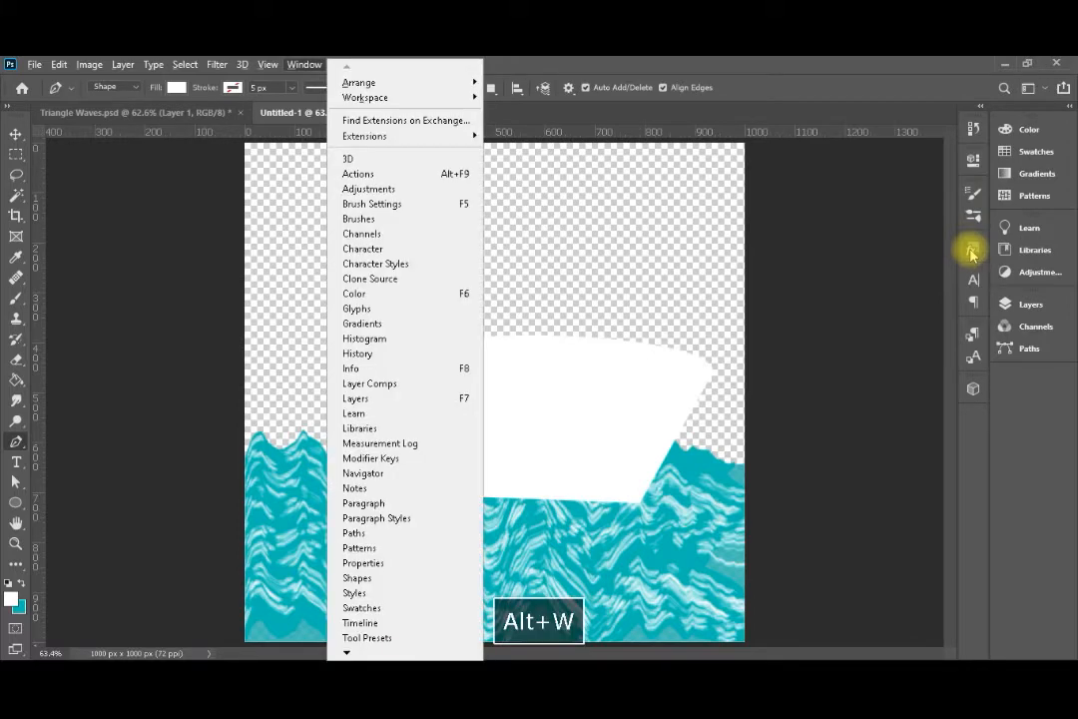
{"action": "key", "text": "s"}
{"action": "key", "text": "Down"}
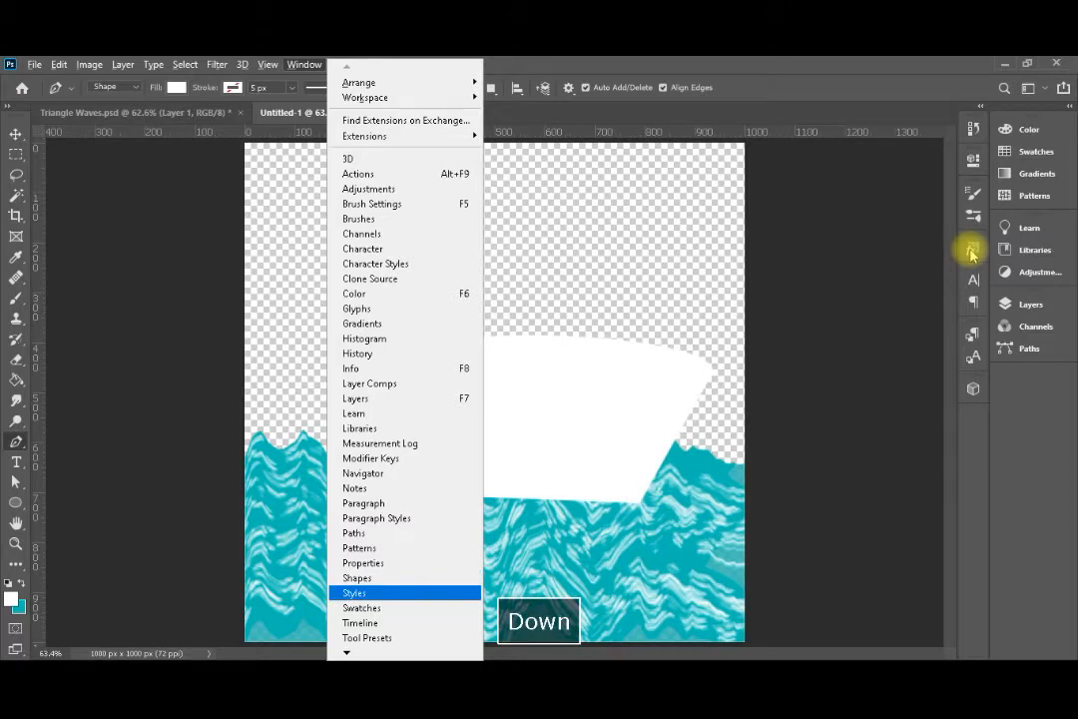
{"action": "key", "text": "Return"}
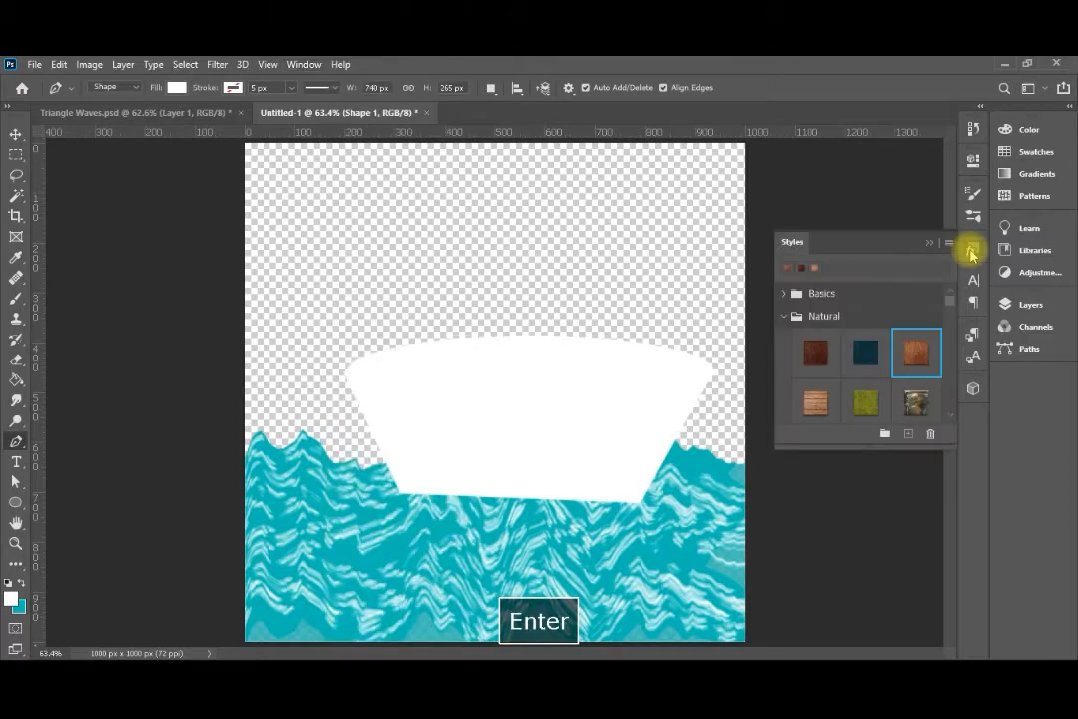
{"action": "left_click", "coordinate": [817, 400]}
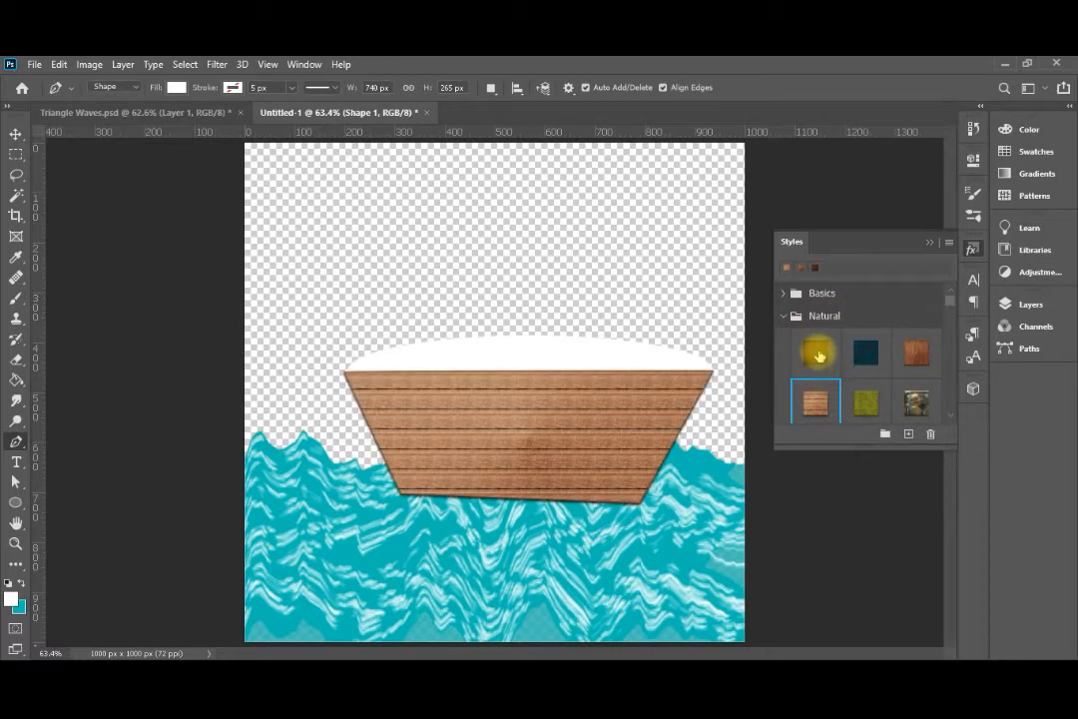
{"action": "left_click", "coordinate": [932, 243]}
Move the Ellipse 1 layer above the Shape 1 layer, and select the hull shape with the Move tool
{"action": "key", "text": "F7"}
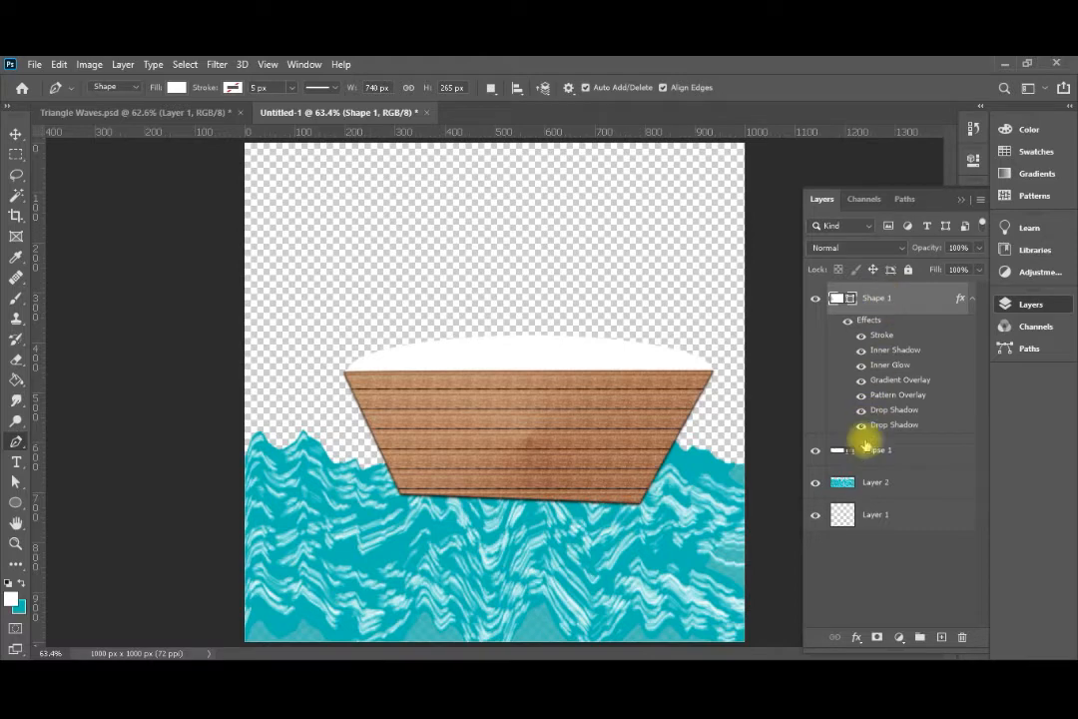
{"action": "left_click_drag", "start_coordinate": [872, 452], "coordinate": [884, 296]}
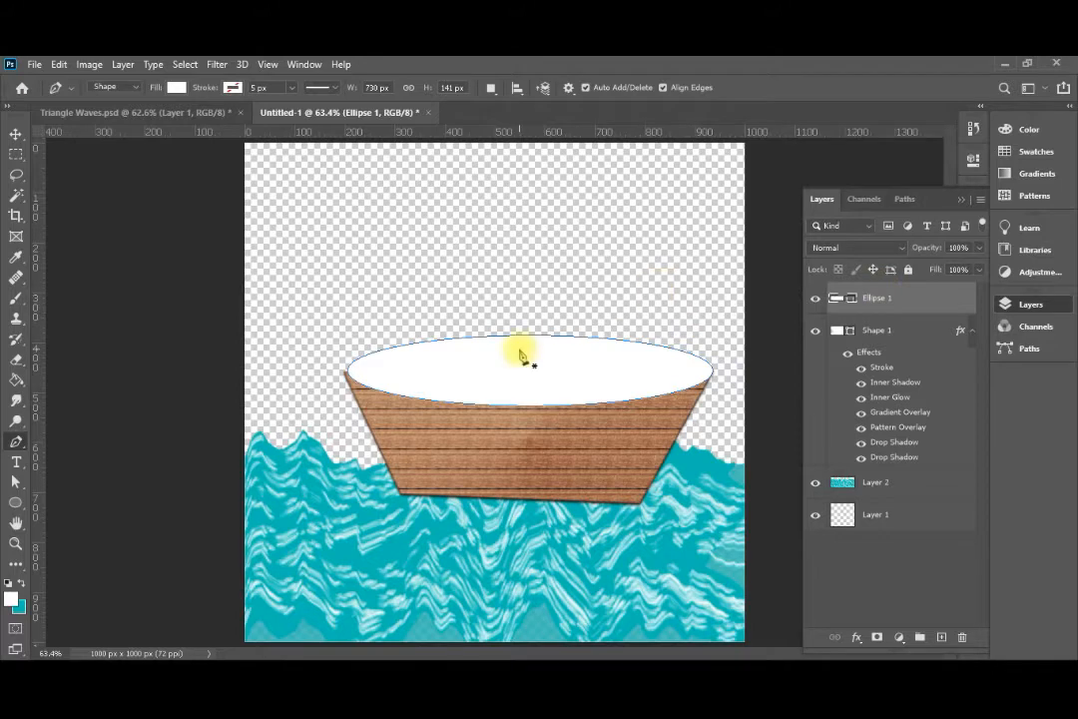
{"action": "key", "text": "v"}
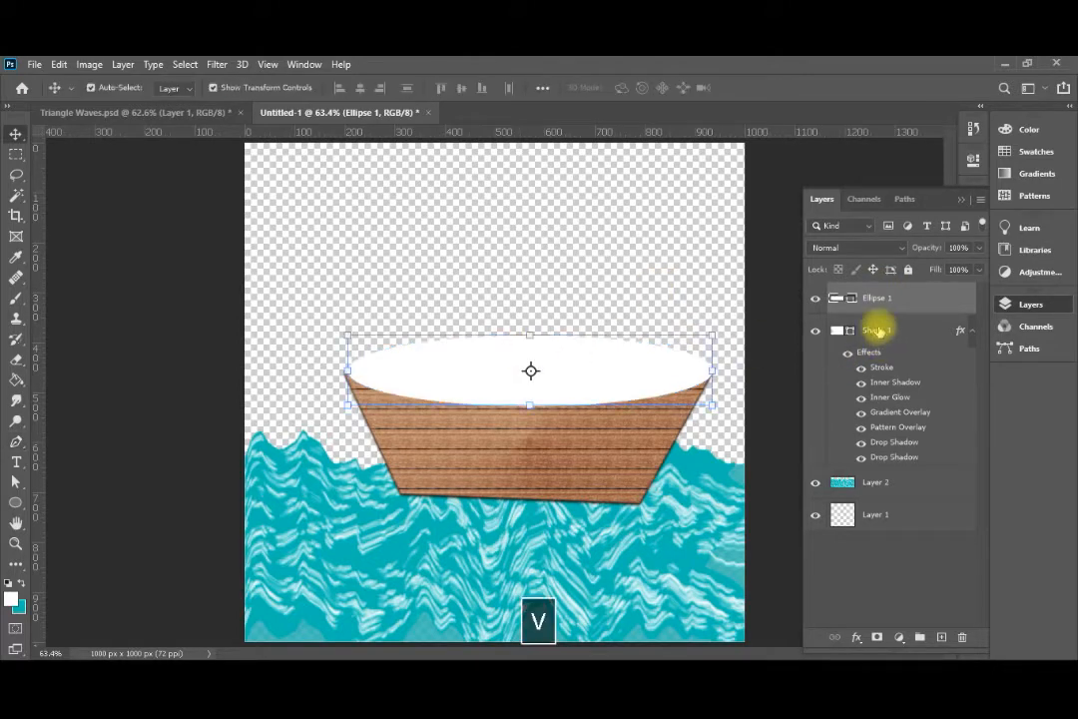
{"action": "left_click", "coordinate": [877, 330]}
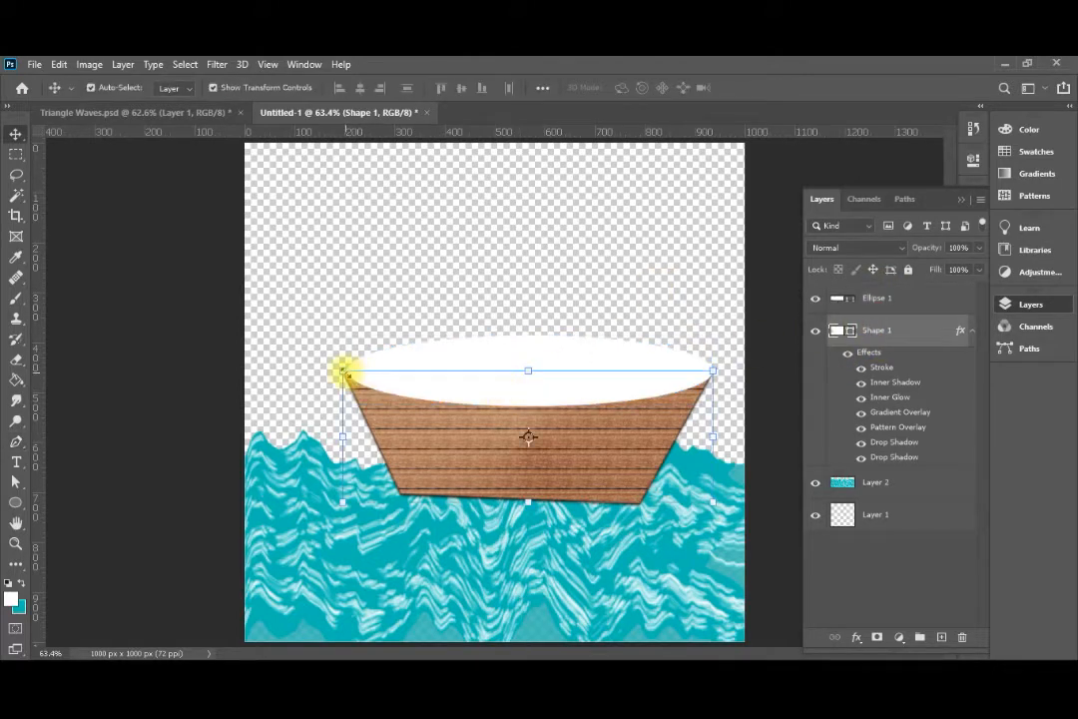
Narrow the boat hull to about 98.78% width so its left end meets the ellipse, and deselect it
{"action": "left_click_drag", "start_coordinate": [344, 372], "coordinate": [350, 369]}
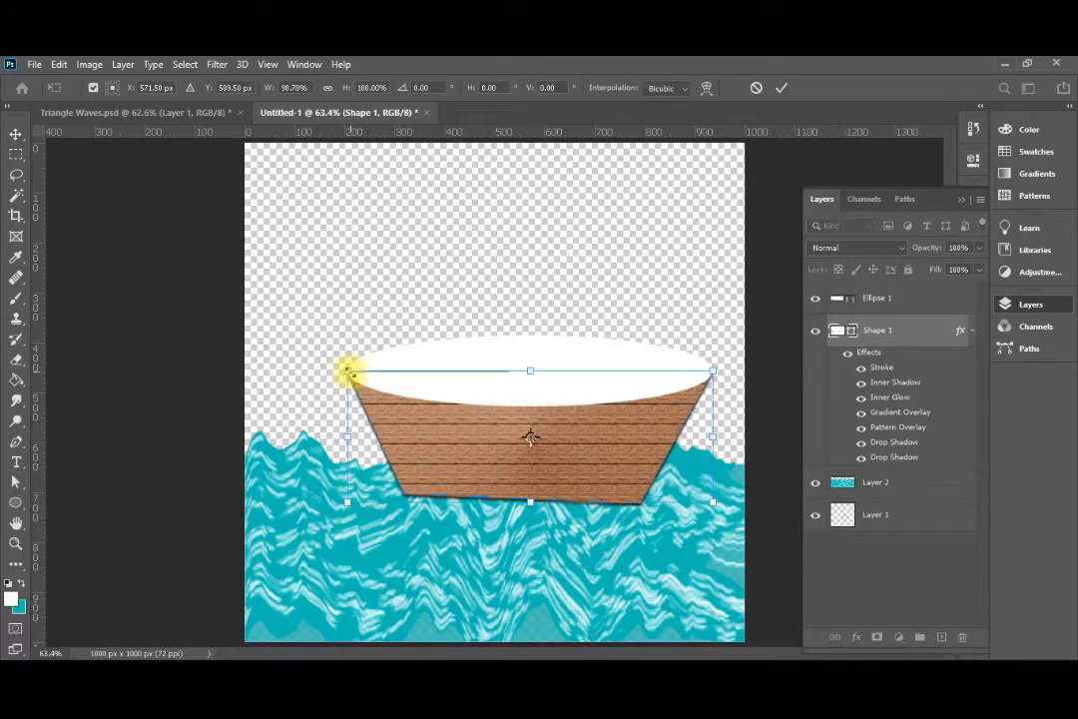
{"action": "key", "text": "Return"}
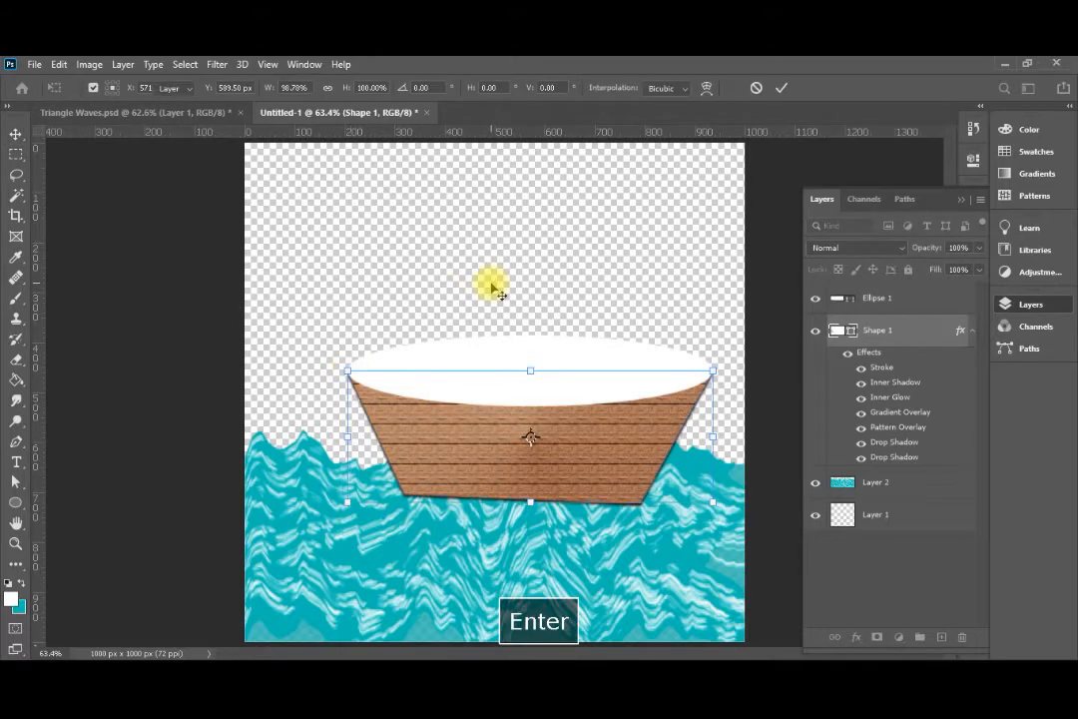
{"action": "left_click", "coordinate": [496, 290]}
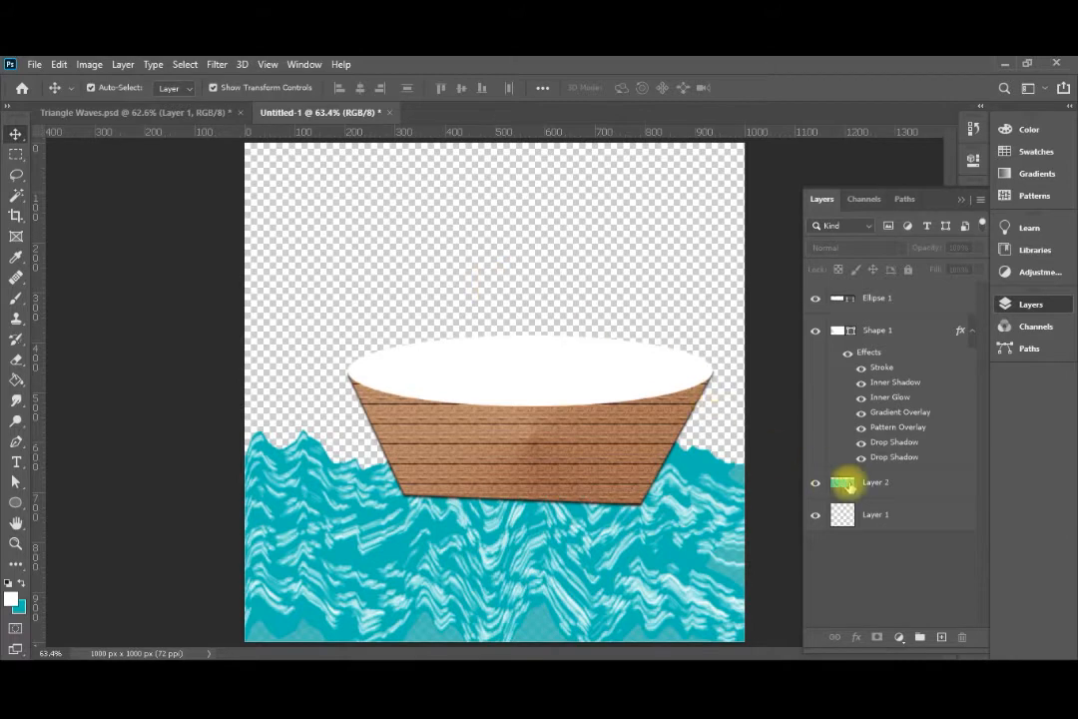
Paste another copy of the waves above Layer 2, lower it behind the boat, and move Layer 2 to the top of the layer stack
{"action": "left_click", "coordinate": [885, 488]}
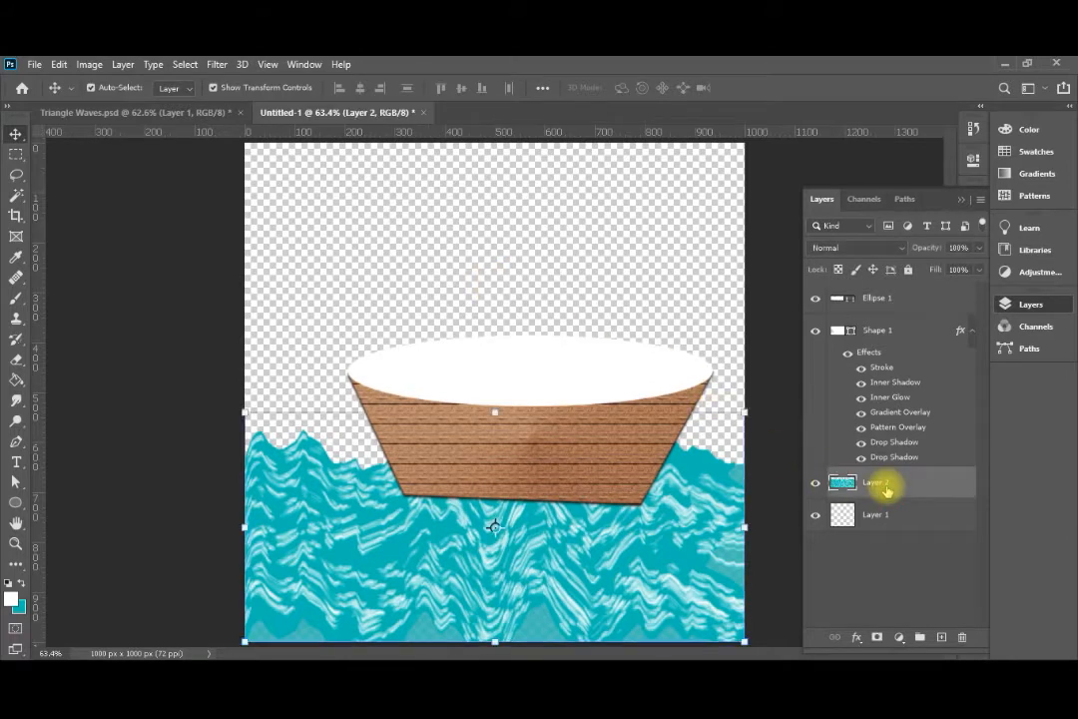
{"action": "key", "text": "ctrl+v"}
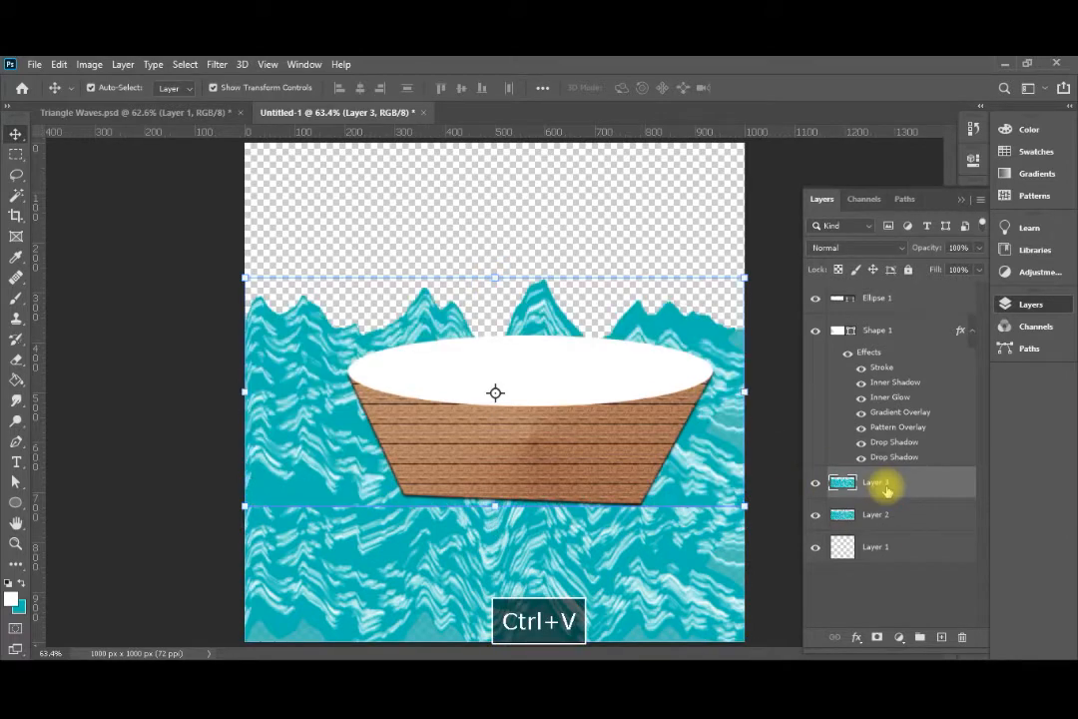
{"action": "left_click_drag", "start_coordinate": [715, 454], "coordinate": [698, 501]}
{"action": "left_click_drag", "start_coordinate": [891, 484], "coordinate": [902, 293]}
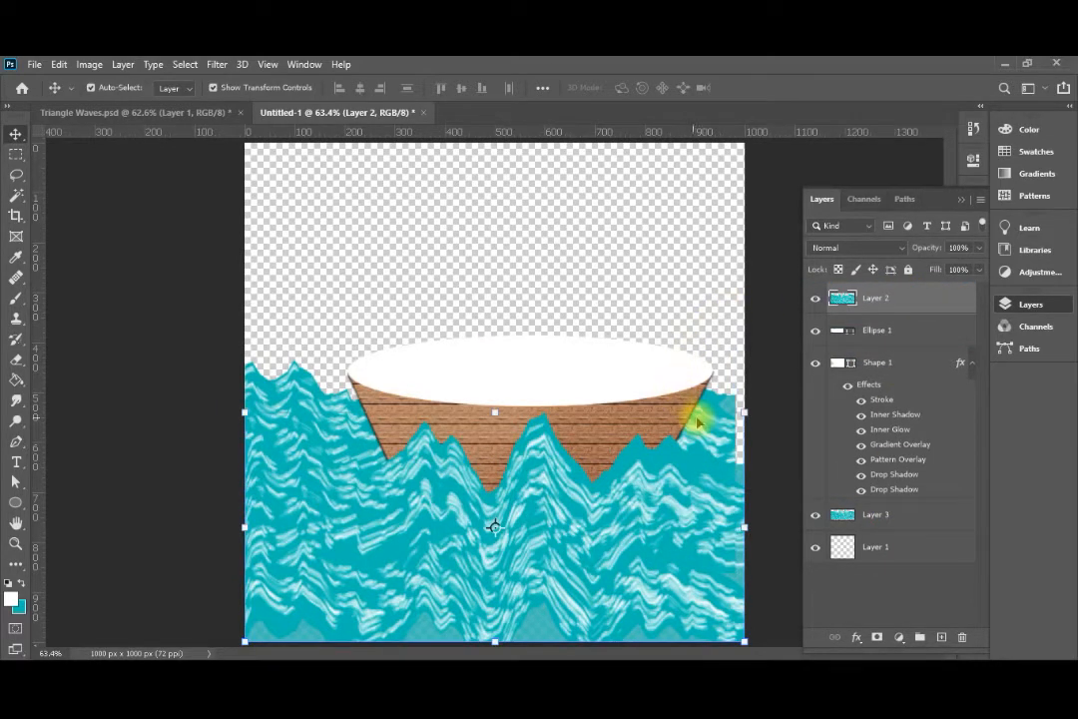
Nudge the rear waves on Layer 3 to the right to fill the gap along the canvas's right edge
{"action": "key", "text": "ctrl+t"}
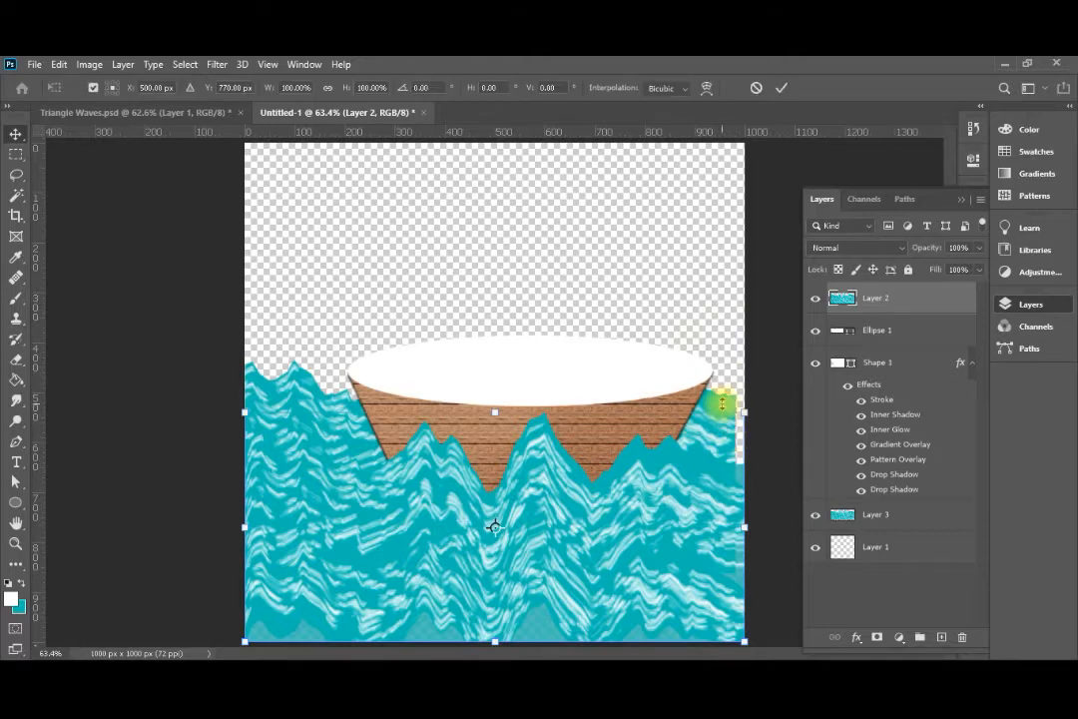
{"action": "left_click", "coordinate": [857, 514]}
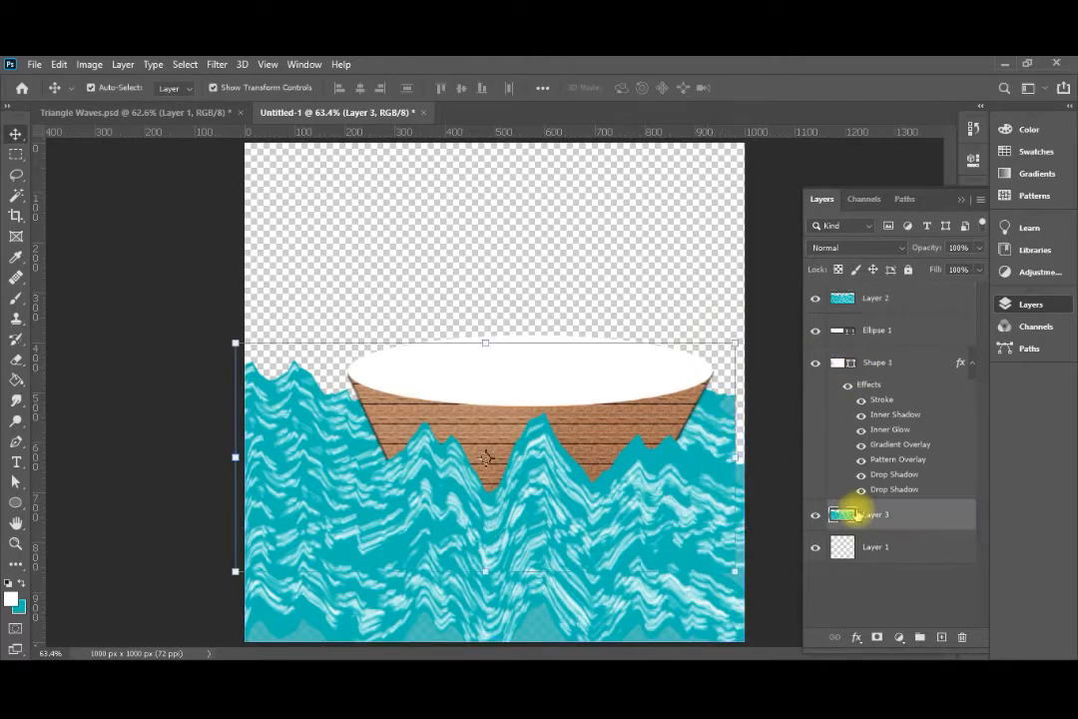
{"action": "key", "text": "Right"}
{"action": "key", "text": "Right"}
{"action": "key", "text": "Right"}
{"action": "key", "text": "Right"}
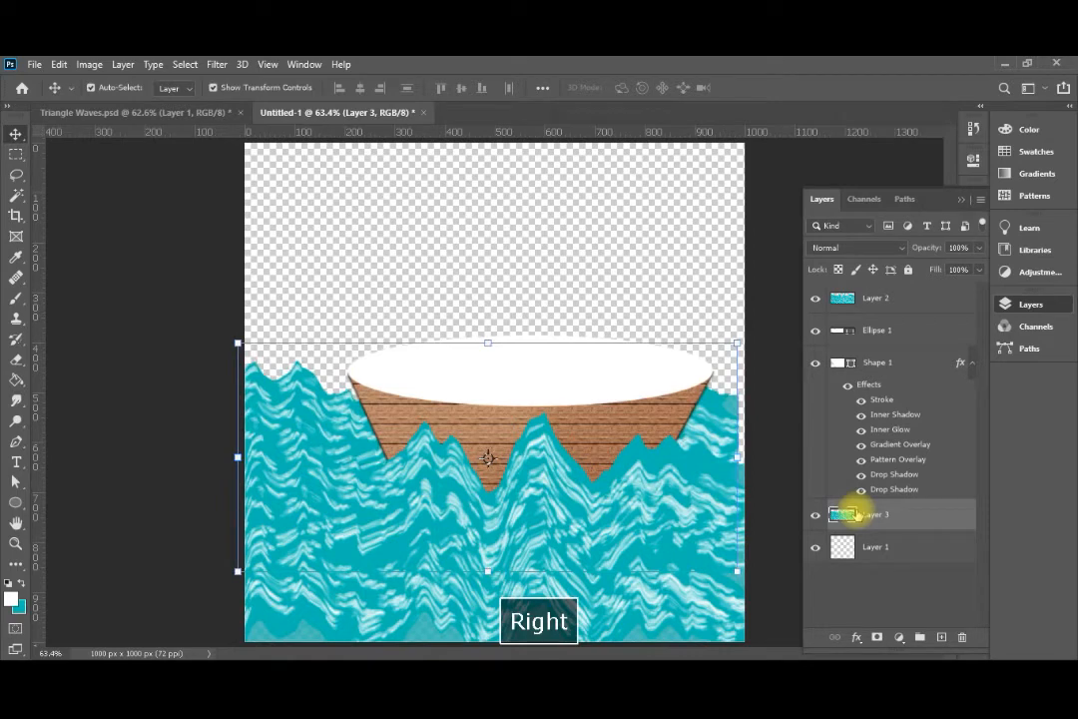
{"action": "key", "text": "shift+Right"}
{"action": "key", "text": "shift+Right"}
{"action": "key", "text": "shift+Right"}
{"action": "key", "text": "shift+Right"}
{"action": "key", "text": "shift+Left"}
{"action": "key", "text": "shift+Left"}
{"action": "key", "text": "shift+Left"}
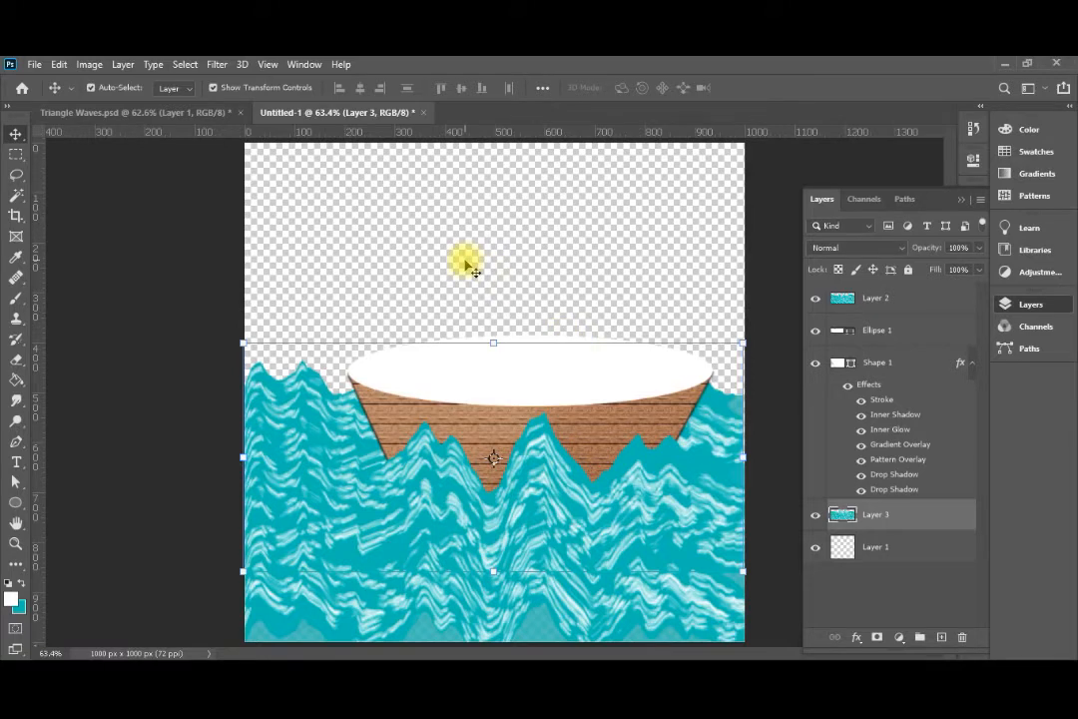
Add a new layer above Layer 3 and draw a white circle 278 px in diameter in the canvas's upper left
{"action": "key", "text": "ctrl+shift+n"}
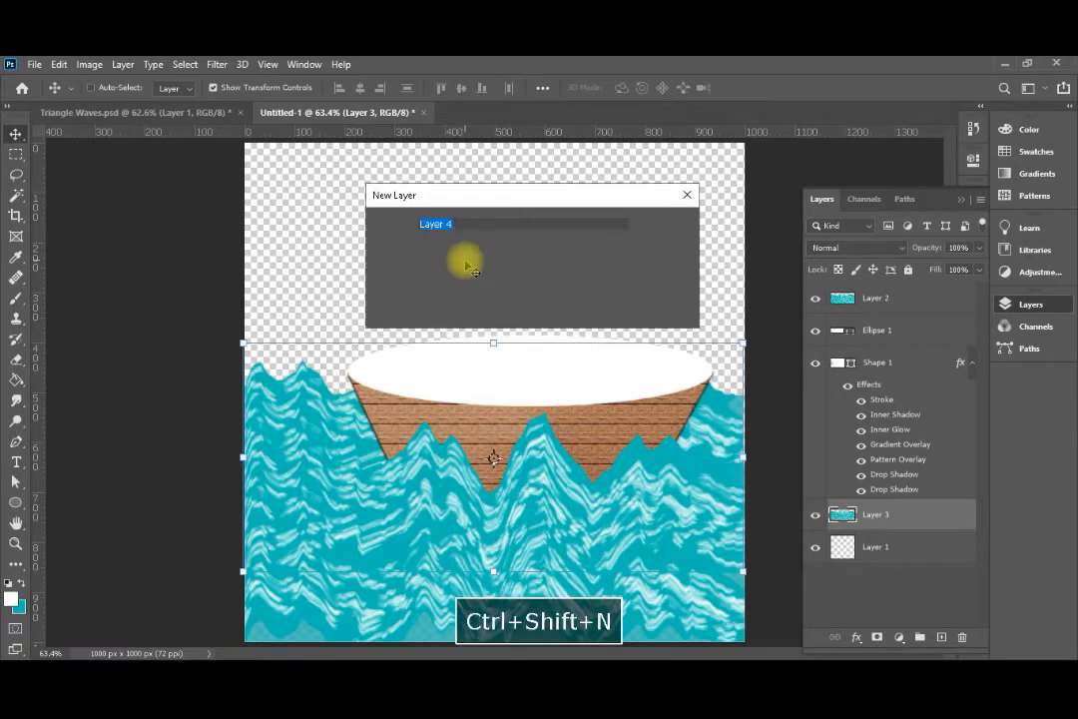
{"action": "key", "text": "Return"}
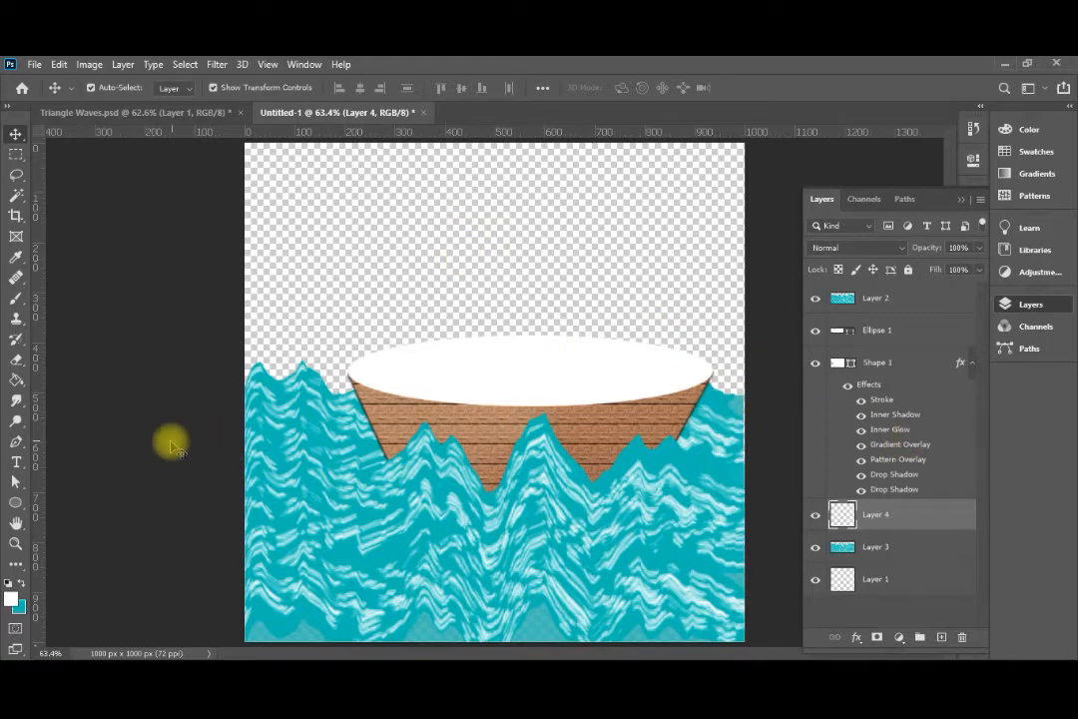
{"action": "right_click", "coordinate": [16, 502]}
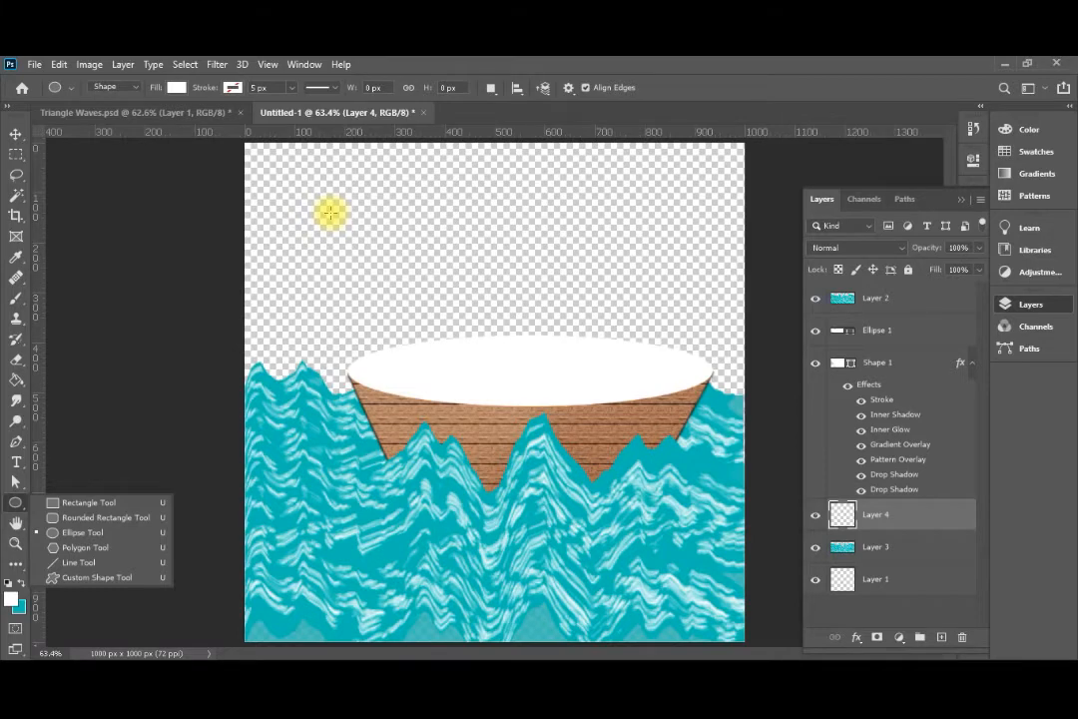
{"action": "left_click_drag", "start_coordinate": [330, 213], "coordinate": [375, 268]}
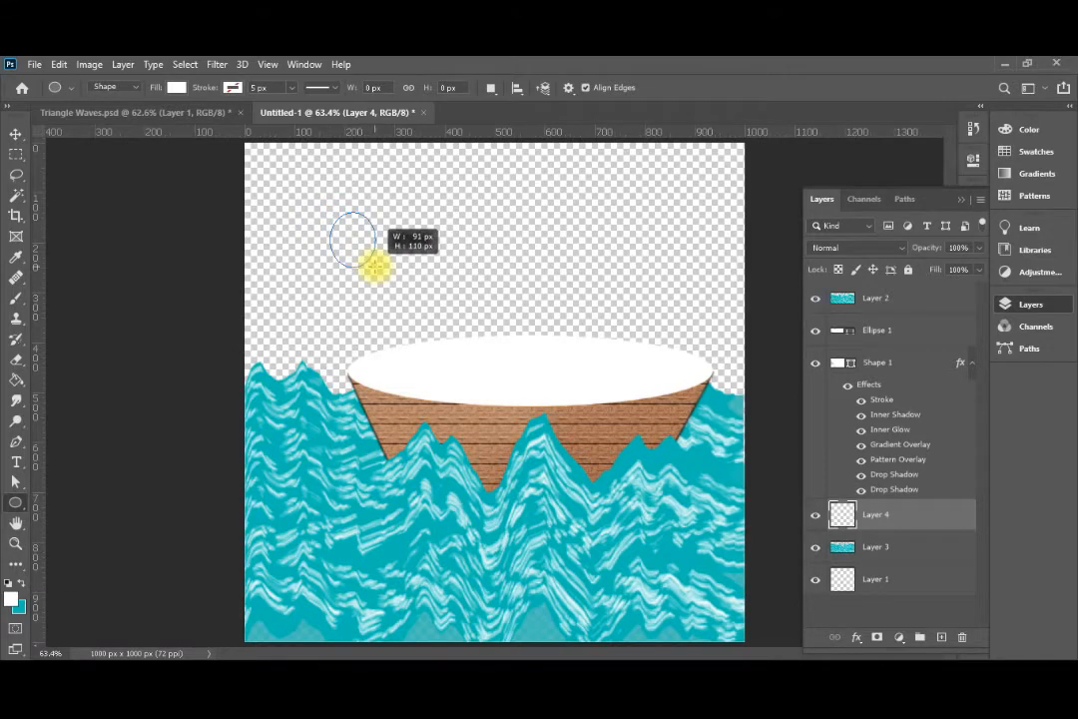
{"action": "left_click_drag", "start_coordinate": [375, 268], "coordinate": [400, 282]}
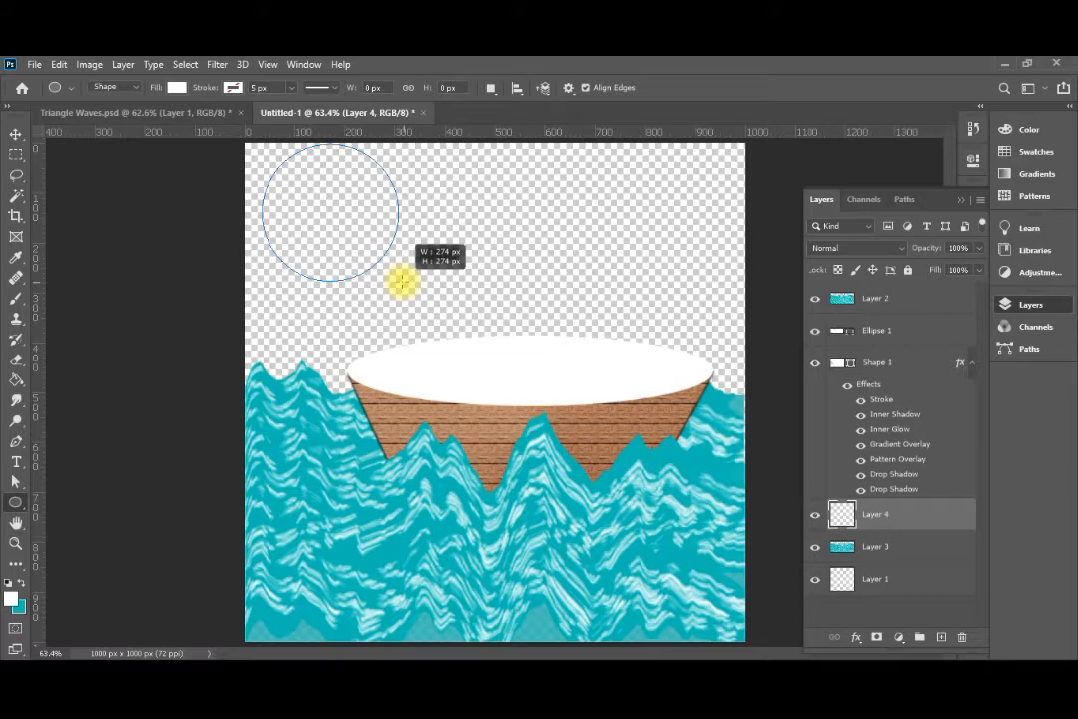
{"action": "left_click_drag", "start_coordinate": [400, 282], "coordinate": [402, 283]}
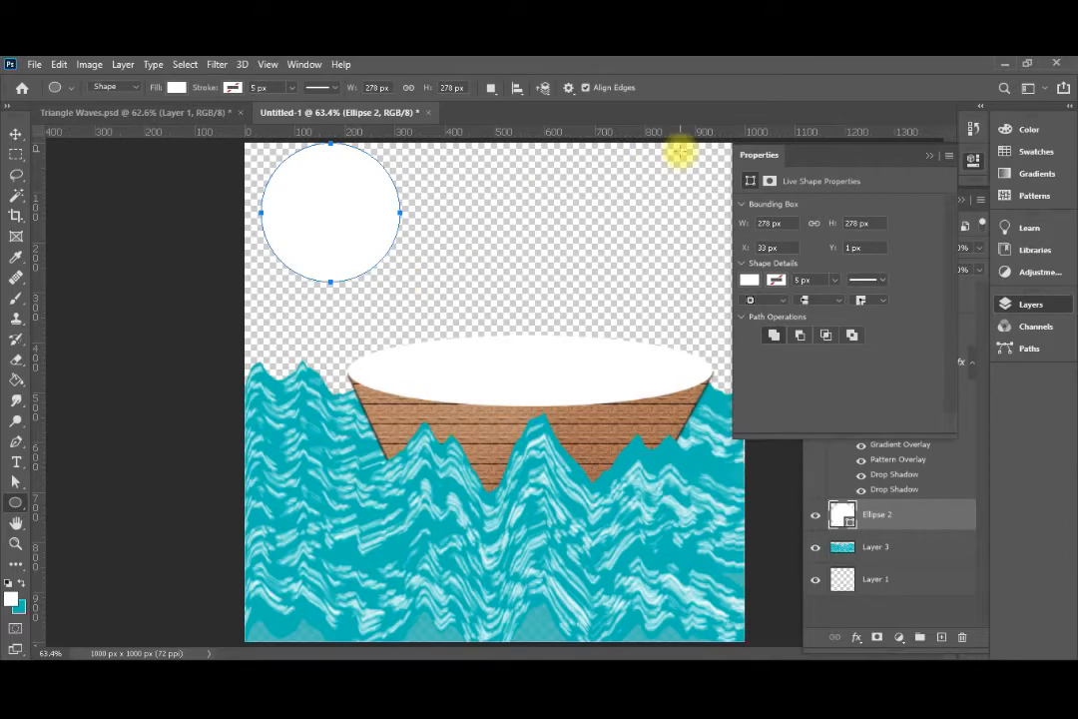
{"action": "left_click", "coordinate": [928, 156]}
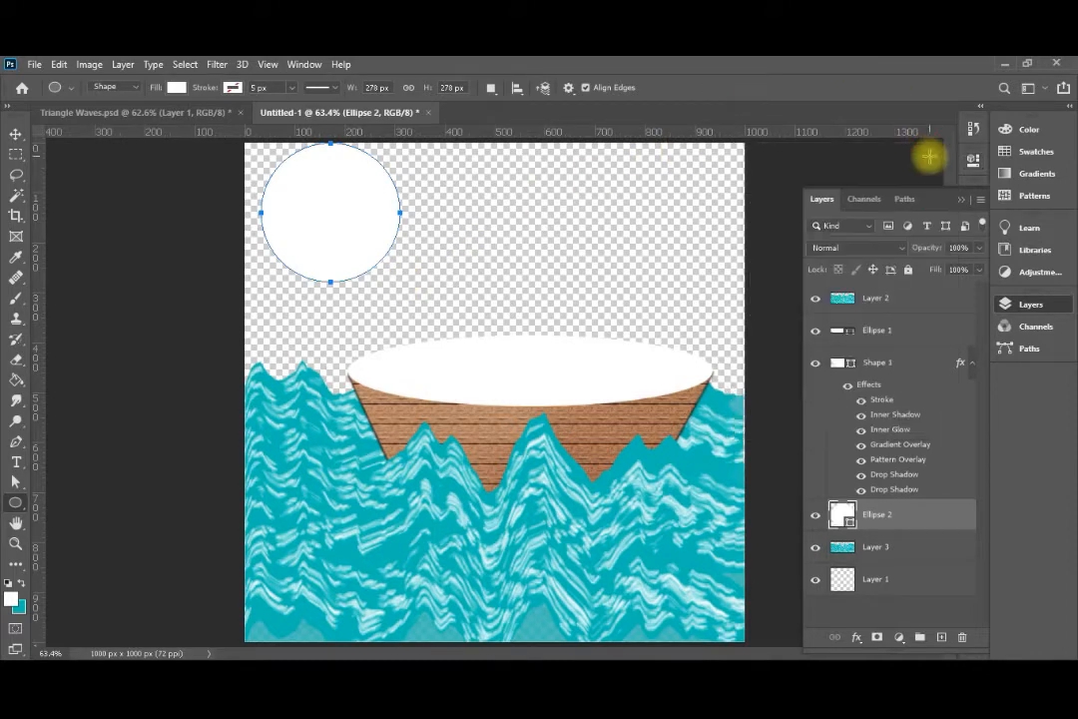
Apply the brown vertical-grain wood style from the Natural styles group to the circle
{"action": "left_click", "coordinate": [958, 202]}
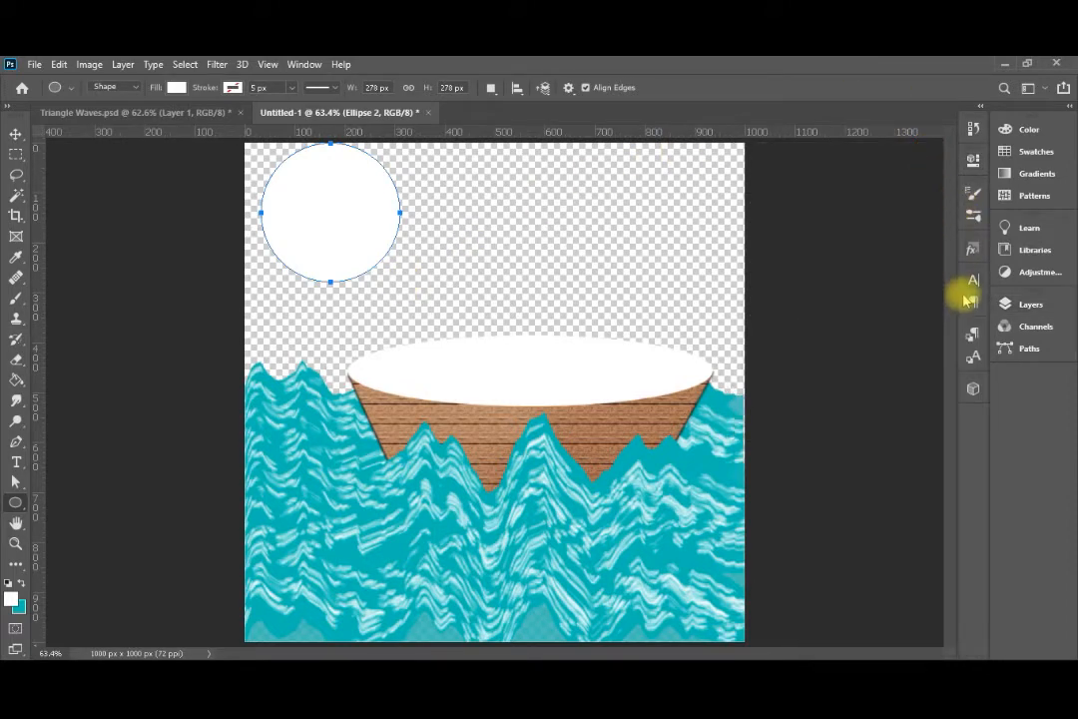
{"action": "left_click", "coordinate": [974, 250]}
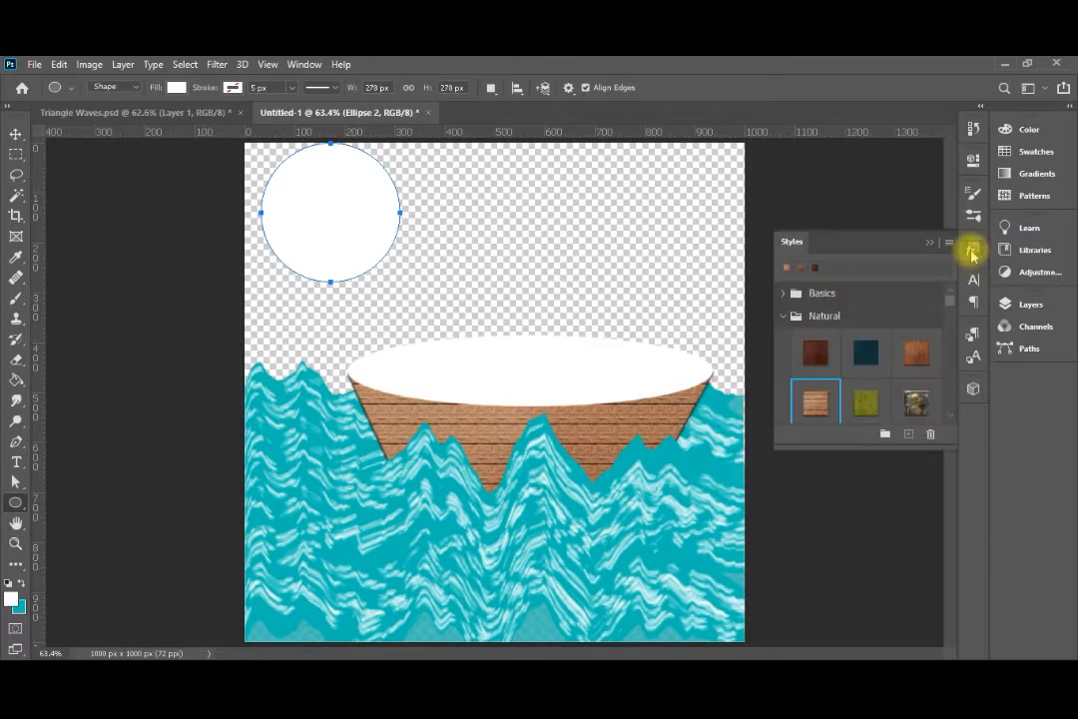
{"action": "left_click", "coordinate": [919, 351]}
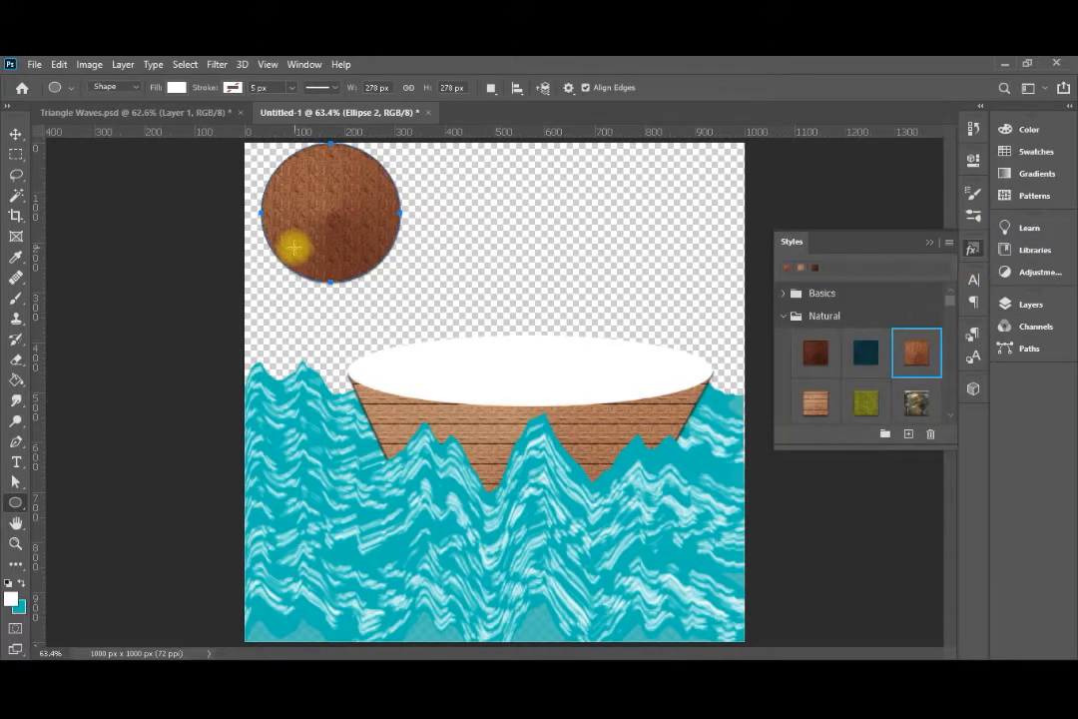
Move the wooden circle down and right, then duplicate it and place the copy level with it on the right
{"action": "key", "text": "v"}
{"action": "left_click_drag", "start_coordinate": [304, 224], "coordinate": [359, 257]}
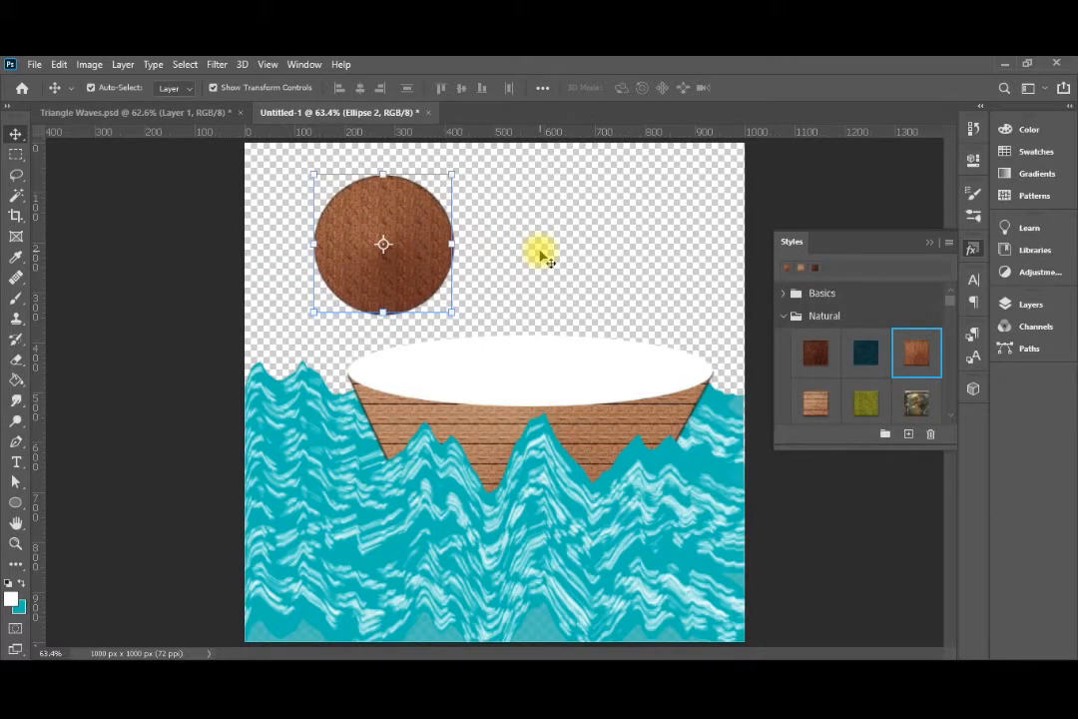
{"action": "key", "text": "ctrl+j"}
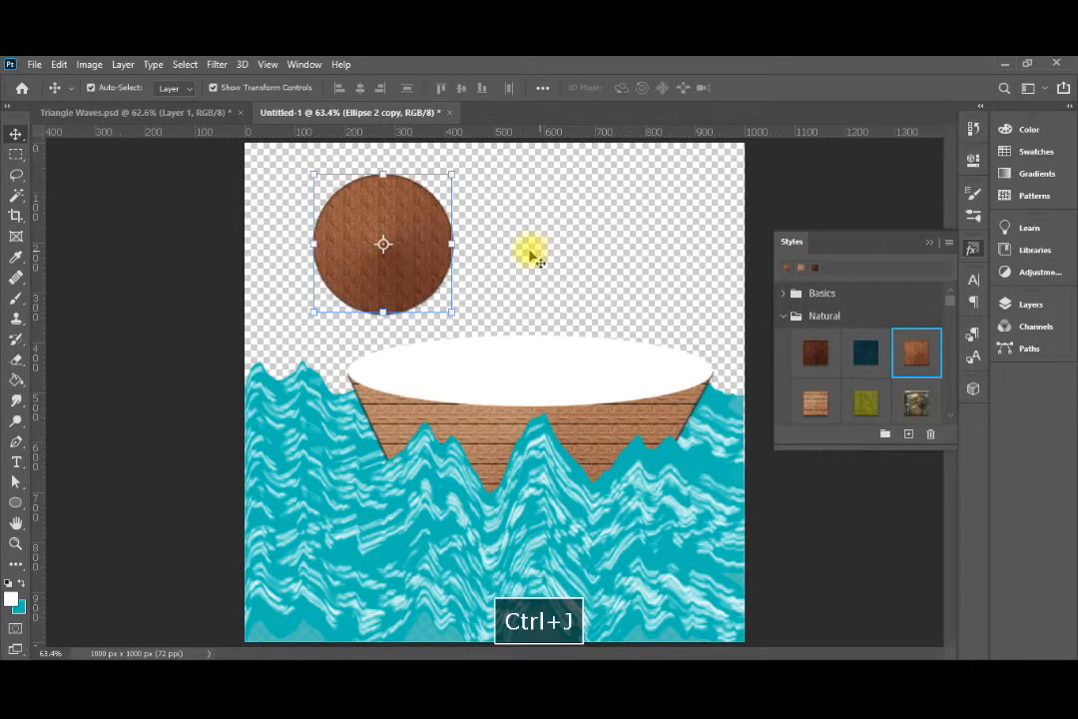
{"action": "left_click_drag", "start_coordinate": [429, 265], "coordinate": [629, 268]}
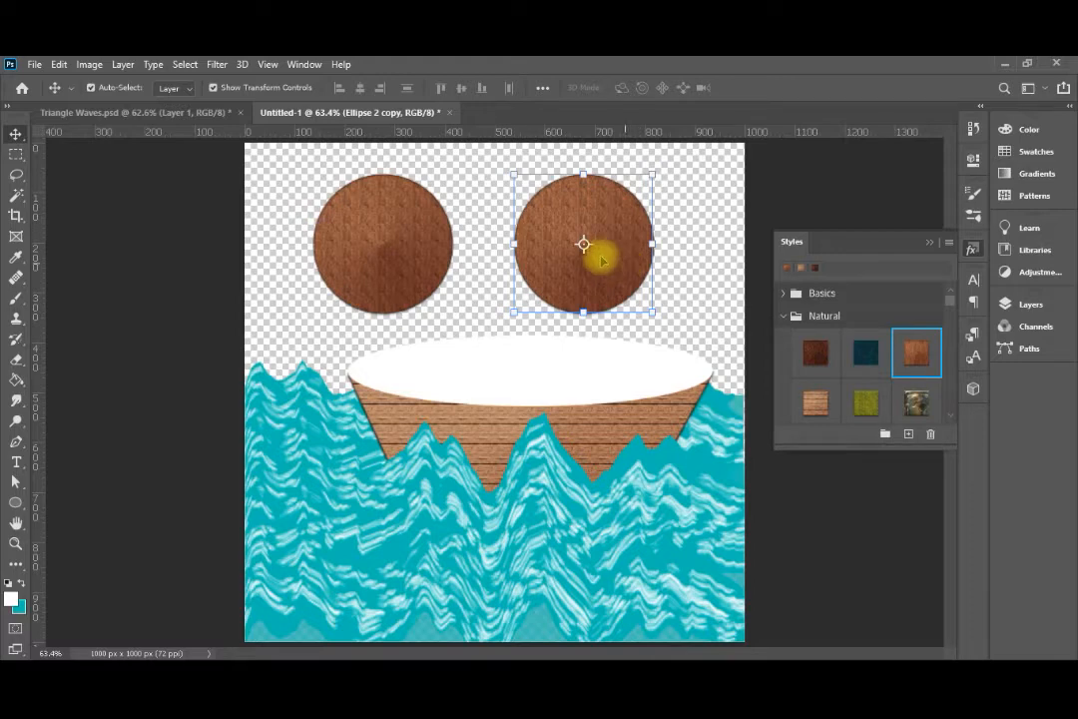
Select the left wooden circle's layer and draw a 1:1 elliptical marquee selection about 235 px wide over it
{"action": "left_click", "coordinate": [382, 224]}
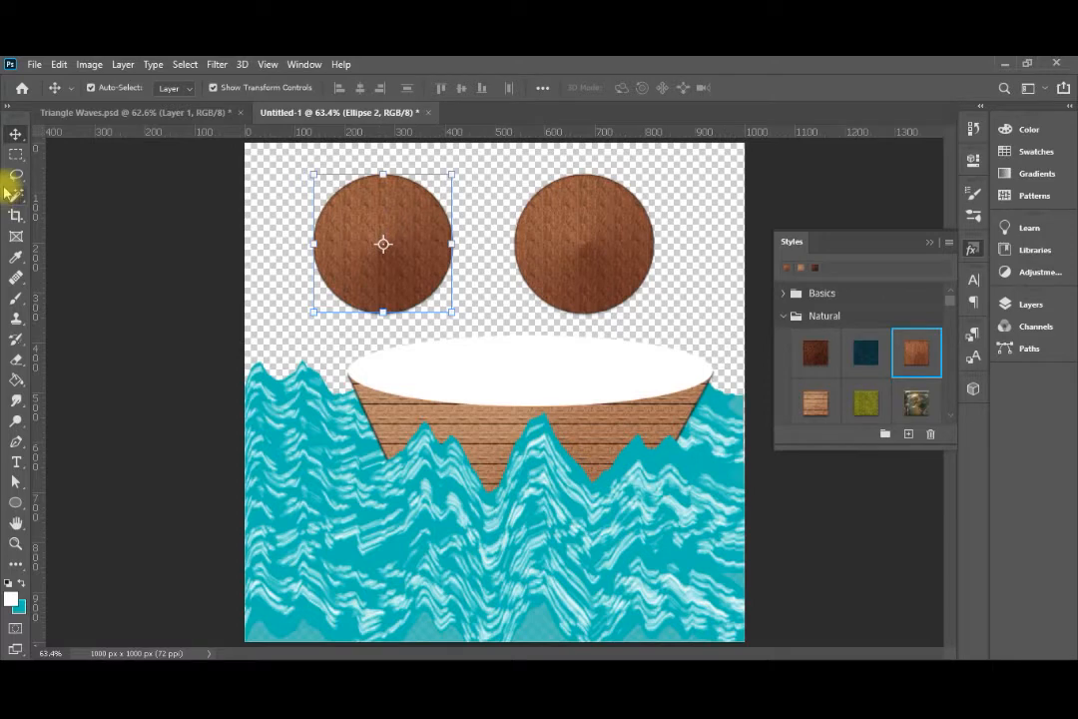
{"action": "left_click", "coordinate": [17, 155]}
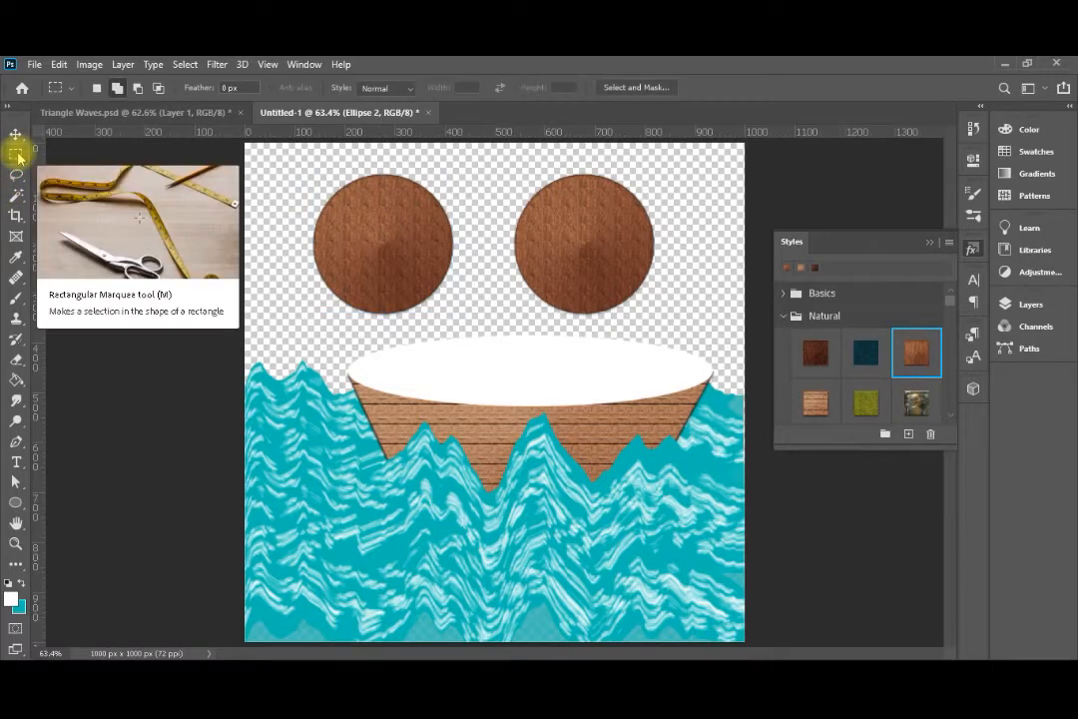
{"action": "right_click", "coordinate": [17, 155]}
{"action": "left_click", "coordinate": [56, 169]}
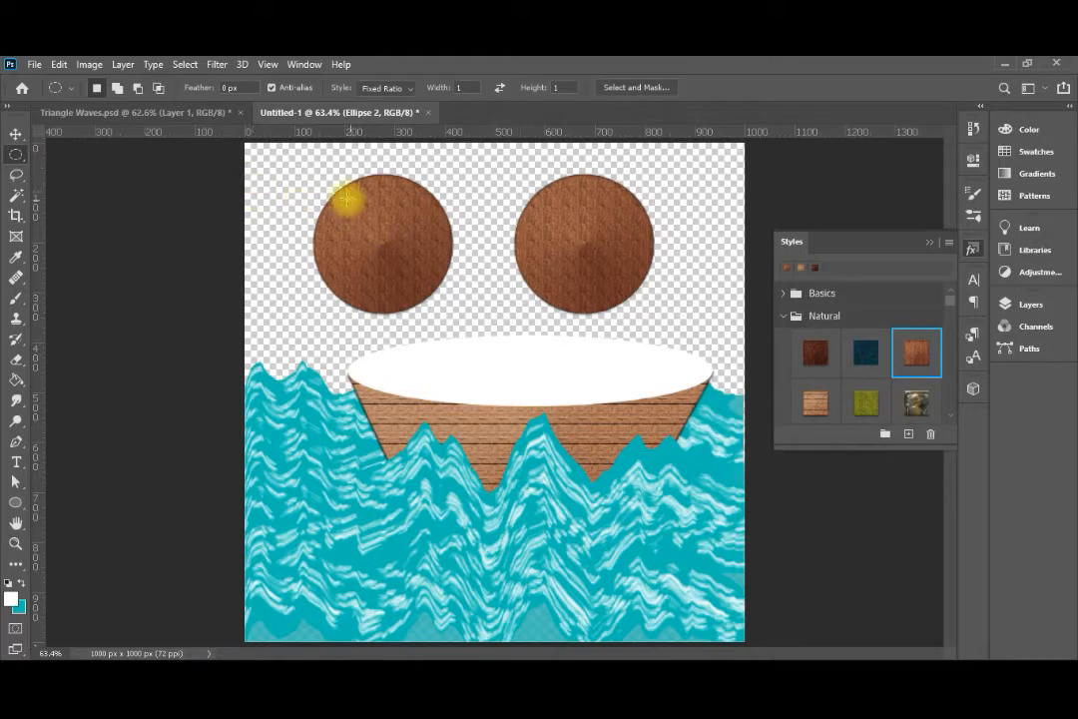
{"action": "left_click_drag", "start_coordinate": [344, 198], "coordinate": [433, 255]}
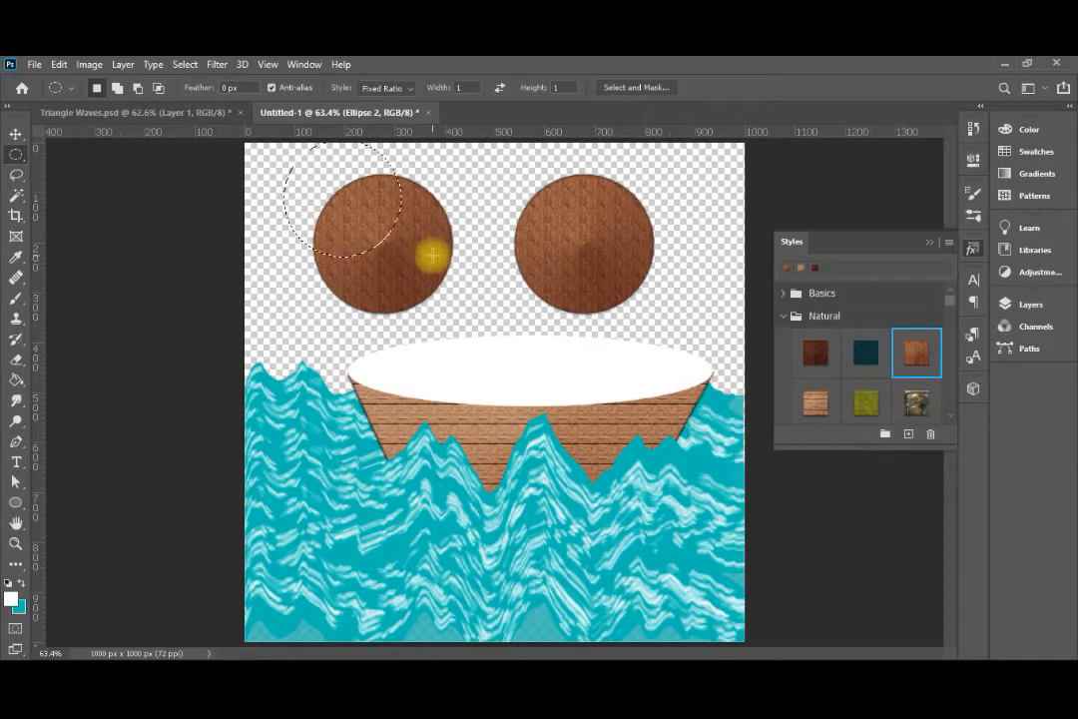
Transform the selection to centre it on the left wooden circle at X 277.50 px, Y 202.50 px, and show the layers
{"action": "left_click", "coordinate": [183, 64]}
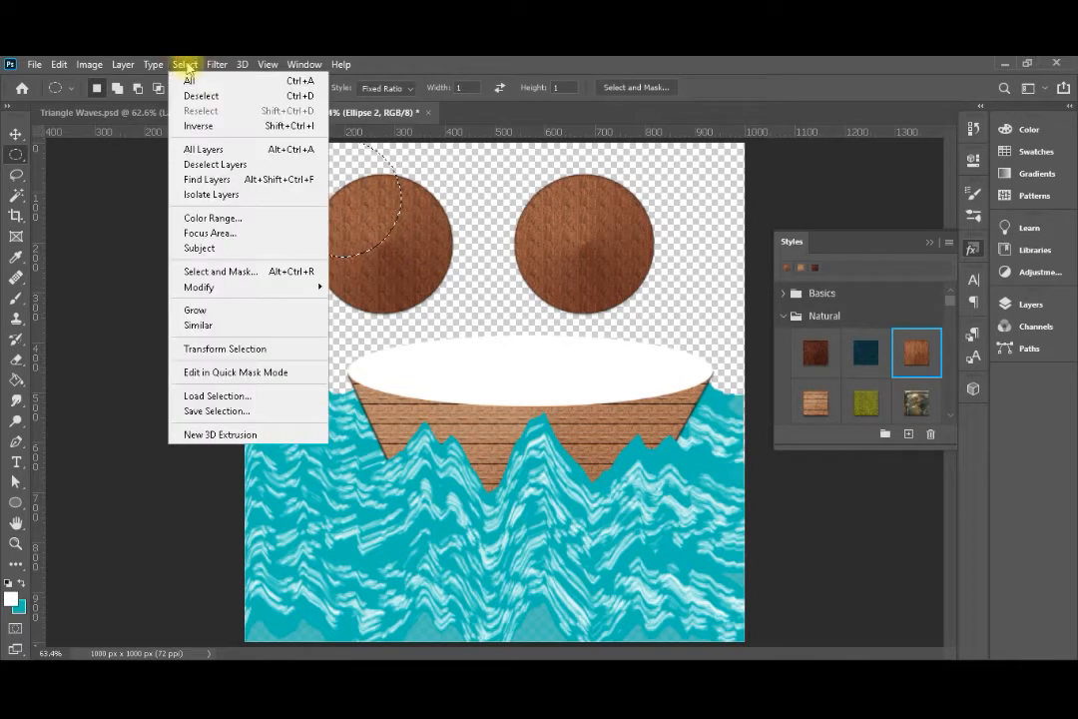
{"action": "left_click", "coordinate": [204, 348]}
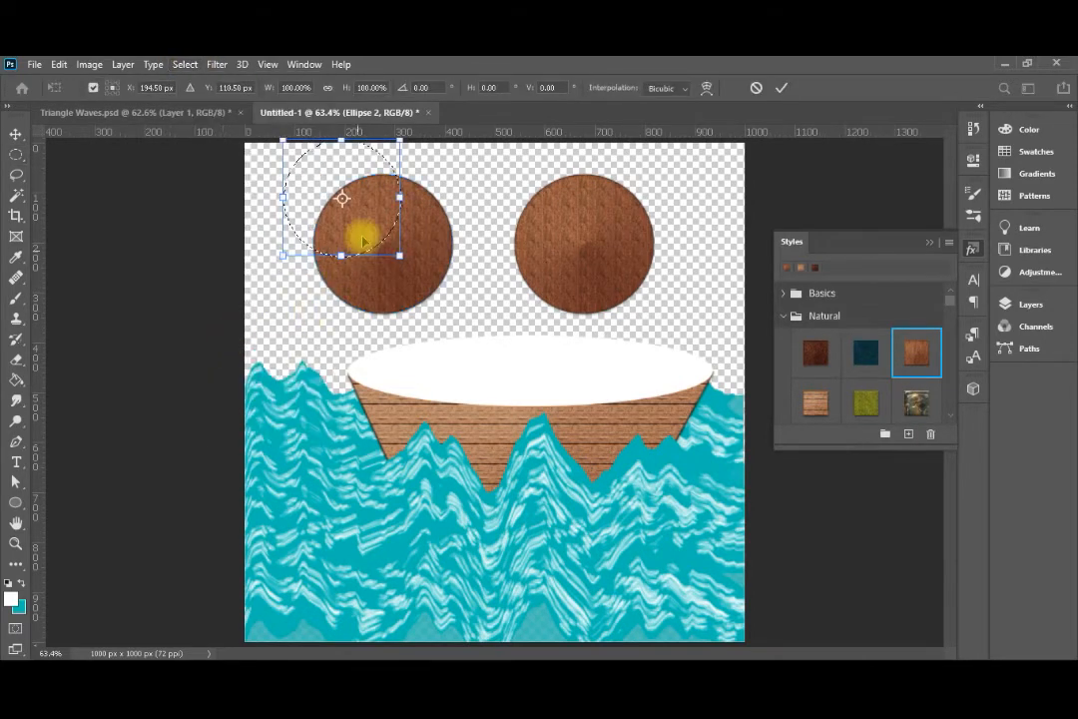
{"action": "left_click_drag", "start_coordinate": [362, 236], "coordinate": [404, 282]}
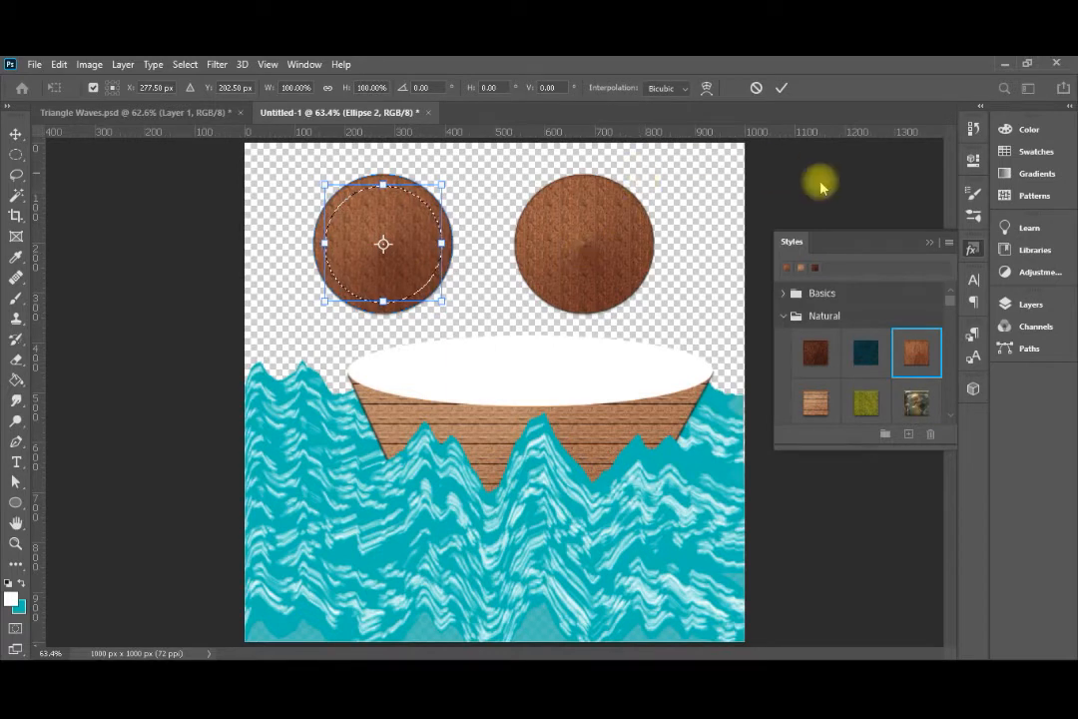
{"action": "left_click", "coordinate": [931, 245]}
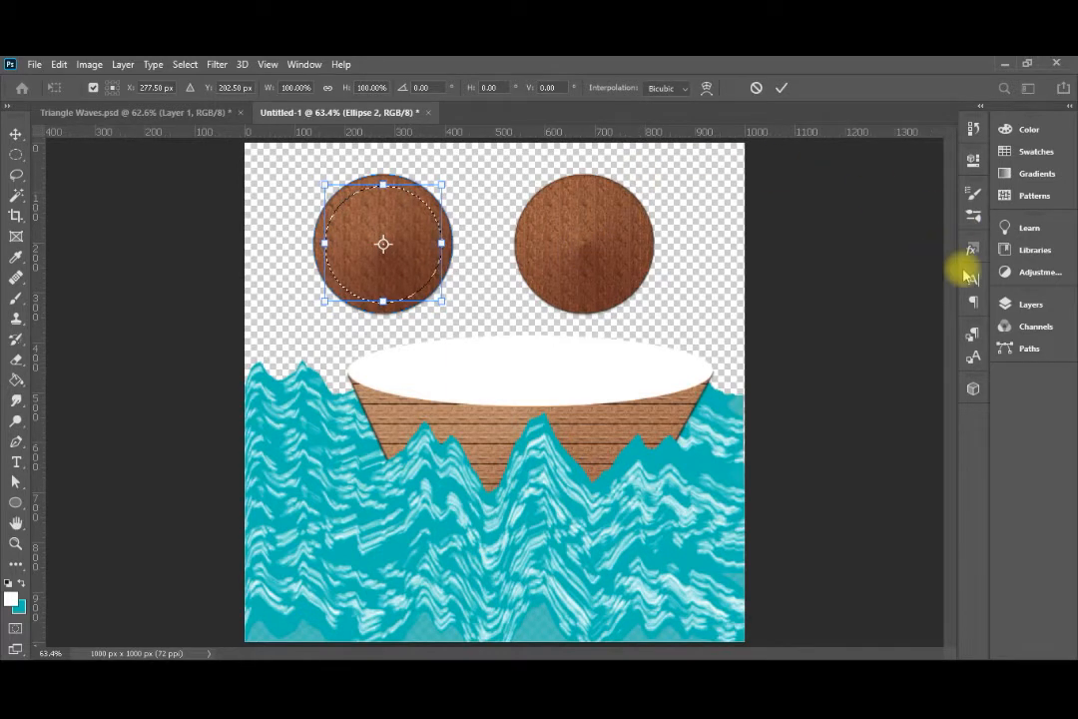
{"action": "key", "text": "F7"}
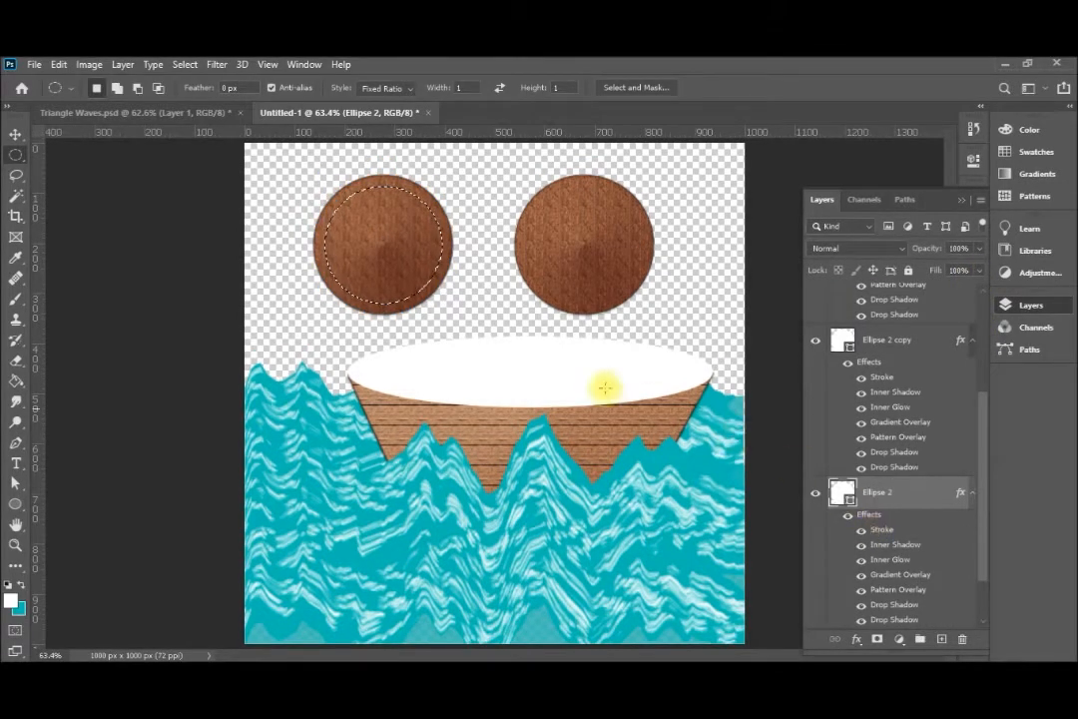
Switch to the Move tool and check its align and distribute options, including the Align To setting
{"action": "key", "text": "v"}
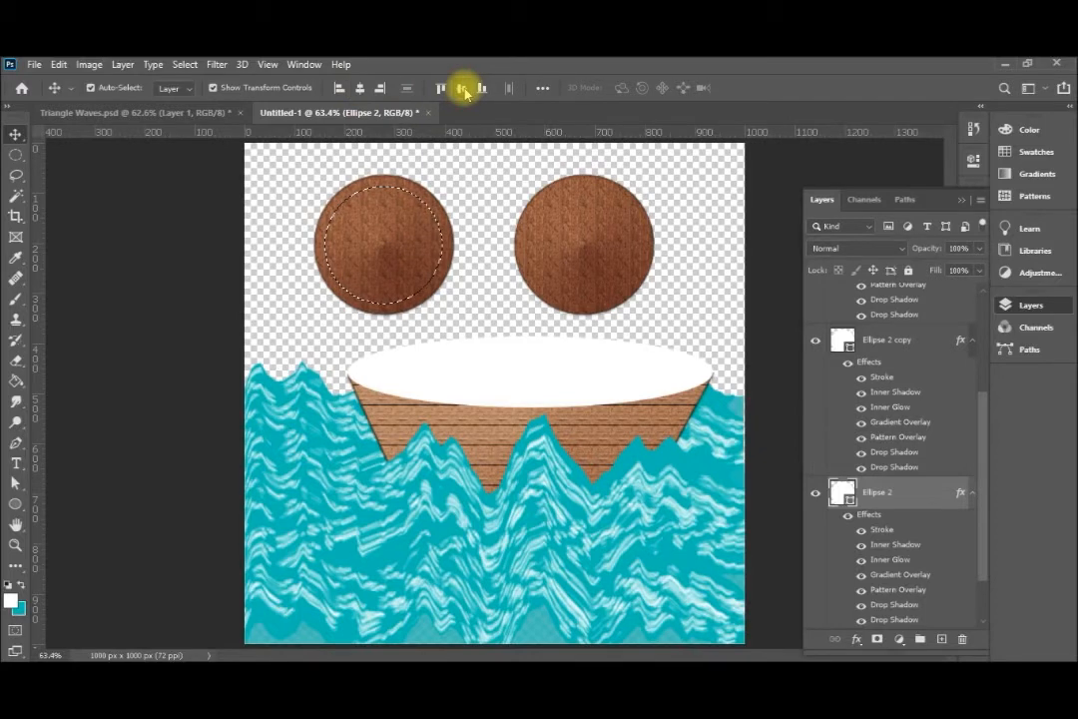
{"action": "left_click", "coordinate": [540, 89]}
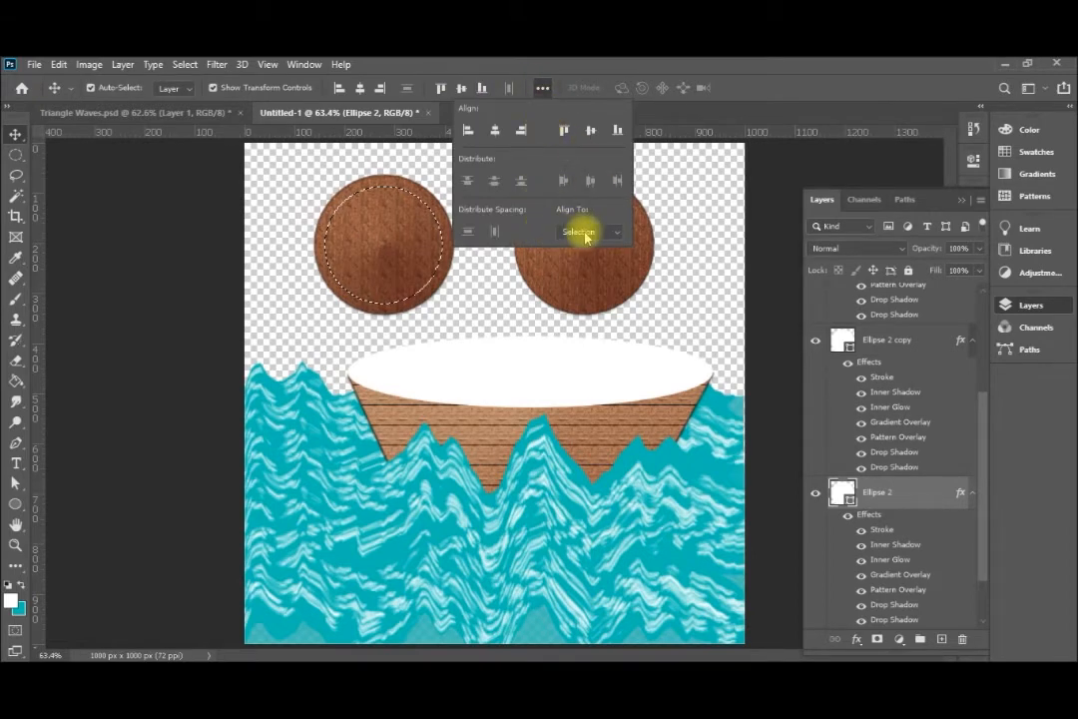
{"action": "left_click", "coordinate": [543, 89]}
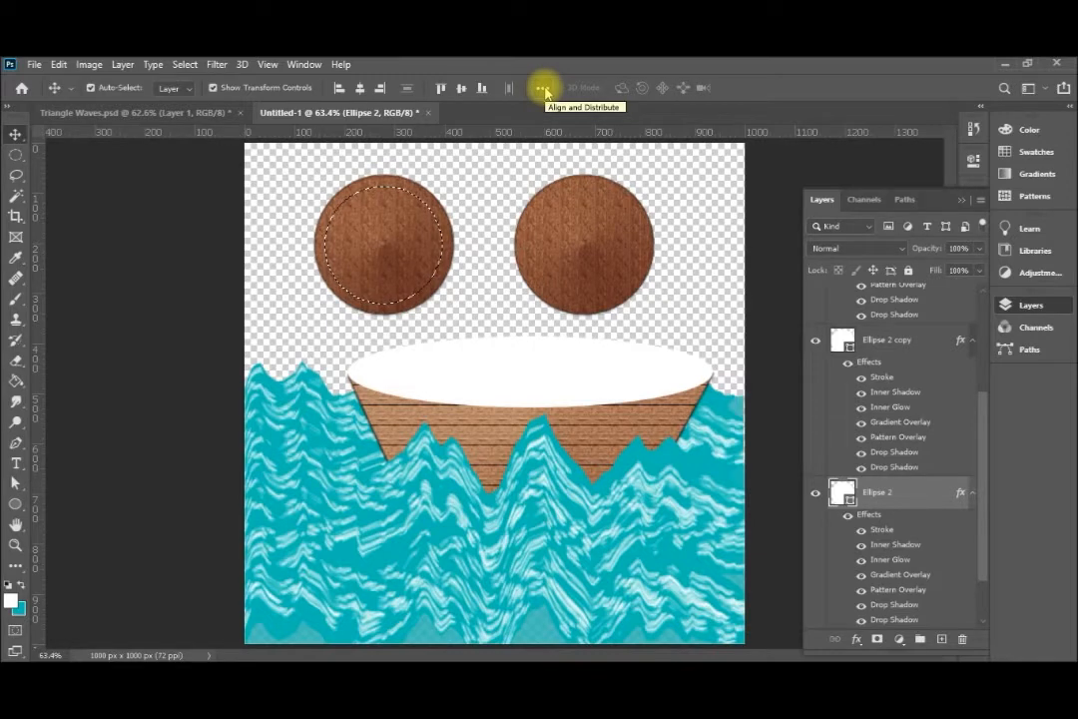
Rasterize the left wooden circle's layer, cut out the selected centre to leave a ring, and deselect
{"action": "key", "text": "alt+l"}
{"action": "key", "text": "z"}
{"action": "key", "text": "l"}
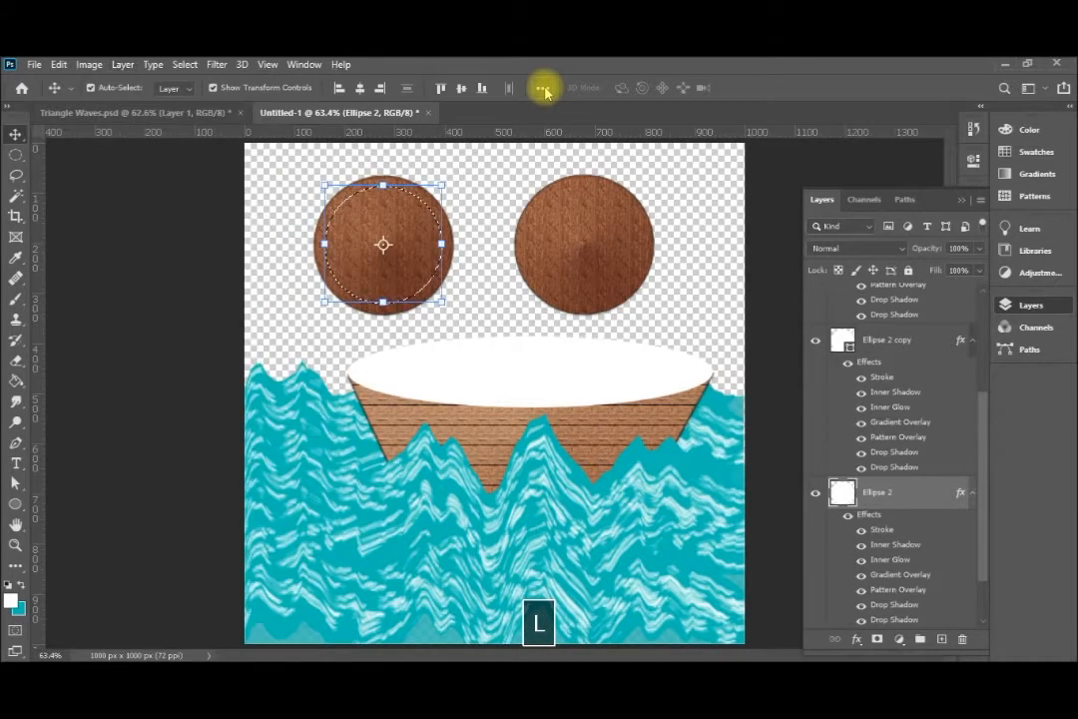
{"action": "key", "text": "Delete"}
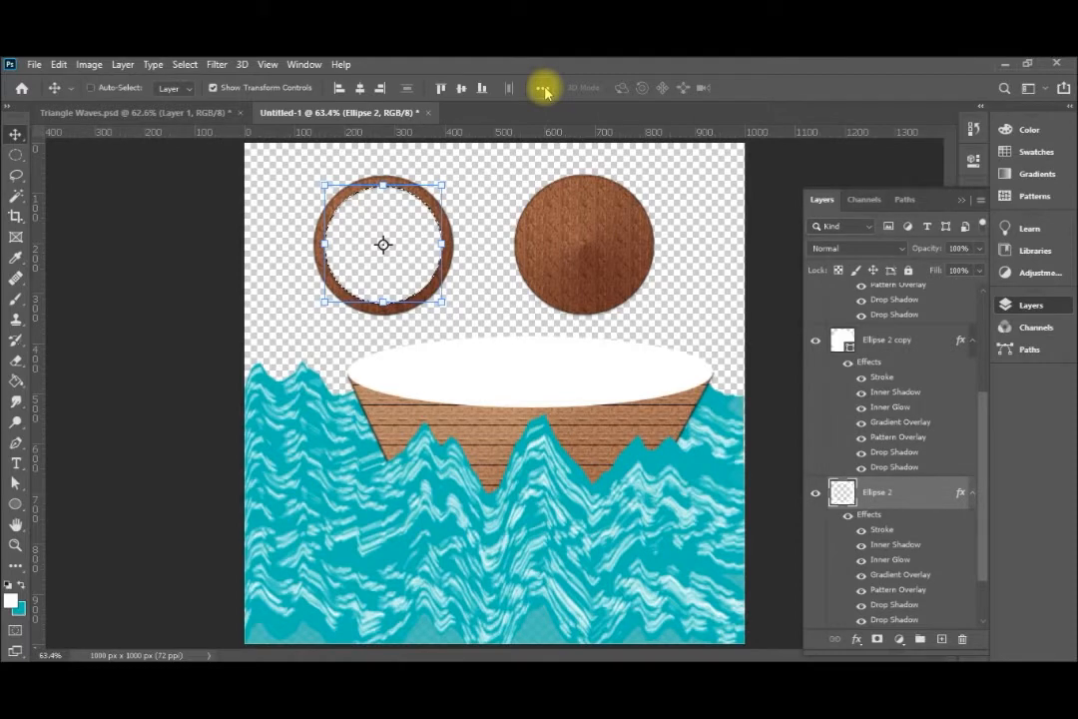
{"action": "key", "text": "ctrl+d"}
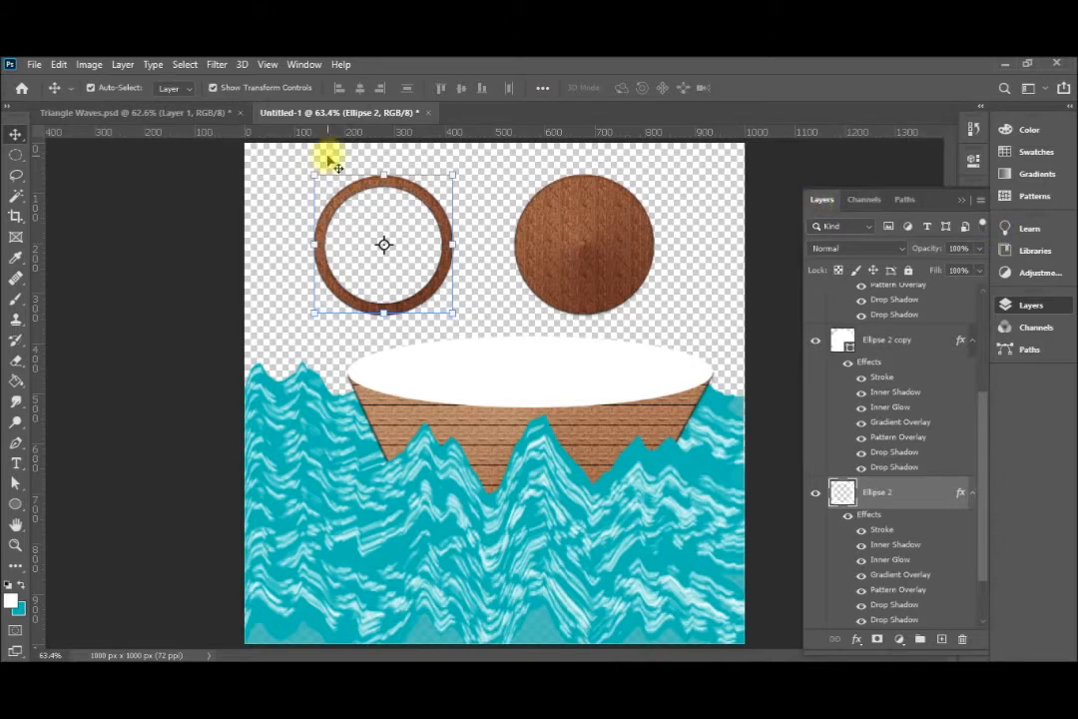
Draw a 1:1 elliptical marquee selection about 115 px wide near the middle of the right wooden circle
{"action": "left_click", "coordinate": [15, 153]}
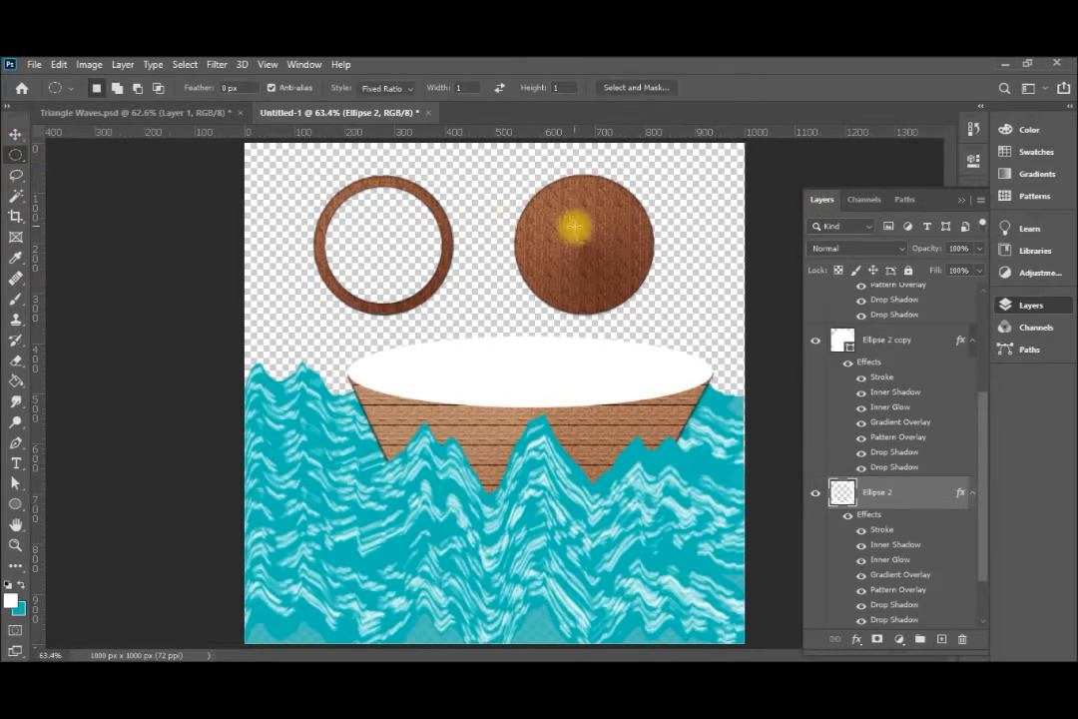
{"action": "left_click_drag", "start_coordinate": [575, 227], "coordinate": [641, 277]}
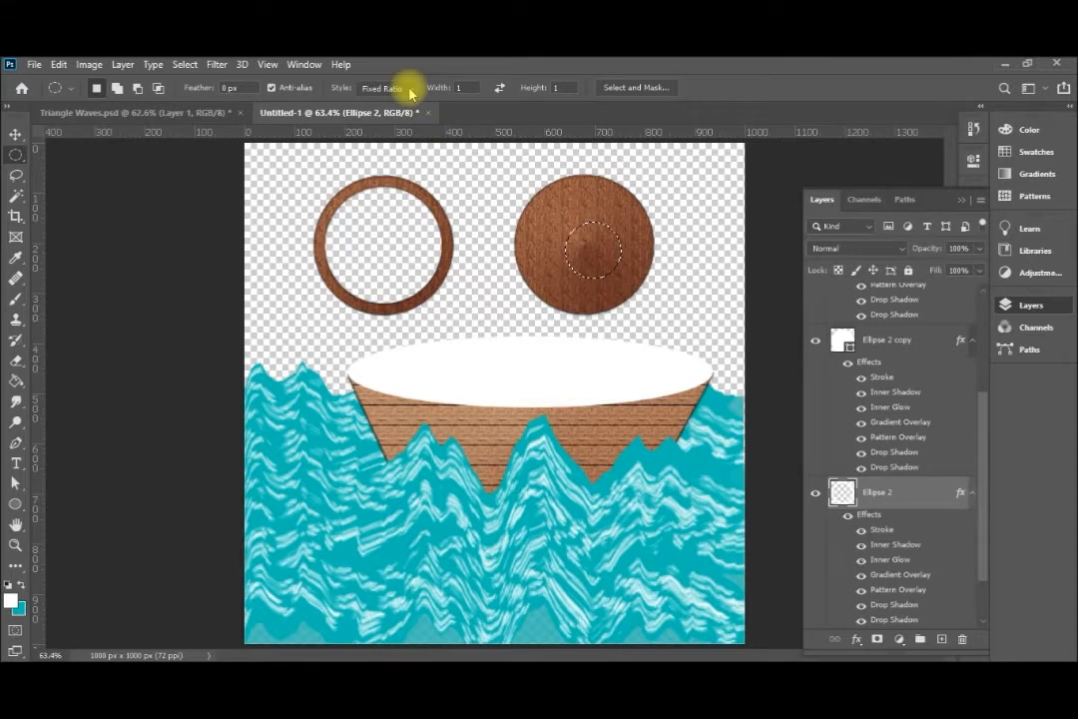
Rename the right wooden circle's layer "inner race" and the wooden ring's layer "outer race"
{"action": "left_click", "coordinate": [898, 339]}
{"action": "double_click", "coordinate": [893, 341]}
{"action": "key", "text": "BackSpace"}
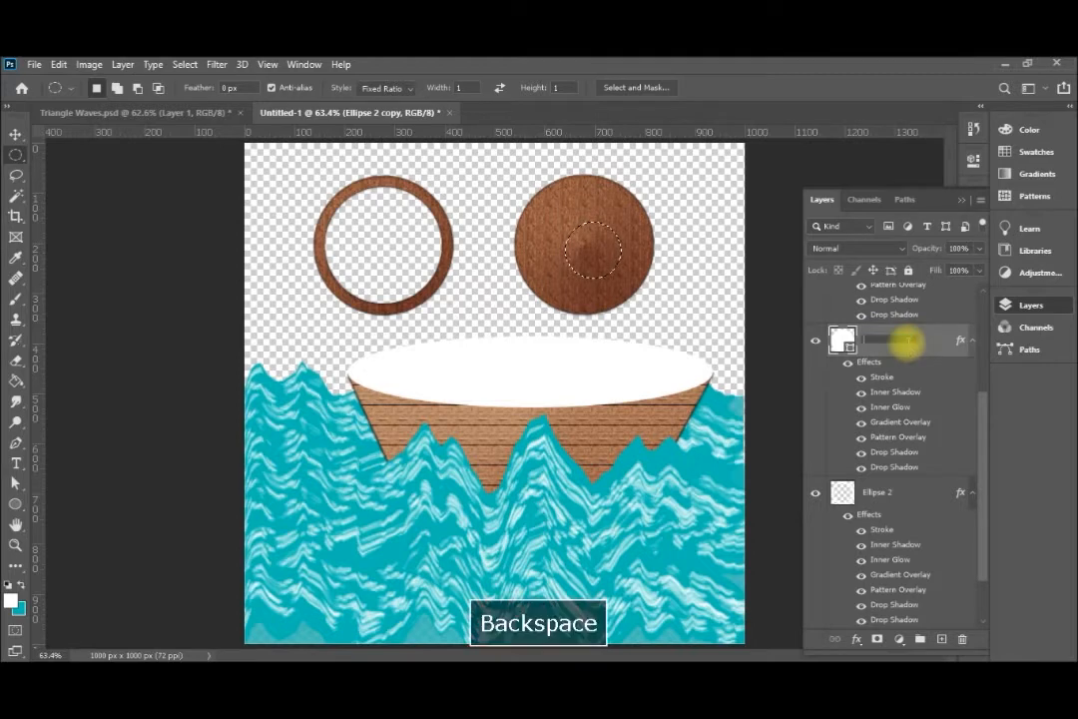
{"action": "type", "text": "inner rac"}
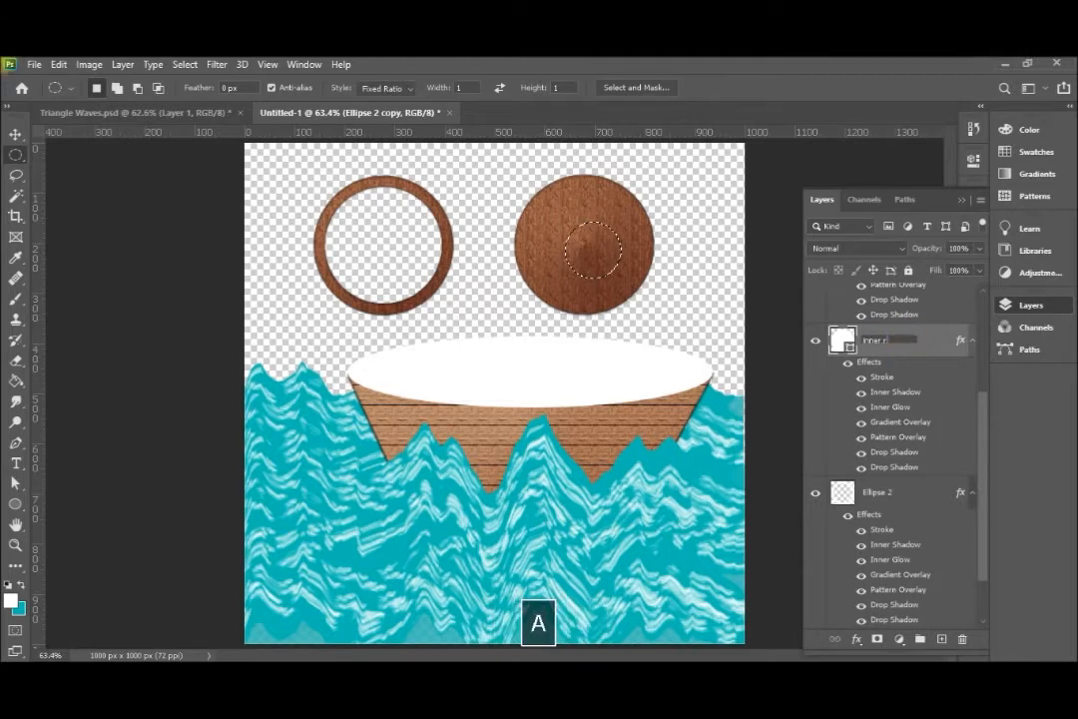
{"action": "type", "text": "e"}
{"action": "key", "text": "Return"}
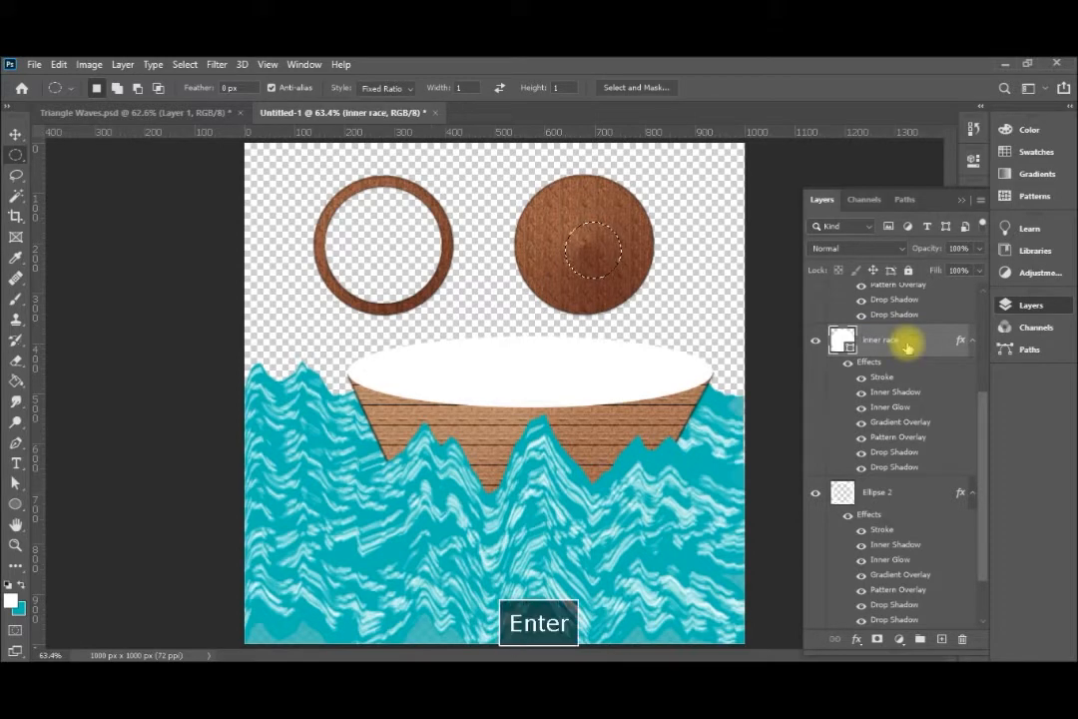
{"action": "double_click", "coordinate": [879, 489]}
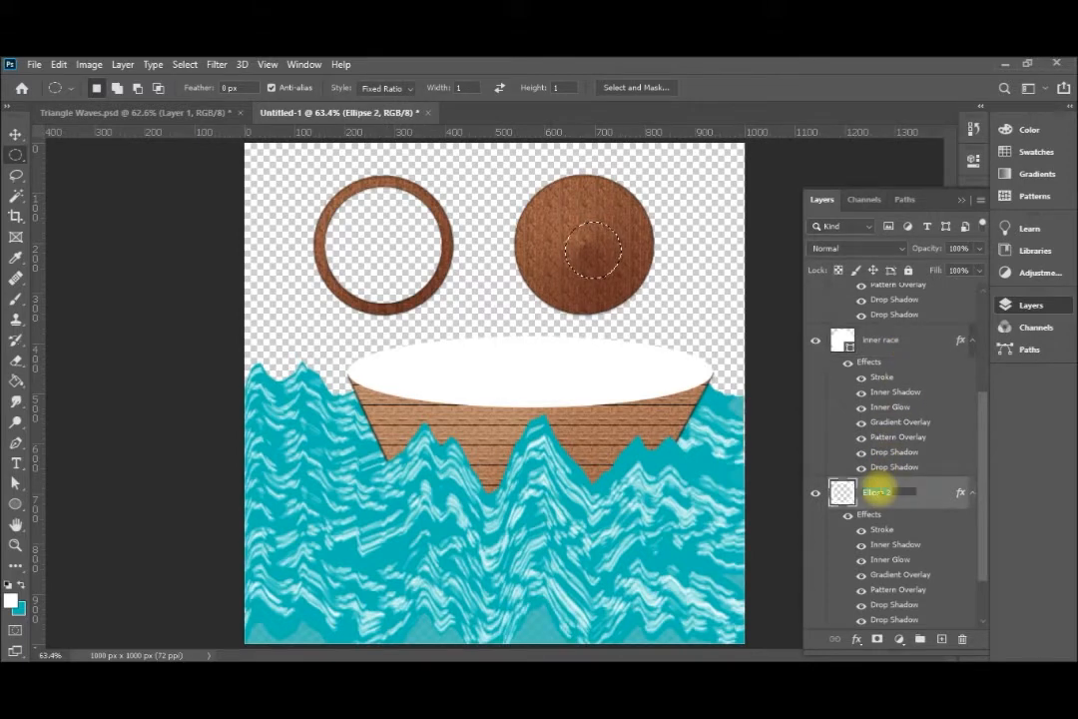
{"action": "type", "text": "outer race"}
{"action": "key", "text": "Return"}
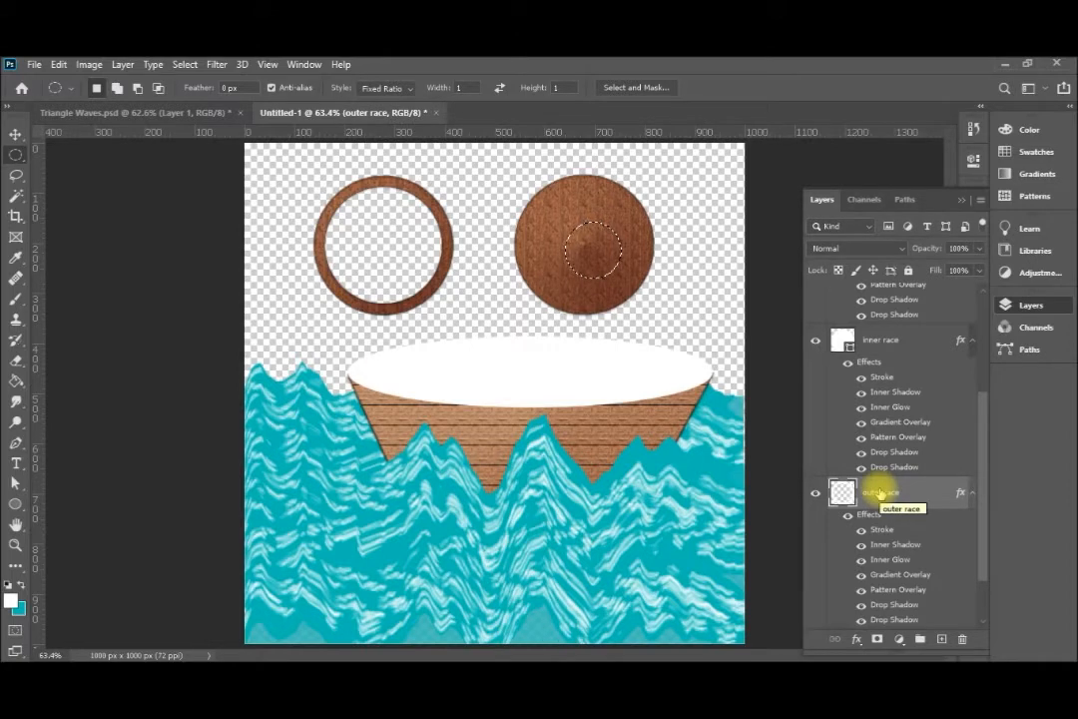
Align the inner race layer's horizontal and vertical centres to the circular selection
{"action": "left_click", "coordinate": [884, 342]}
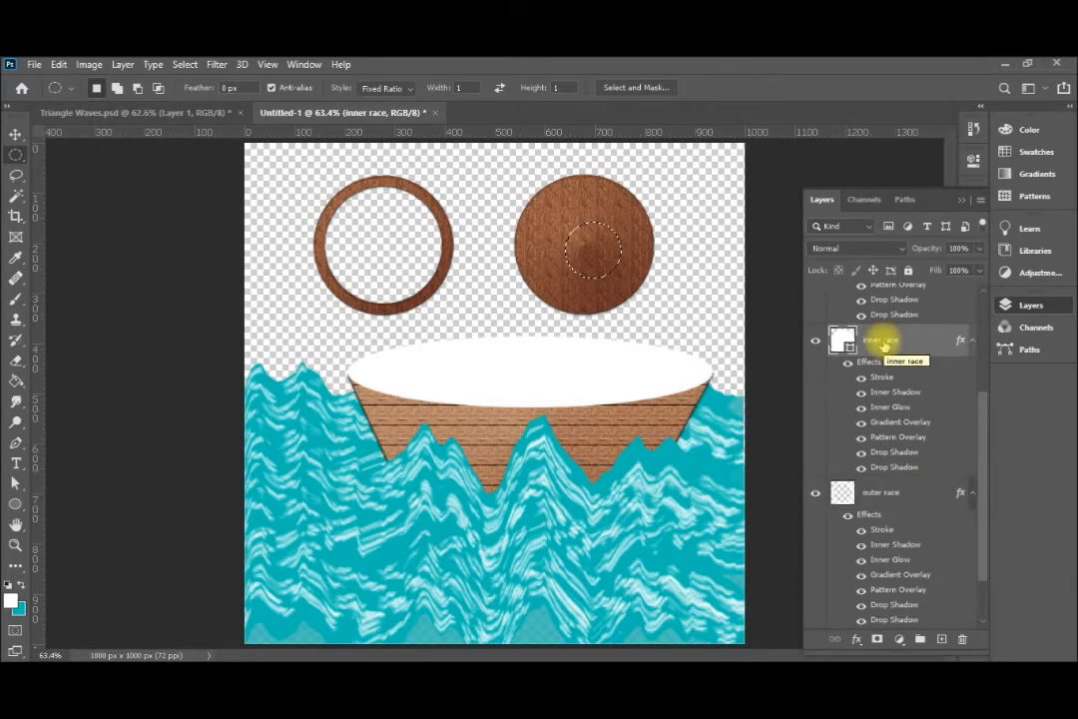
{"action": "key", "text": "v"}
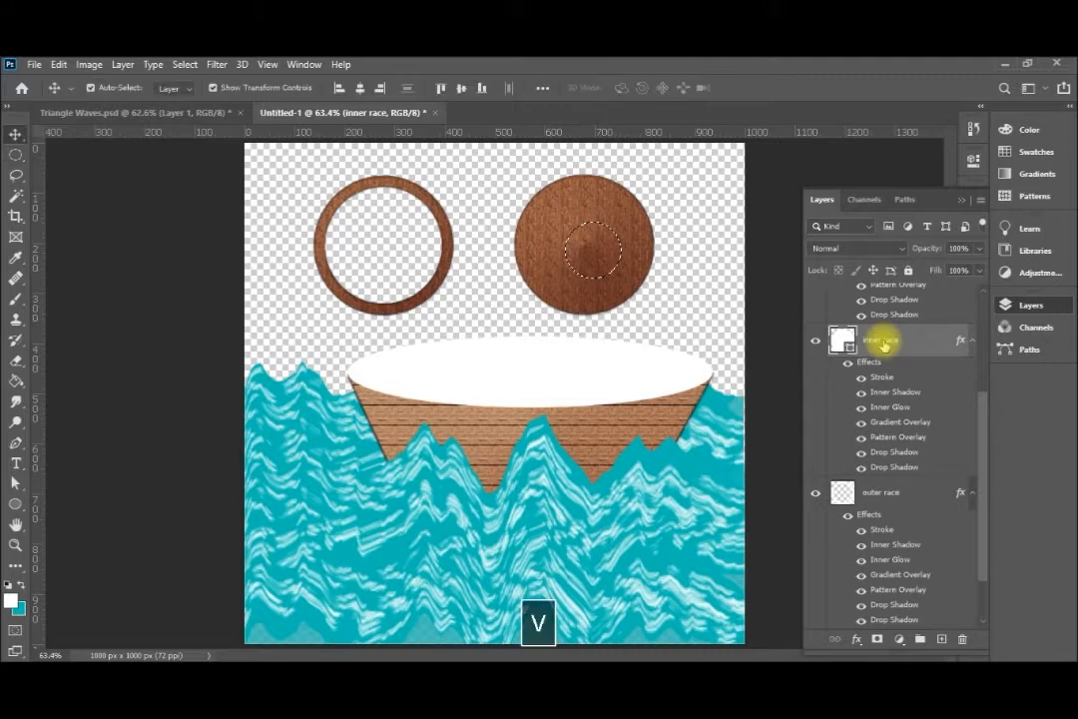
{"action": "left_click", "coordinate": [361, 89]}
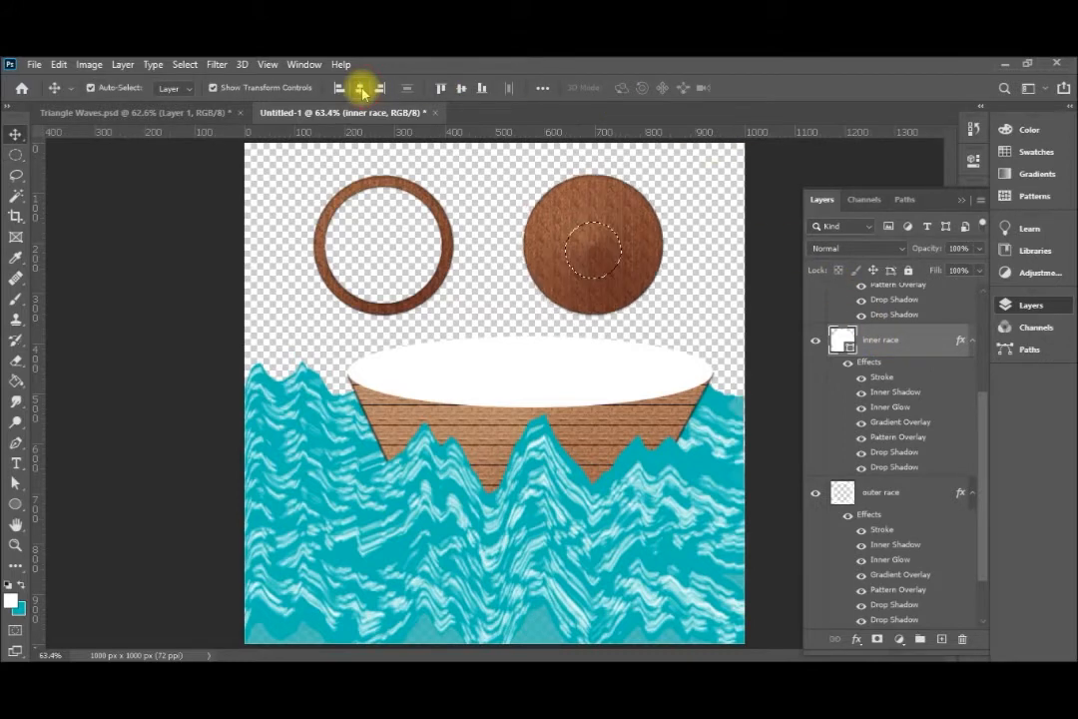
{"action": "left_click", "coordinate": [462, 90]}
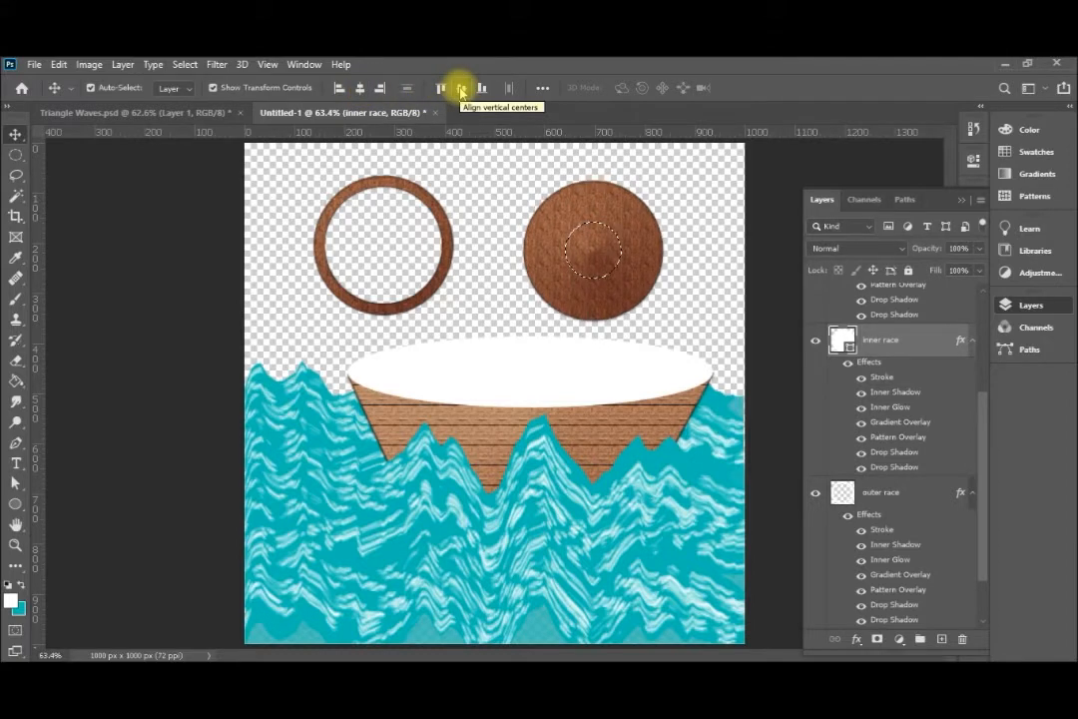
Rasterize the inner race layer, delete everything on it outside the circular selection, and deselect
{"action": "key", "text": "alt+l"}
{"action": "key", "text": "z"}
{"action": "key", "text": "l"}
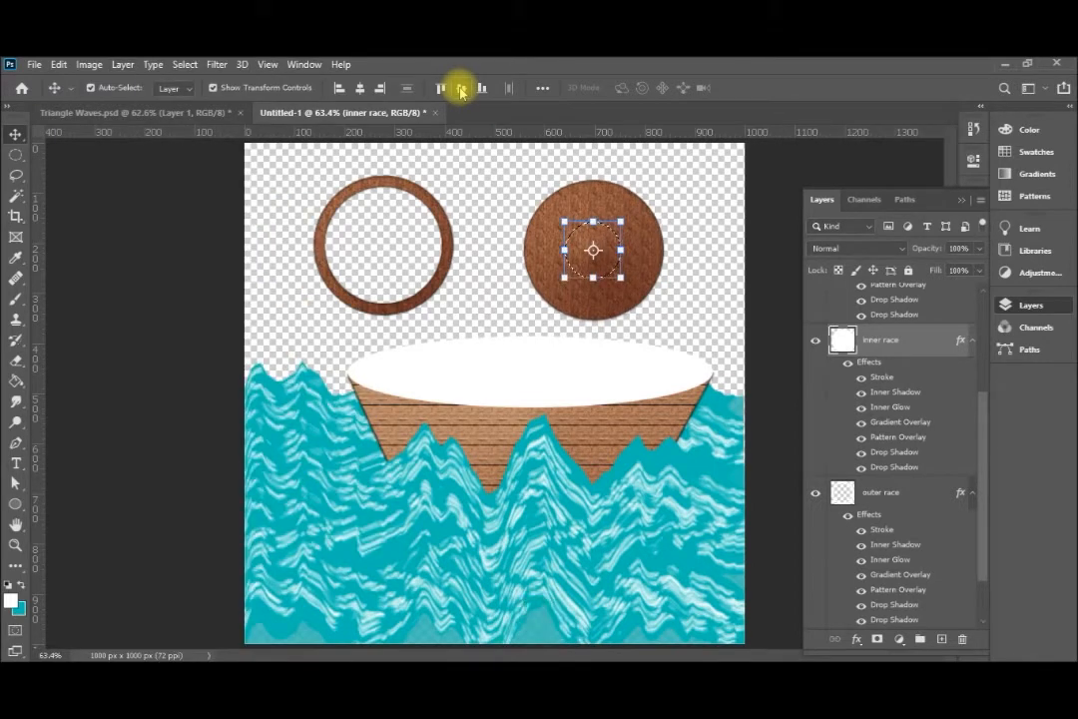
{"action": "key", "text": "Delete"}
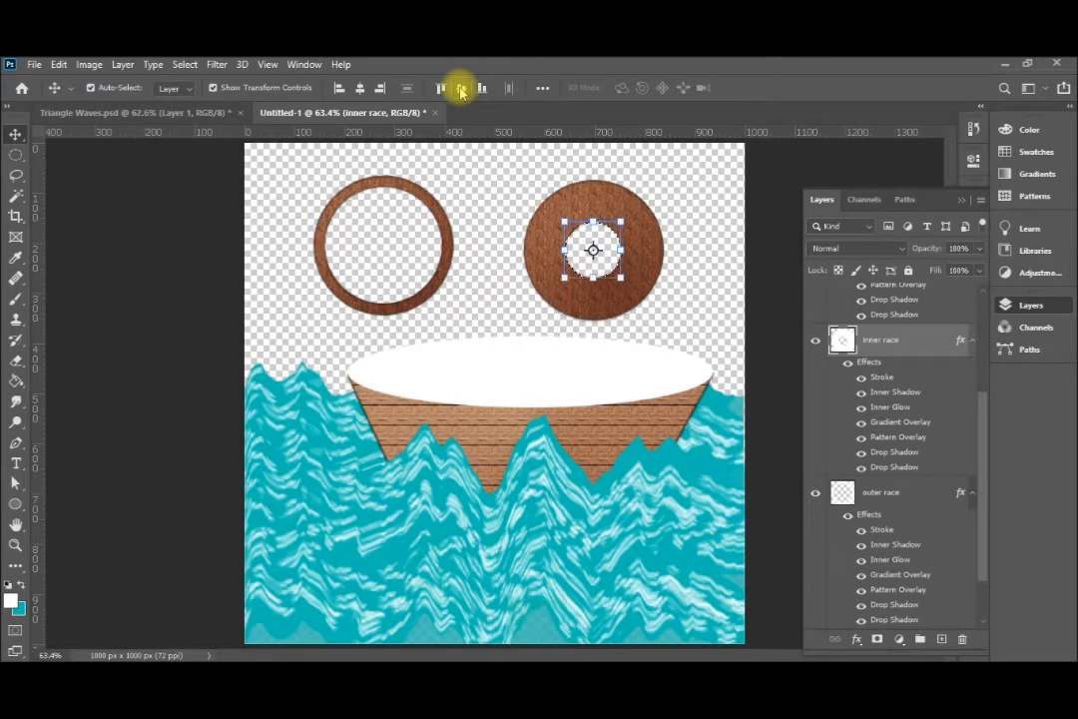
{"action": "key", "text": "ctrl+z"}
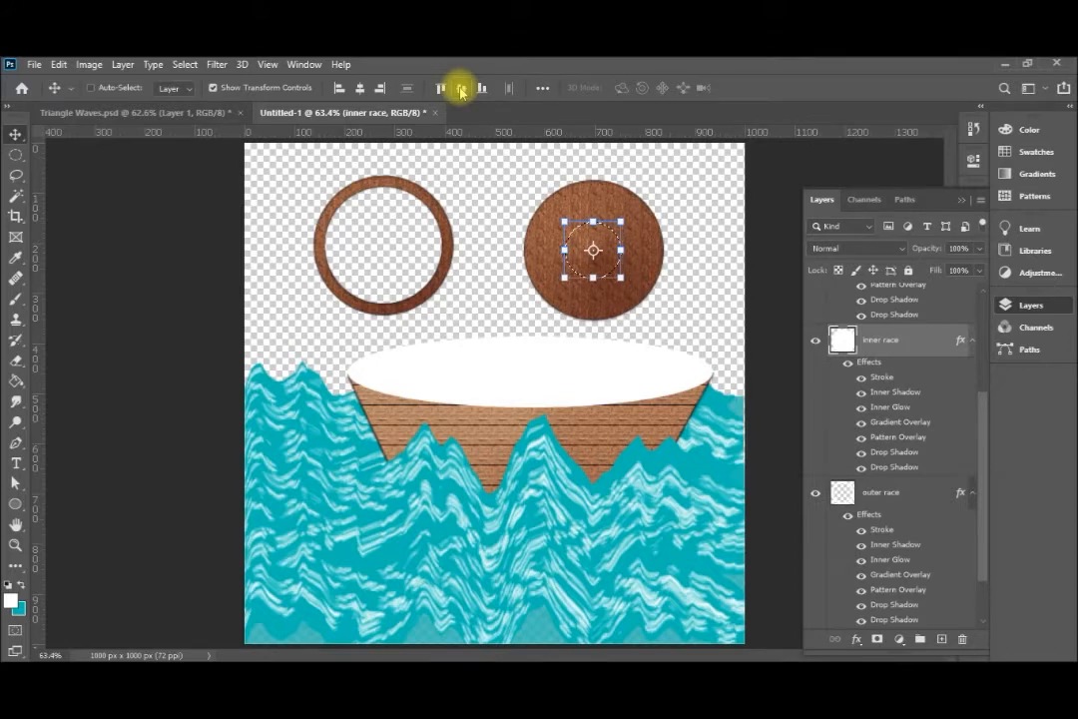
{"action": "key", "text": "ctrl+shift+i"}
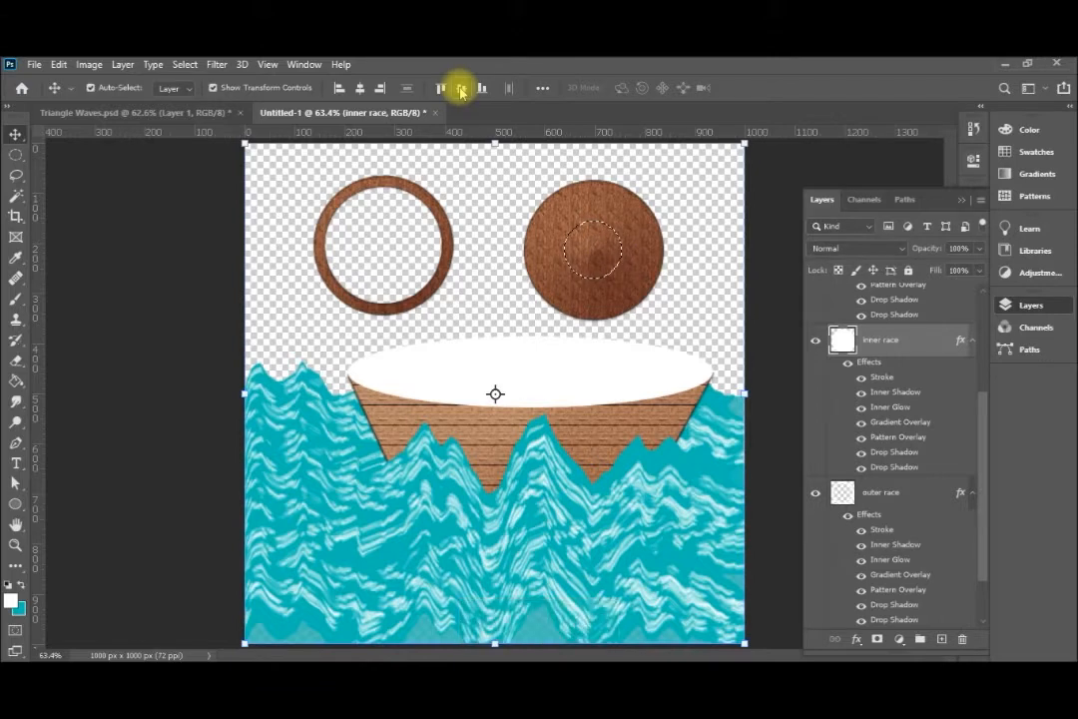
{"action": "key", "text": "Delete"}
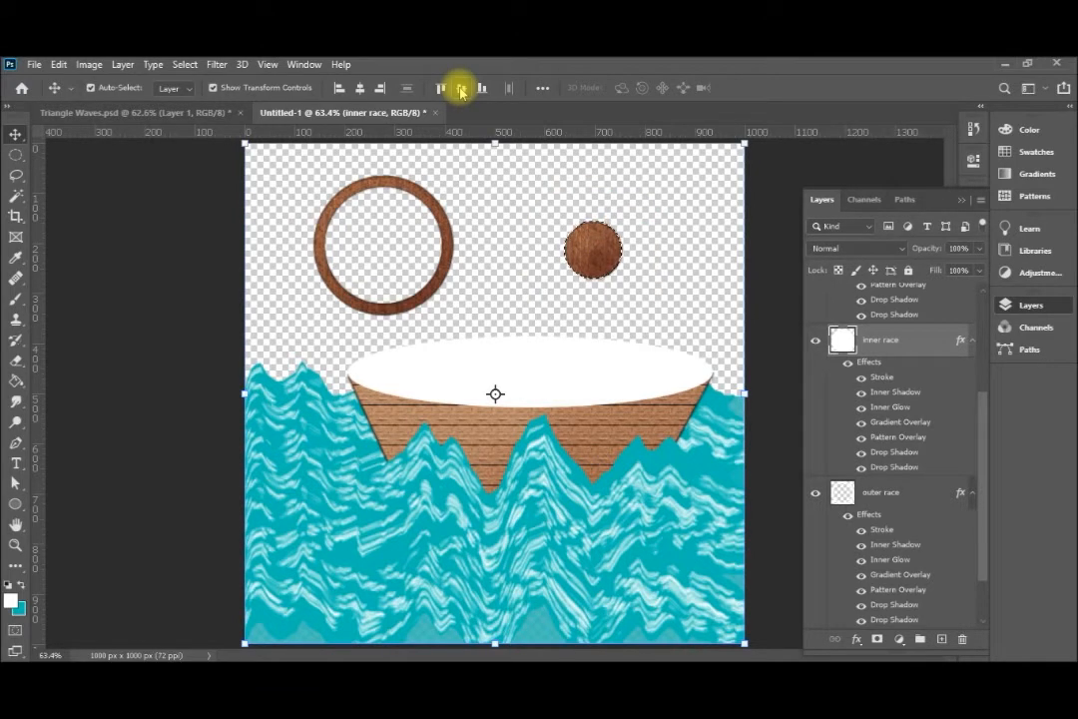
{"action": "key", "text": "ctrl+d"}
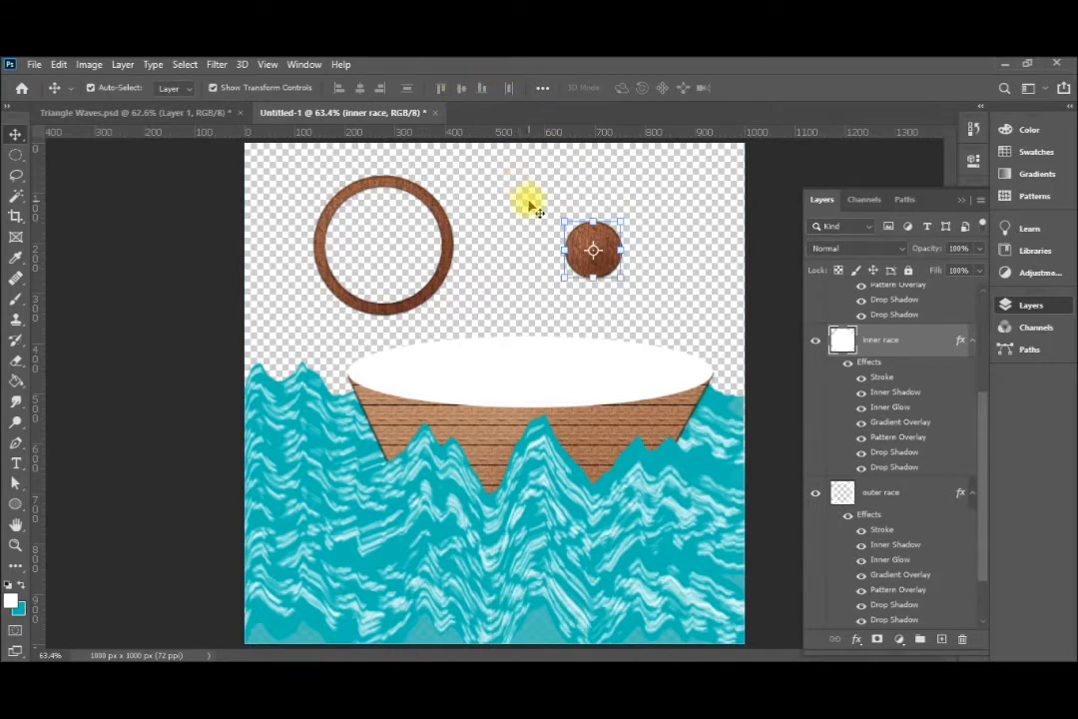
Draw a 1:1 elliptical selection about 57 px wide inside the inner race disc and align the disc's centres to it
{"action": "left_click", "coordinate": [15, 155]}
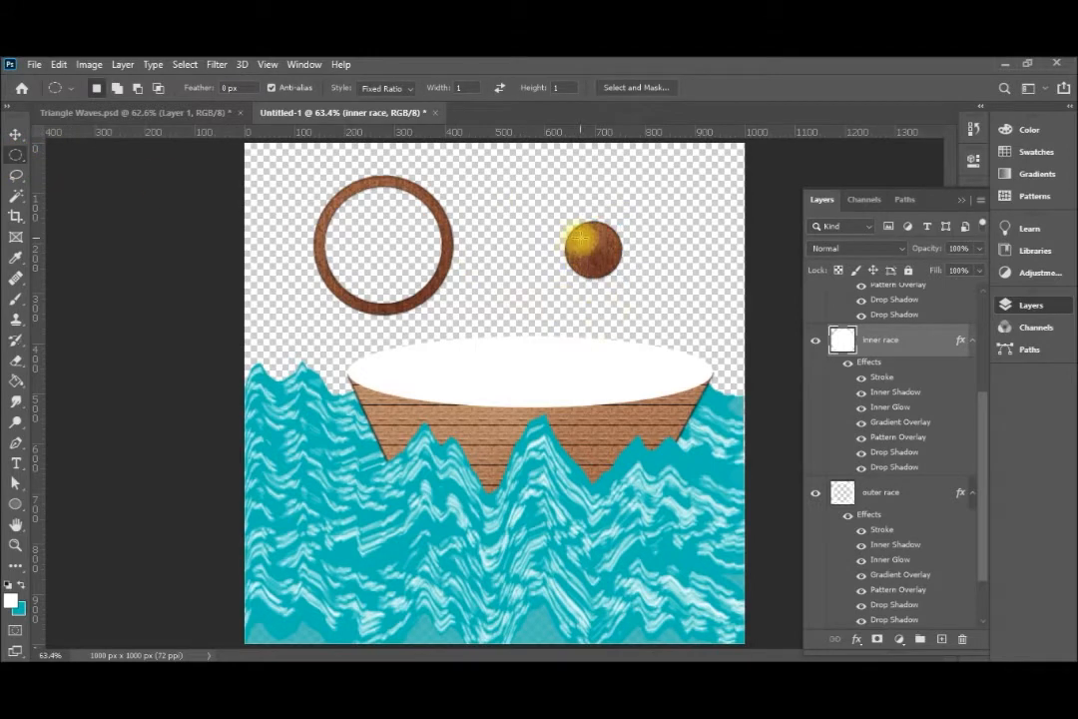
{"action": "left_click_drag", "start_coordinate": [583, 238], "coordinate": [606, 265]}
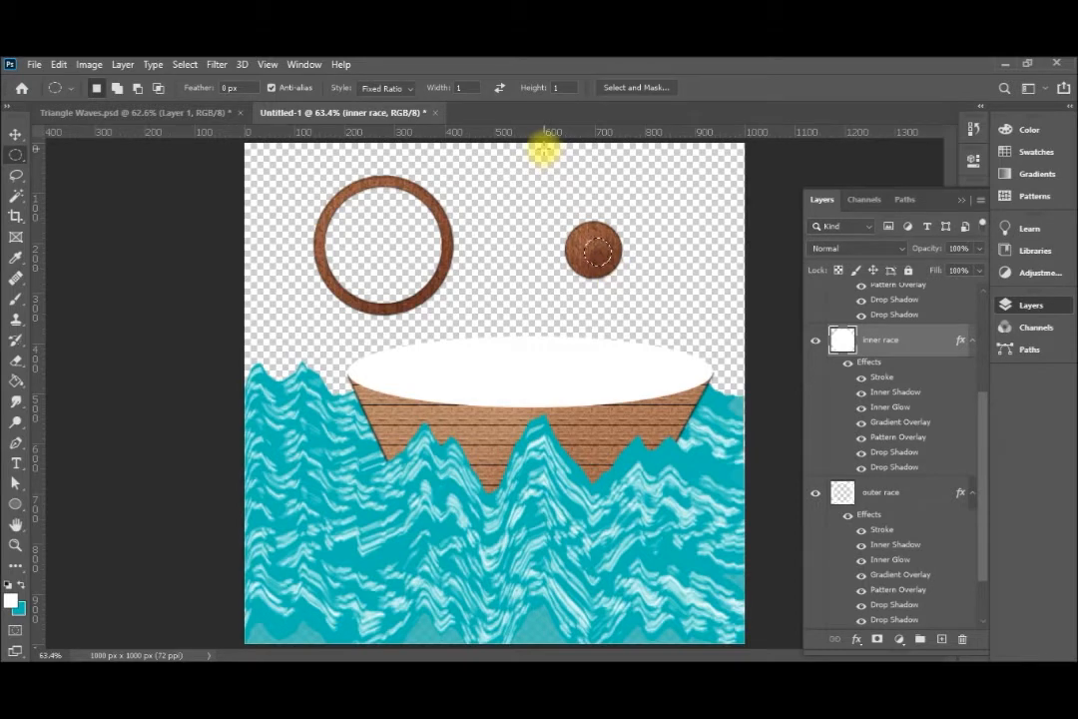
{"action": "key", "text": "v"}
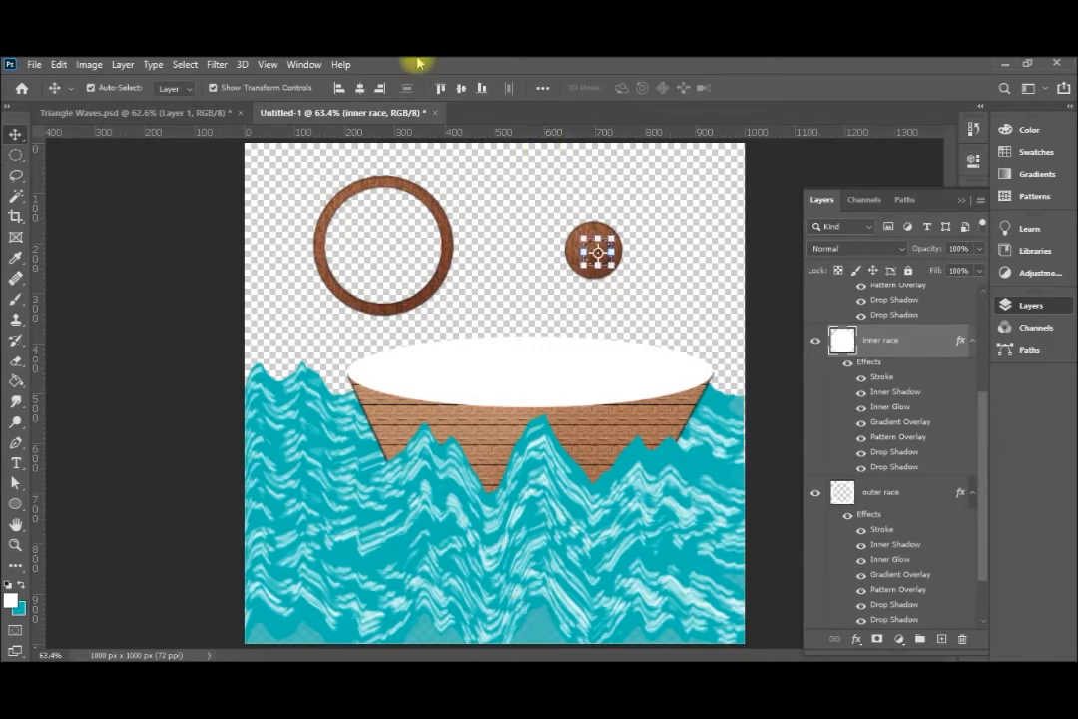
{"action": "left_click", "coordinate": [378, 90]}
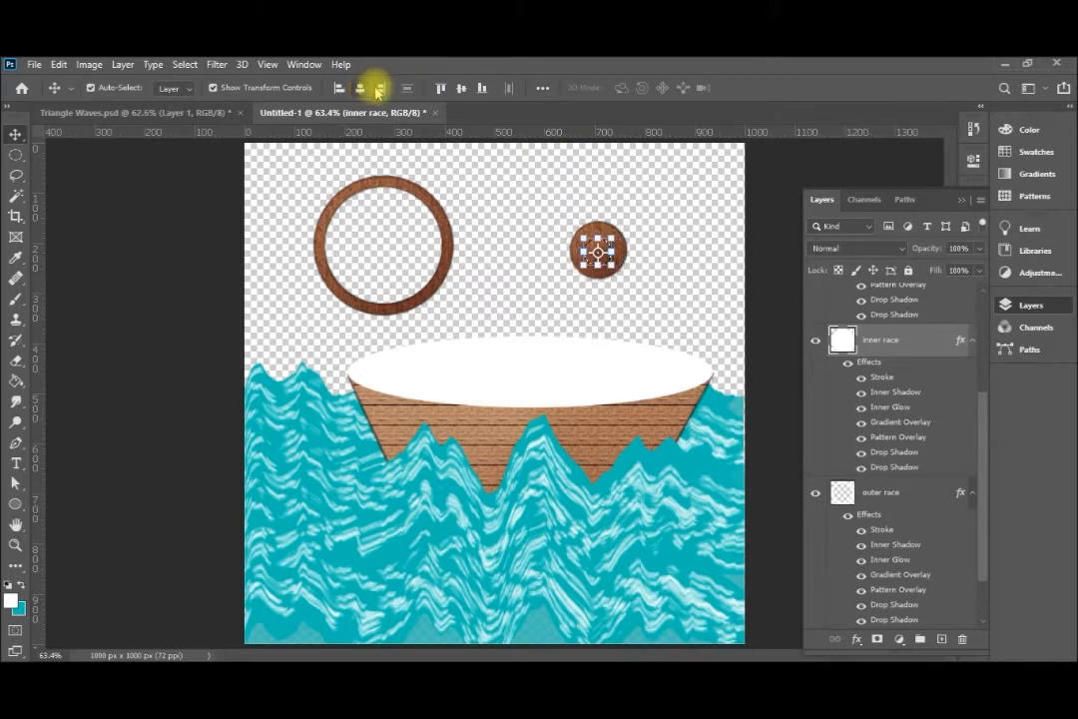
{"action": "left_click", "coordinate": [462, 90]}
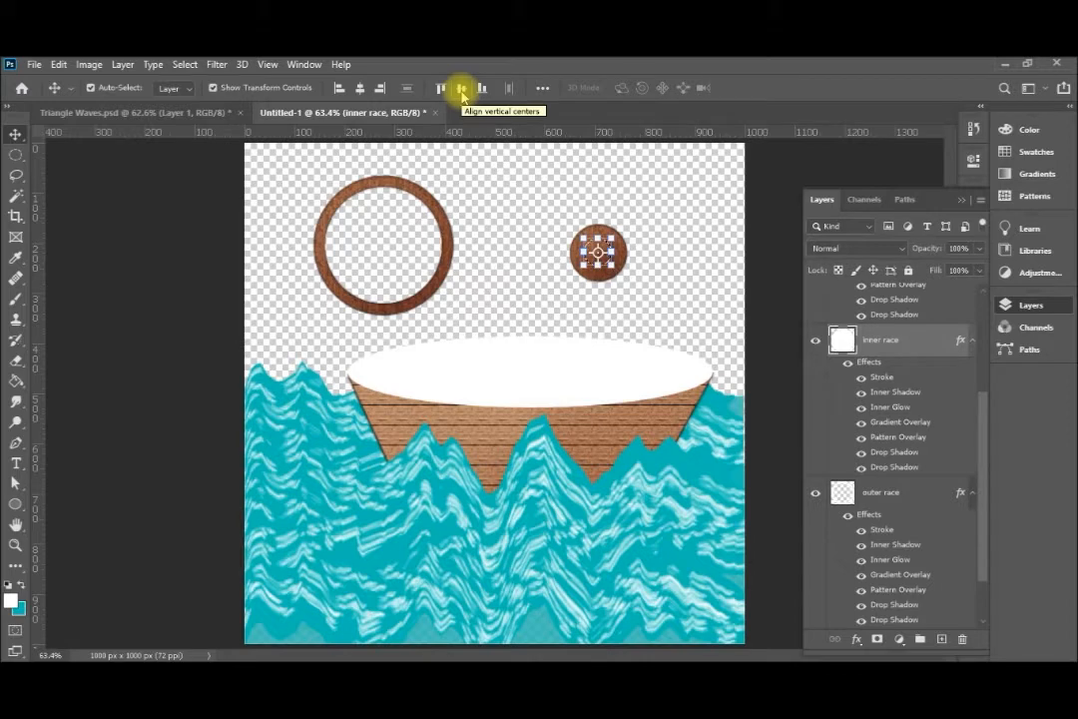
Copy the selected circle to a new layer, give it an Inner Bevel with size 43 px, and name it "hub"
{"action": "key", "text": "ctrl+j"}
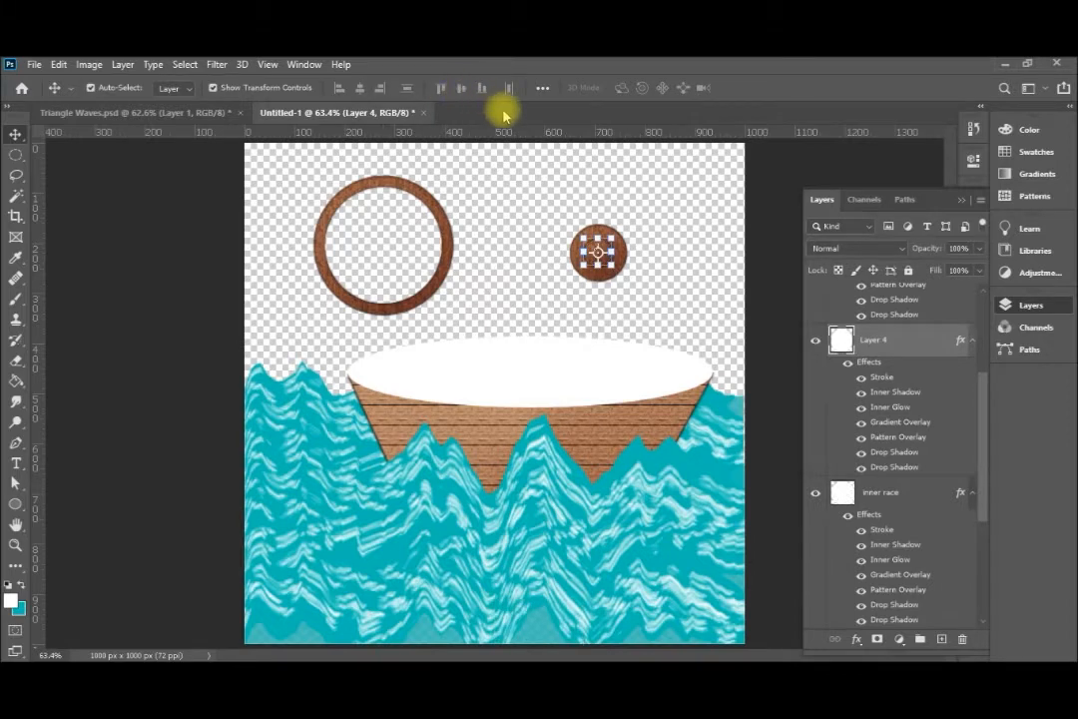
{"action": "left_click", "coordinate": [856, 640]}
{"action": "left_click", "coordinate": [881, 509]}
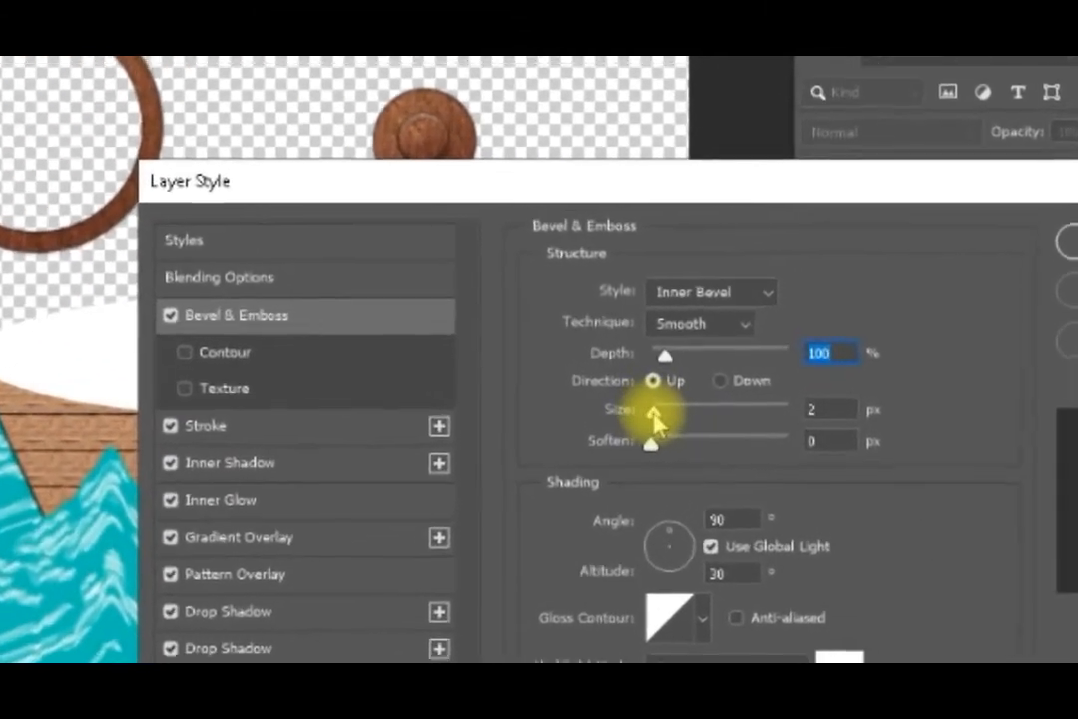
{"action": "left_click_drag", "start_coordinate": [654, 419], "coordinate": [683, 420]}
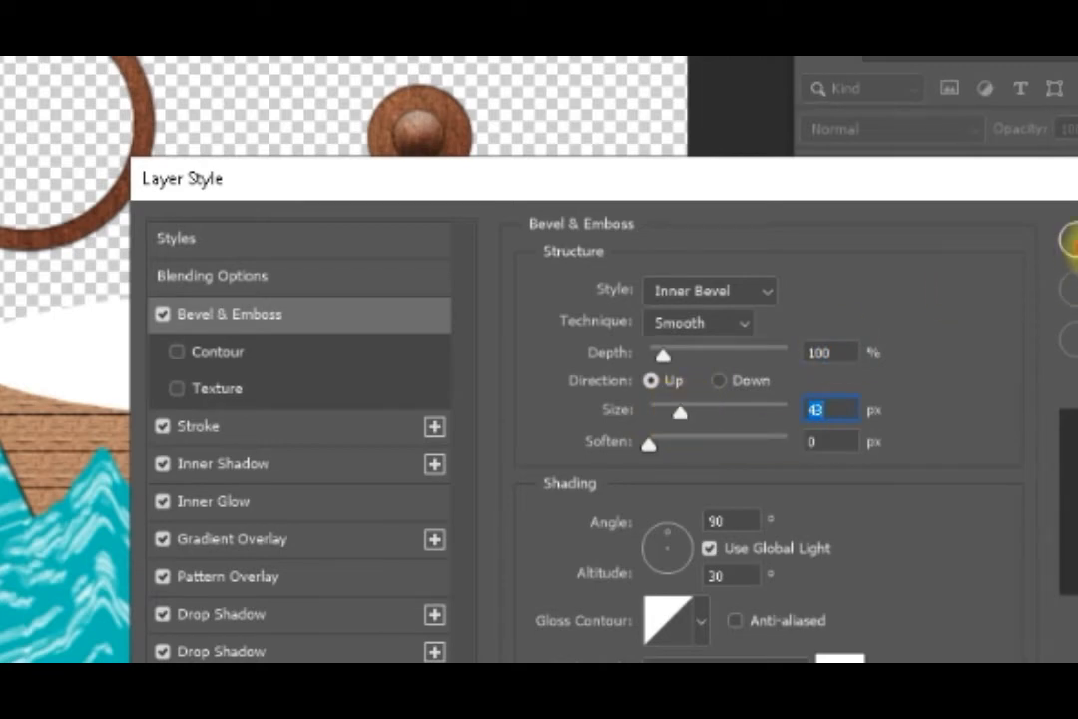
{"action": "left_click", "coordinate": [1068, 240]}
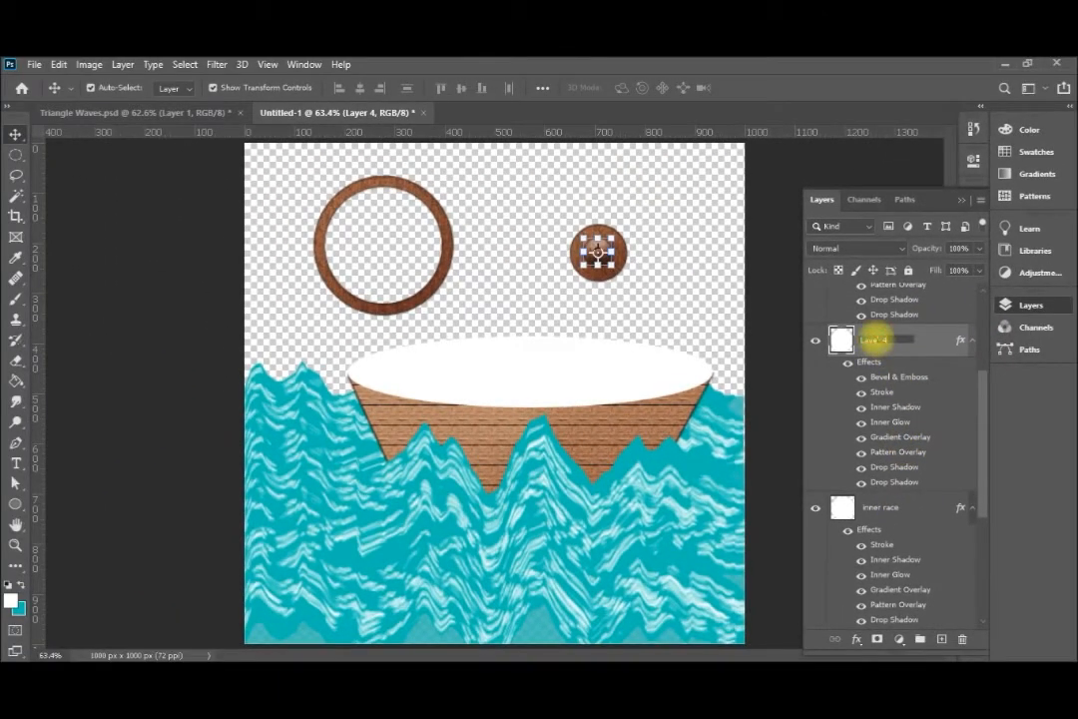
{"action": "type", "text": "Hub"}
{"action": "key", "text": "Return"}
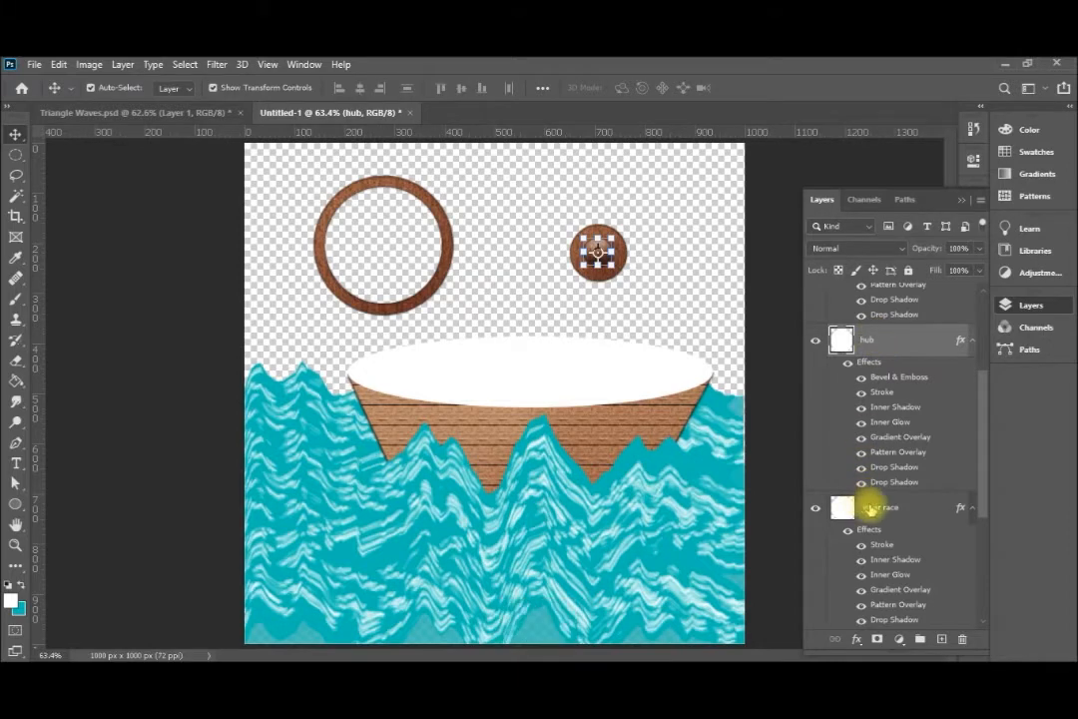
Select the hub, inner race and outer race layers together and align their horizontal and vertical centres
{"action": "left_click", "coordinate": [871, 507], "text": "ctrl"}
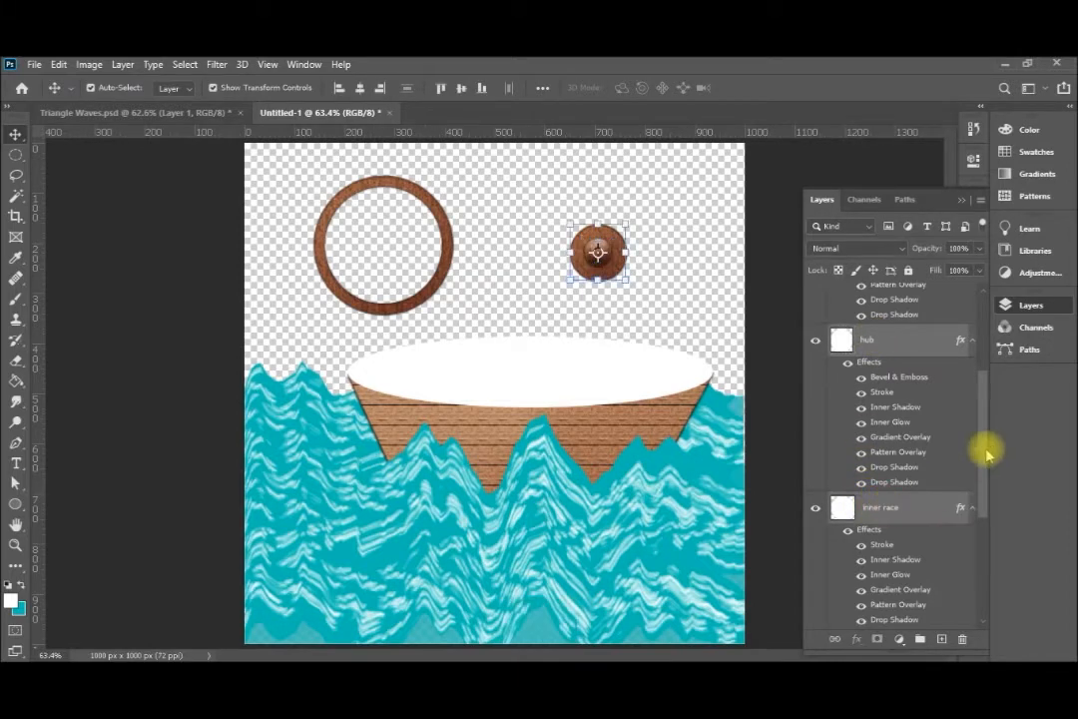
{"action": "left_click_drag", "start_coordinate": [982, 440], "coordinate": [982, 503]}
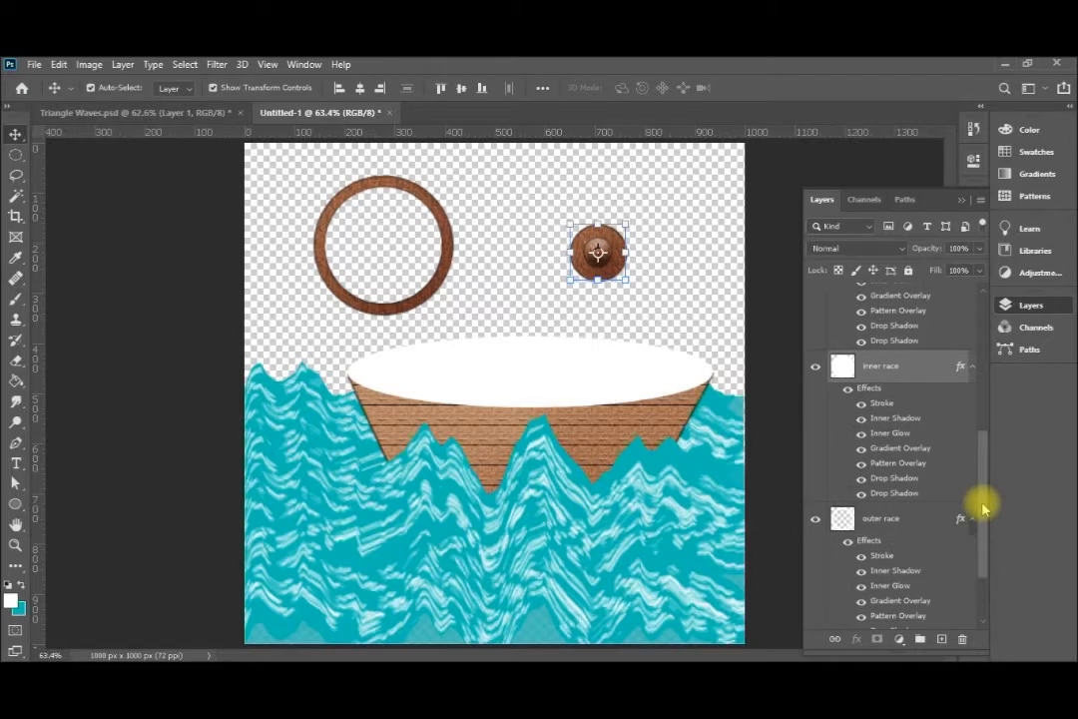
{"action": "left_click", "coordinate": [893, 517], "text": "ctrl"}
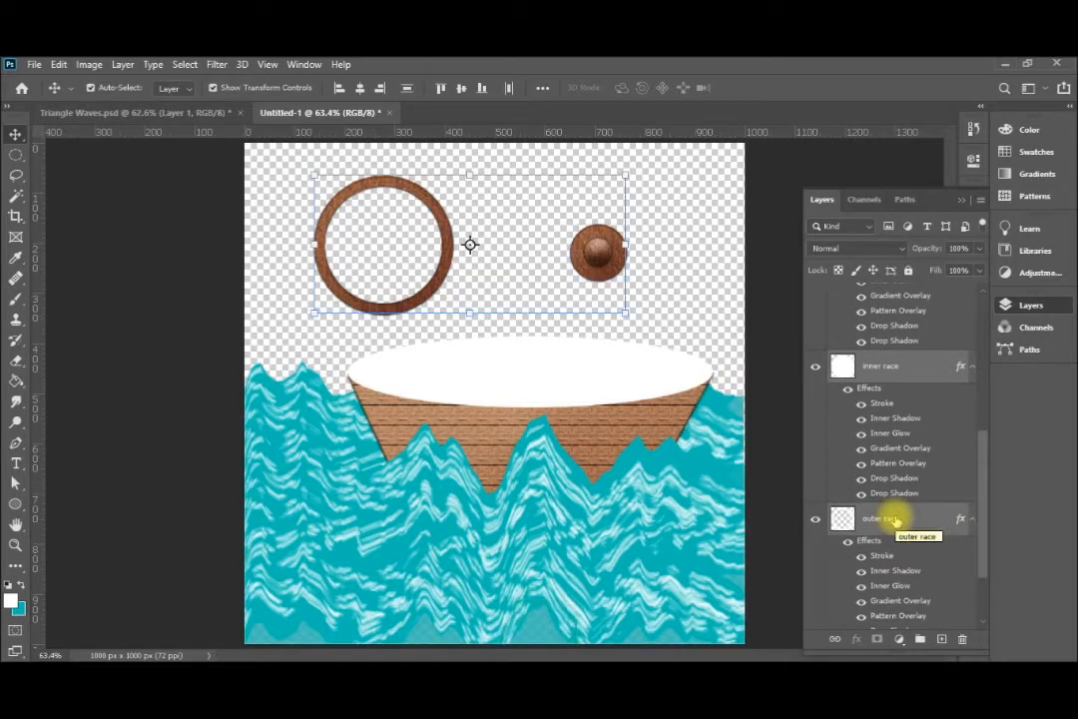
{"action": "left_click", "coordinate": [360, 90]}
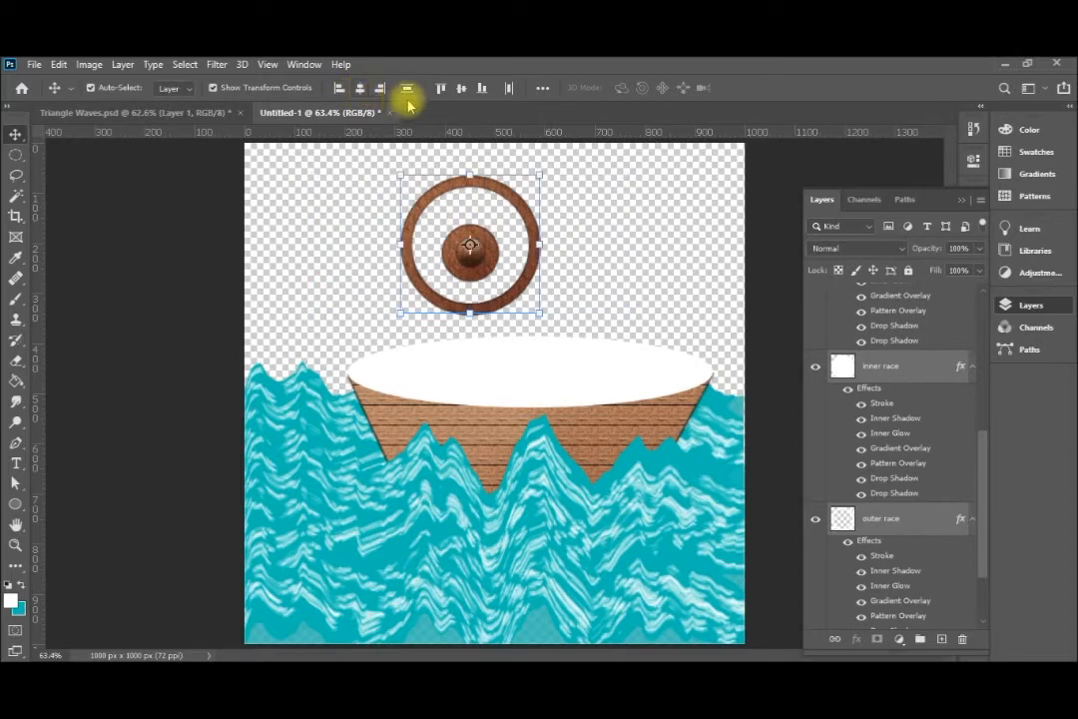
{"action": "left_click", "coordinate": [460, 89]}
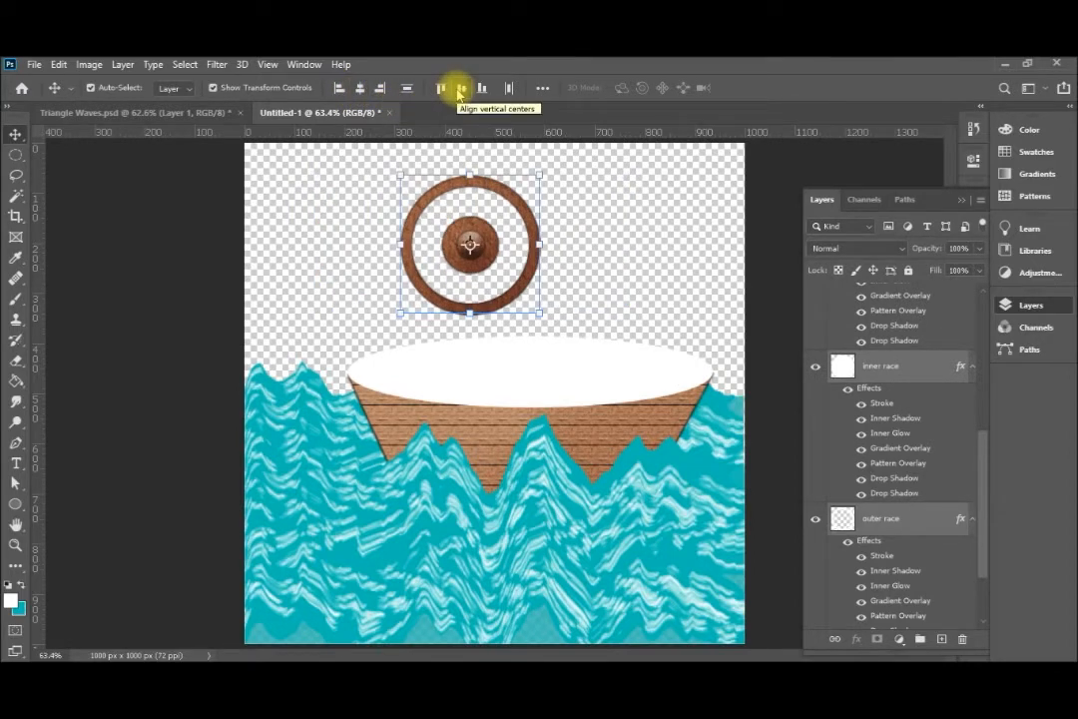
Group the hub, inner race and outer race layers and name the group "Wheel"
{"action": "key", "text": "ctrl+g"}
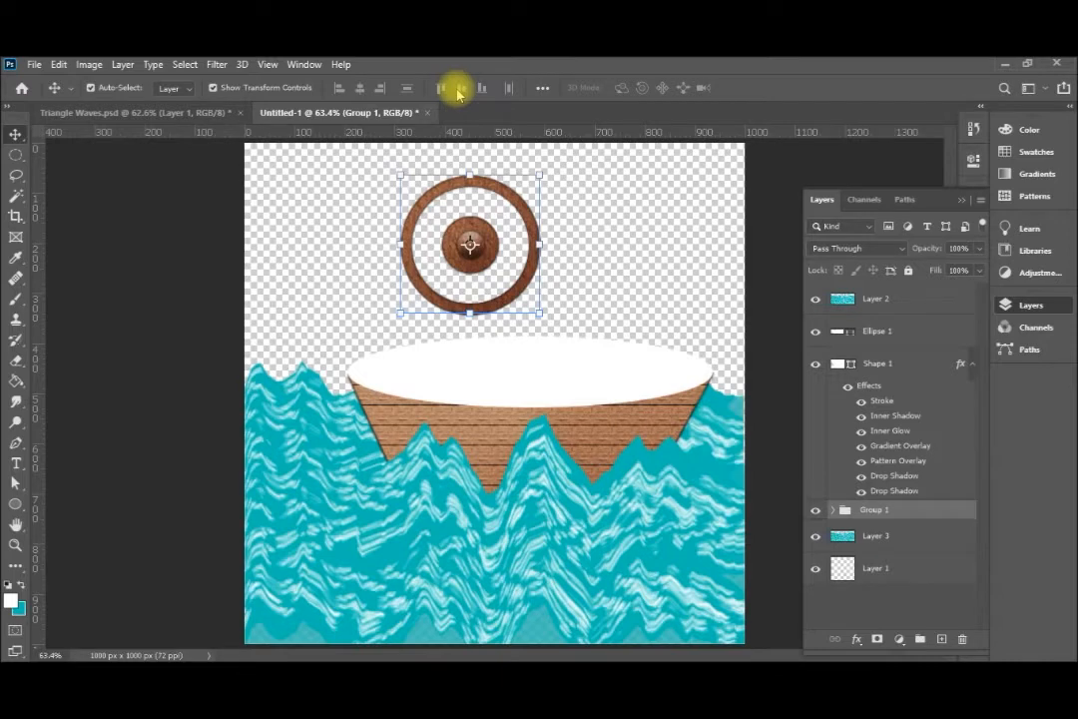
{"action": "key", "text": "F2"}
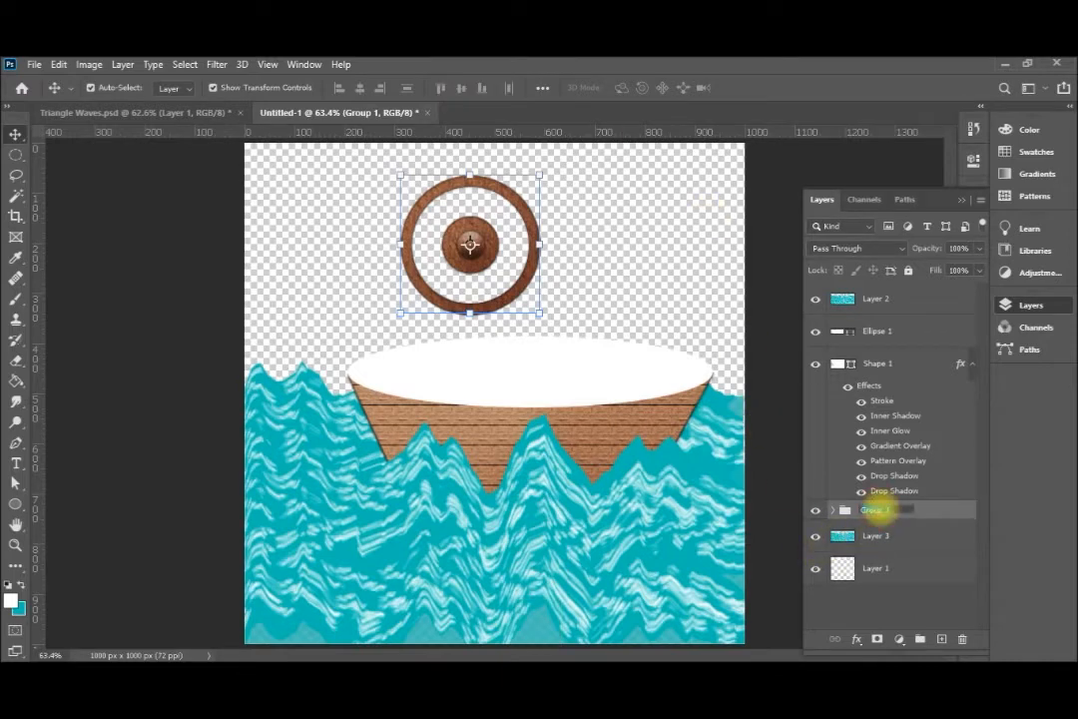
{"action": "type", "text": "W"}
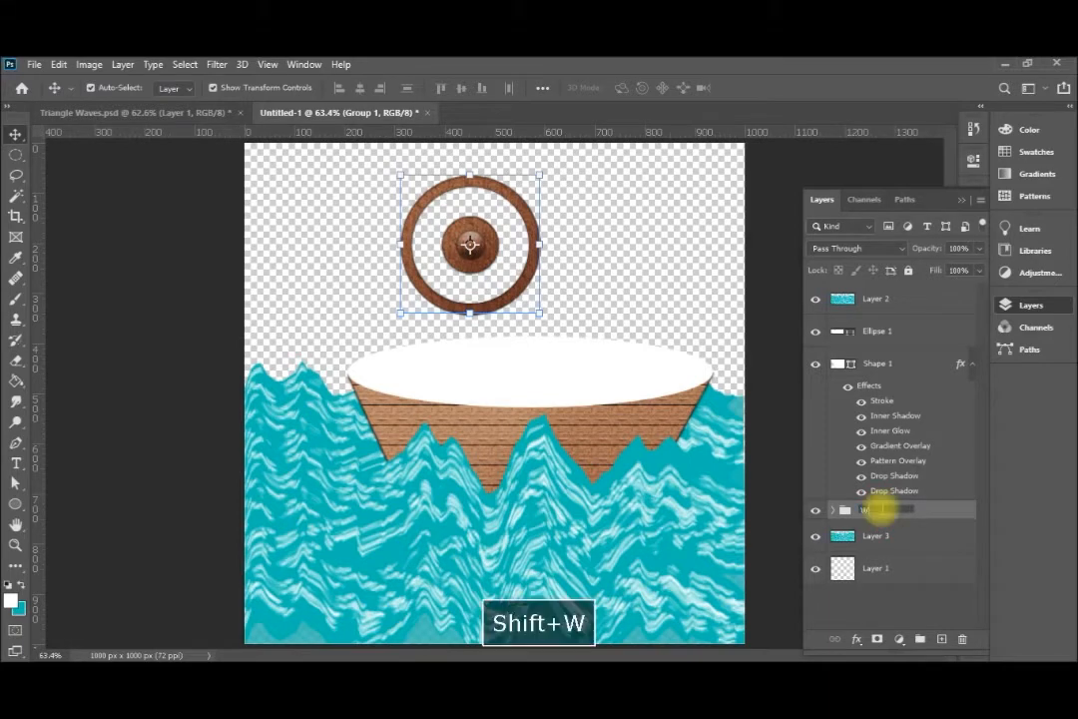
{"action": "type", "text": "eeel"}
{"action": "key", "text": "Return"}
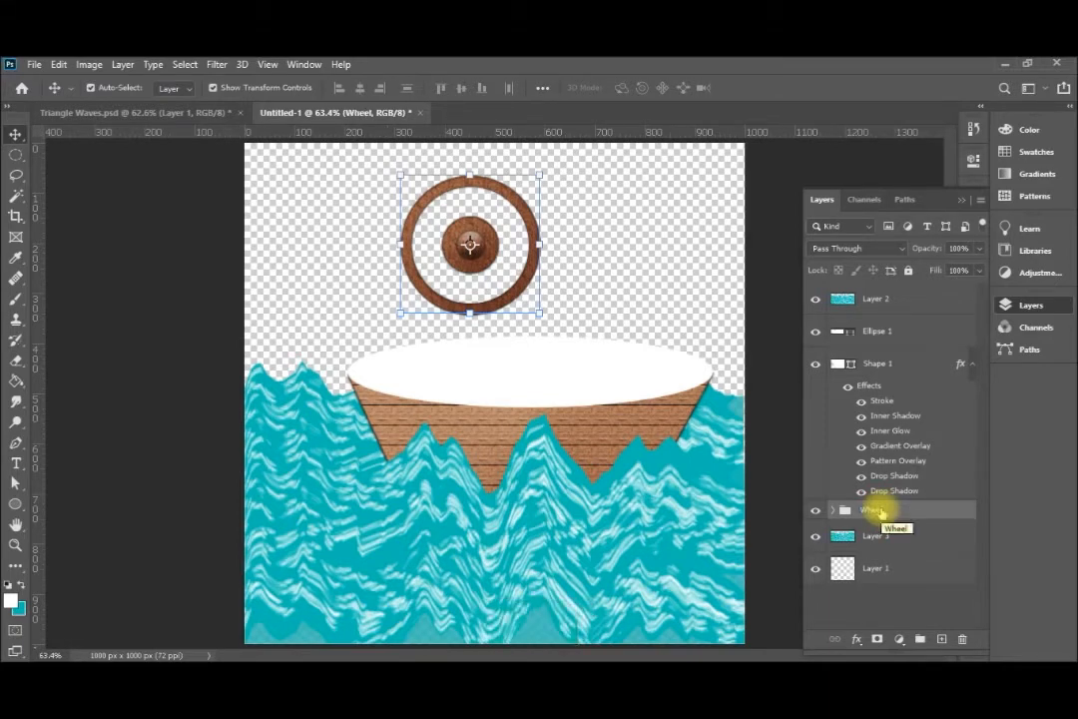
Duplicate the Wheel group, merge the copy into a single layer, and hide the original group
{"action": "right_click", "coordinate": [882, 512]}
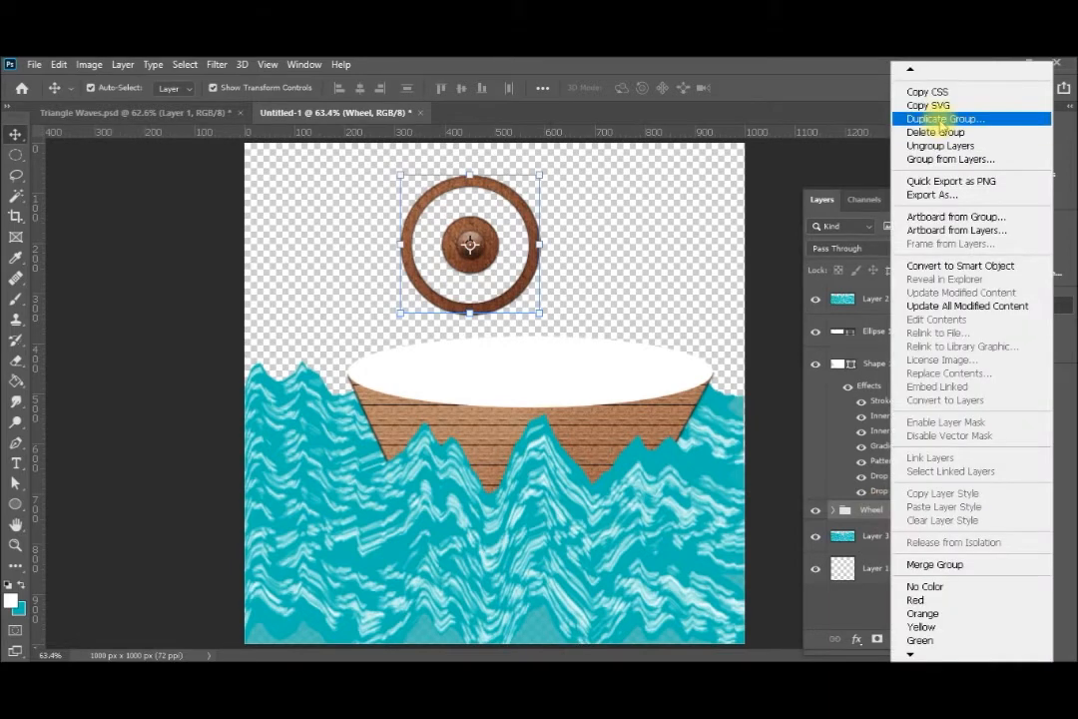
{"action": "left_click", "coordinate": [928, 119]}
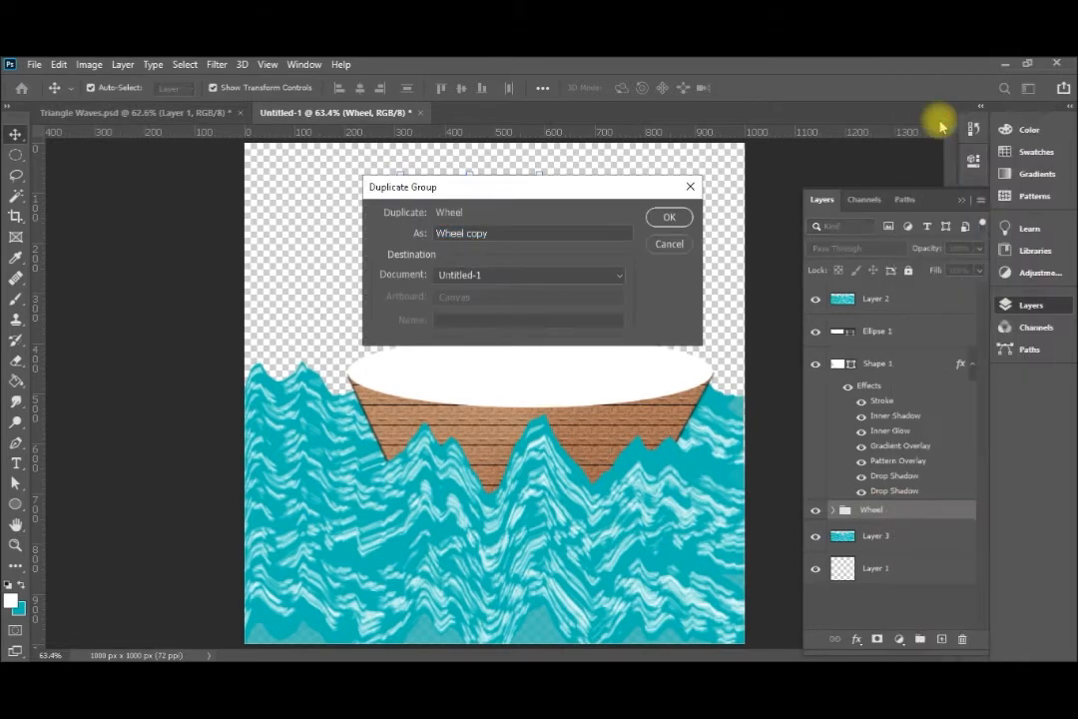
{"action": "left_click", "coordinate": [670, 217]}
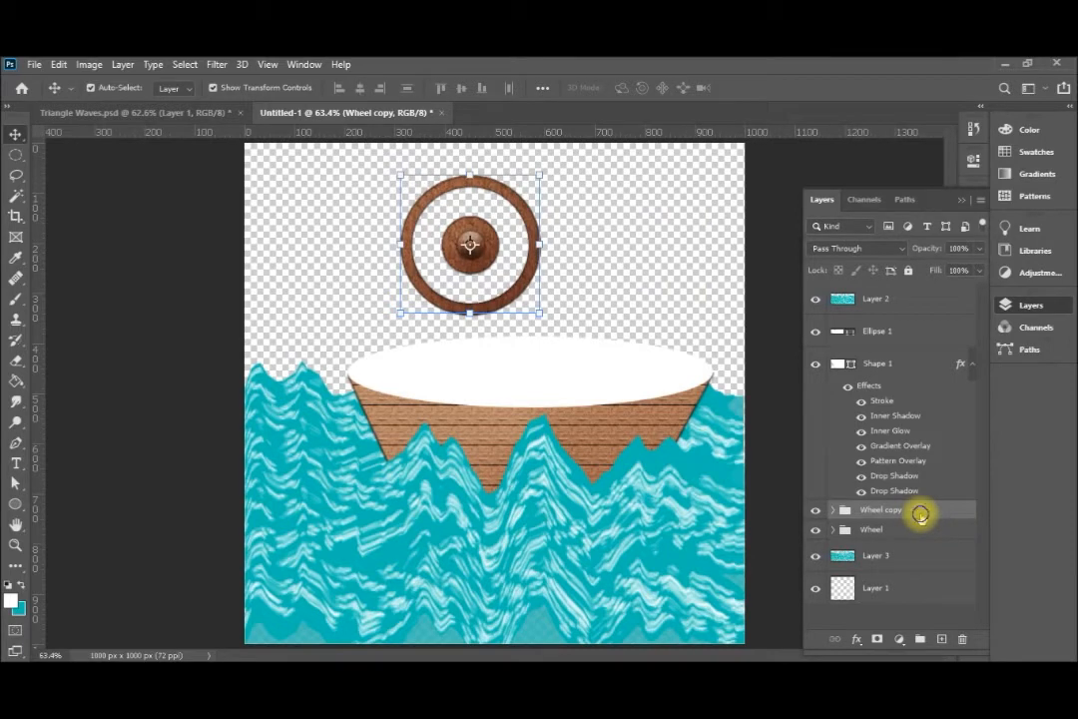
{"action": "right_click", "coordinate": [921, 515]}
{"action": "left_click", "coordinate": [877, 564]}
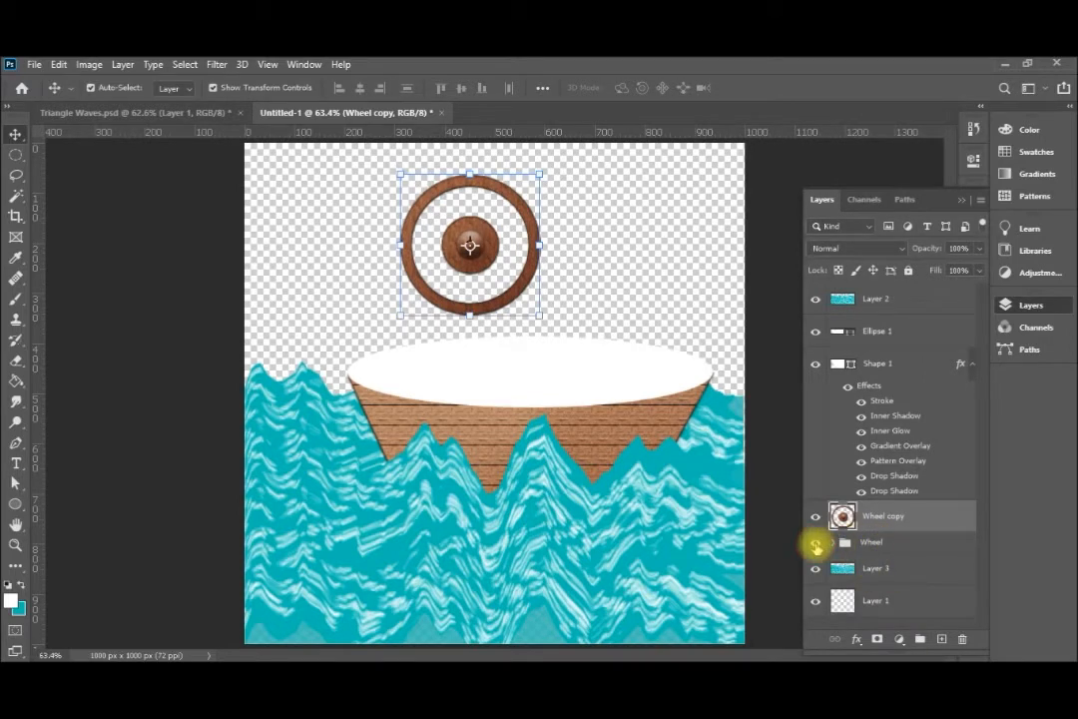
{"action": "left_click", "coordinate": [817, 547]}
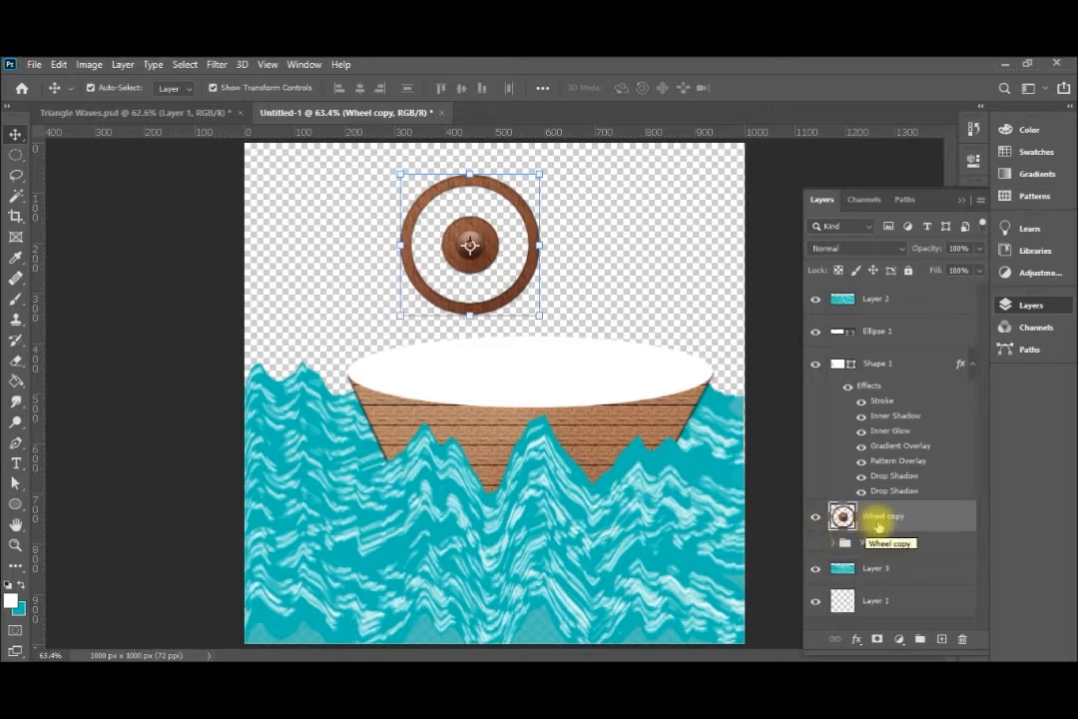
Add an Inner Bevel to the merged wheel copy with depth 282%, size 43 px and highlight opacity 2%
{"action": "left_click", "coordinate": [857, 639]}
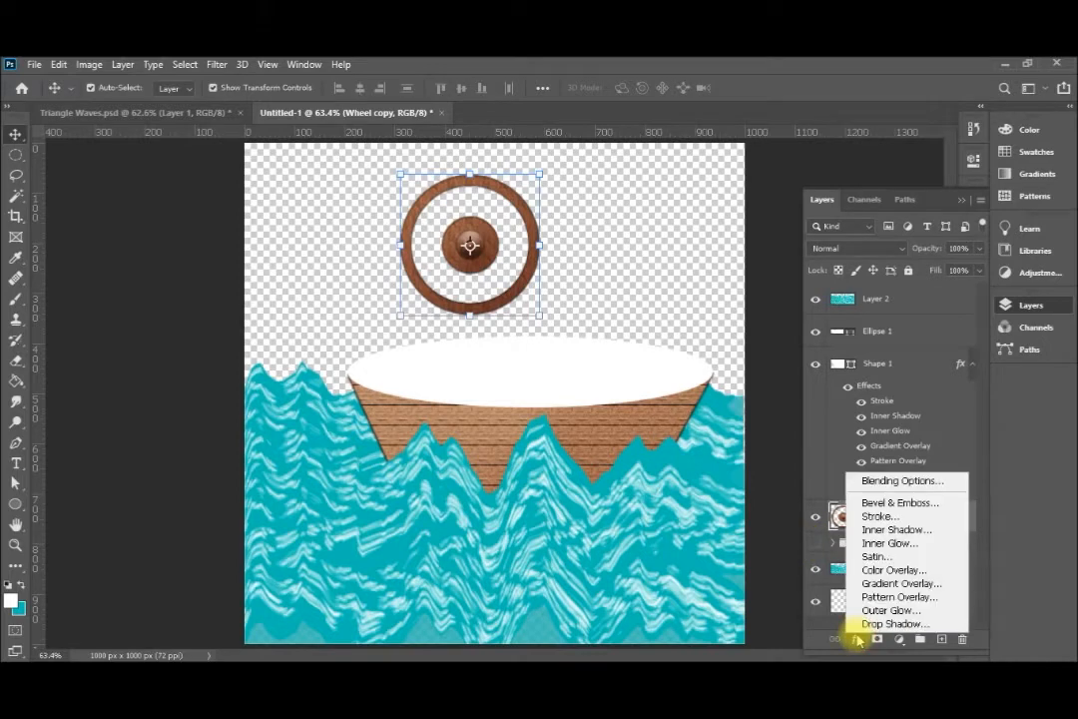
{"action": "left_click", "coordinate": [904, 504]}
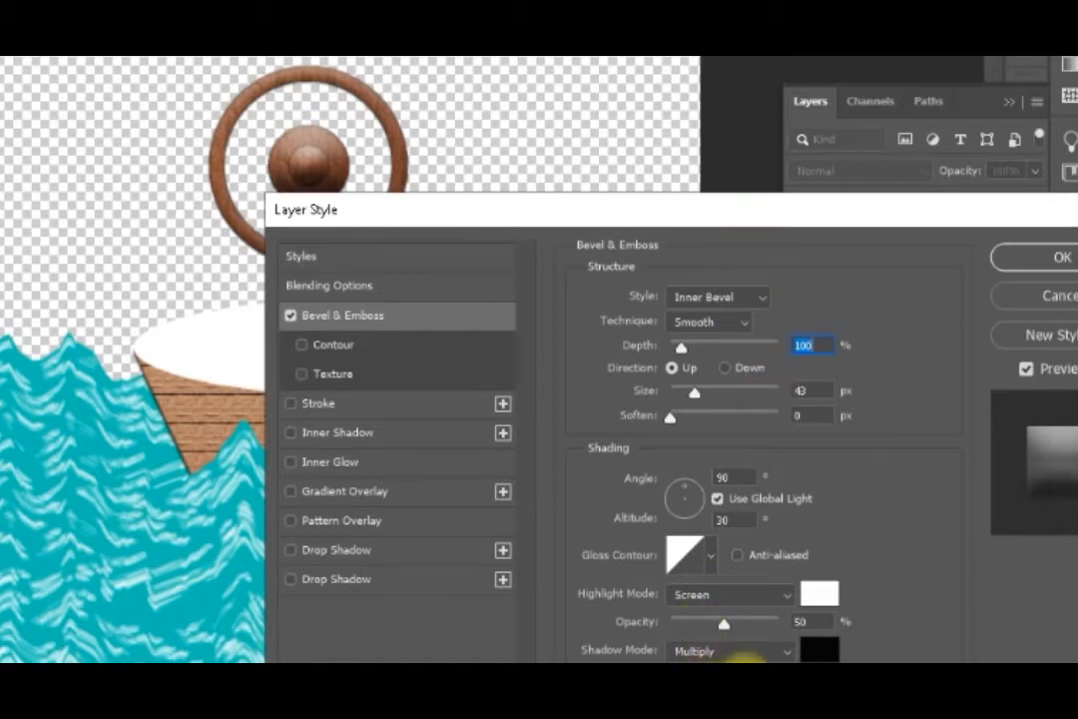
{"action": "left_click", "coordinate": [751, 679]}
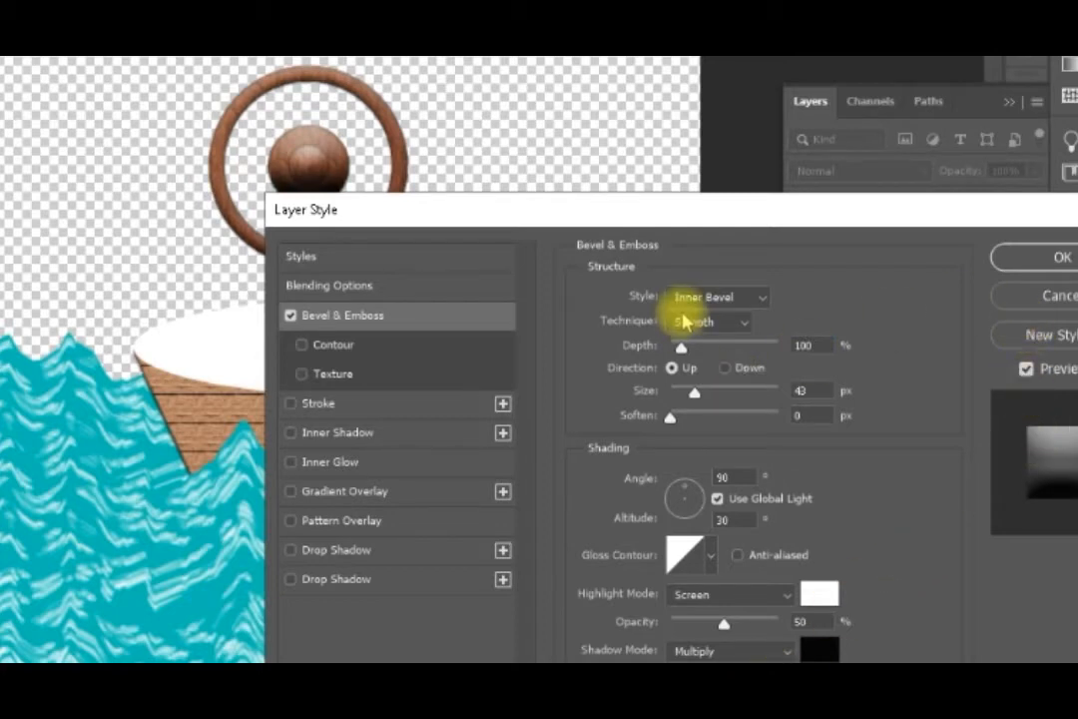
{"action": "left_click_drag", "start_coordinate": [664, 346], "coordinate": [701, 347]}
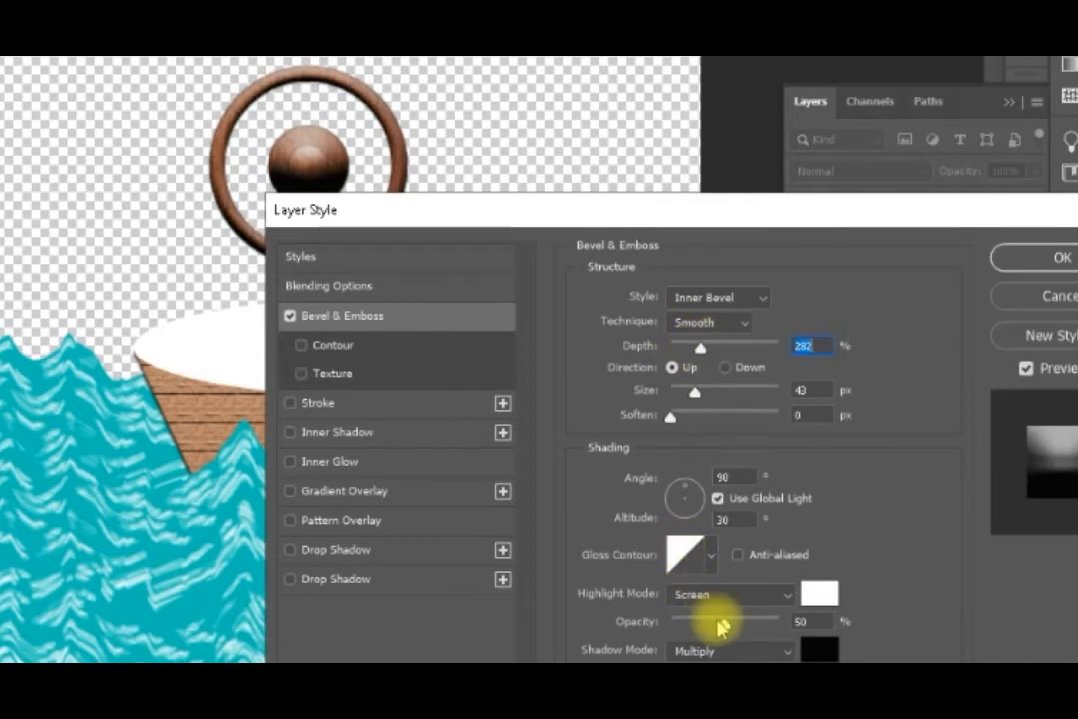
{"action": "left_click_drag", "start_coordinate": [725, 627], "coordinate": [675, 625]}
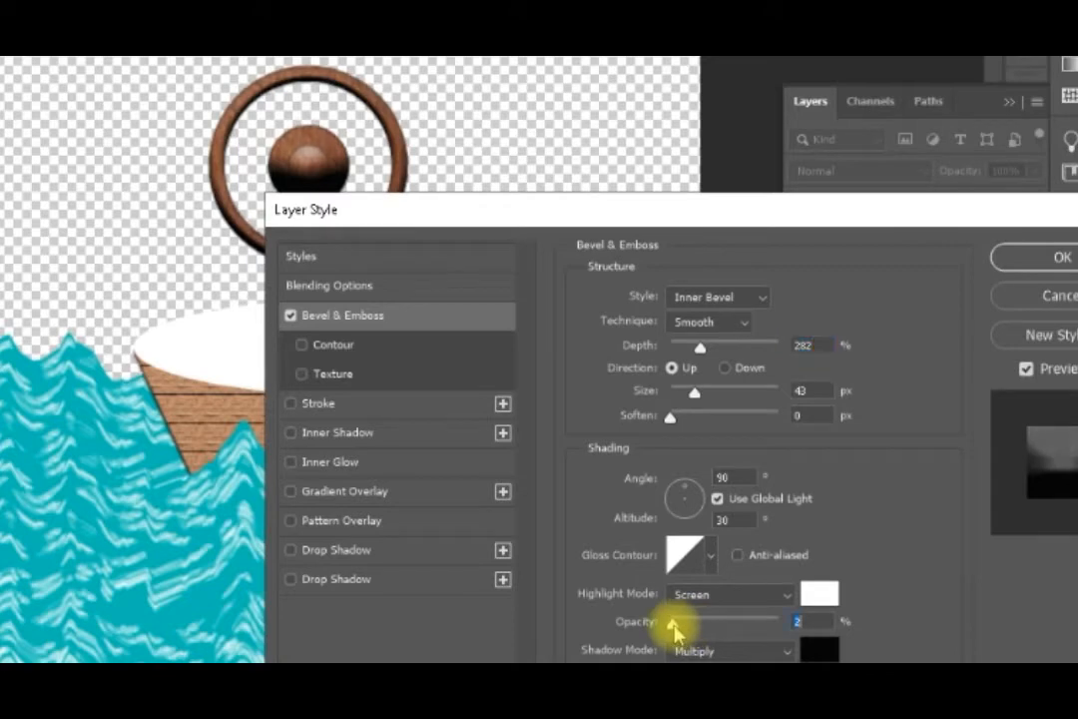
{"action": "left_click", "coordinate": [1017, 257]}
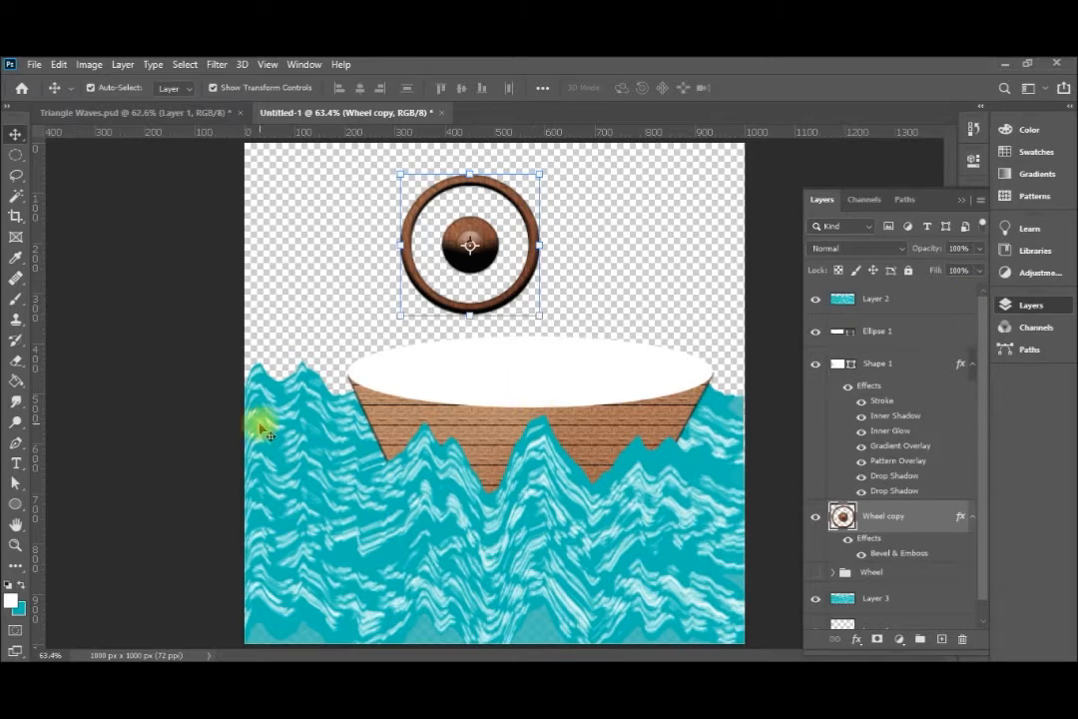
Draw a vertical white rectangle about 20 x 314 px across the wheel and align its horizontal centre with the wheel copy
{"action": "left_click", "coordinate": [15, 507]}
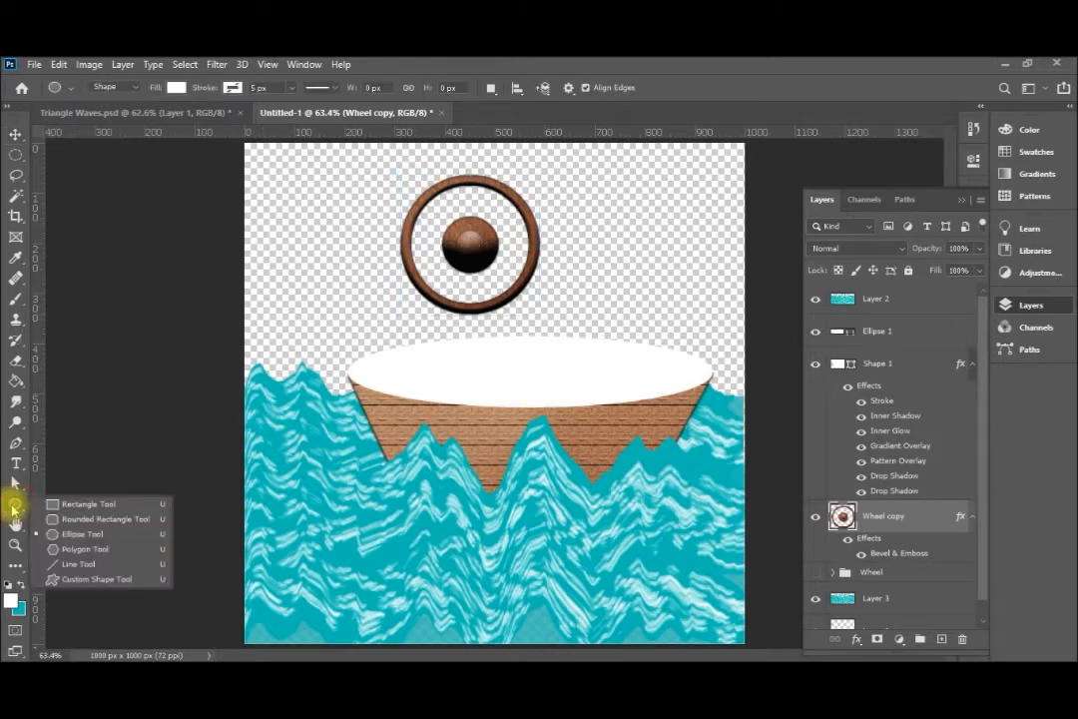
{"action": "left_click", "coordinate": [89, 504]}
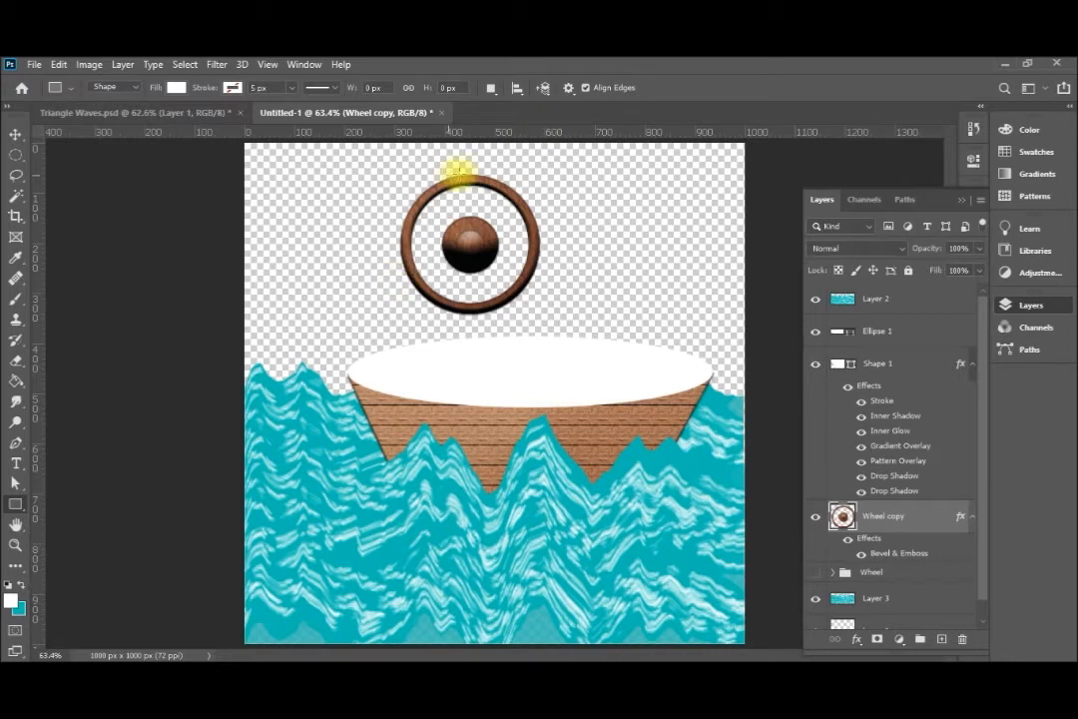
{"action": "left_click_drag", "start_coordinate": [458, 166], "coordinate": [466, 321]}
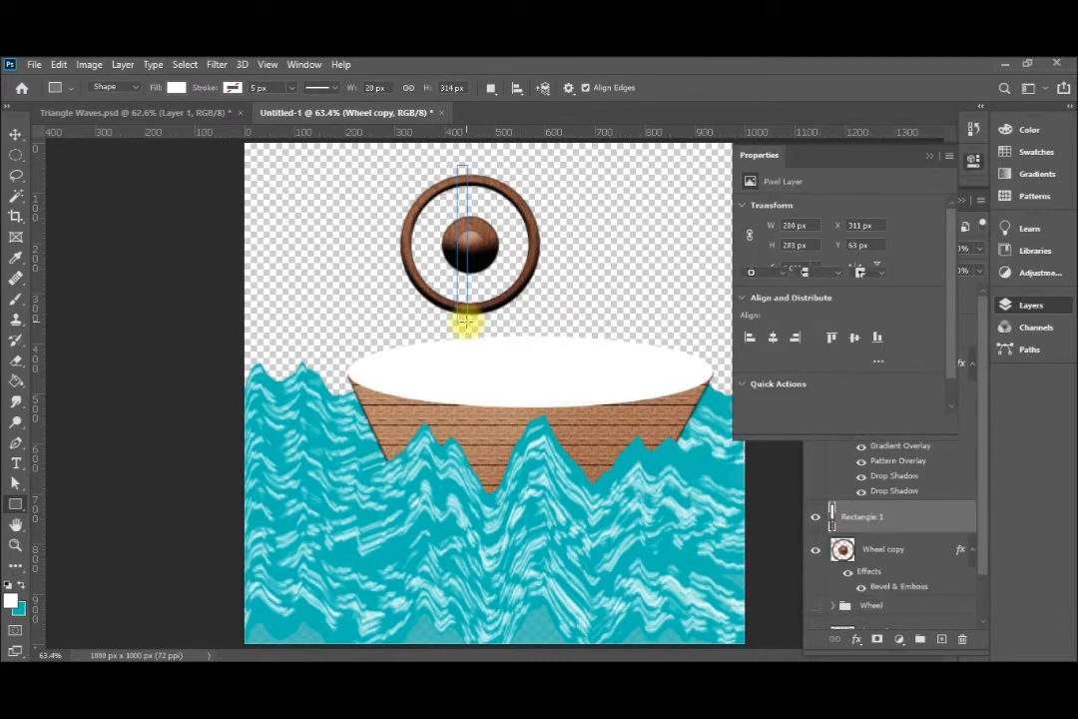
{"action": "key", "text": "v"}
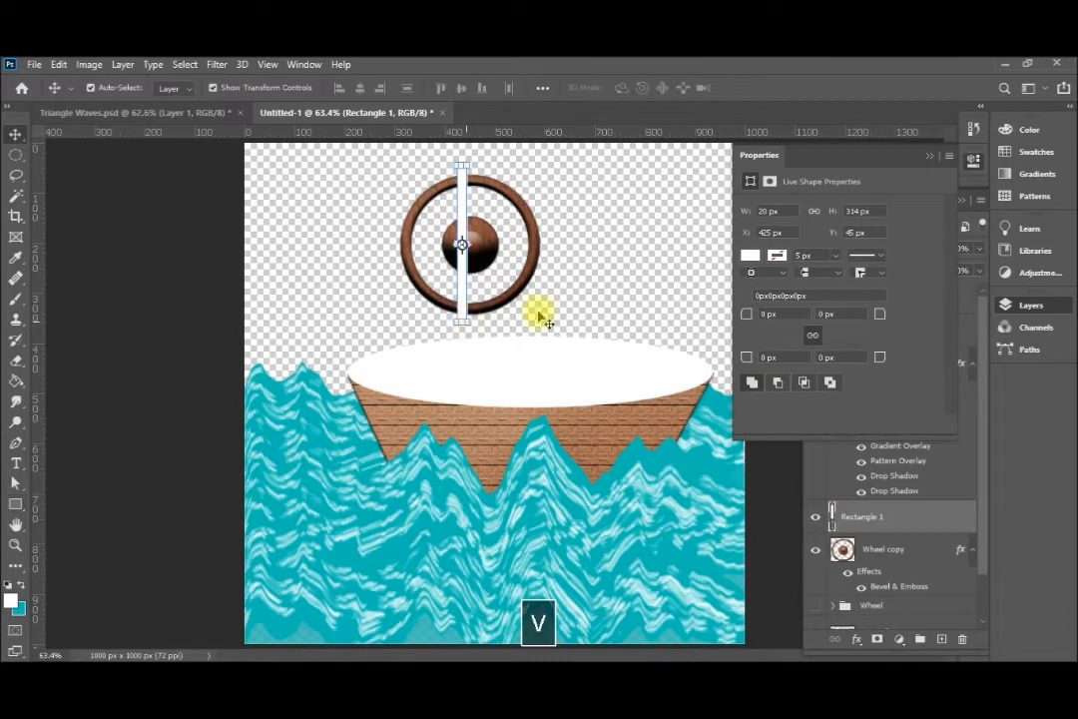
{"action": "left_click", "coordinate": [929, 155]}
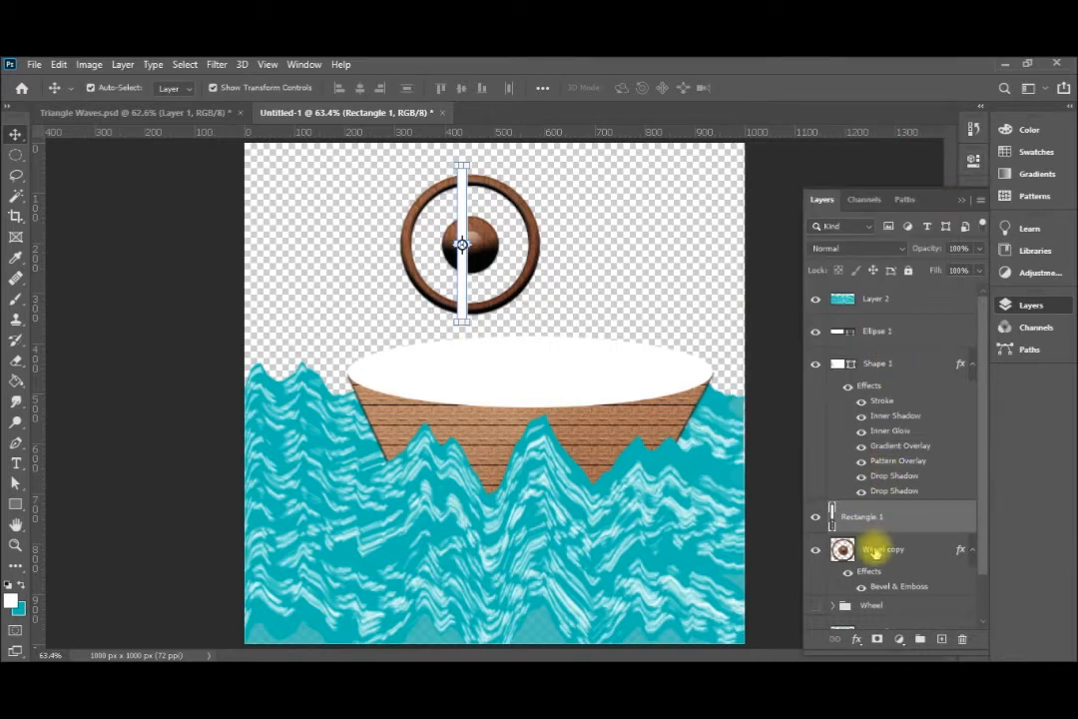
{"action": "left_click", "coordinate": [874, 550], "text": "ctrl"}
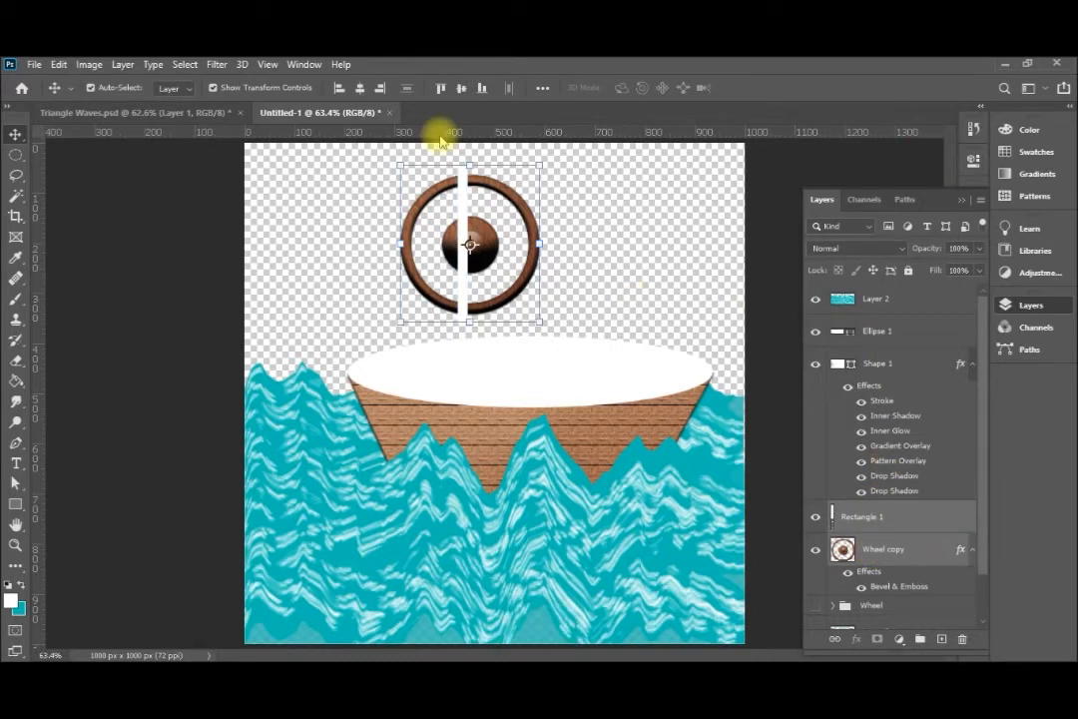
{"action": "left_click", "coordinate": [361, 90]}
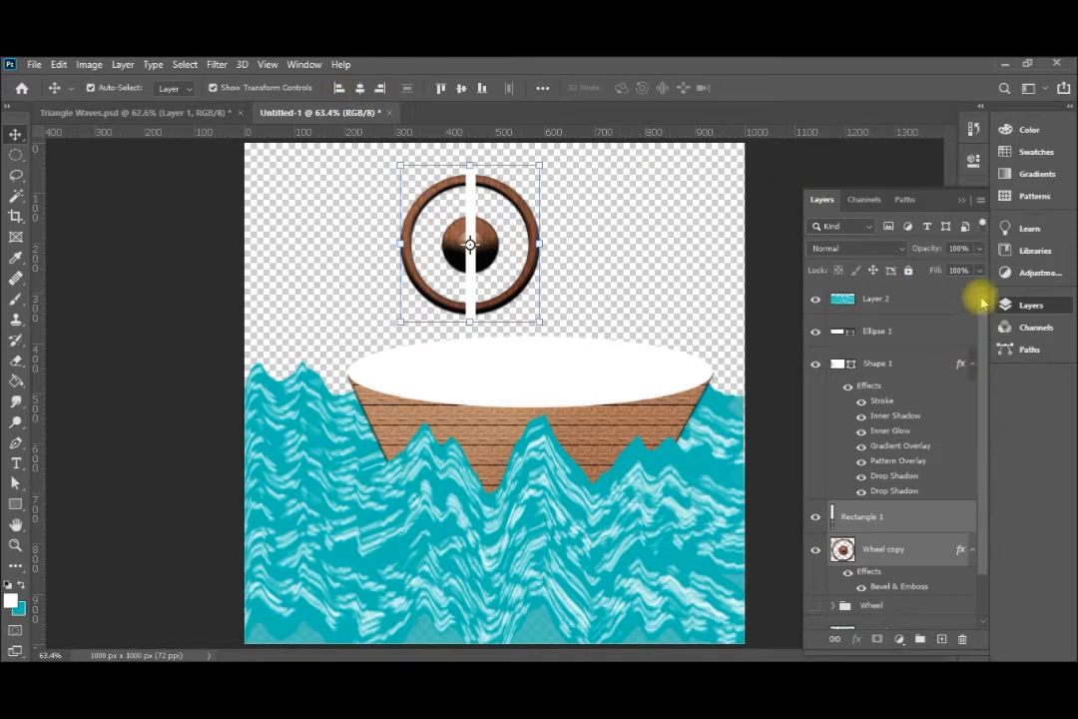
Apply the Natural "bark" style to both the rectangle and the wheel copy layers
{"action": "left_click", "coordinate": [973, 249]}
{"action": "left_click", "coordinate": [917, 356]}
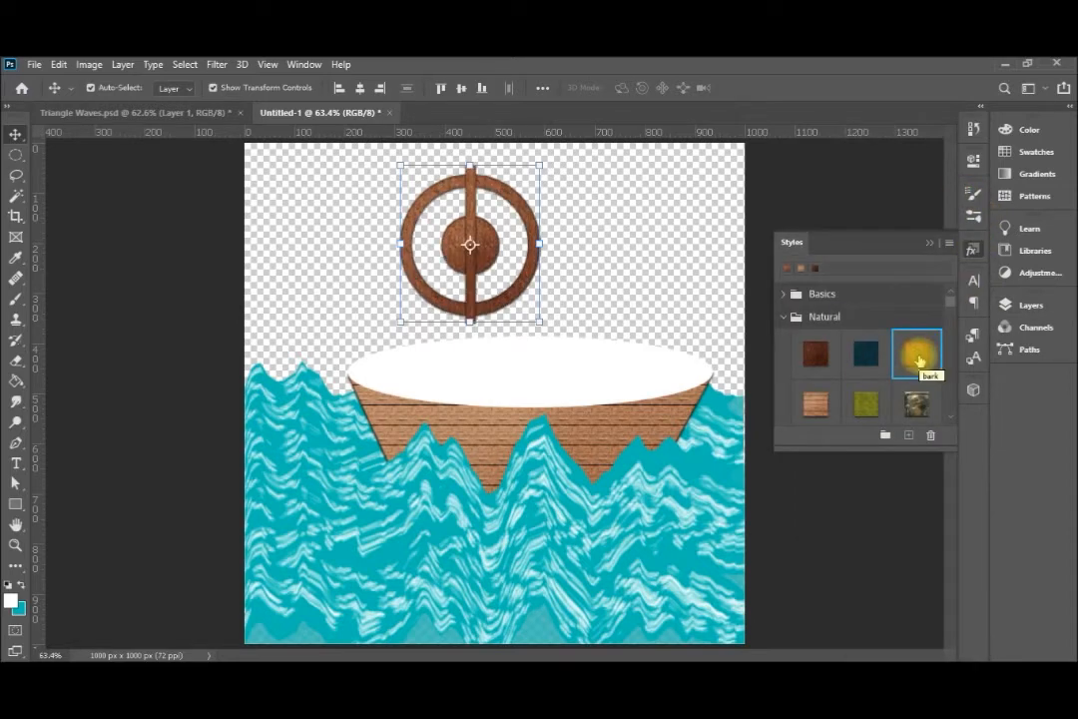
{"action": "left_click", "coordinate": [928, 243]}
Add an Inner Bevel to the rectangle with depth 334%, size 87 px, angle -29° and altitude 11°
{"action": "key", "text": "F7"}
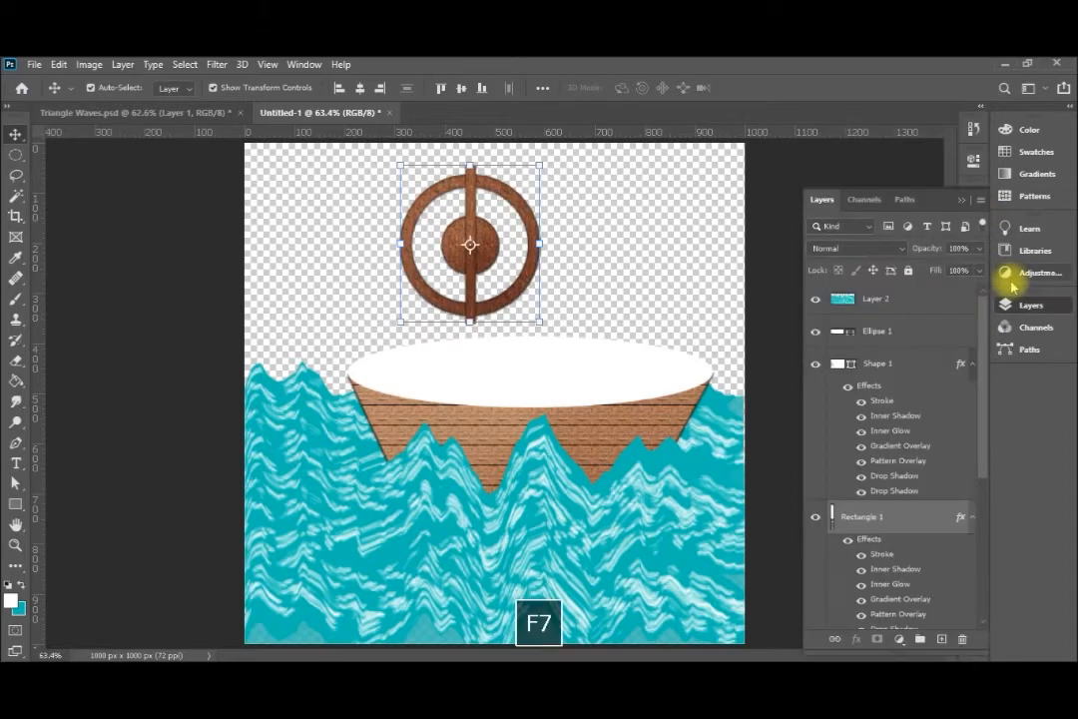
{"action": "scroll", "coordinate": [867, 559], "scroll_direction": "down", "scroll_amount": 1}
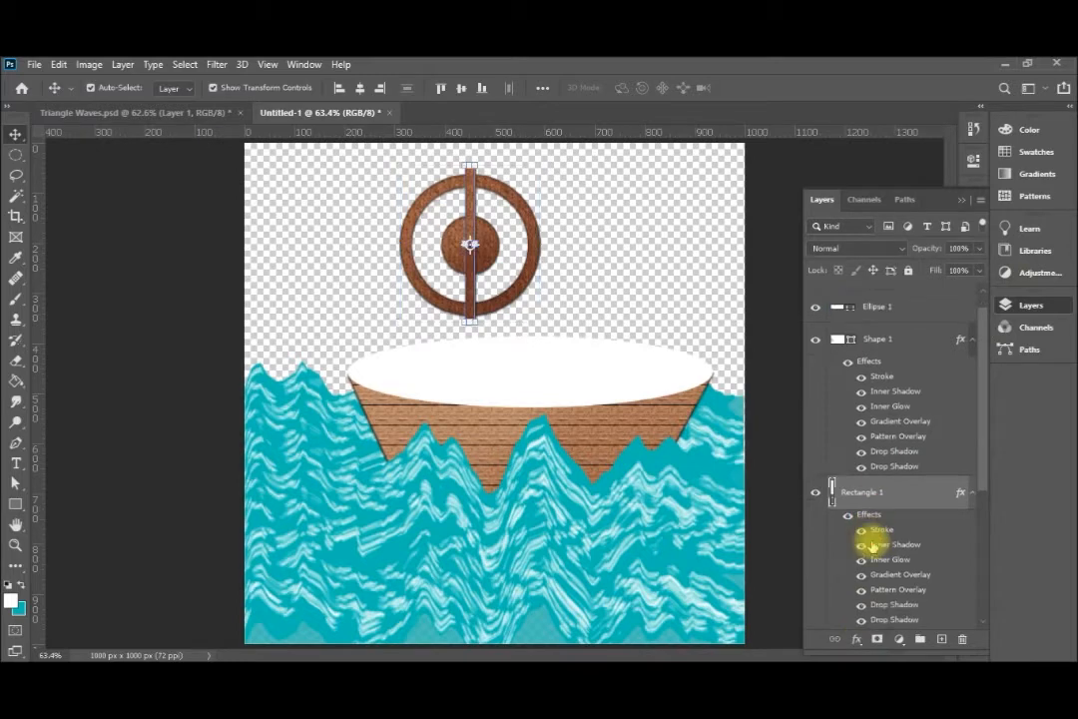
{"action": "double_click", "coordinate": [864, 527]}
{"action": "left_click", "coordinate": [461, 637]}
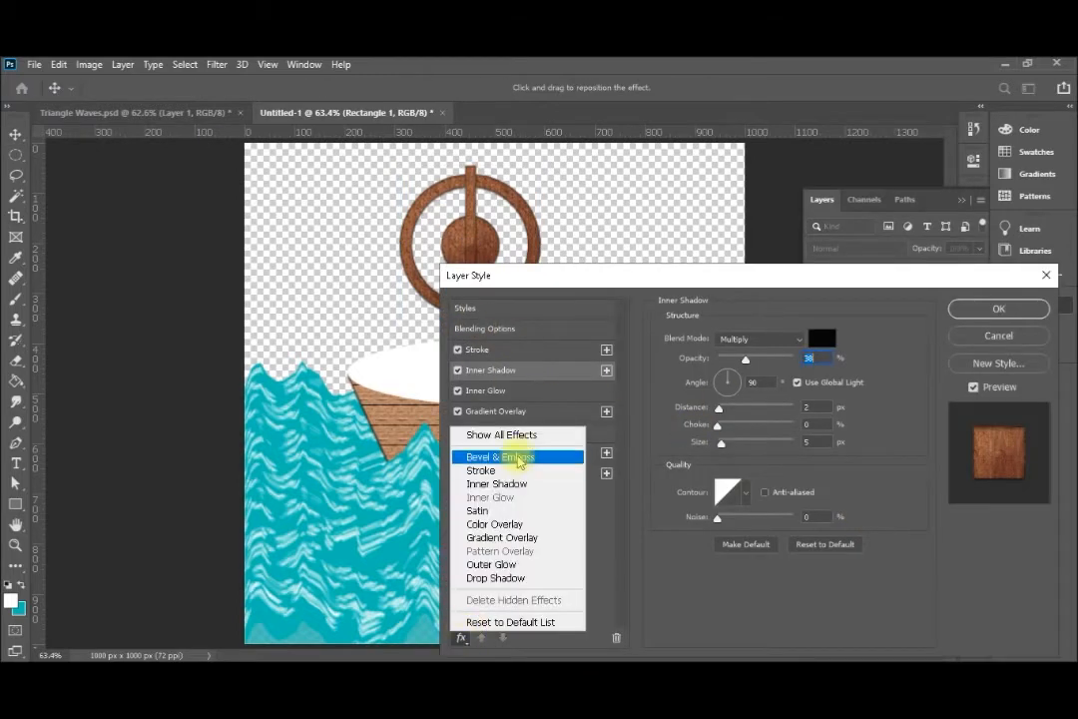
{"action": "left_click", "coordinate": [514, 453]}
{"action": "left_click_drag", "start_coordinate": [727, 404], "coordinate": [754, 387]}
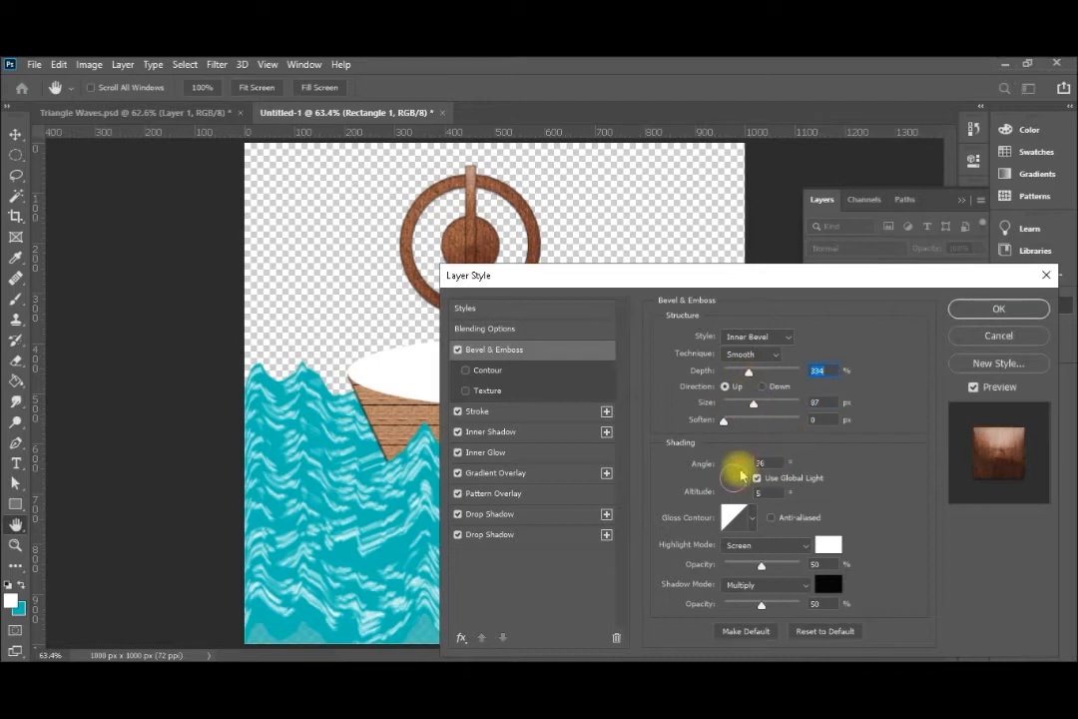
{"action": "left_click_drag", "start_coordinate": [754, 464], "coordinate": [746, 489]}
{"action": "left_click", "coordinate": [987, 308]}
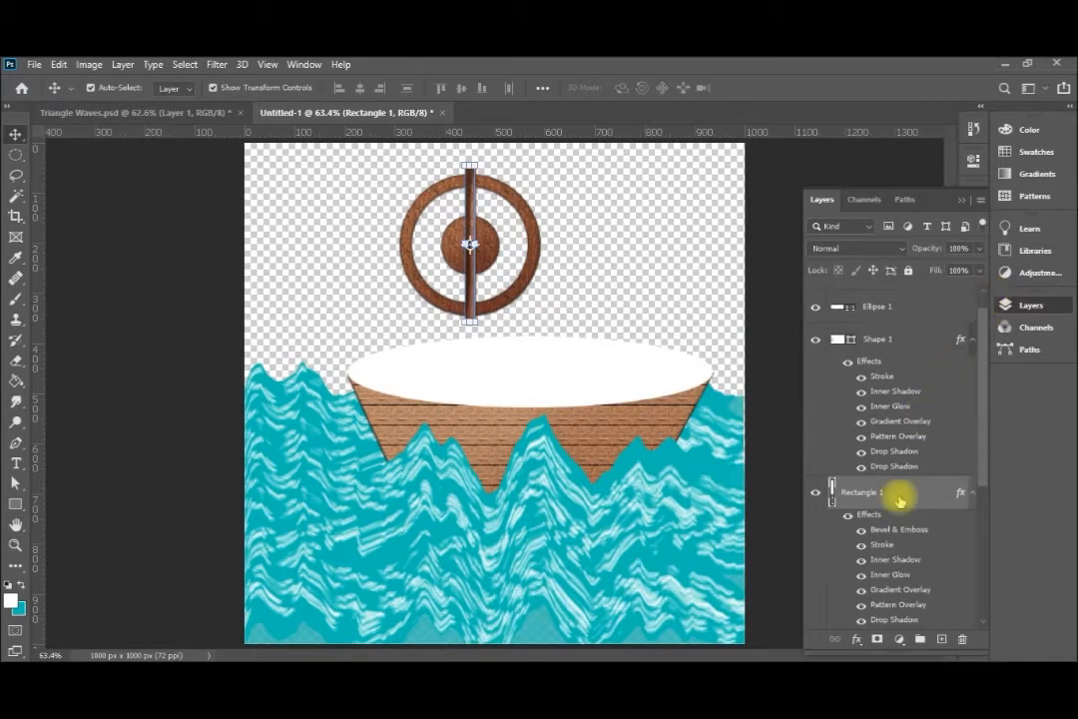
Move the wheel copy layer above the rectangle and give it an Inner Bevel with depth 251% and size 46 px
{"action": "left_click_drag", "start_coordinate": [987, 421], "coordinate": [982, 489]}
{"action": "left_click_drag", "start_coordinate": [886, 545], "coordinate": [897, 368]}
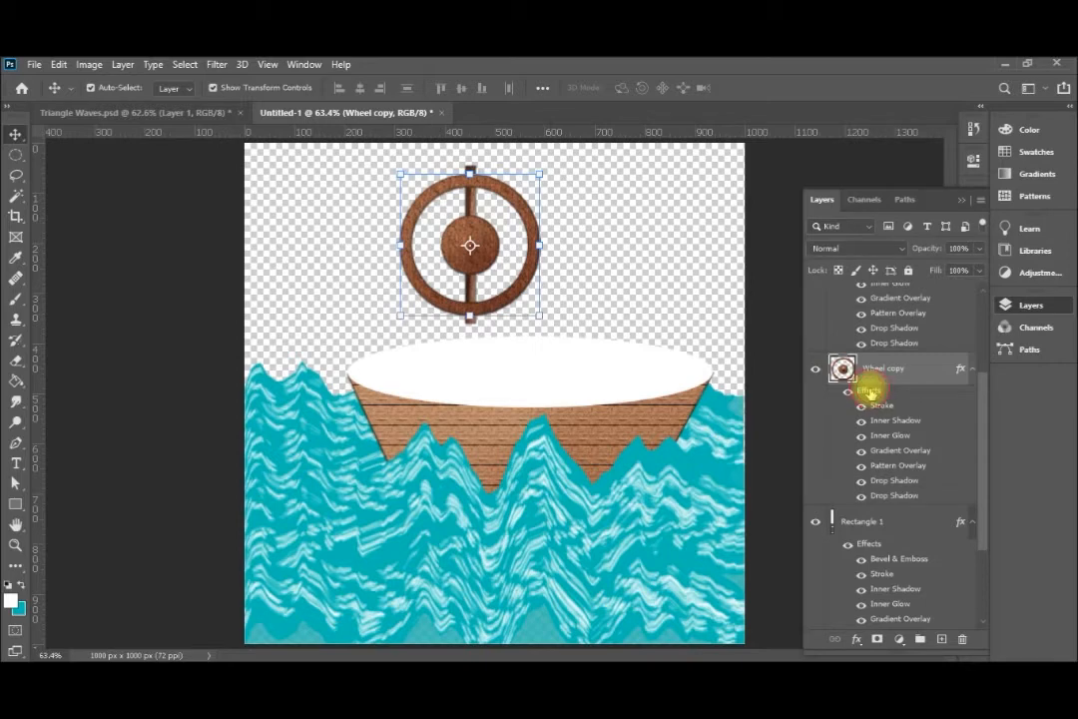
{"action": "double_click", "coordinate": [871, 390]}
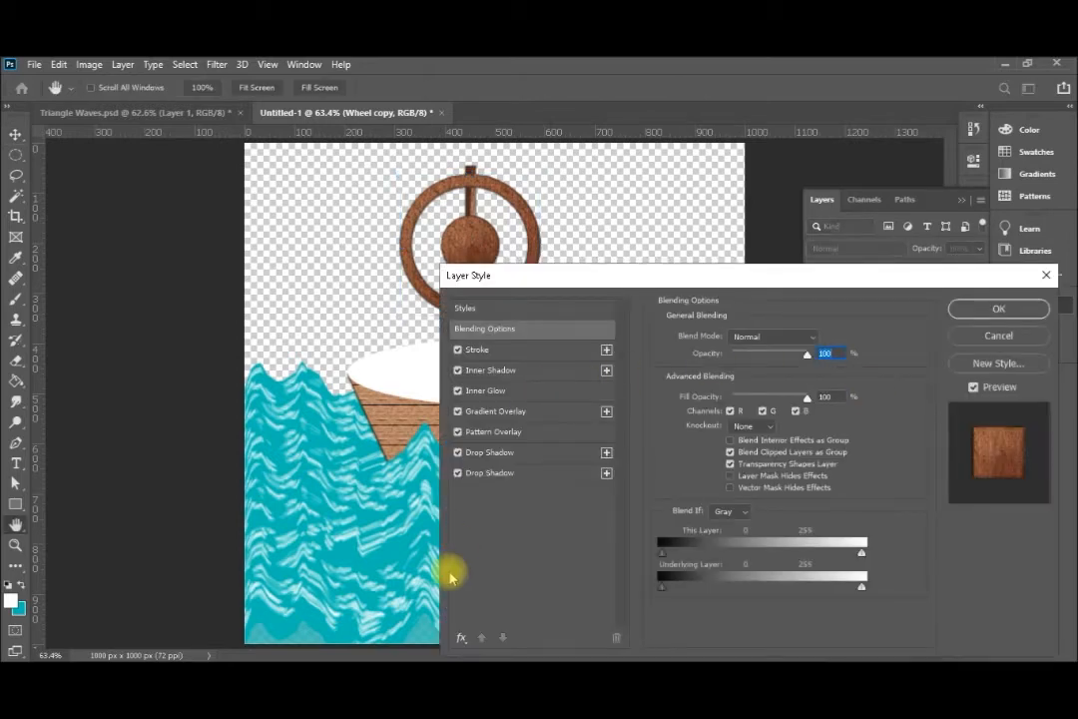
{"action": "left_click", "coordinate": [460, 637]}
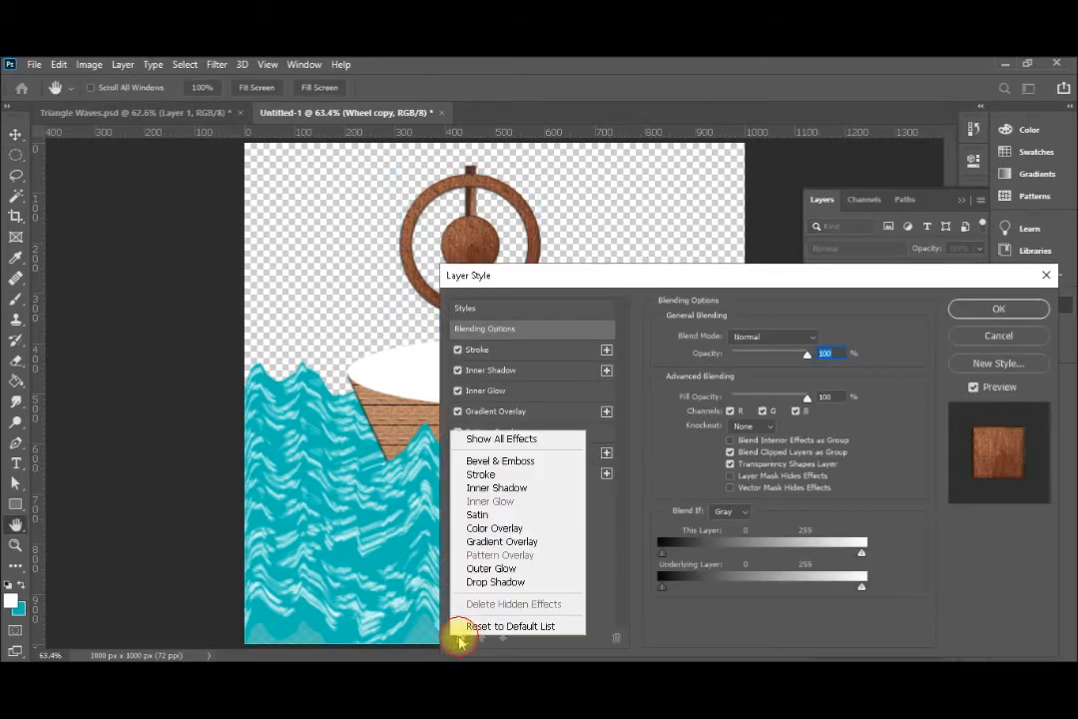
{"action": "left_click", "coordinate": [514, 460]}
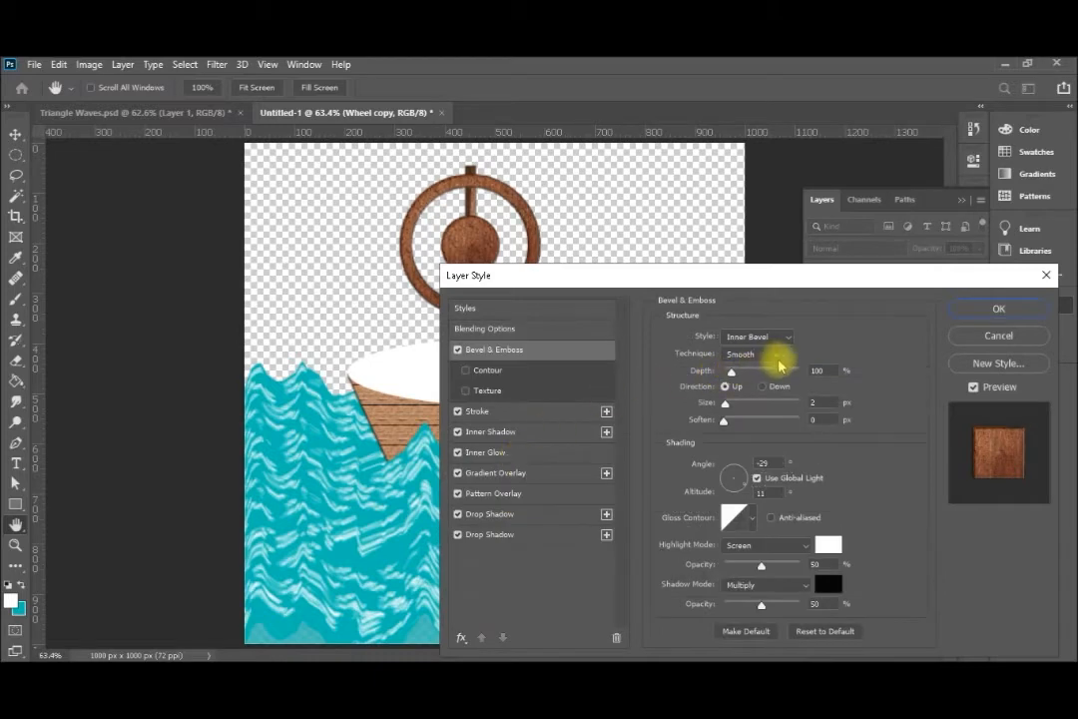
{"action": "left_click_drag", "start_coordinate": [726, 403], "coordinate": [742, 376]}
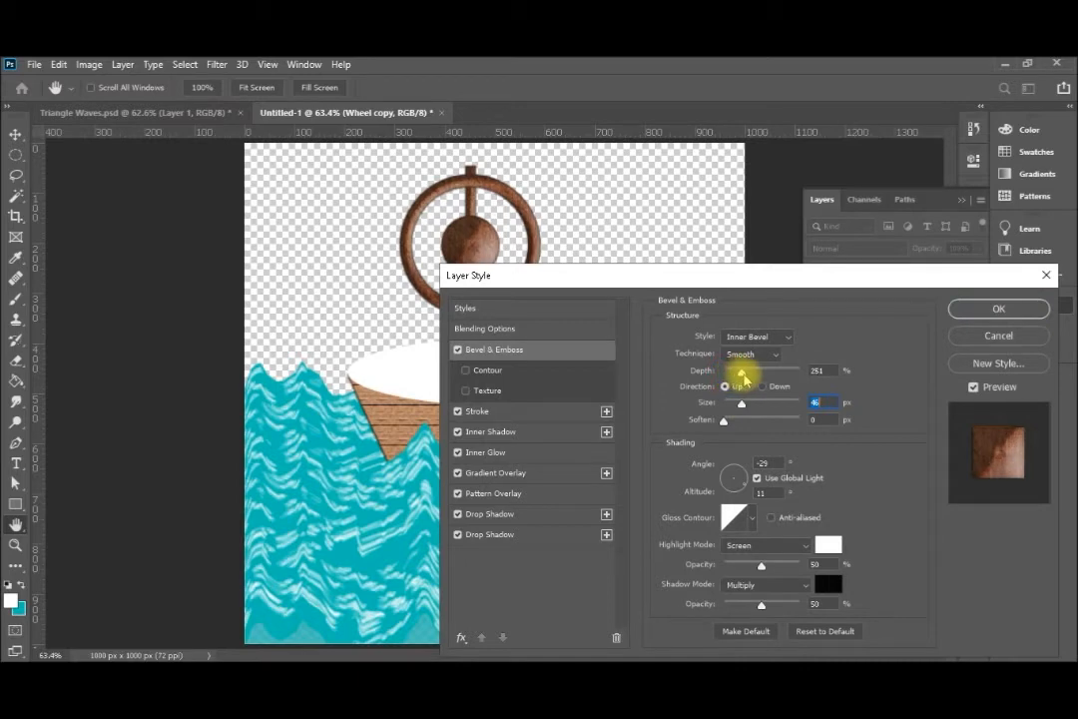
{"action": "left_click", "coordinate": [965, 311]}
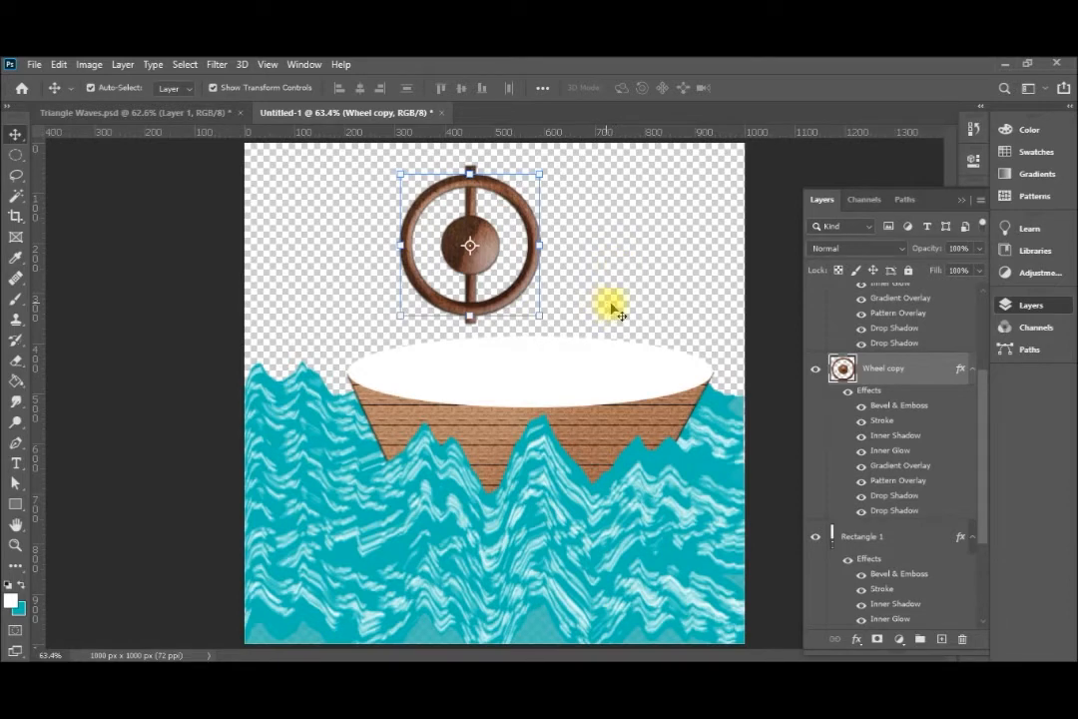
Duplicate the vertical spoke layer Rectangle 1 and rotate the copy 90° to make a horizontal spoke
{"action": "left_click", "coordinate": [865, 540]}
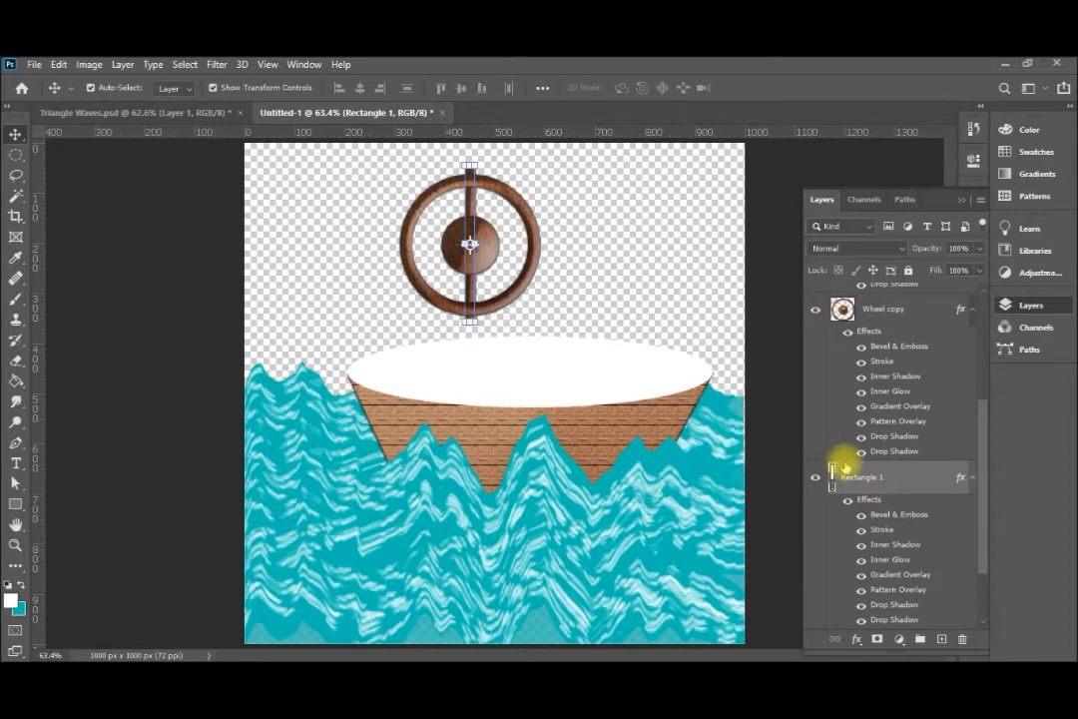
{"action": "right_click", "coordinate": [874, 477]}
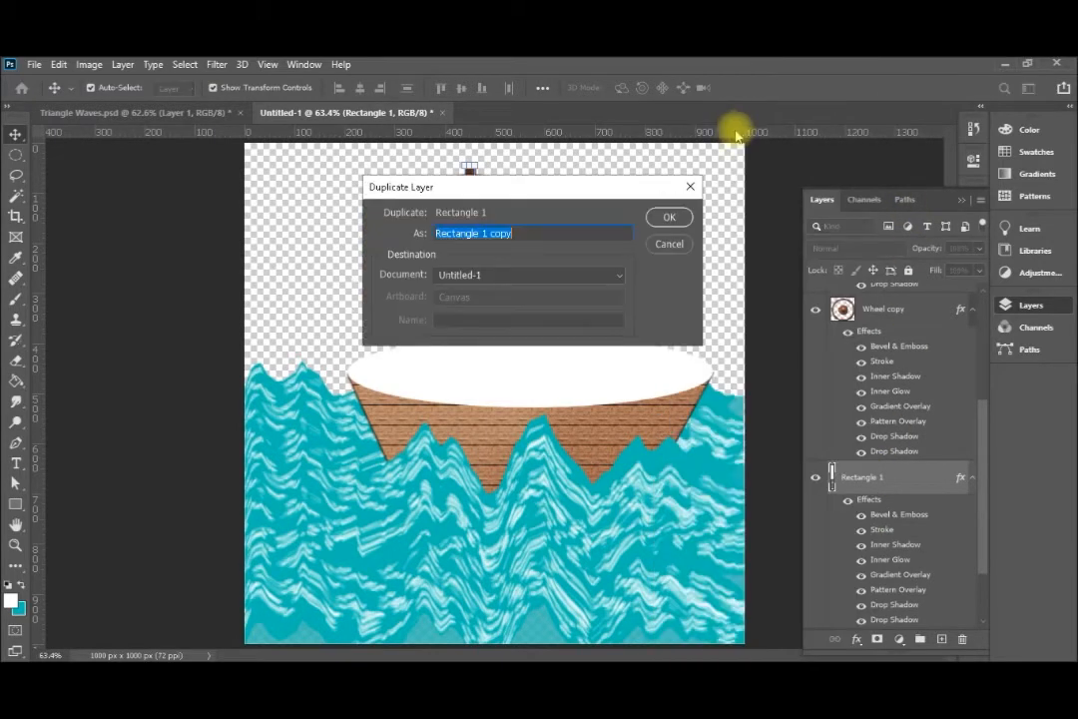
{"action": "left_click", "coordinate": [666, 213]}
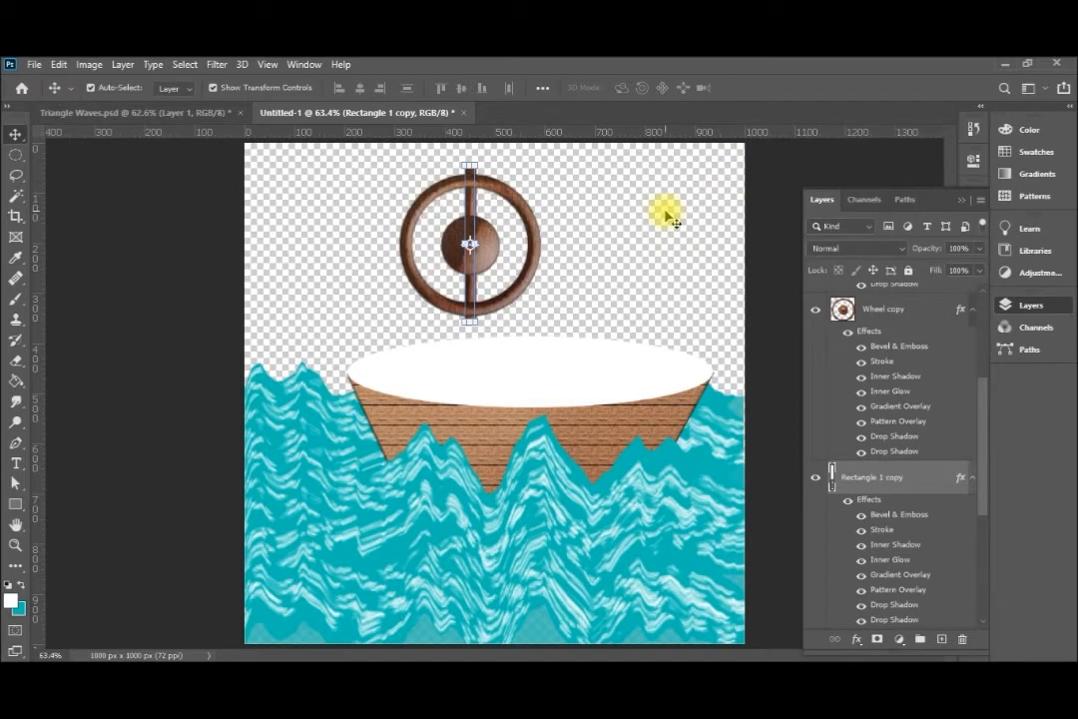
{"action": "key", "text": "ctrl+t"}
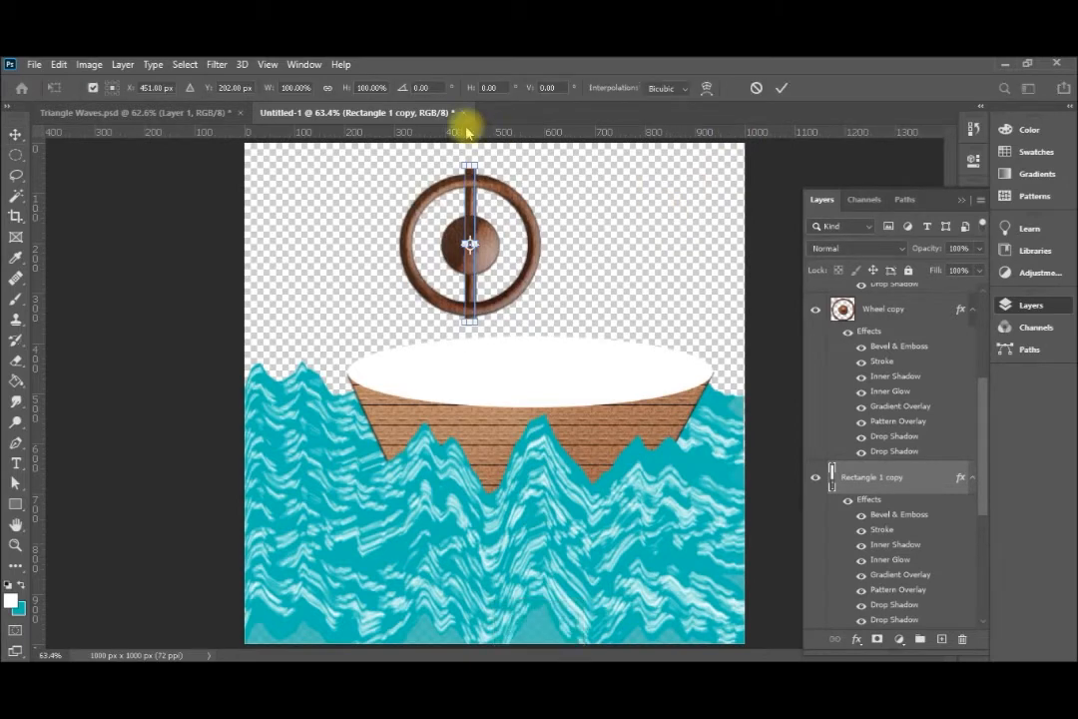
{"action": "left_click", "coordinate": [417, 86]}
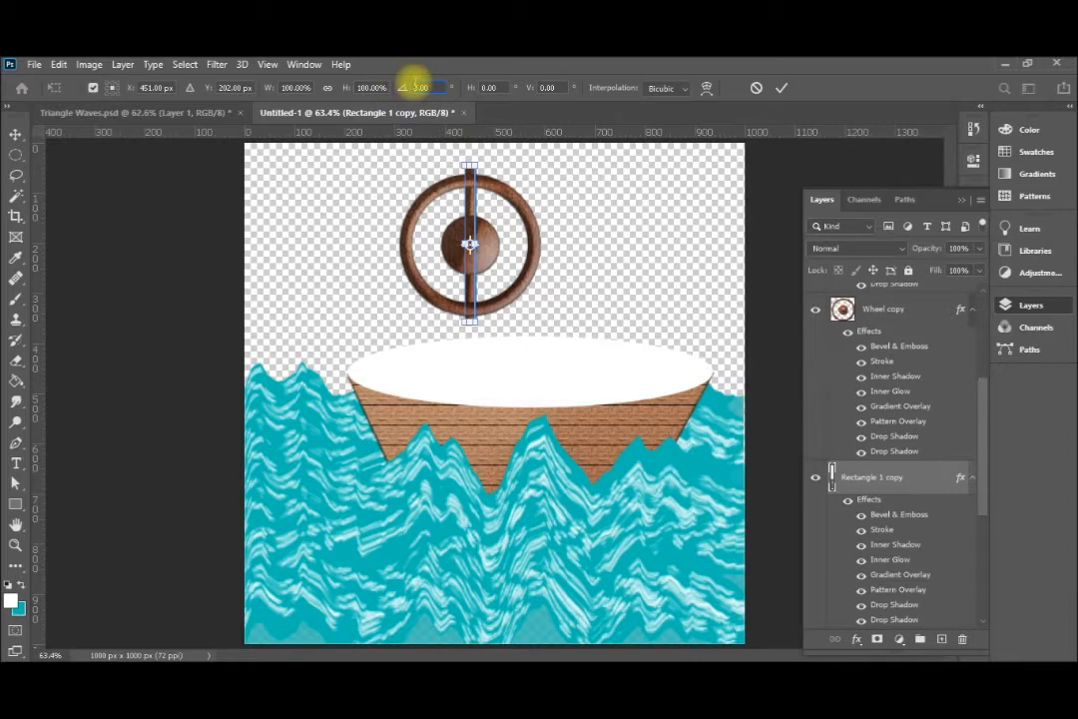
{"action": "type", "text": "90"}
{"action": "key", "text": "Return"}
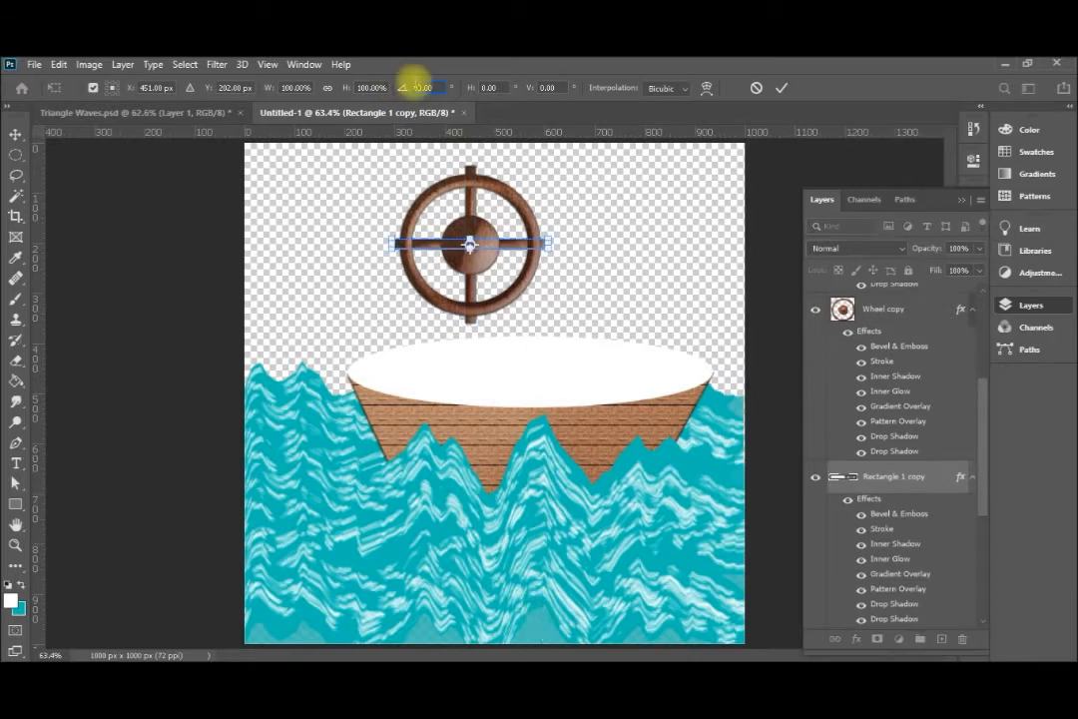
{"action": "key", "text": "Return"}
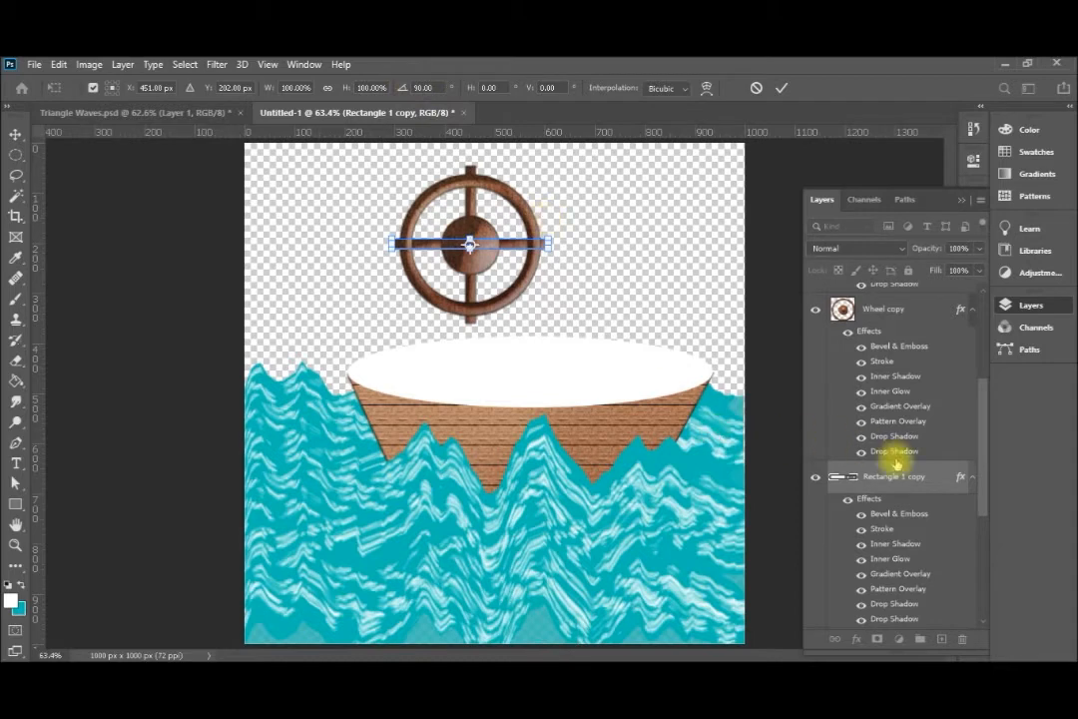
{"action": "key", "text": "Return"}
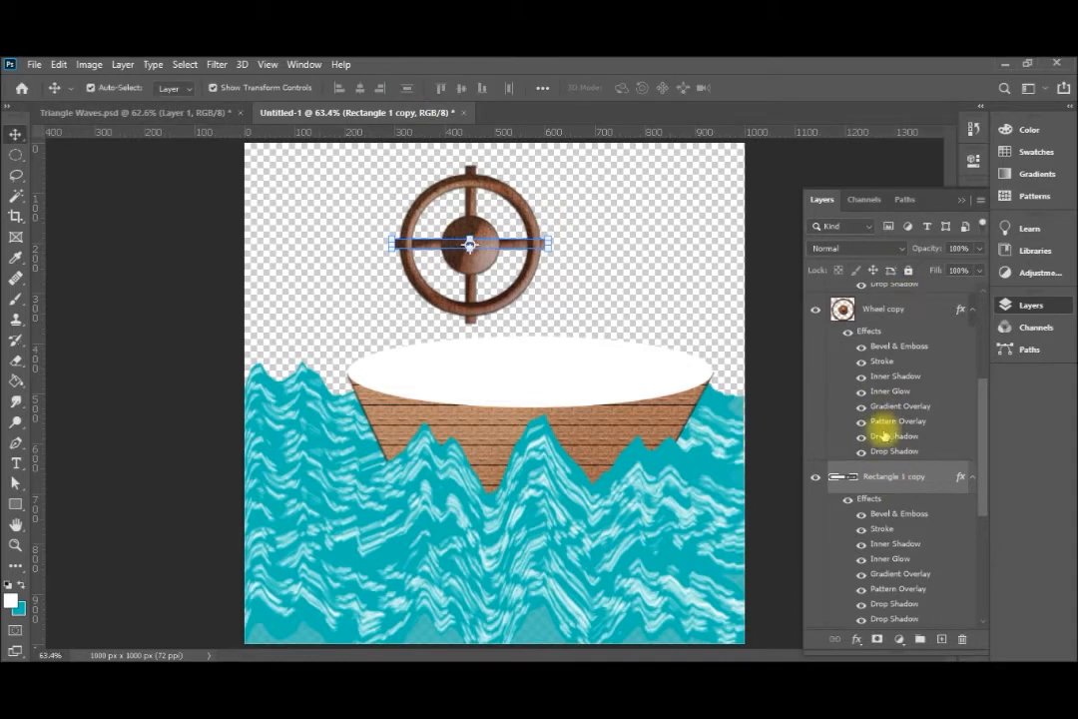
Duplicate the horizontal spoke layer and start a free transform on the copy
{"action": "right_click", "coordinate": [883, 480]}
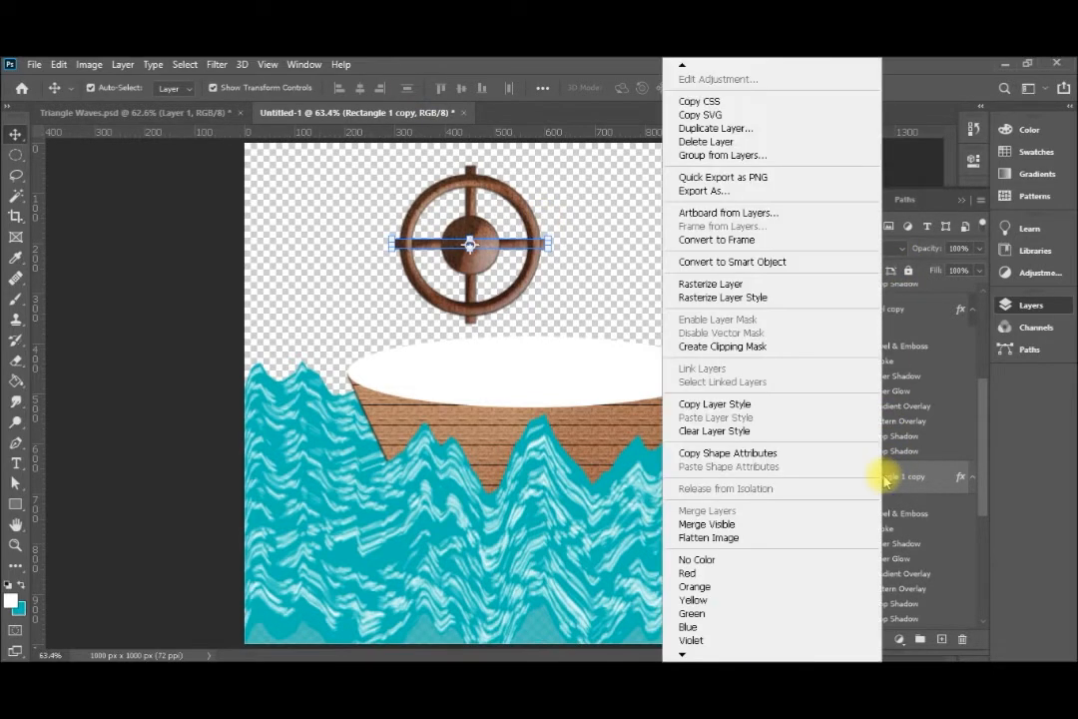
{"action": "left_click", "coordinate": [759, 128]}
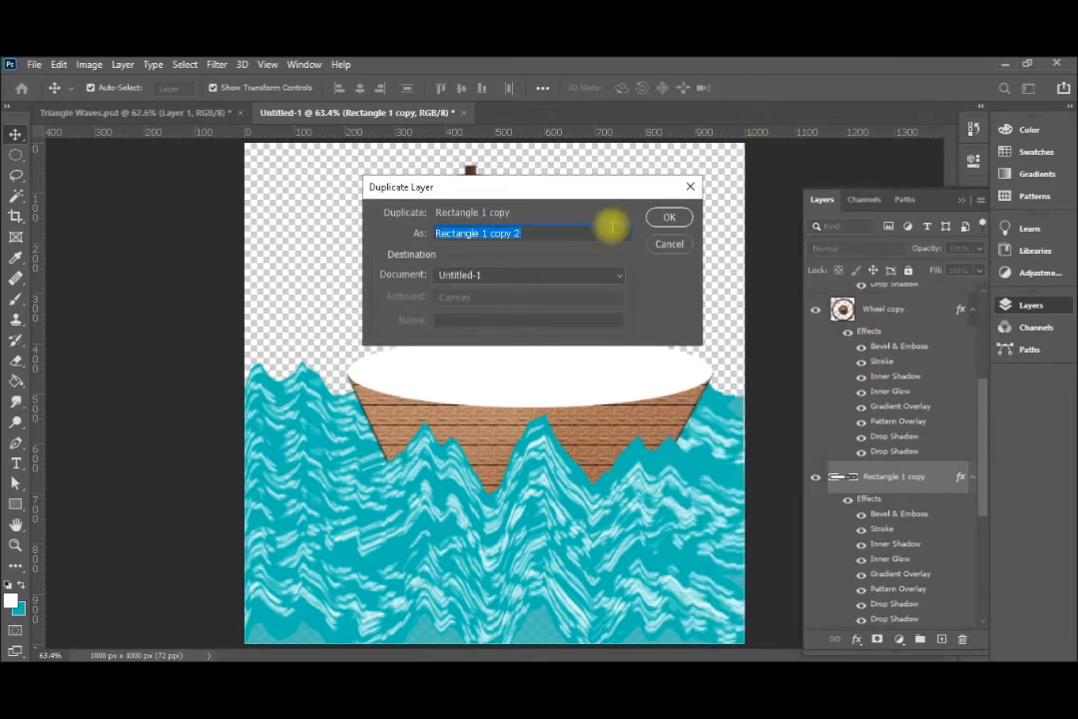
{"action": "left_click", "coordinate": [675, 218]}
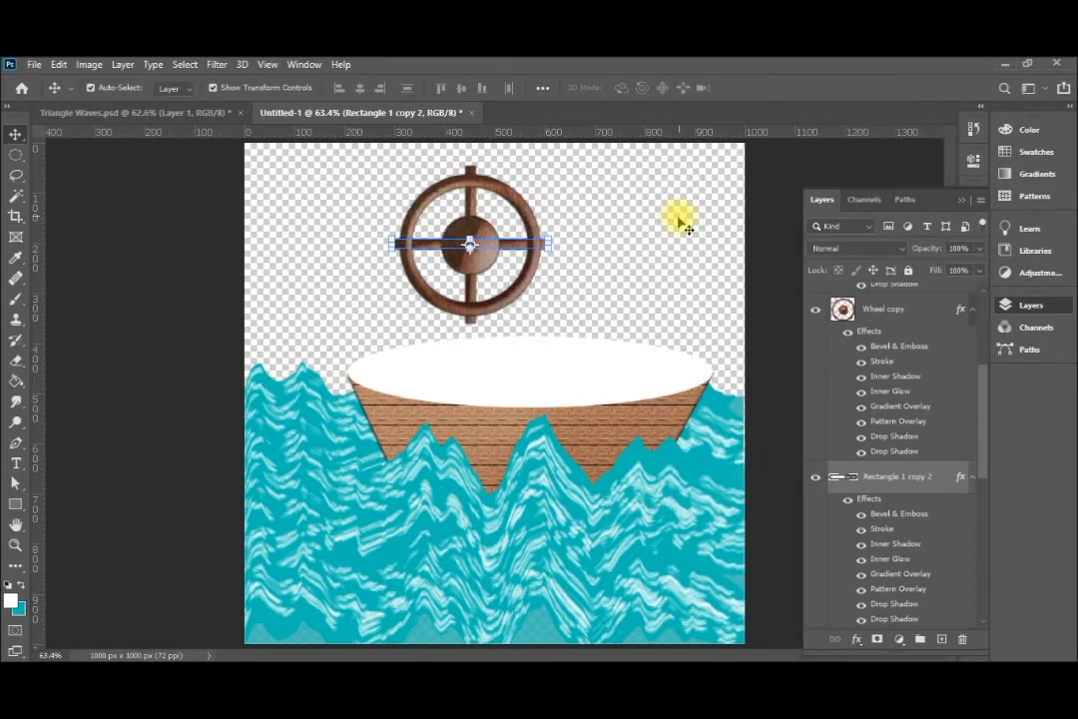
{"action": "key", "text": "ctrl+t"}
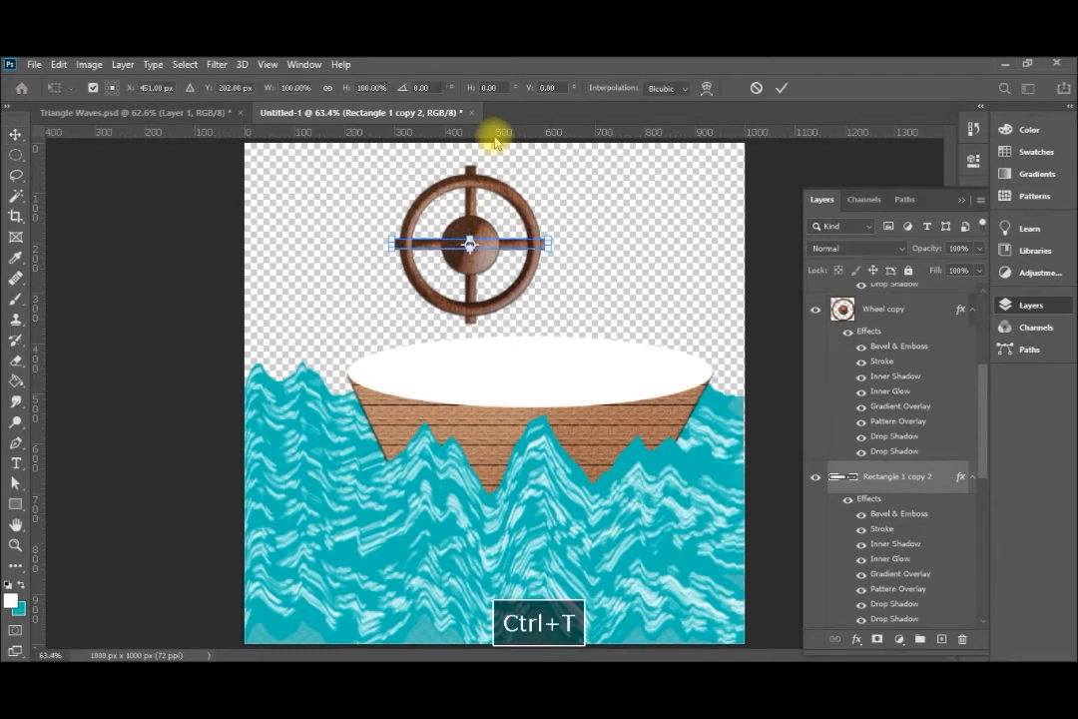
{"action": "left_click", "coordinate": [417, 87]}
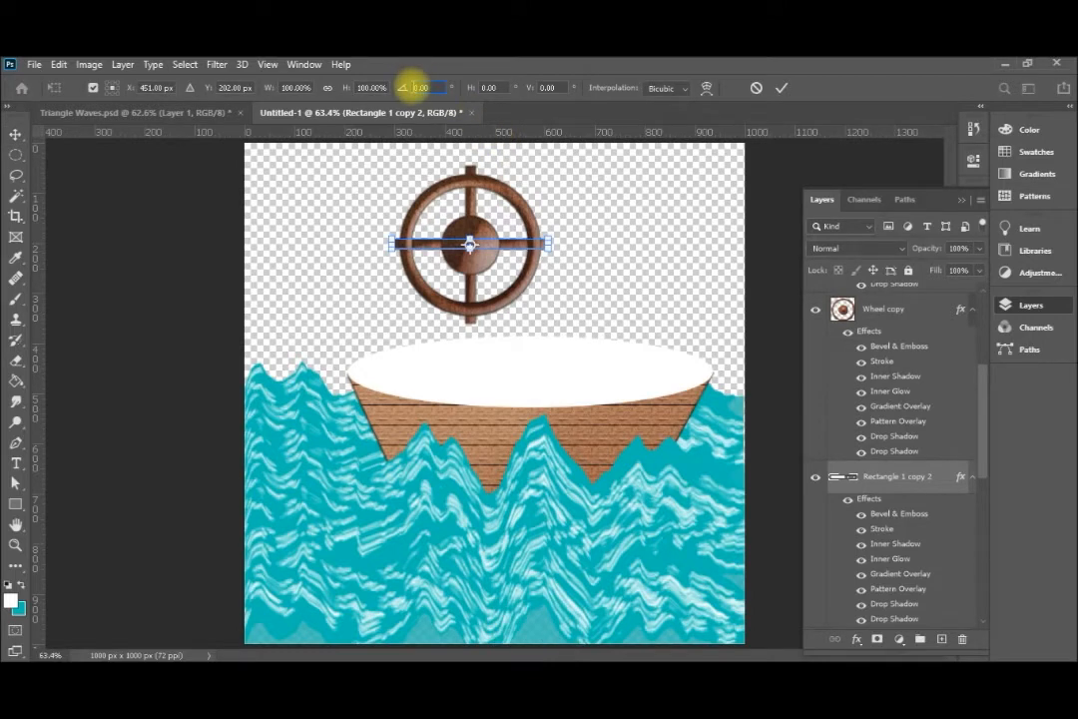
{"action": "key", "text": "Delete"}
{"action": "type", "text": "45"}
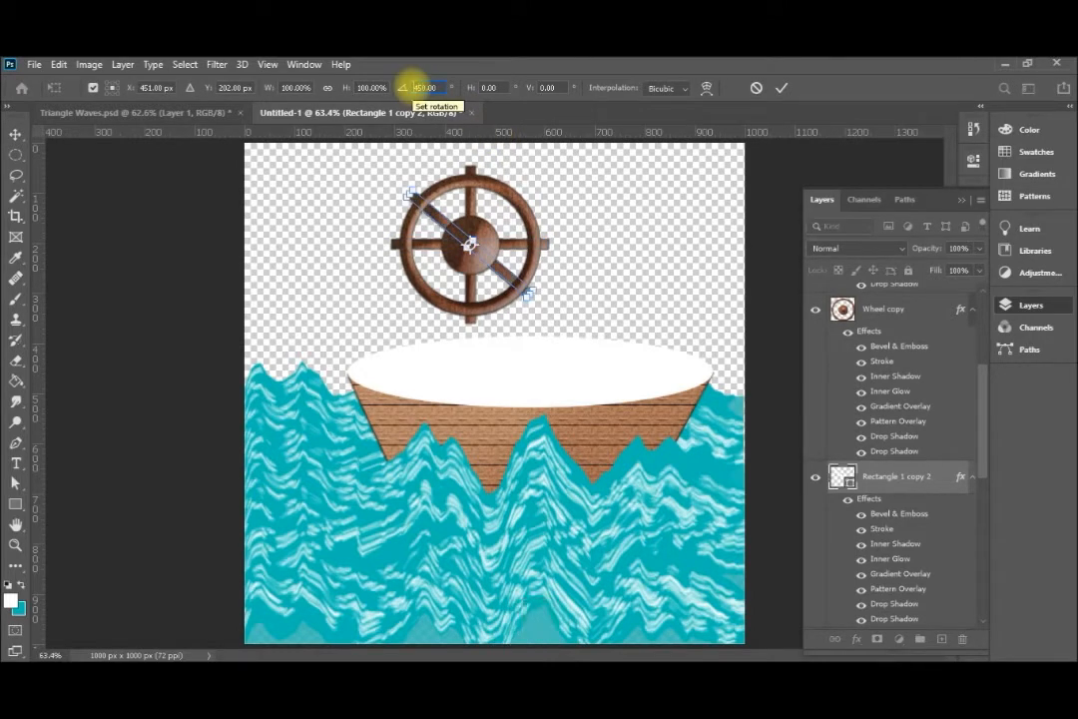
{"action": "key", "text": "Return"}
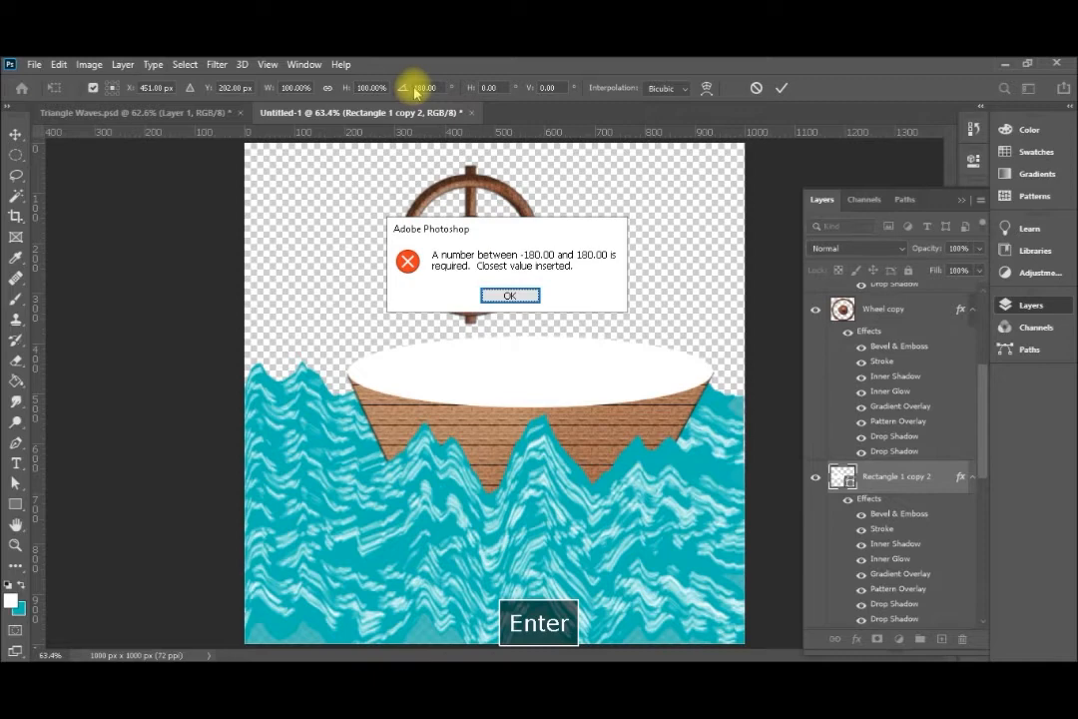
{"action": "left_click", "coordinate": [508, 294]}
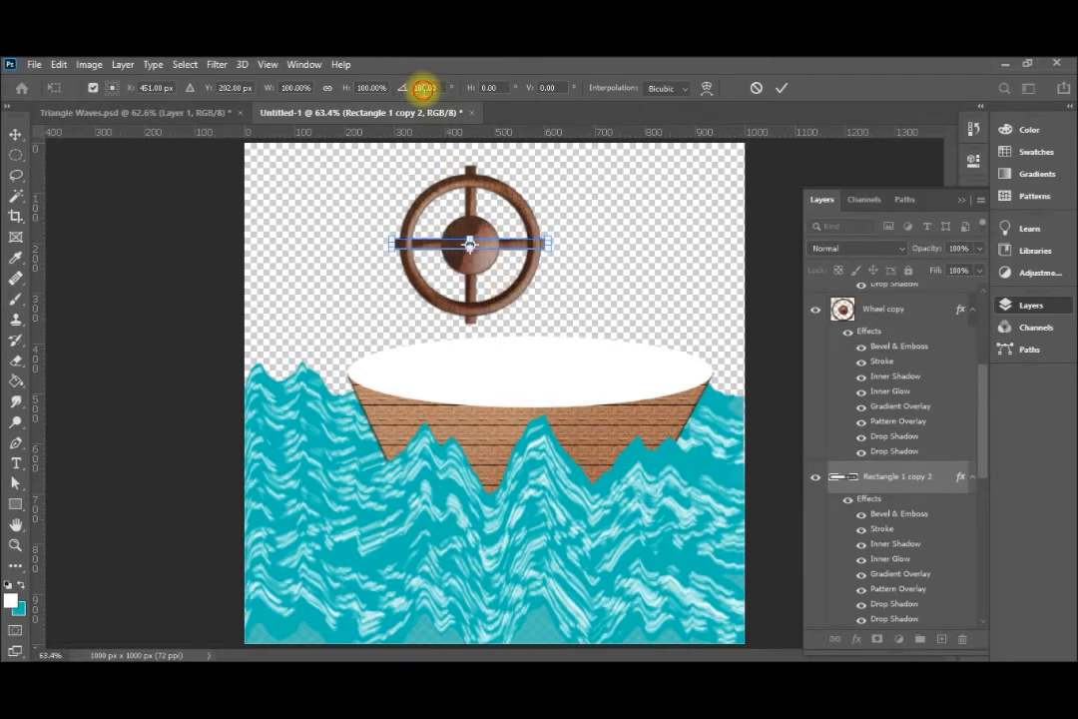
Rotate the second spoke copy 45° to make a diagonal spoke across the wheel
{"action": "key", "text": "Right"}
{"action": "key", "text": "BackSpace"}
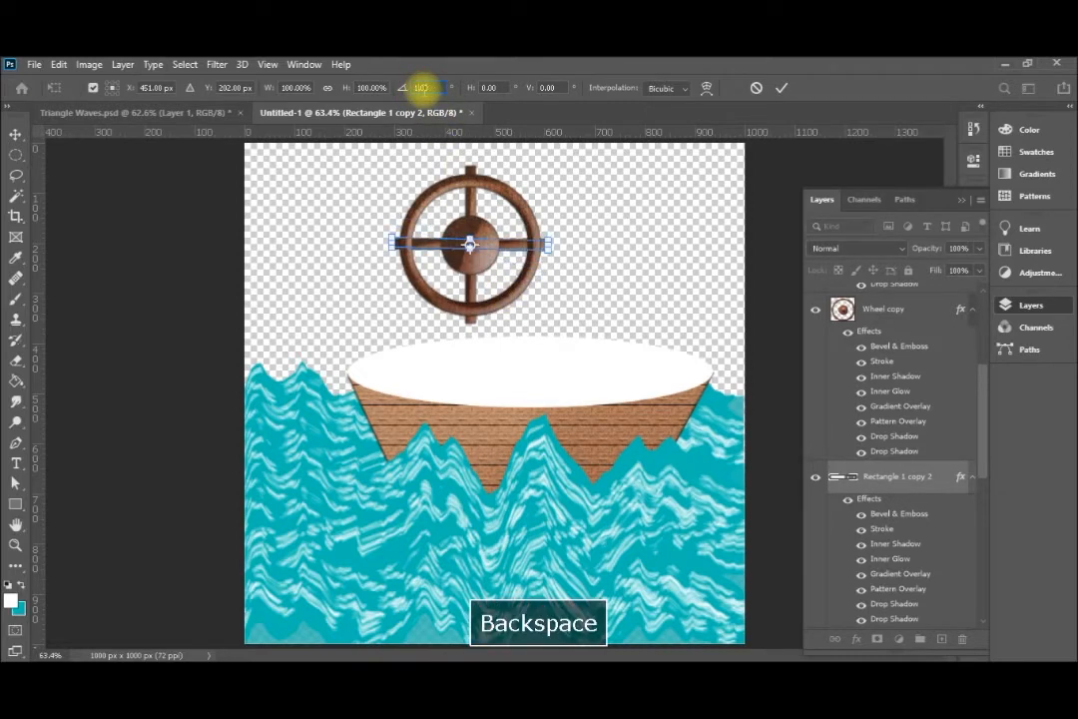
{"action": "type", "text": "45."}
{"action": "key", "text": "Return"}
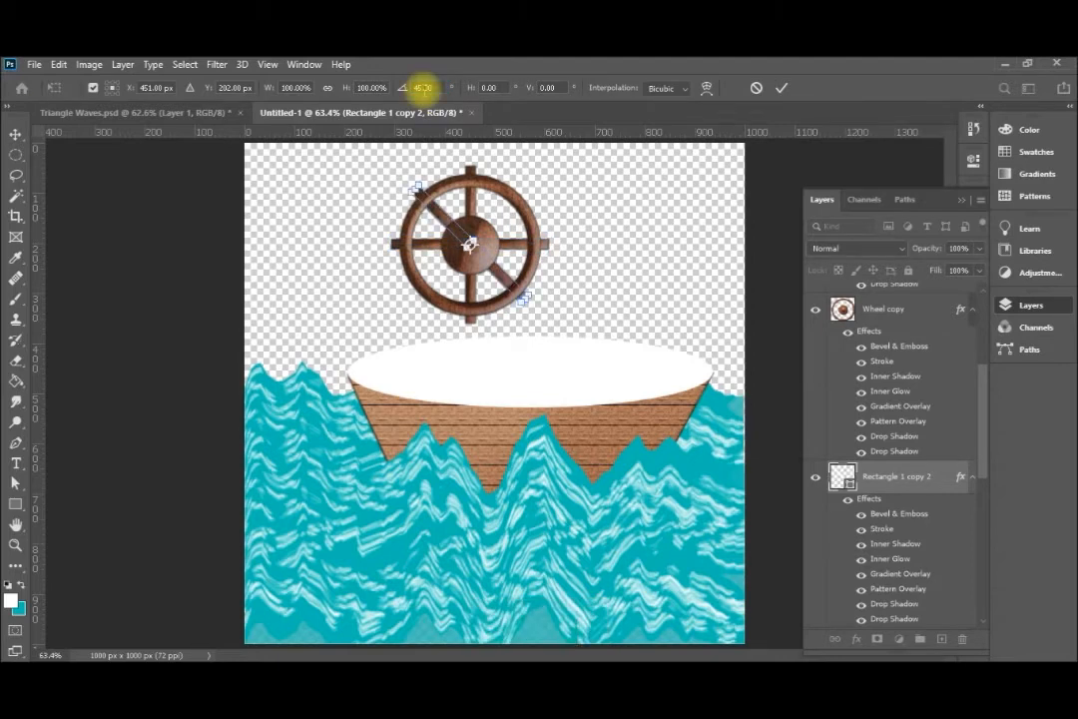
Duplicate the diagonal spoke layer and rotate the copy 90° to make the opposite diagonal spoke
{"action": "left_click", "coordinate": [911, 479]}
{"action": "right_click", "coordinate": [911, 481]}
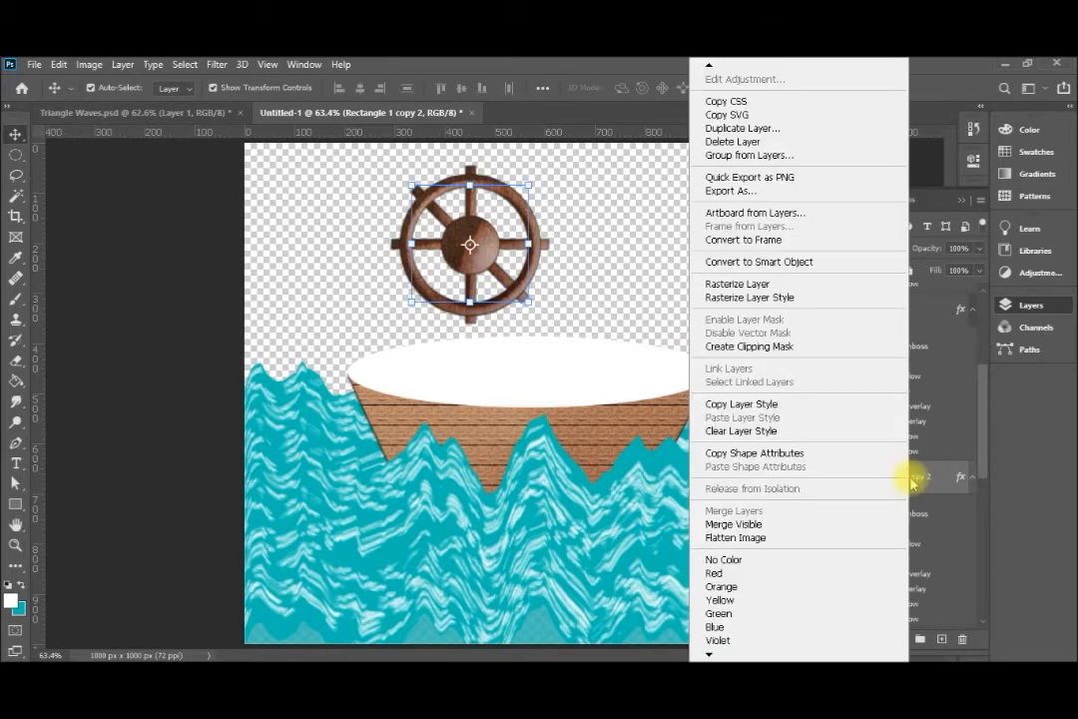
{"action": "left_click", "coordinate": [757, 130]}
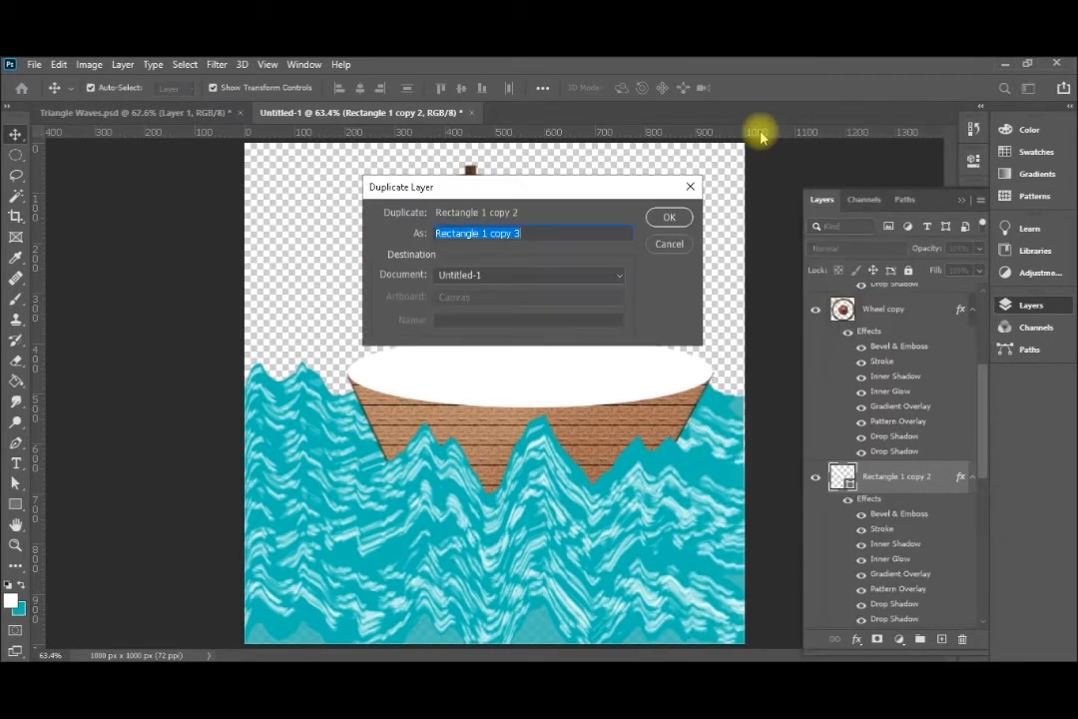
{"action": "left_click", "coordinate": [664, 218]}
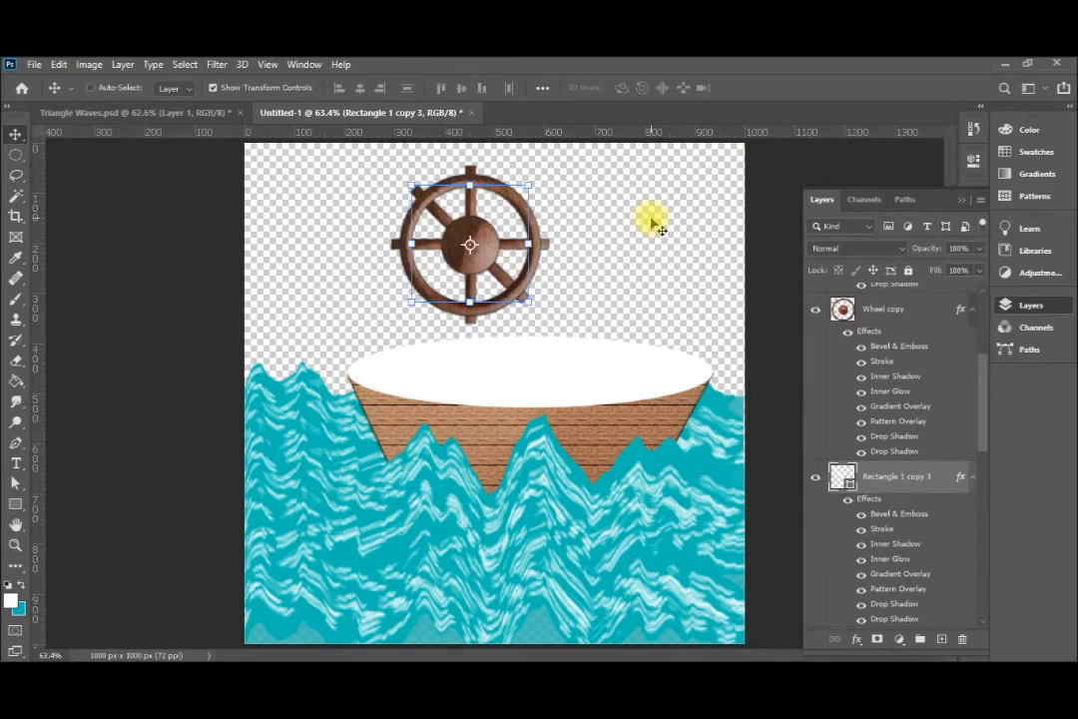
{"action": "key", "text": "ctrl+t"}
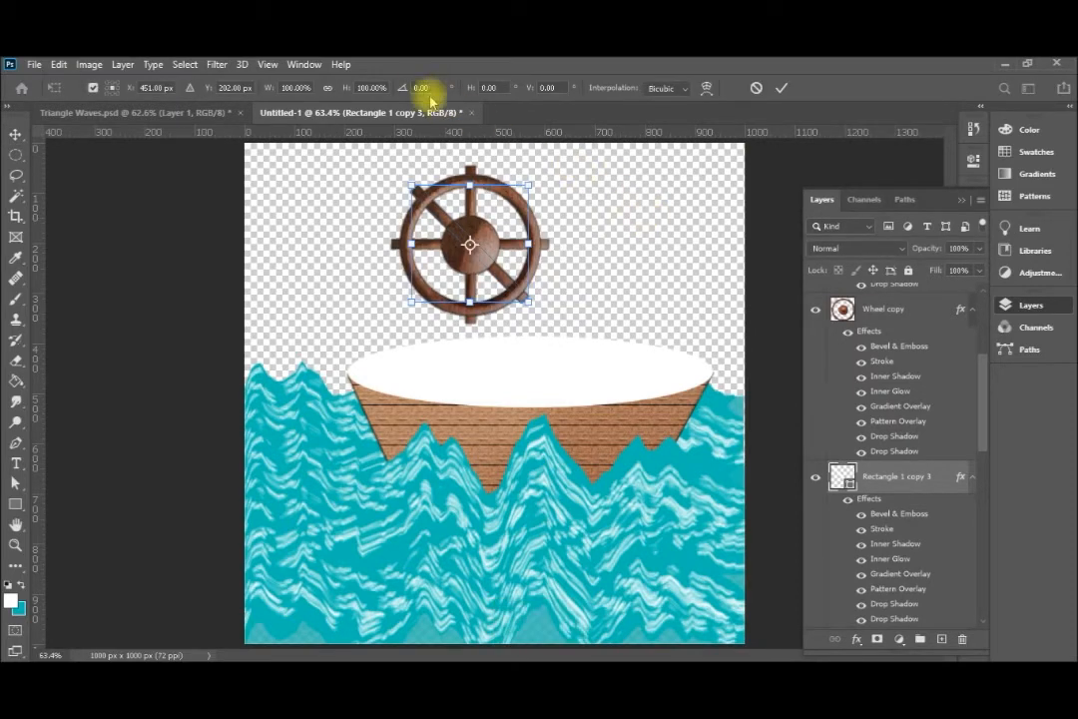
{"action": "type", "text": "90"}
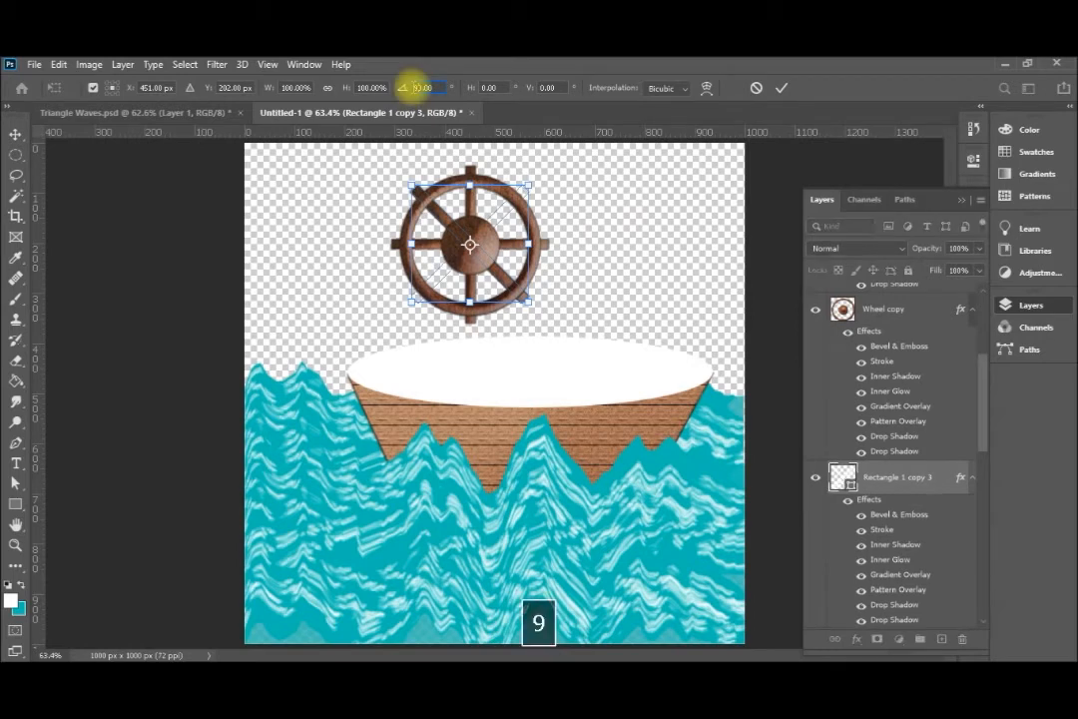
{"action": "key", "text": "Return"}
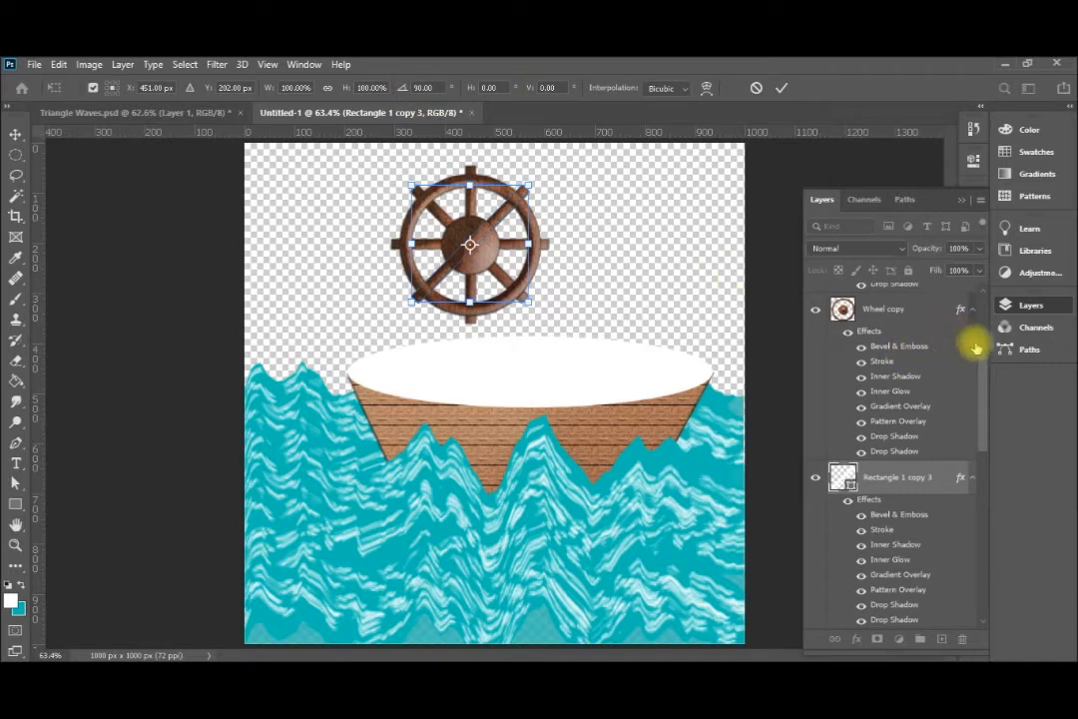
Group the four spoke rectangle layers and collapse the effects list of the Wheel copy layer
{"action": "left_click_drag", "start_coordinate": [984, 367], "coordinate": [969, 457]}
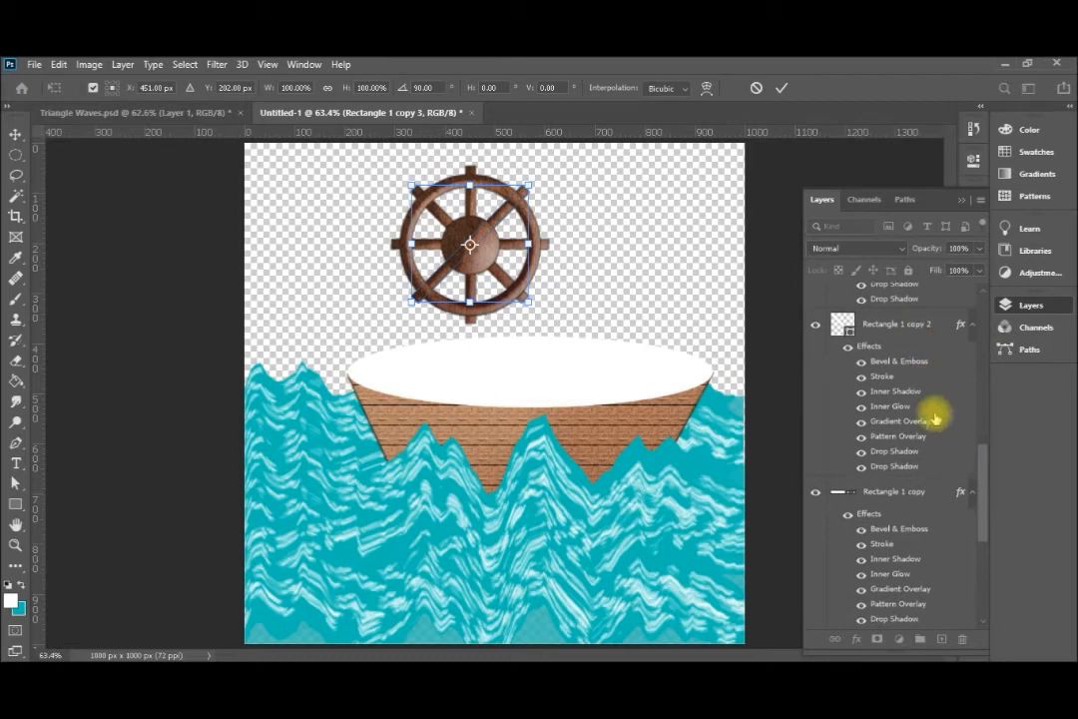
{"action": "left_click_drag", "start_coordinate": [983, 527], "coordinate": [986, 611]}
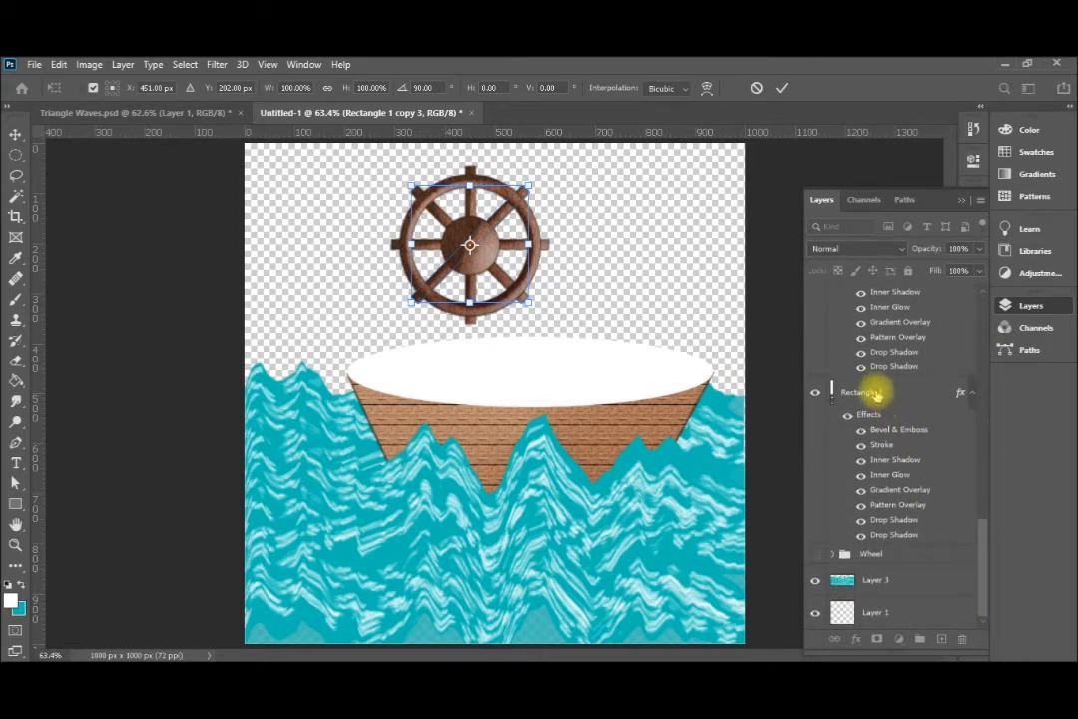
{"action": "left_click", "coordinate": [875, 394], "text": "shift"}
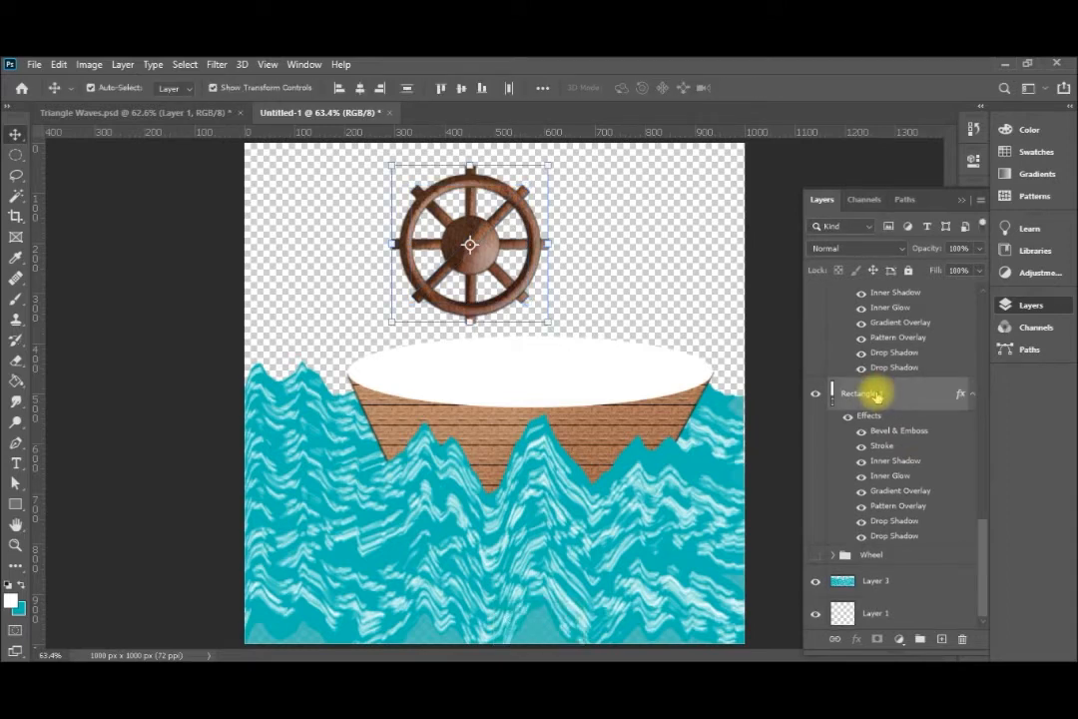
{"action": "key", "text": "ctrl+g"}
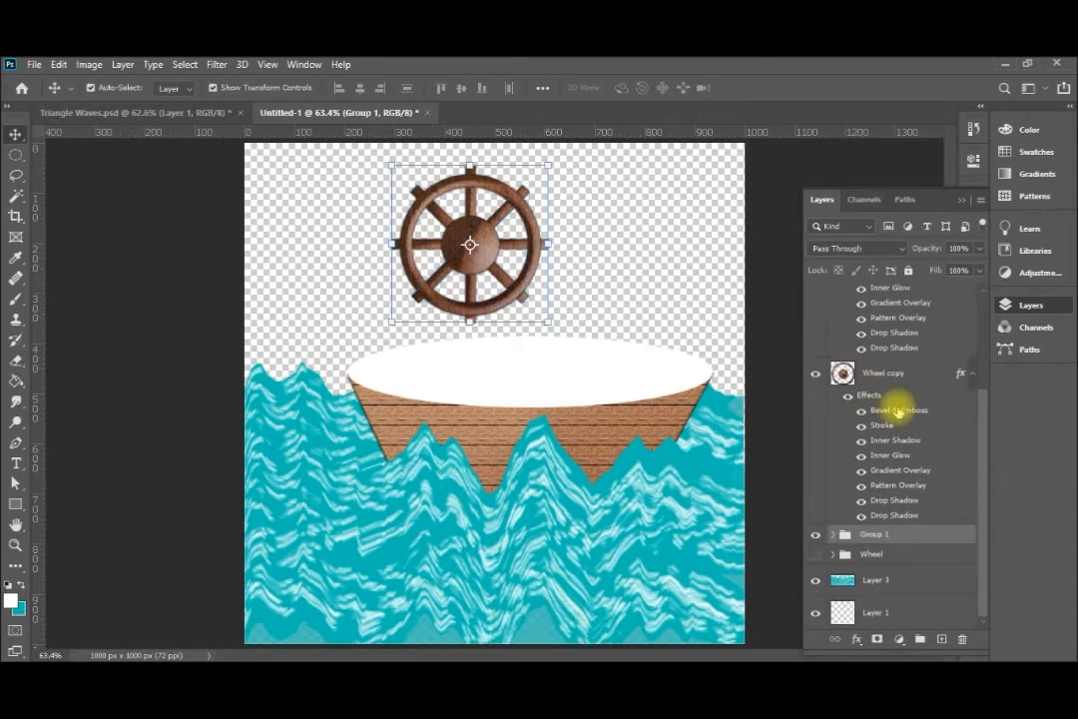
{"action": "left_click", "coordinate": [972, 374]}
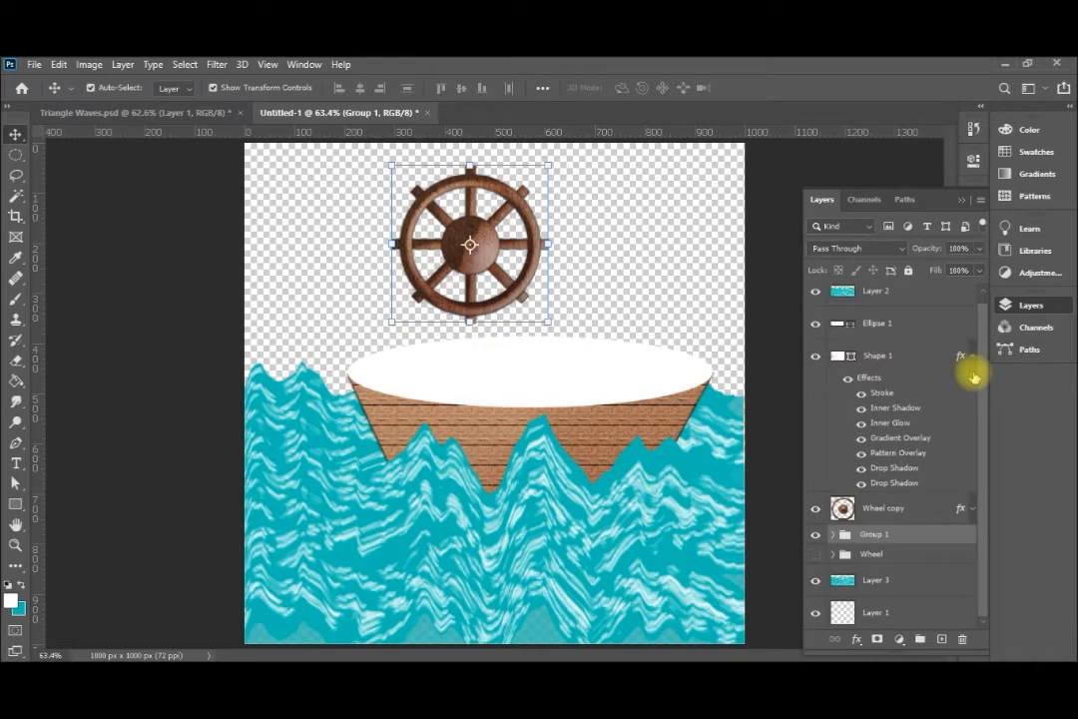
Duplicate the spoke group and merge the copy into a single layer, with the original group hidden
{"action": "right_click", "coordinate": [887, 537]}
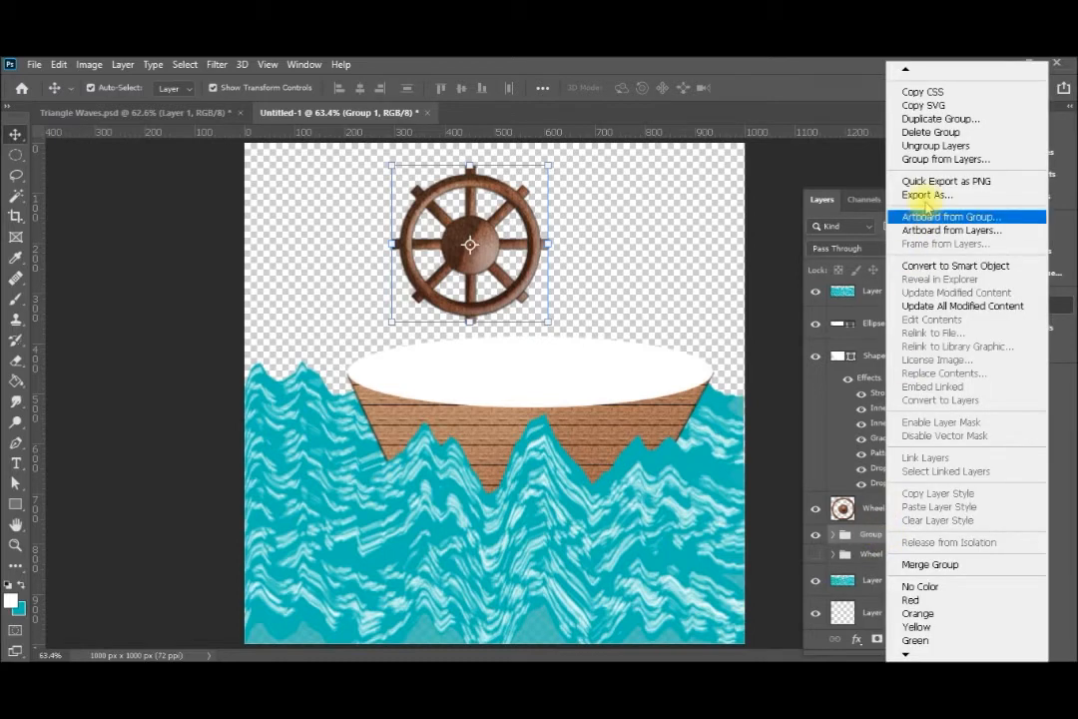
{"action": "left_click", "coordinate": [937, 120]}
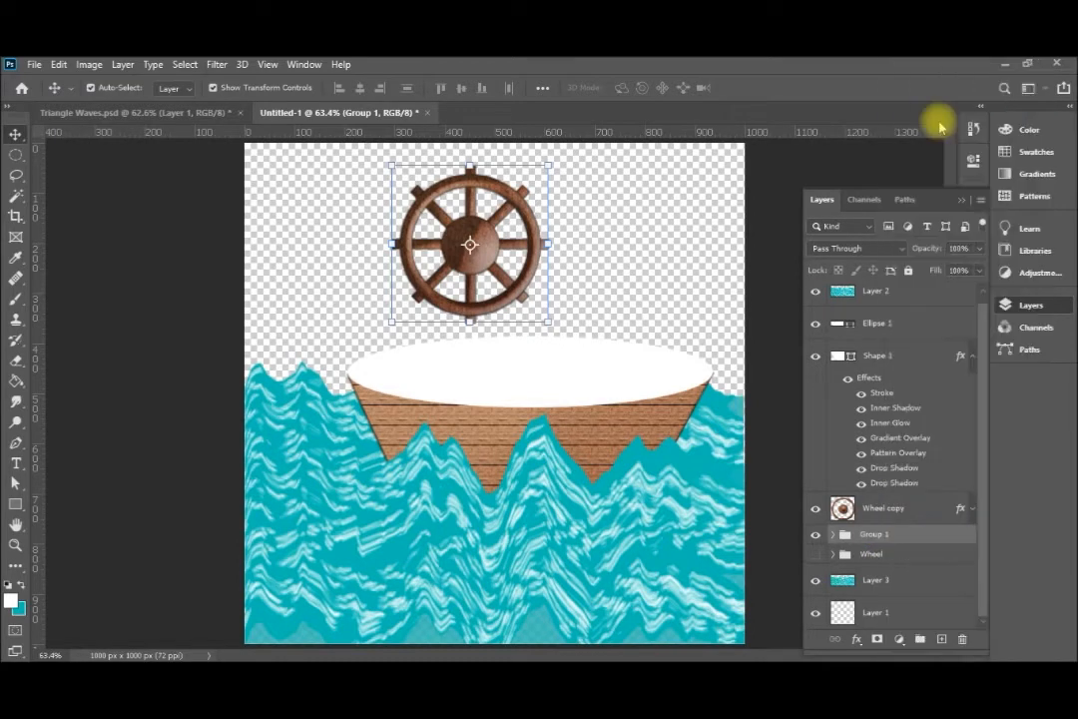
{"action": "left_click", "coordinate": [682, 218]}
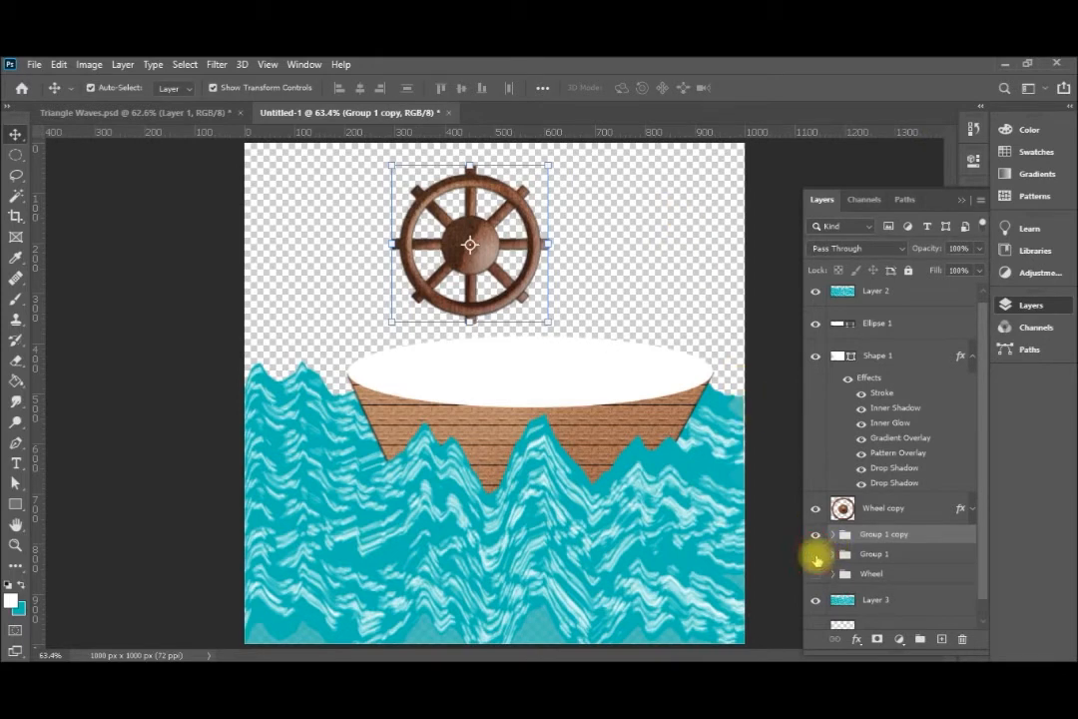
{"action": "right_click", "coordinate": [876, 536]}
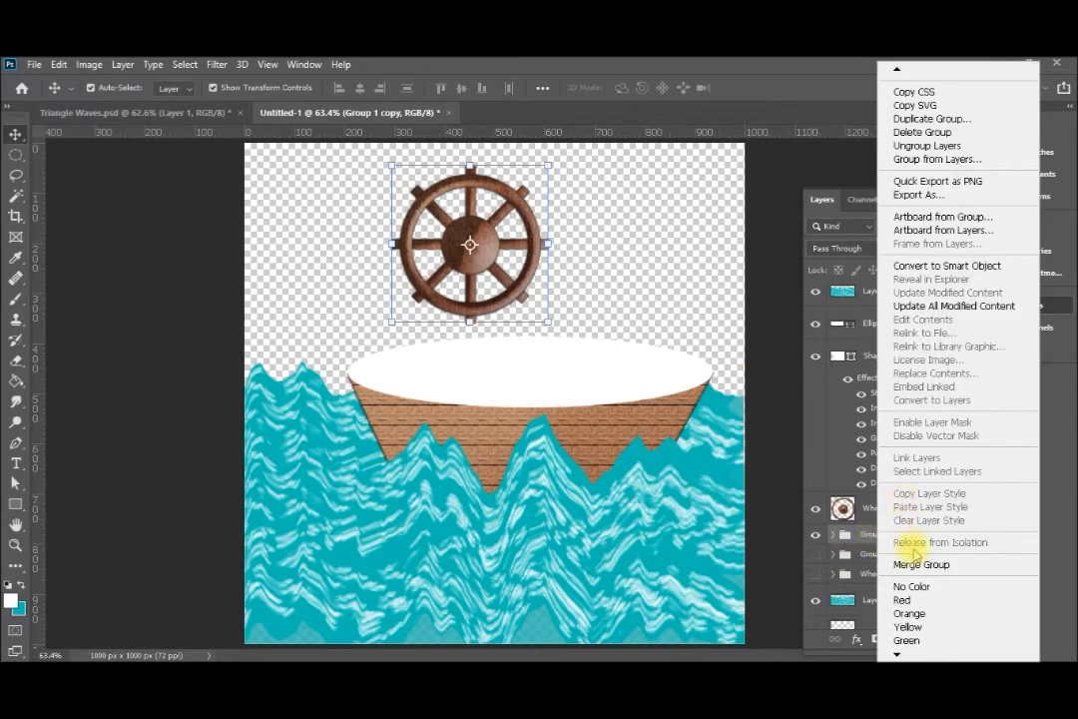
{"action": "left_click", "coordinate": [915, 564]}
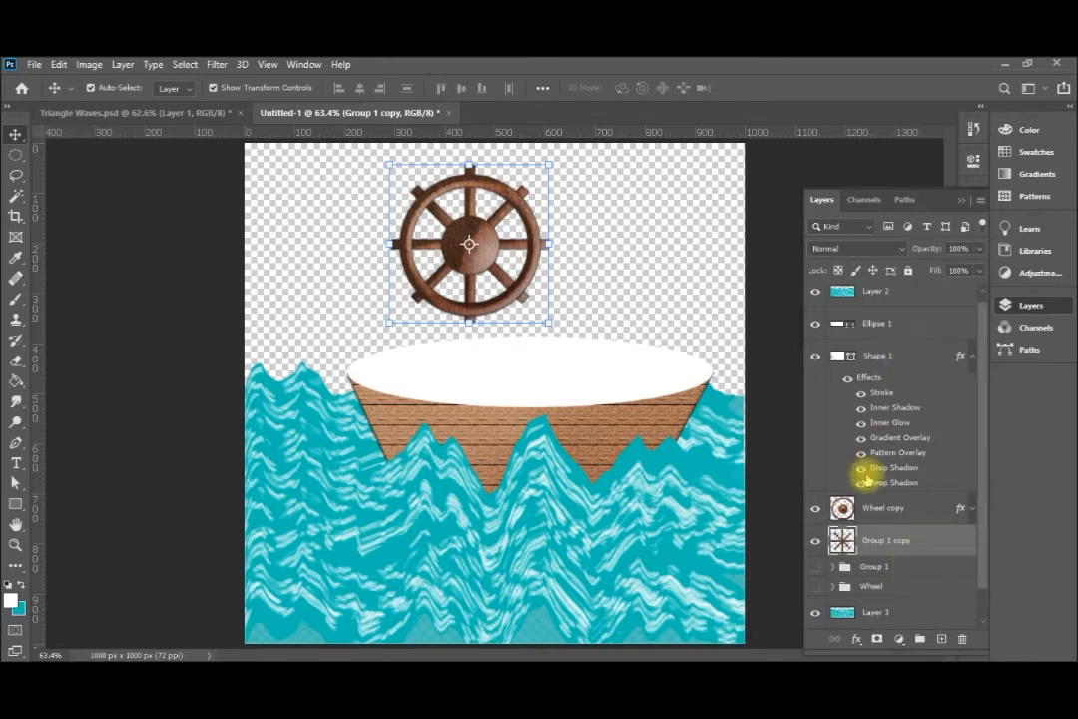
Merge the Wheel copy and Group 1 copy layers into a single ship's wheel layer
{"action": "left_click", "coordinate": [882, 510], "text": "ctrl"}
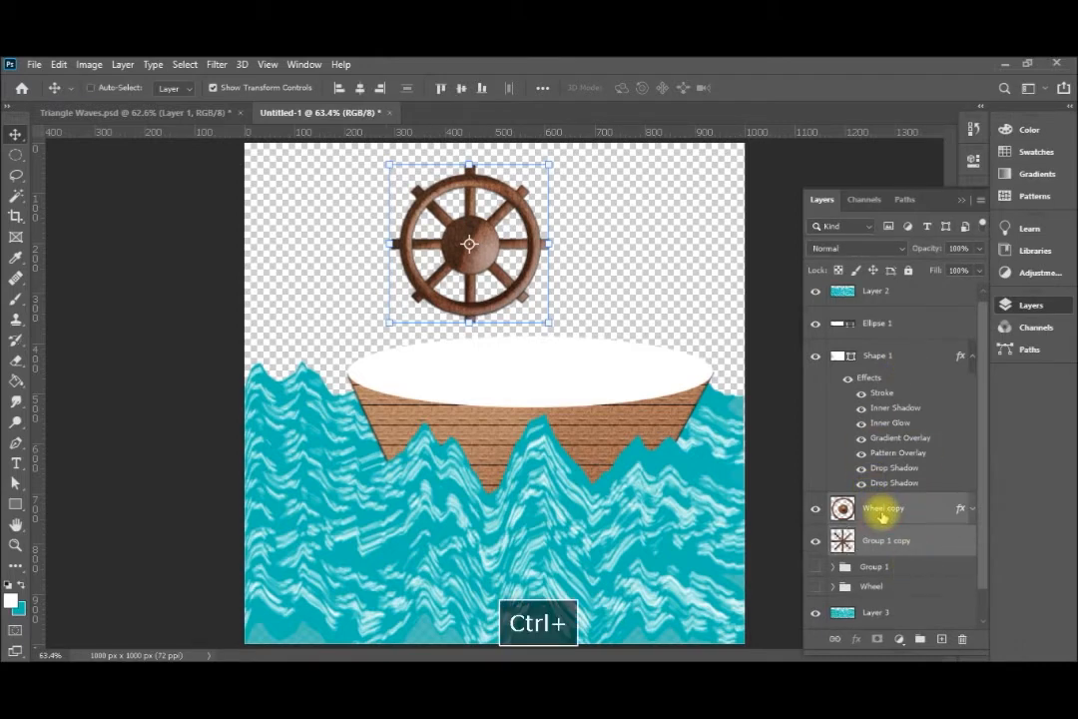
{"action": "right_click", "coordinate": [882, 515]}
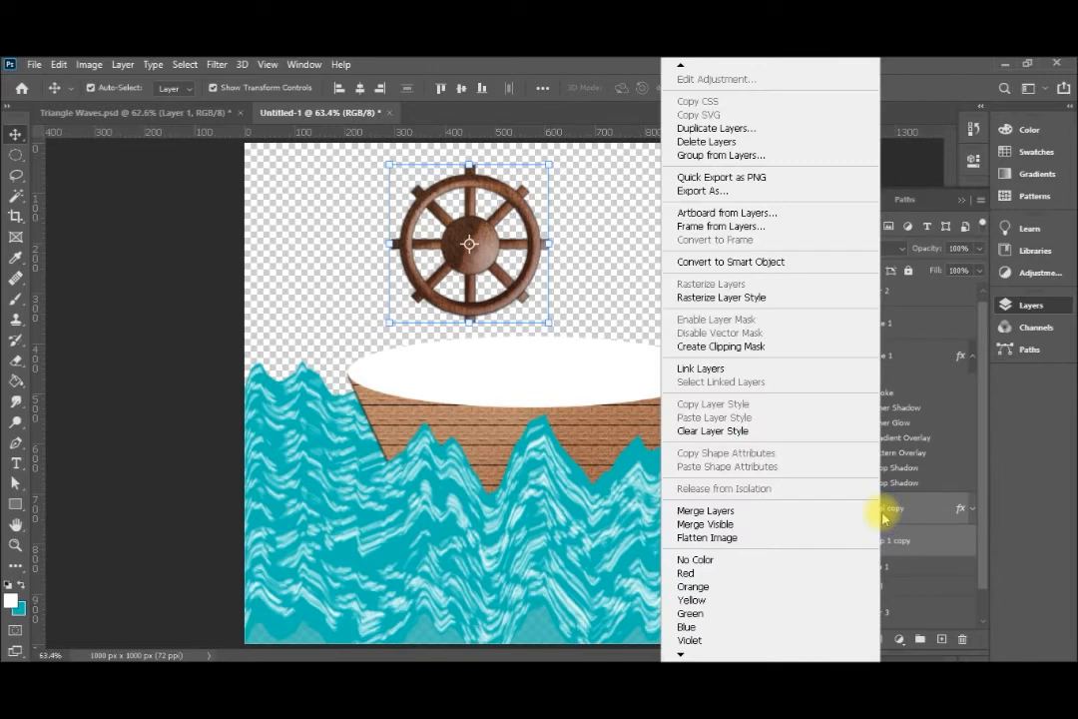
{"action": "left_click", "coordinate": [795, 513]}
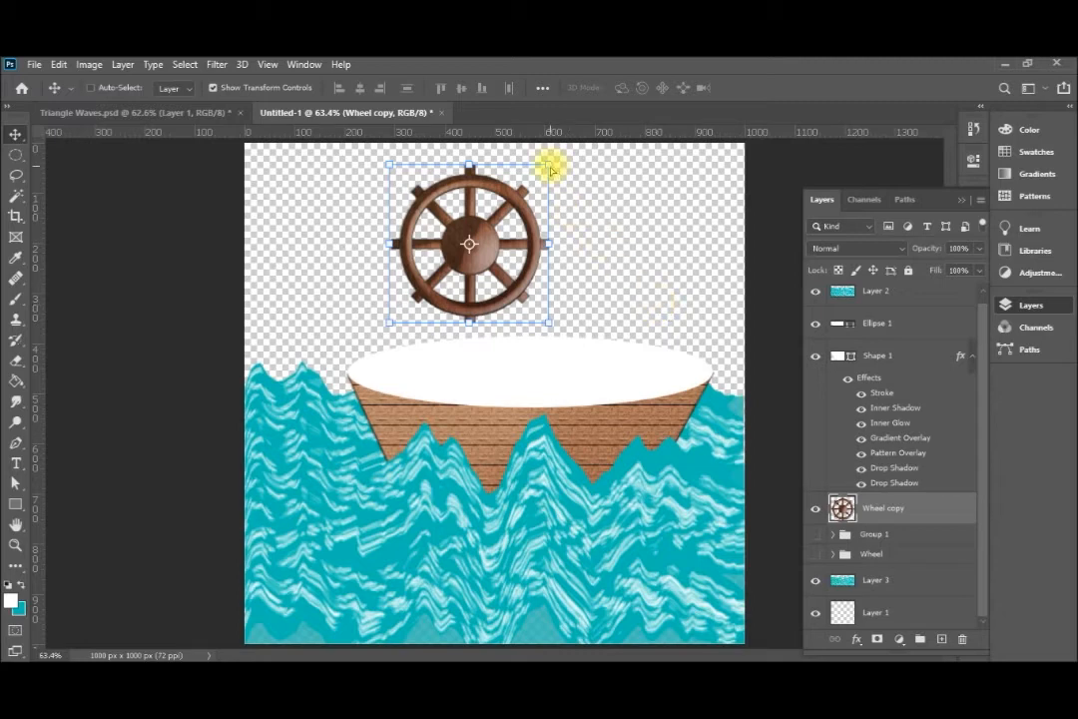
Narrow the ship's wheel horizontally to just under half its width and move it down over the middle of the boat
{"action": "key", "text": "ctrl+alt+t"}
{"action": "mouse_move", "coordinate": [534, 170]}
{"action": "left_mouse_down"}
{"action": "mouse_move", "coordinate": [525, 176]}
{"action": "mouse_move", "coordinate": [544, 163]}
{"action": "left_mouse_up"}
{"action": "left_click_drag", "start_coordinate": [549, 244], "coordinate": [505, 245]}
{"action": "key", "text": "Return"}
{"action": "key", "text": "v"}
{"action": "left_click_drag", "start_coordinate": [479, 236], "coordinate": [555, 292]}
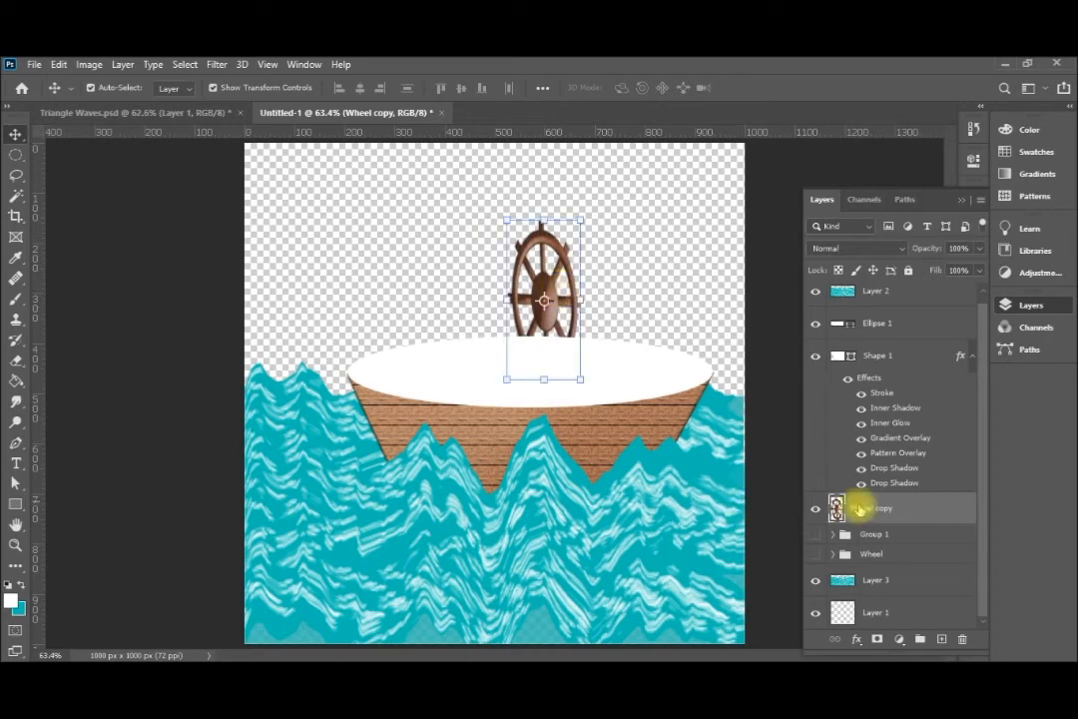
Move the Wheel copy layer above Ellipse 1 and transform it to about 73% width with a 6.6° vertical skew on the deck
{"action": "left_click_drag", "start_coordinate": [879, 509], "coordinate": [878, 315]}
{"action": "left_click_drag", "start_coordinate": [567, 299], "coordinate": [579, 326]}
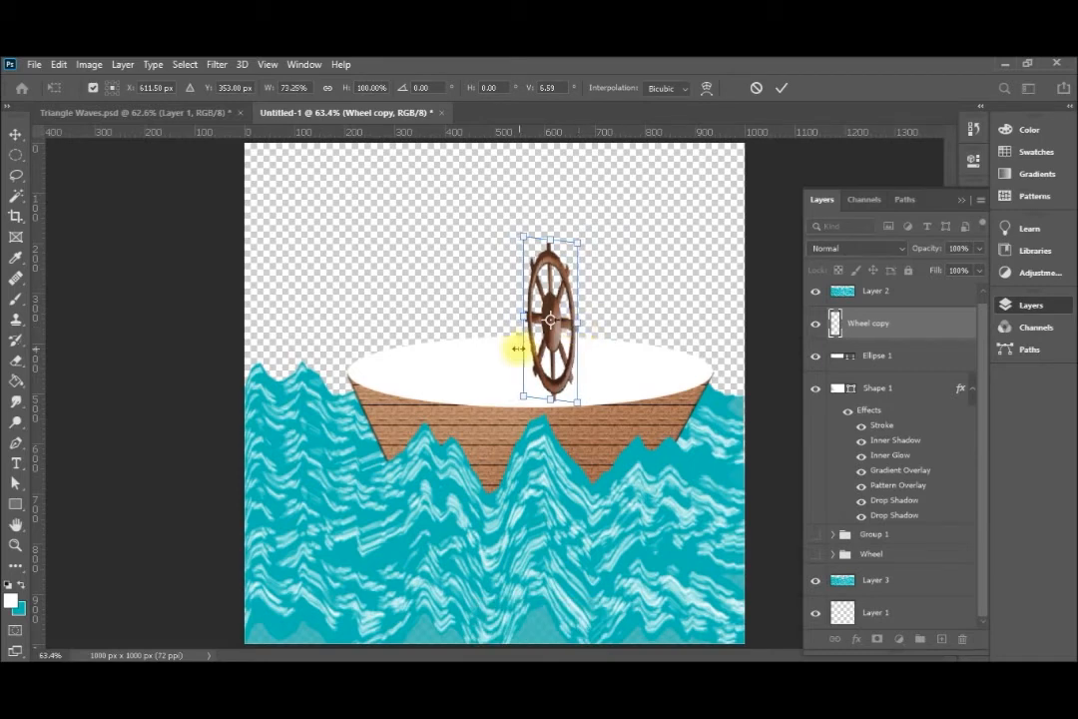
{"action": "key", "text": "Return"}
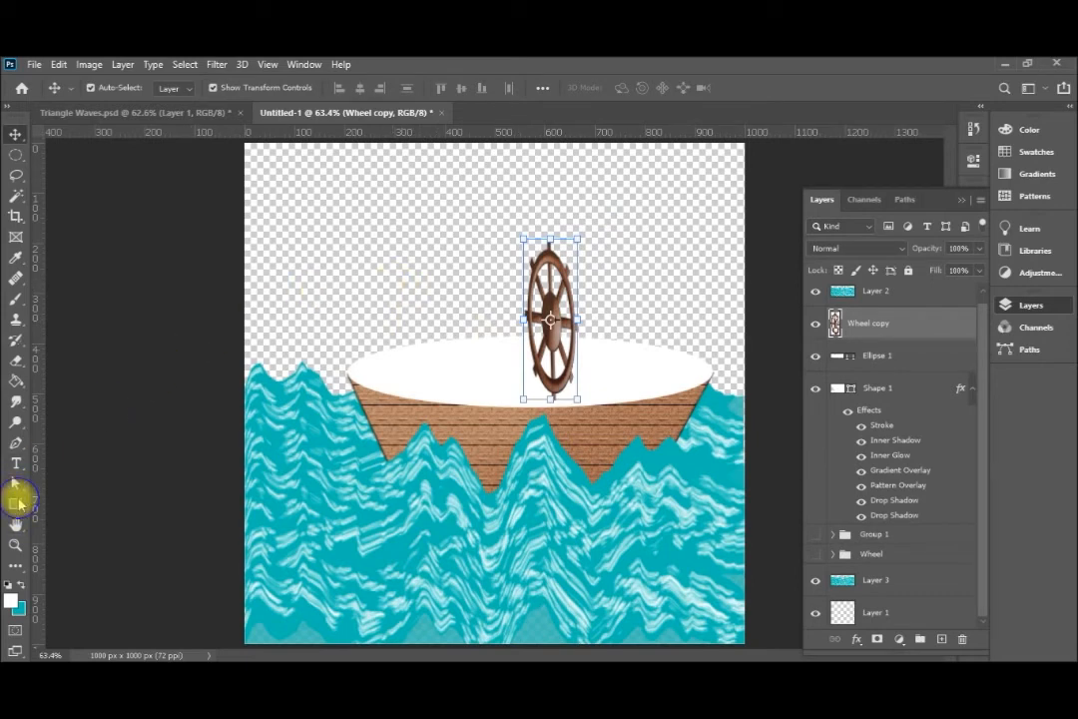
Draw a stick figure's torso, legs and arms gripping the wheel using 12 px weight lines with no fill and a 5 px blue stroke
{"action": "left_click", "coordinate": [18, 503]}
{"action": "left_click", "coordinate": [91, 564]}
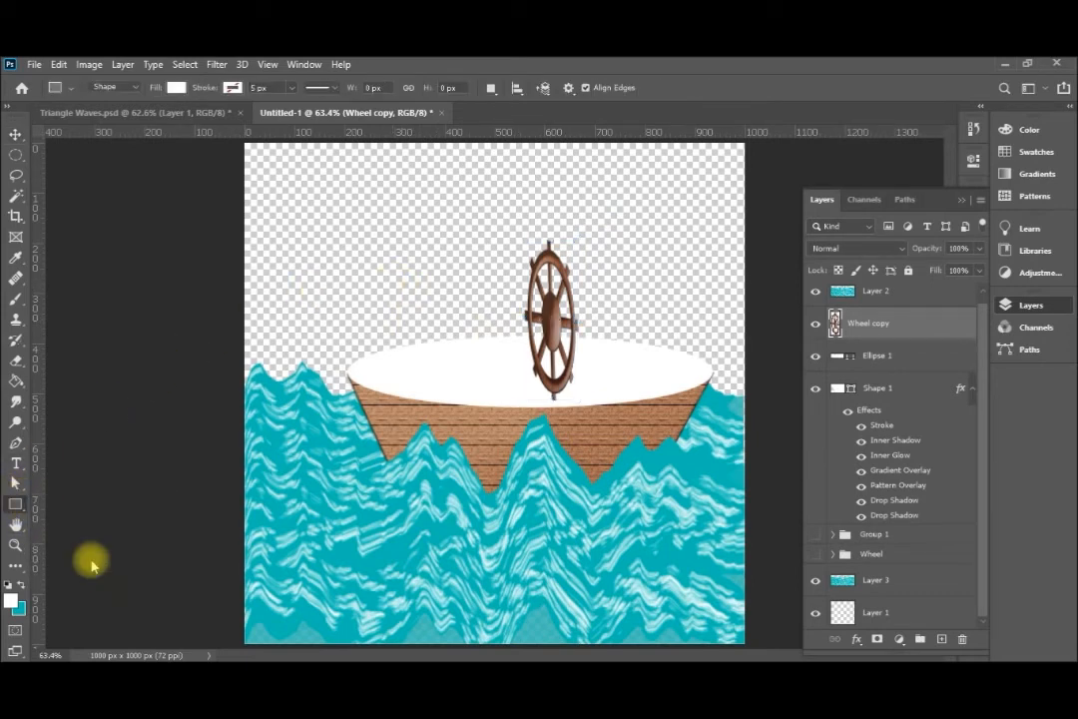
{"action": "left_click", "coordinate": [231, 88]}
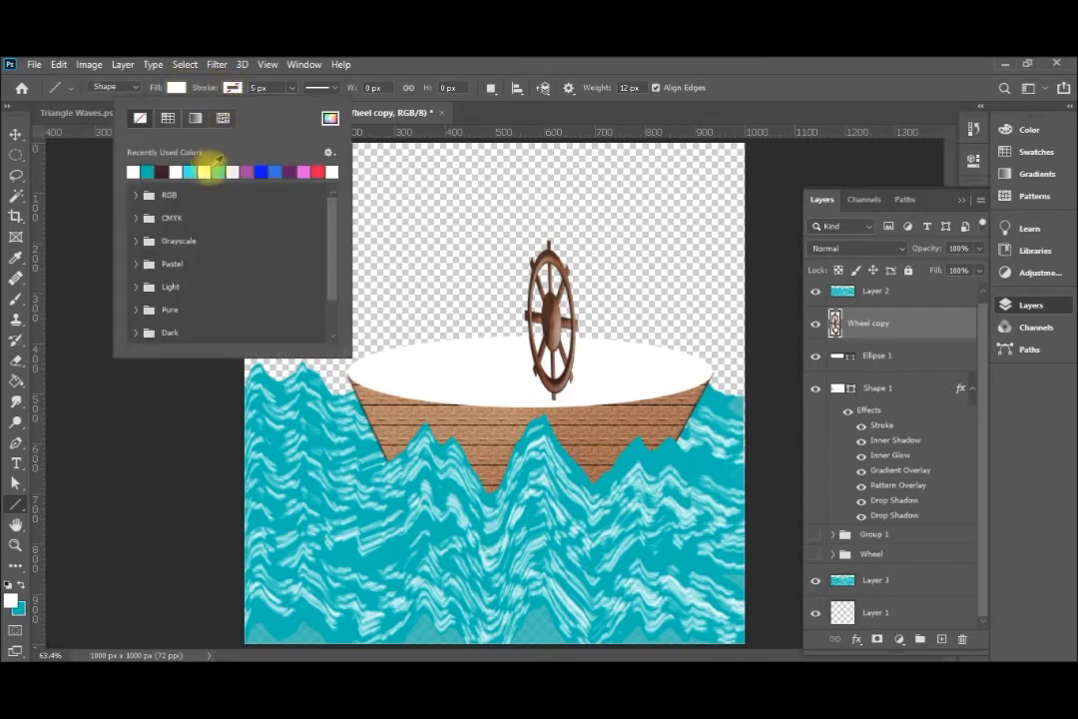
{"action": "left_click", "coordinate": [261, 171]}
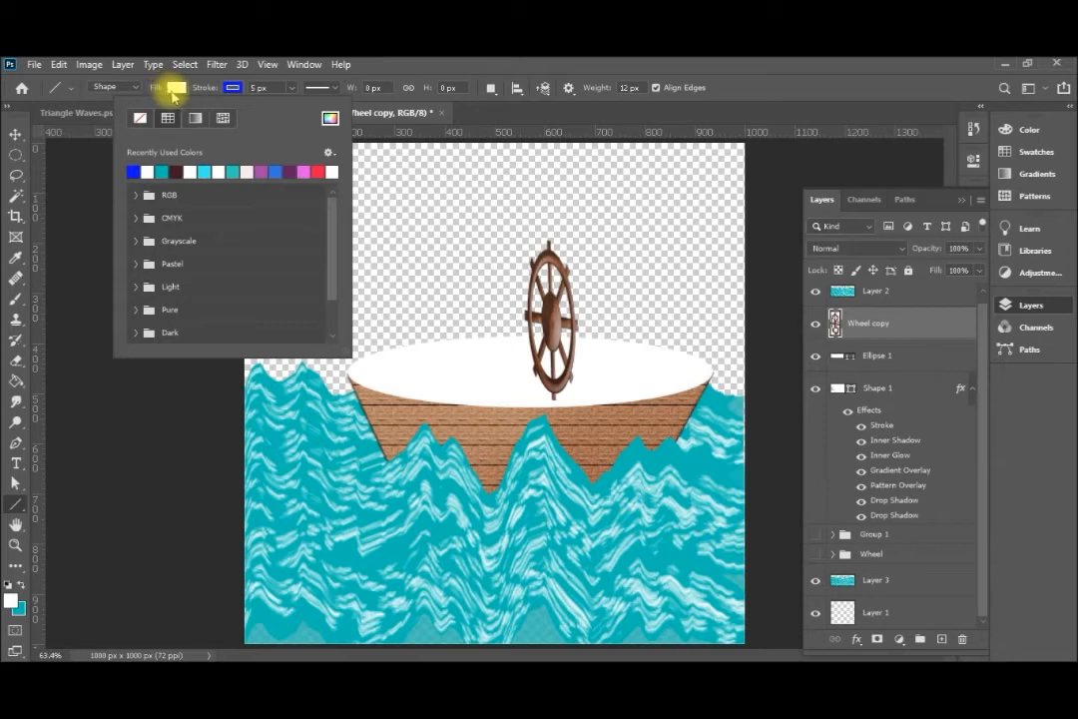
{"action": "left_click", "coordinate": [175, 88]}
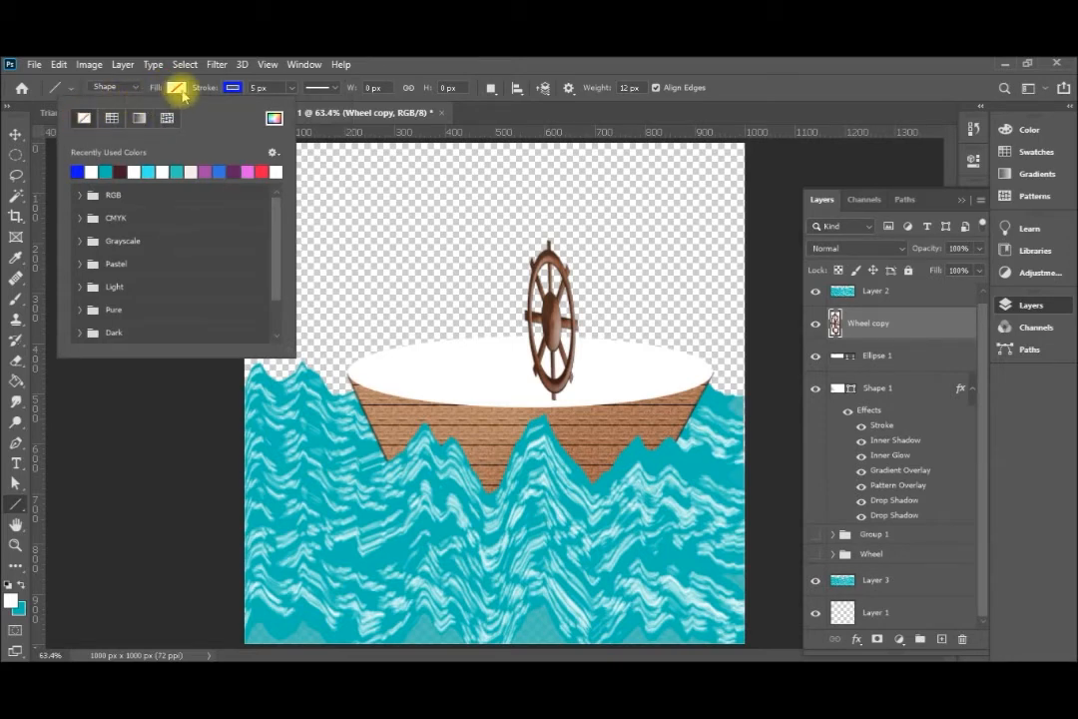
{"action": "left_click", "coordinate": [176, 87]}
{"action": "left_click", "coordinate": [629, 87]}
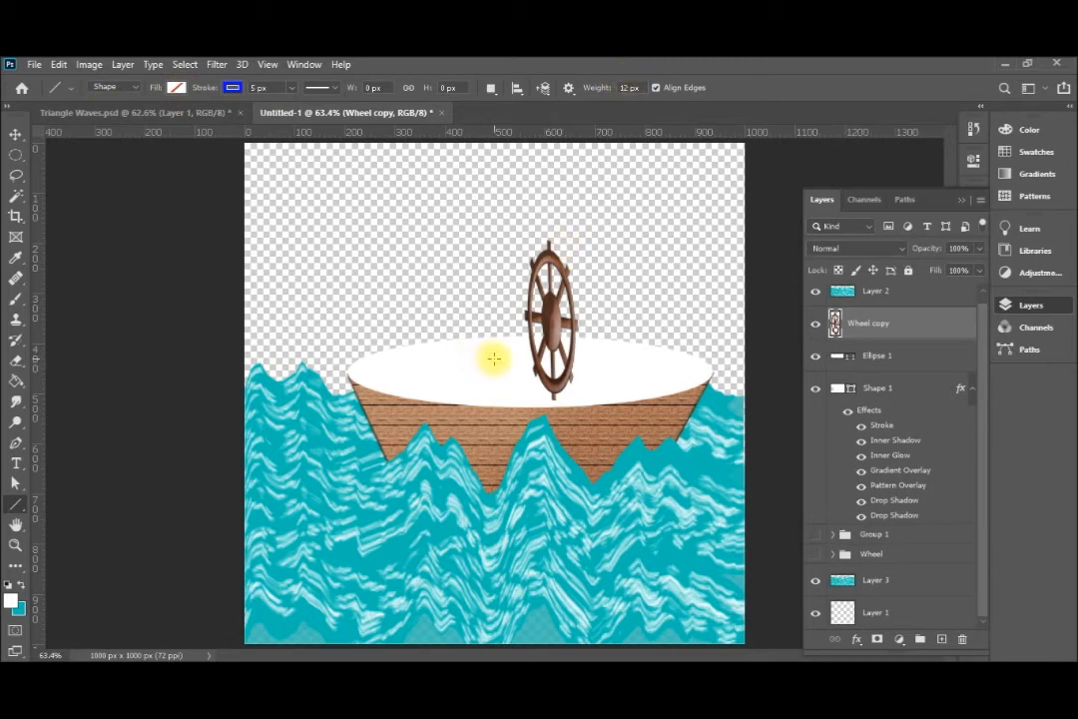
{"action": "left_click_drag", "start_coordinate": [494, 358], "coordinate": [500, 409]}
{"action": "left_click_drag", "start_coordinate": [507, 356], "coordinate": [571, 326]}
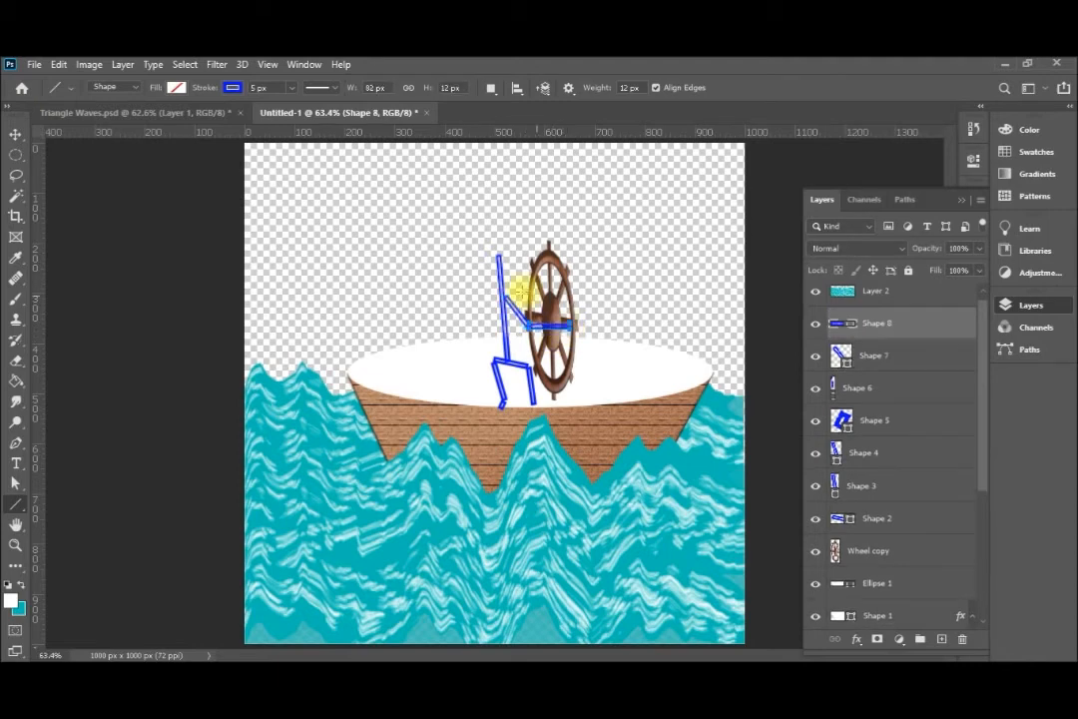
{"action": "left_click_drag", "start_coordinate": [505, 294], "coordinate": [548, 245]}
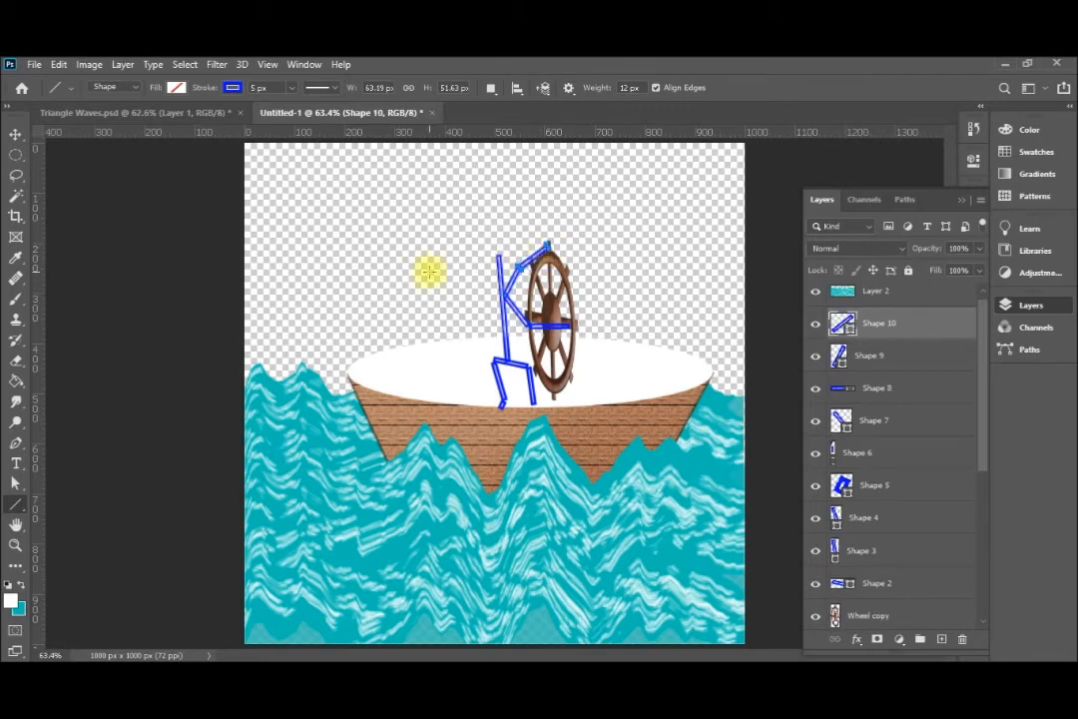
Draw an ellipse about 74 by 93 px over the top end of the torso as the stick figure's head
{"action": "left_click", "coordinate": [15, 505]}
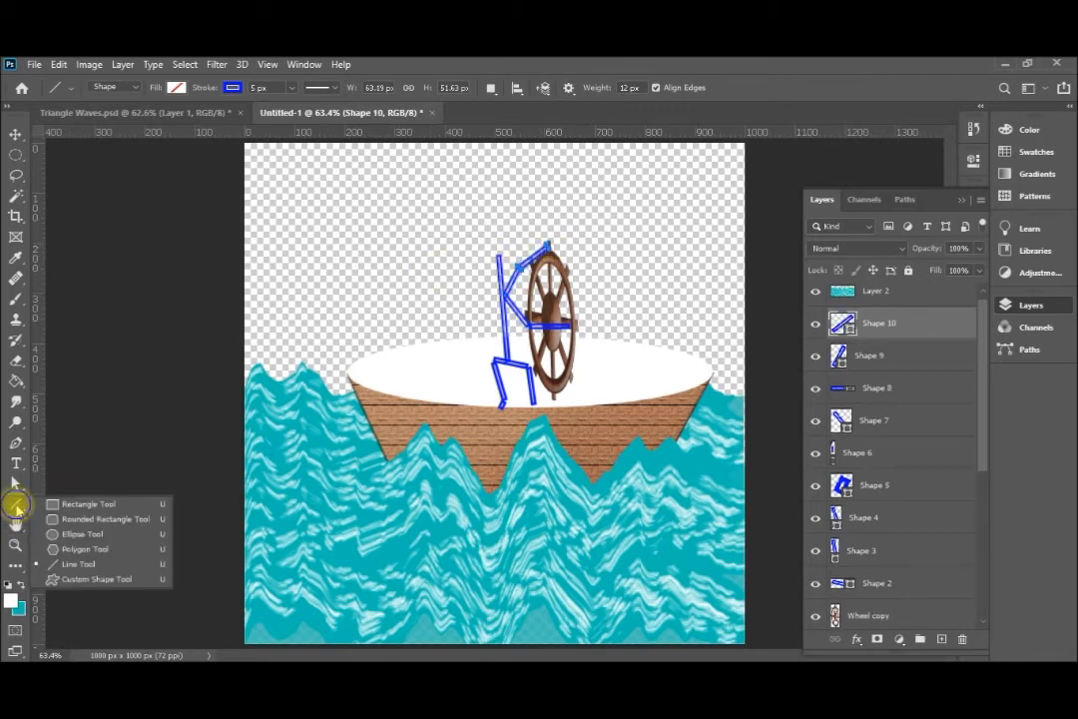
{"action": "left_click", "coordinate": [57, 537]}
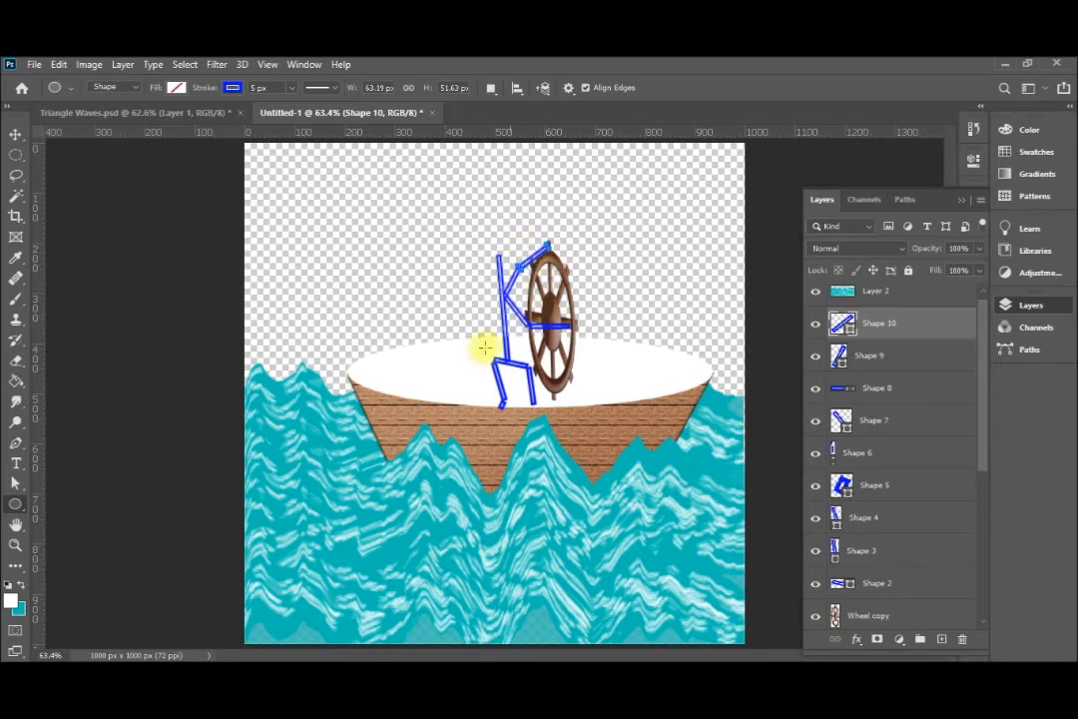
{"action": "left_click_drag", "start_coordinate": [480, 218], "coordinate": [513, 262]}
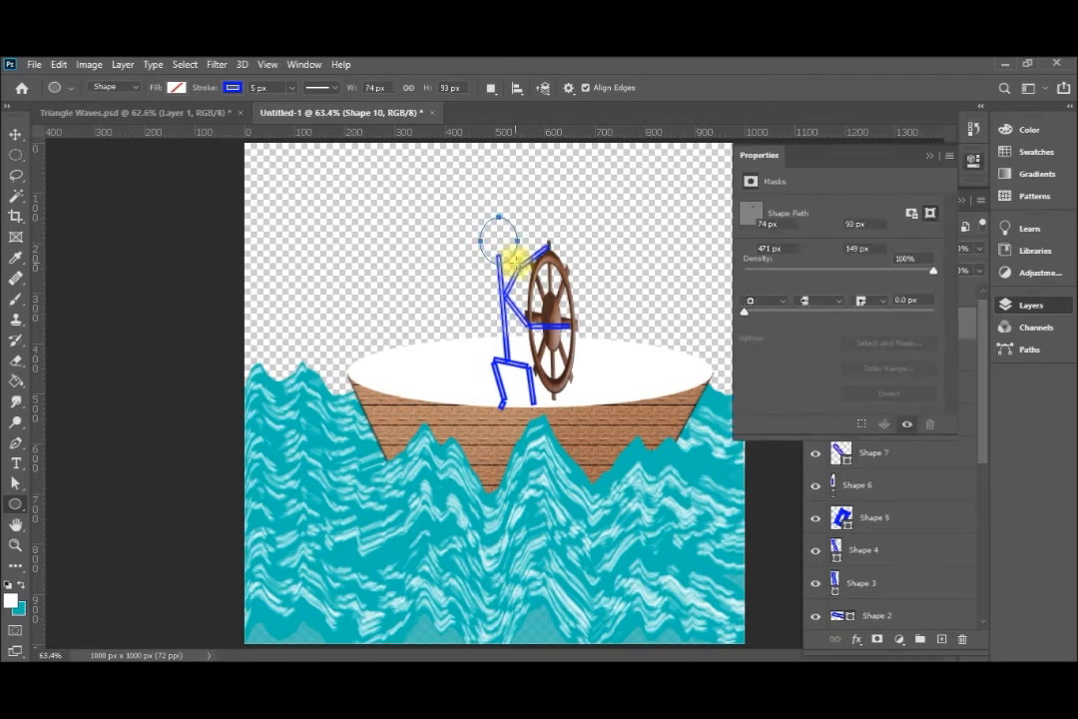
Nudge the head ellipse up 14 px so it sits on top of the torso line
{"action": "key", "text": "v"}
{"action": "key", "text": "Up"}
{"action": "key", "text": "Up"}
{"action": "key", "text": "Up"}
{"action": "key", "text": "Up"}
{"action": "key", "text": "Up"}
{"action": "key", "text": "Up"}
{"action": "key", "text": "Up"}
{"action": "key", "text": "Up"}
{"action": "key", "text": "Up"}
{"action": "key", "text": "Up"}
{"action": "key", "text": "Up"}
{"action": "key", "text": "Up"}
{"action": "key", "text": "Up"}
{"action": "key", "text": "Up"}
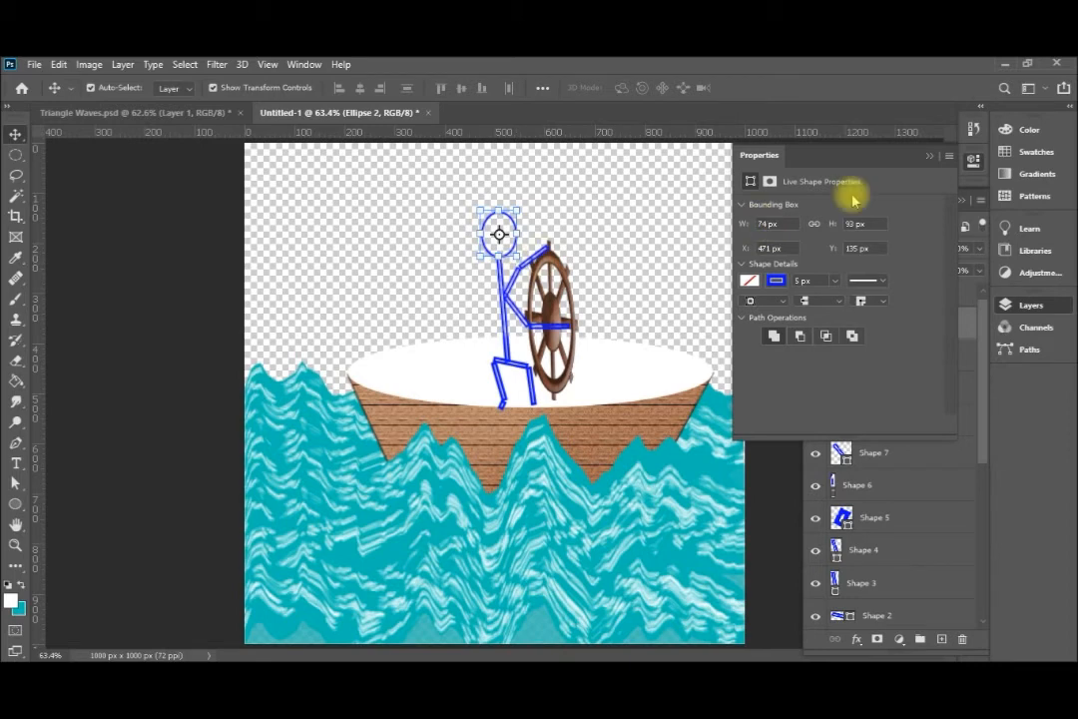
{"action": "left_click", "coordinate": [932, 158]}
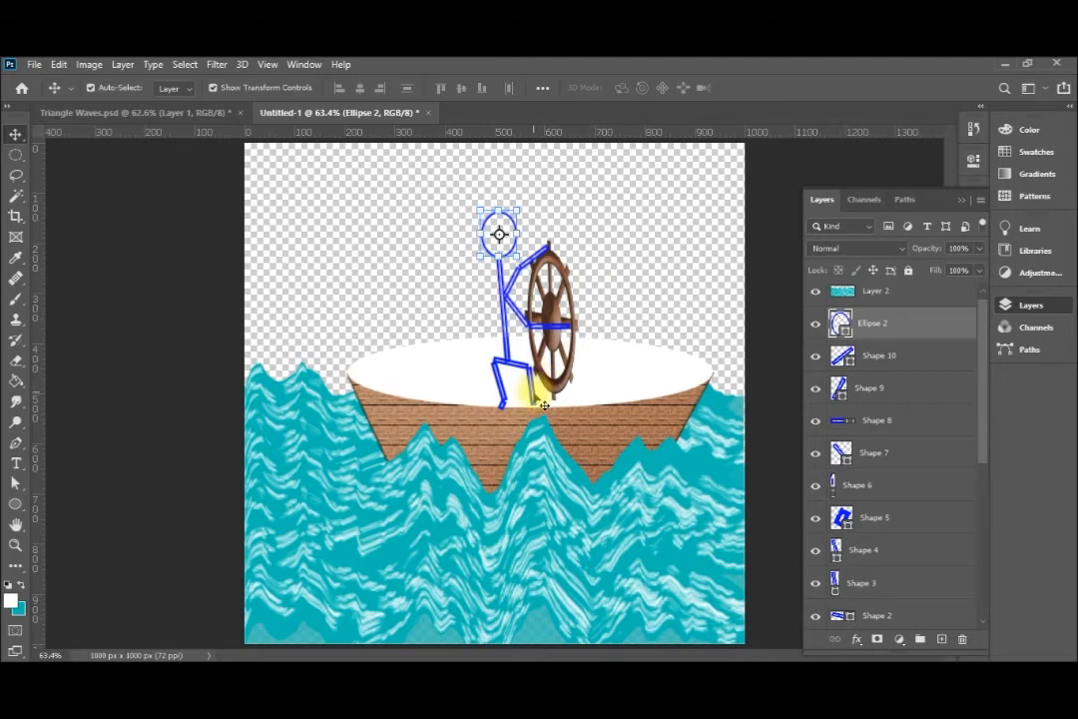
Stretch the stick figure's front lower leg downward to about 113% of its height
{"action": "left_click", "coordinate": [529, 386]}
{"action": "key", "text": "ctrl+t"}
{"action": "left_click_drag", "start_coordinate": [530, 404], "coordinate": [529, 409]}
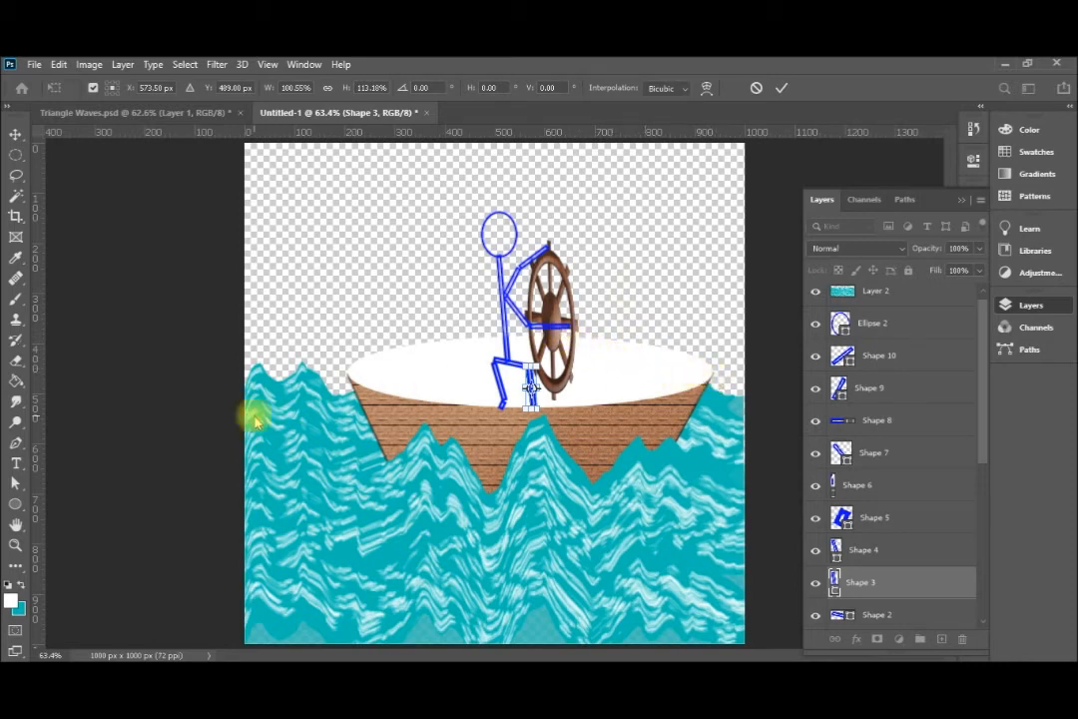
Draw a rectangle about 236 by 43 px across the deck from beside the wheel to the boat's bow end
{"action": "left_click", "coordinate": [15, 505]}
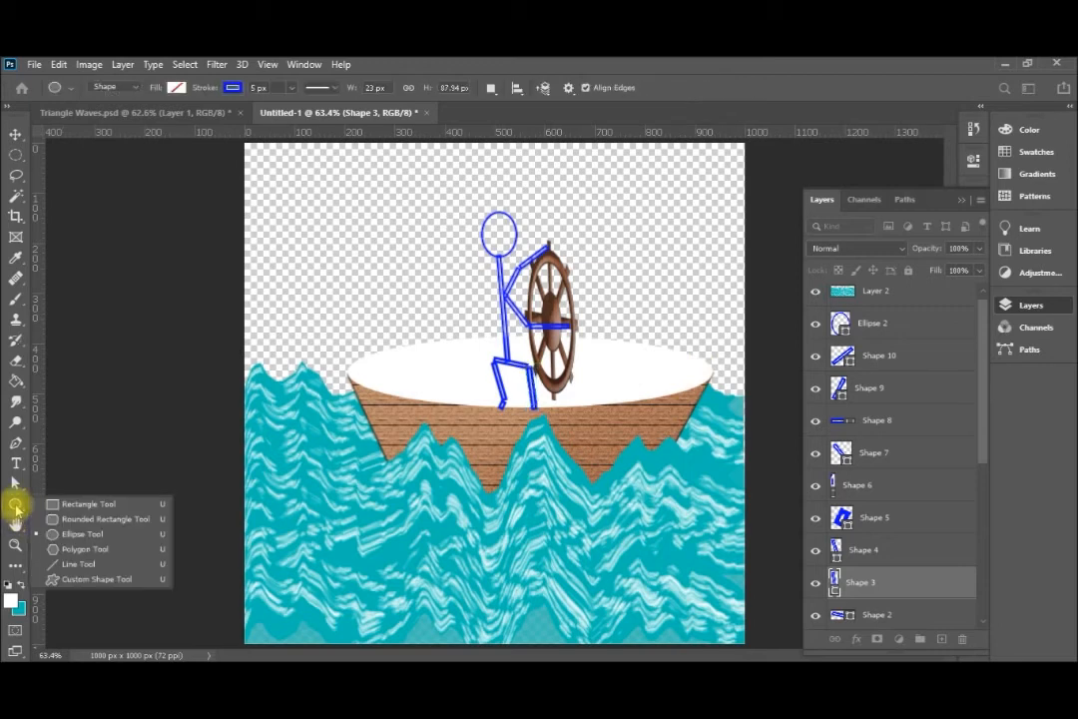
{"action": "left_click", "coordinate": [60, 504]}
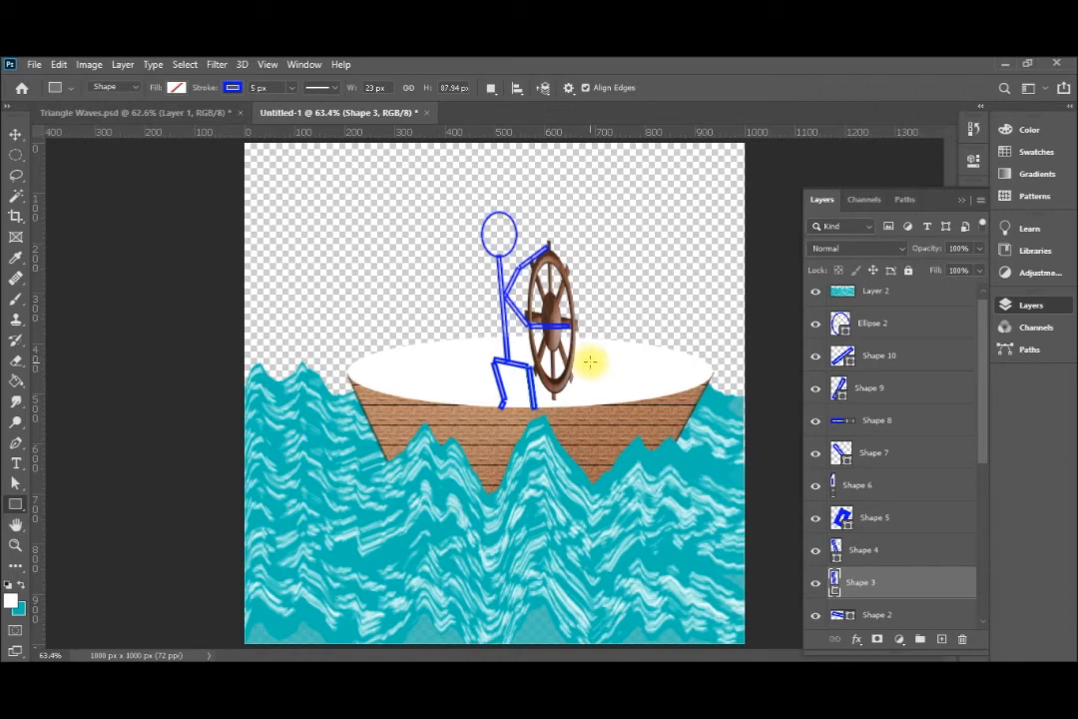
{"action": "left_click_drag", "start_coordinate": [592, 361], "coordinate": [707, 373]}
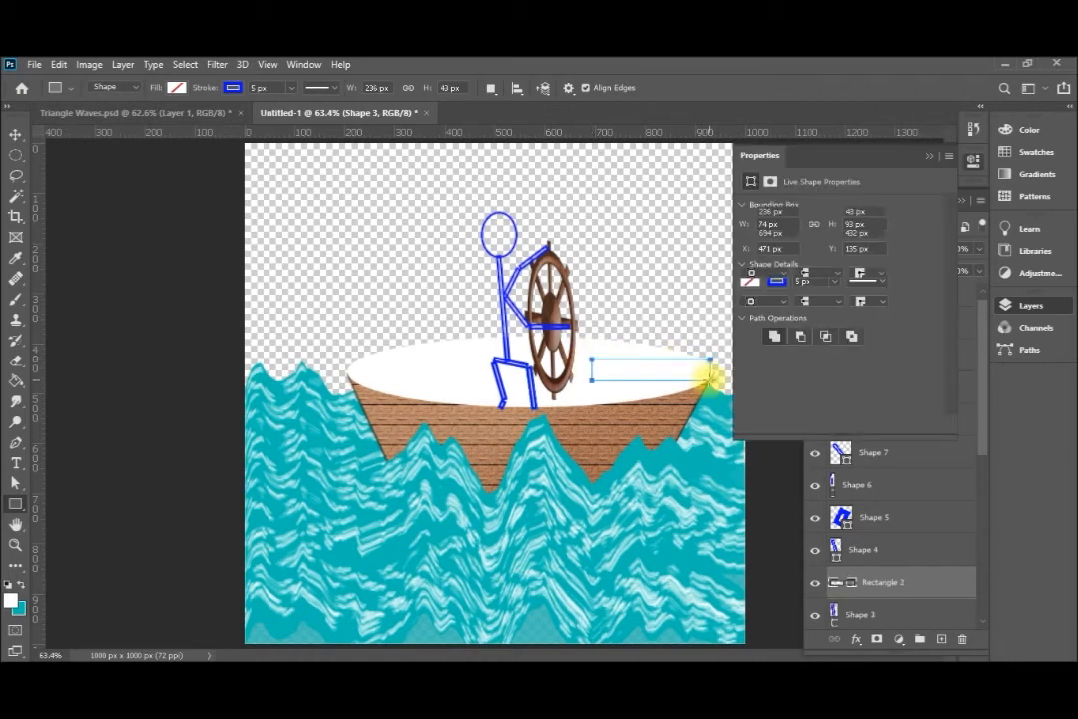
Give the deck rectangle a white fill with no stroke and apply the light wood plank style from the Natural set
{"action": "left_click", "coordinate": [930, 155]}
{"action": "left_click", "coordinate": [176, 87]}
{"action": "left_click", "coordinate": [77, 172]}
{"action": "left_click", "coordinate": [232, 89]}
{"action": "left_click", "coordinate": [134, 118]}
{"action": "left_click", "coordinate": [962, 200]}
{"action": "left_click", "coordinate": [971, 252]}
{"action": "left_click", "coordinate": [813, 402]}
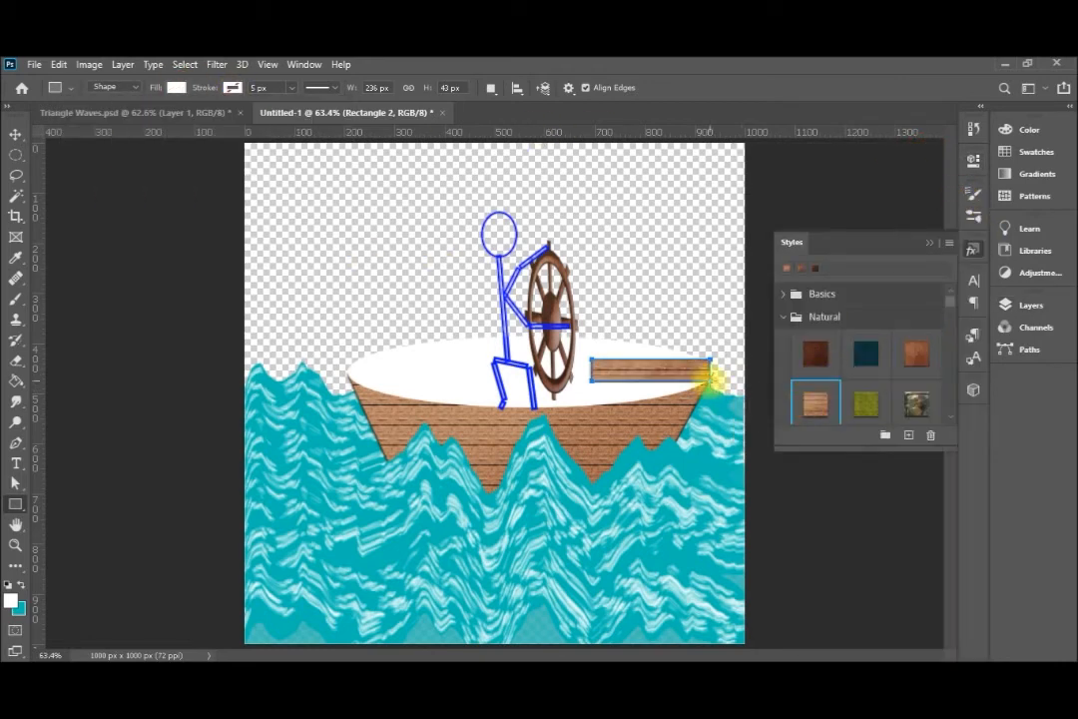
Flatten the wooden plank rectangle to about 56% height and skew it horizontally by about 14.7°
{"action": "left_click", "coordinate": [711, 379]}
{"action": "key", "text": "v"}
{"action": "key", "text": "Return"}
{"action": "key", "text": "v"}
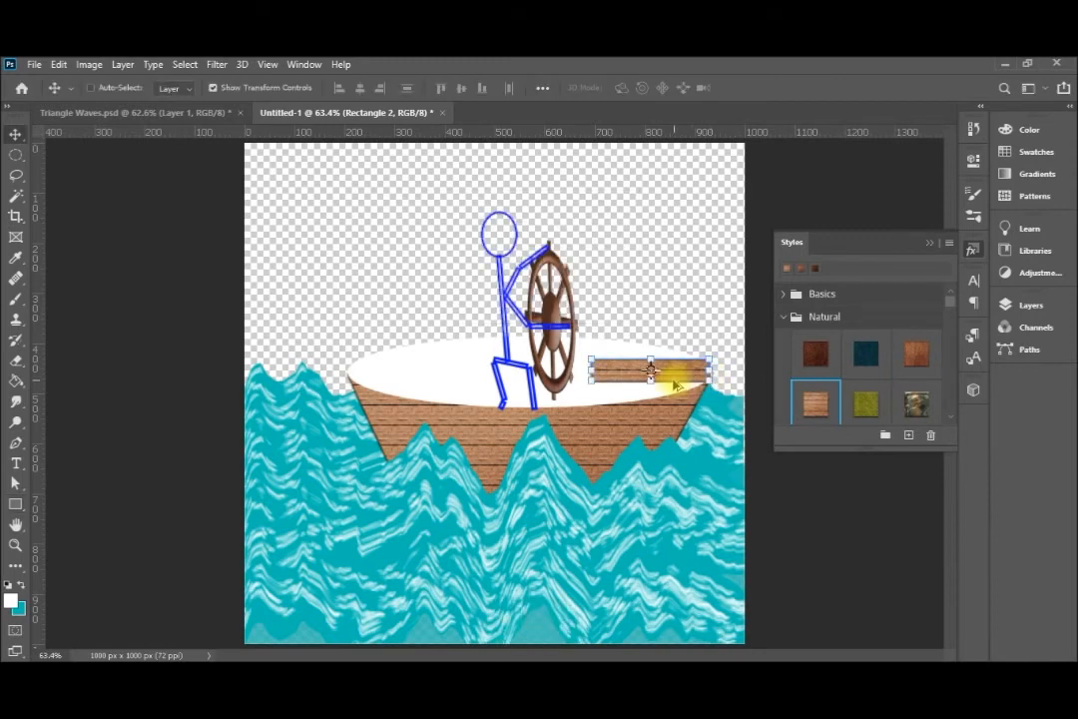
{"action": "left_click_drag", "start_coordinate": [651, 382], "coordinate": [652, 377]}
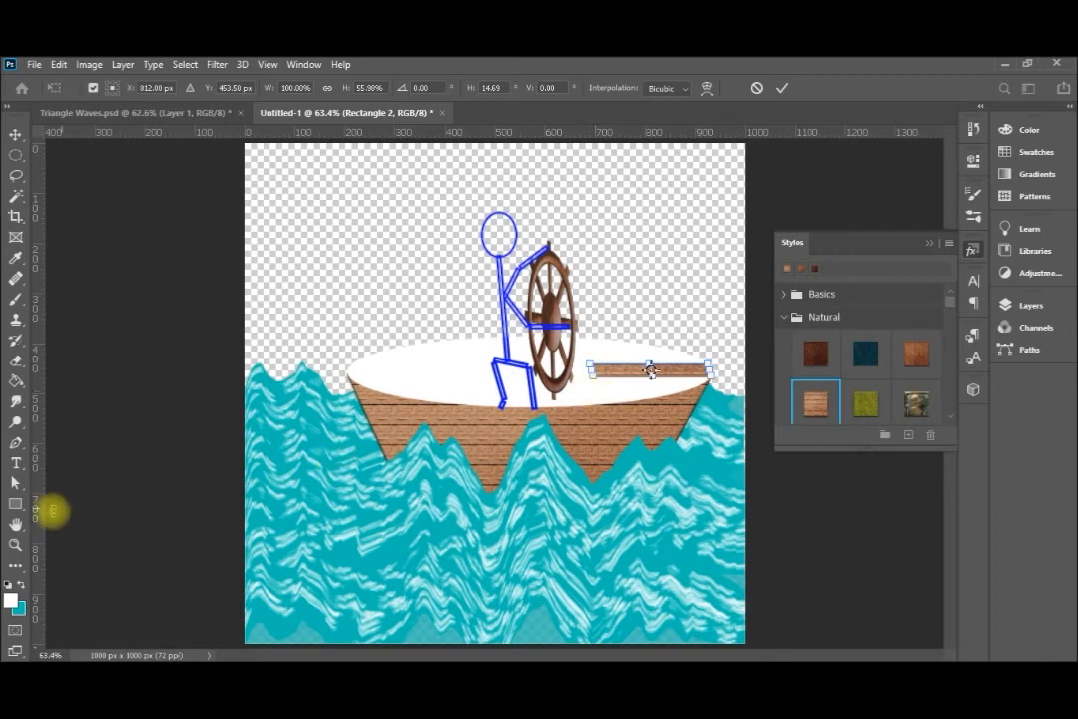
Draw an upright rectangle about 45 by 80 px at the plank's wheel-side end and apply the same wood plank style
{"action": "right_click", "coordinate": [16, 505]}
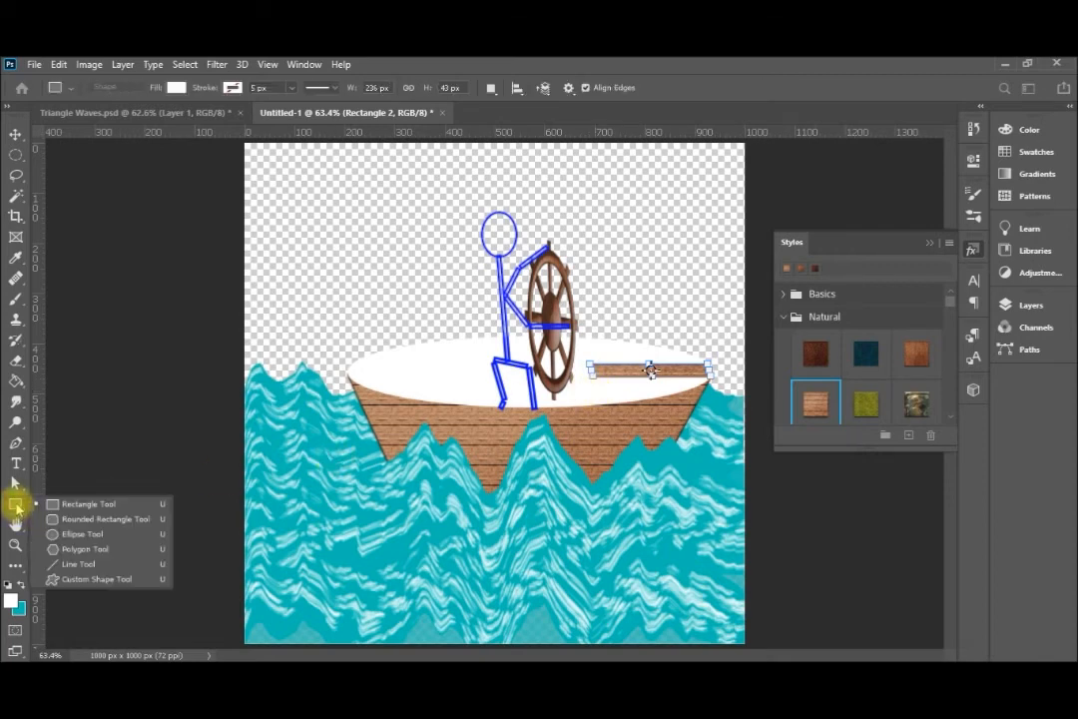
{"action": "left_click", "coordinate": [84, 508]}
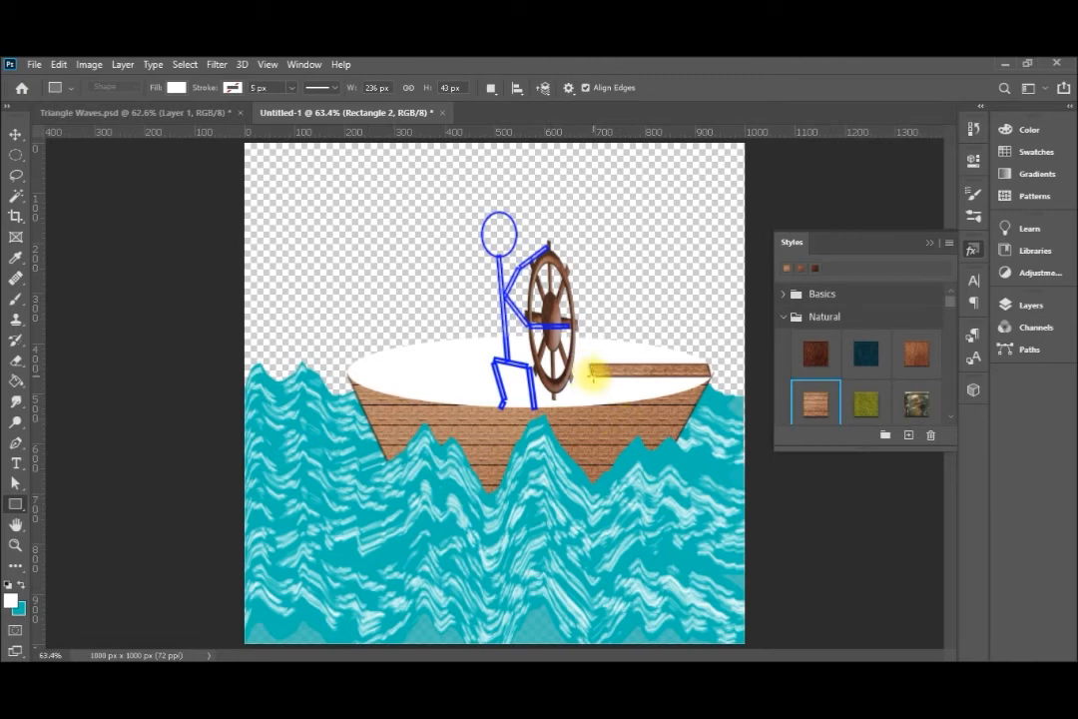
{"action": "left_click_drag", "start_coordinate": [588, 366], "coordinate": [610, 404]}
{"action": "left_click", "coordinate": [929, 156]}
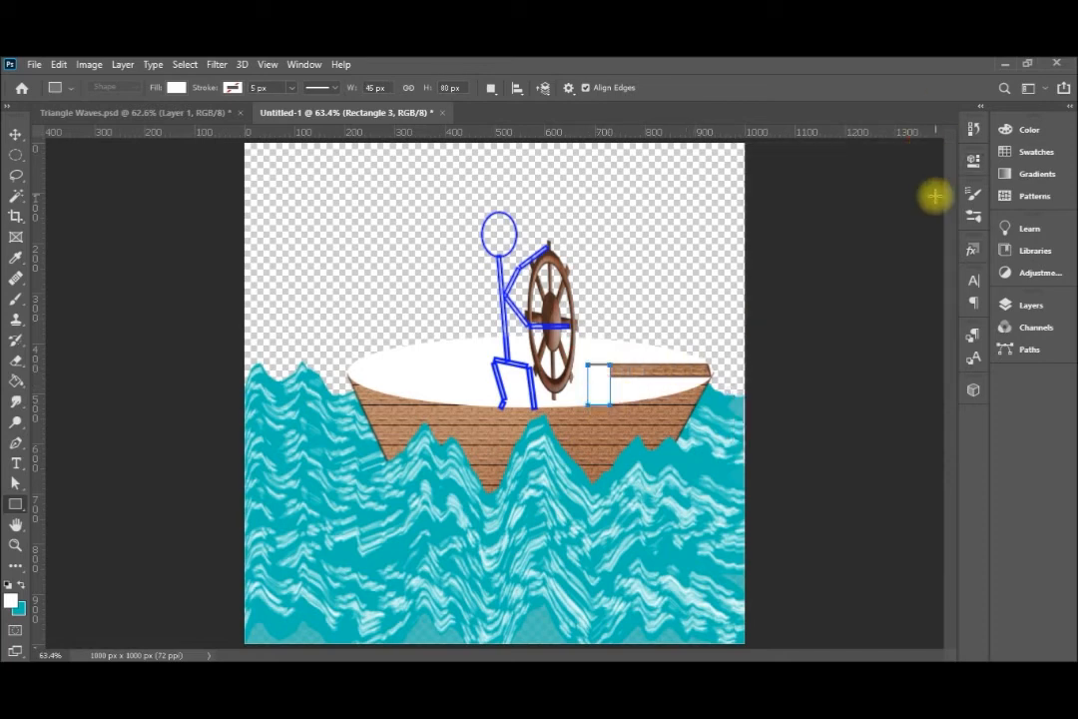
{"action": "left_click", "coordinate": [974, 248]}
{"action": "left_click", "coordinate": [811, 401]}
Reorder the layers so that the Rectangle 2 plank lies above the Rectangle 3 upright
{"action": "key", "text": "F7"}
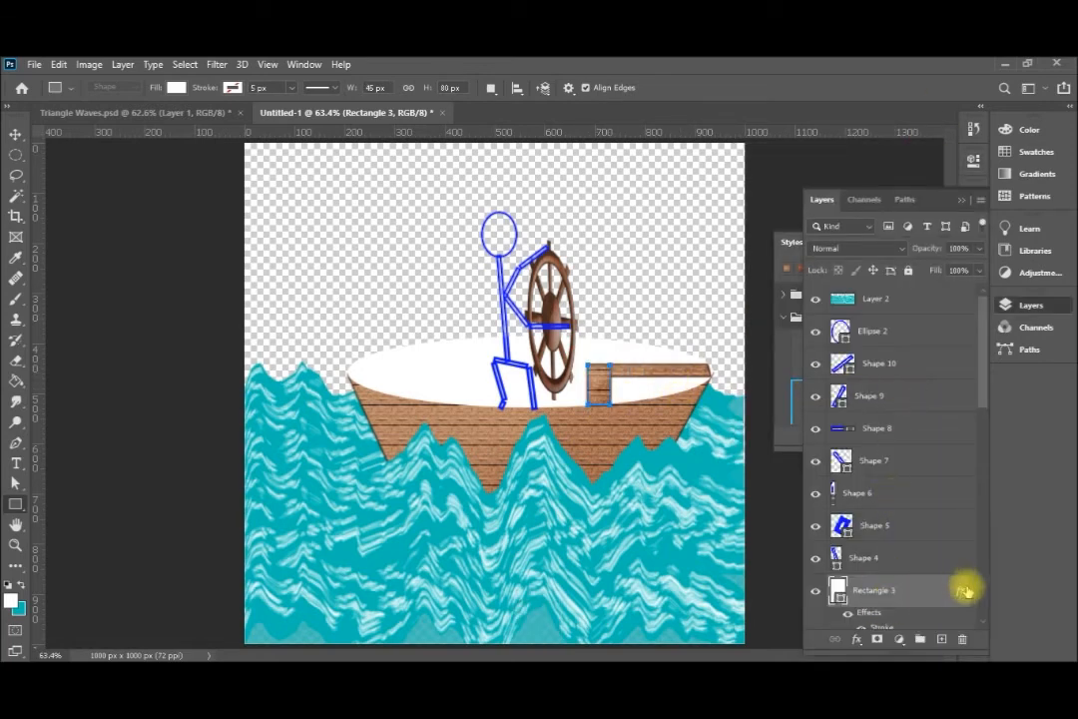
{"action": "left_click_drag", "start_coordinate": [985, 387], "coordinate": [975, 441]}
{"action": "left_click_drag", "start_coordinate": [902, 437], "coordinate": [900, 417]}
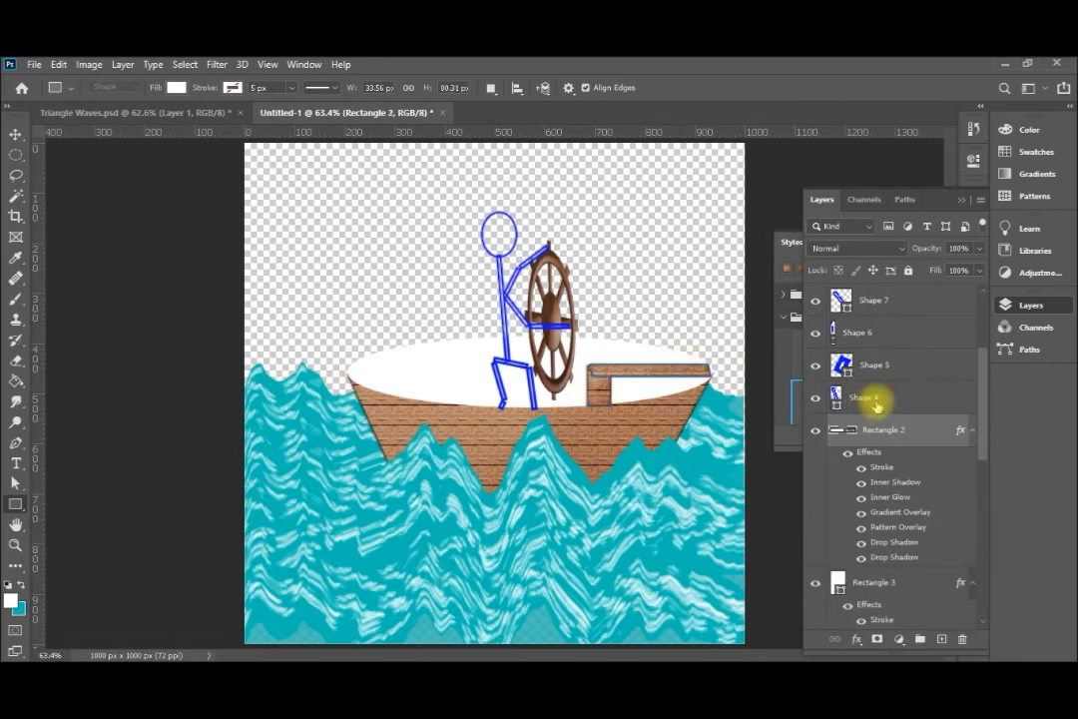
Group all the stick-figure layers from Shape 4 up to Ellipse 2
{"action": "left_click", "coordinate": [876, 401]}
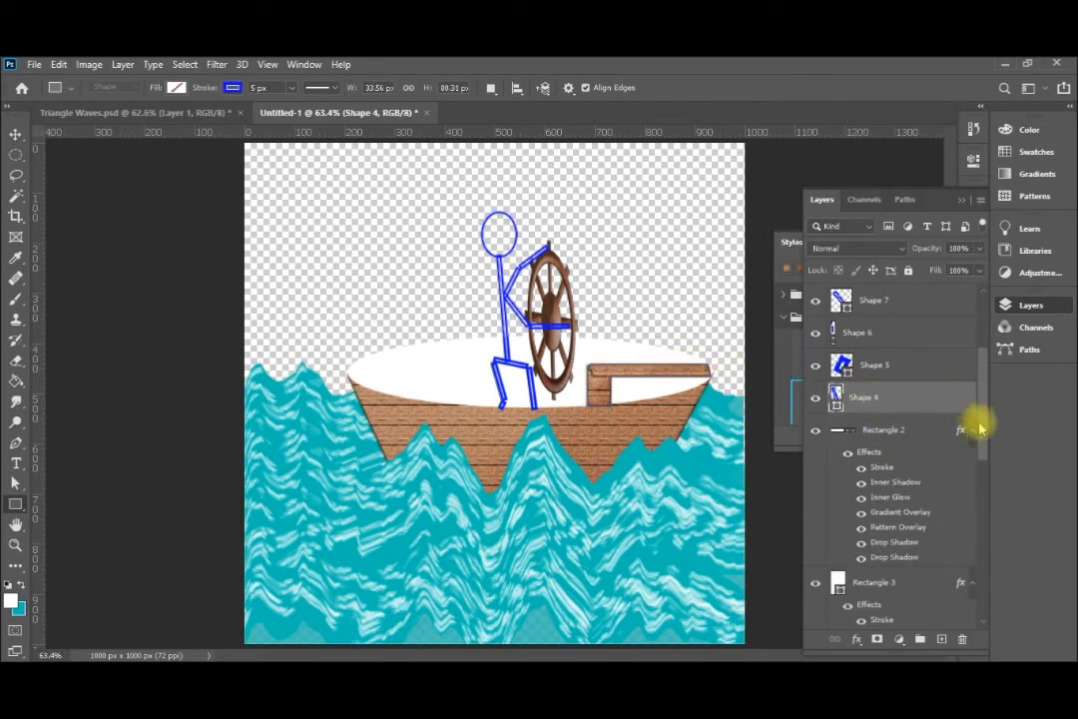
{"action": "left_click_drag", "start_coordinate": [984, 428], "coordinate": [976, 342]}
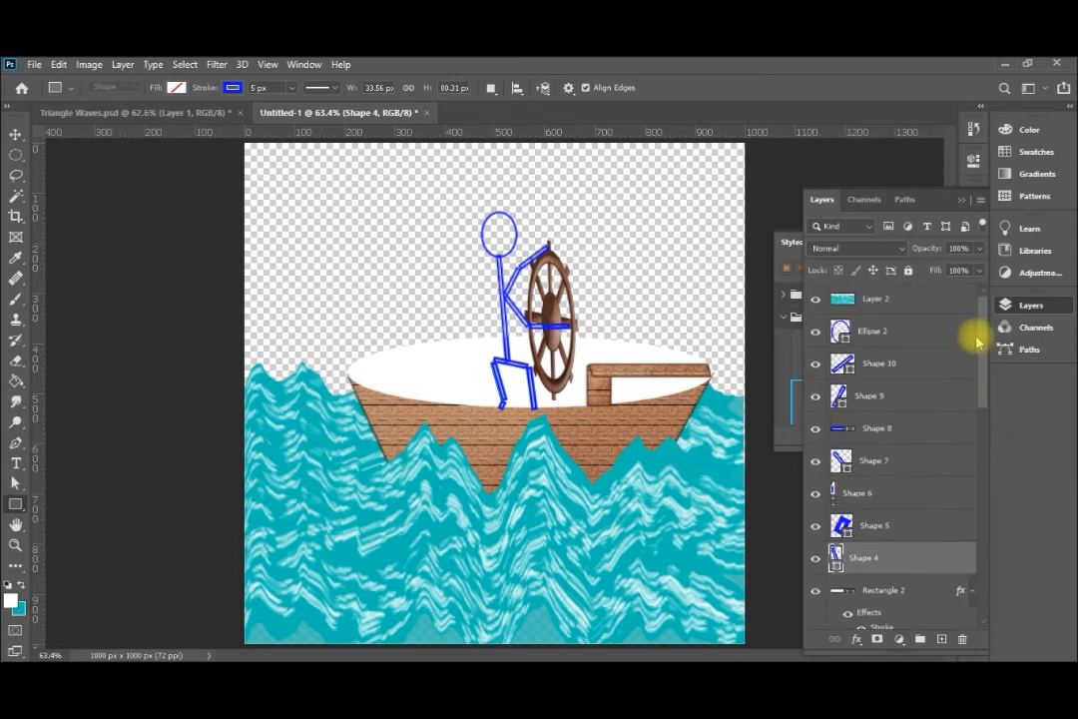
{"action": "left_click", "coordinate": [892, 337], "text": "ctrl"}
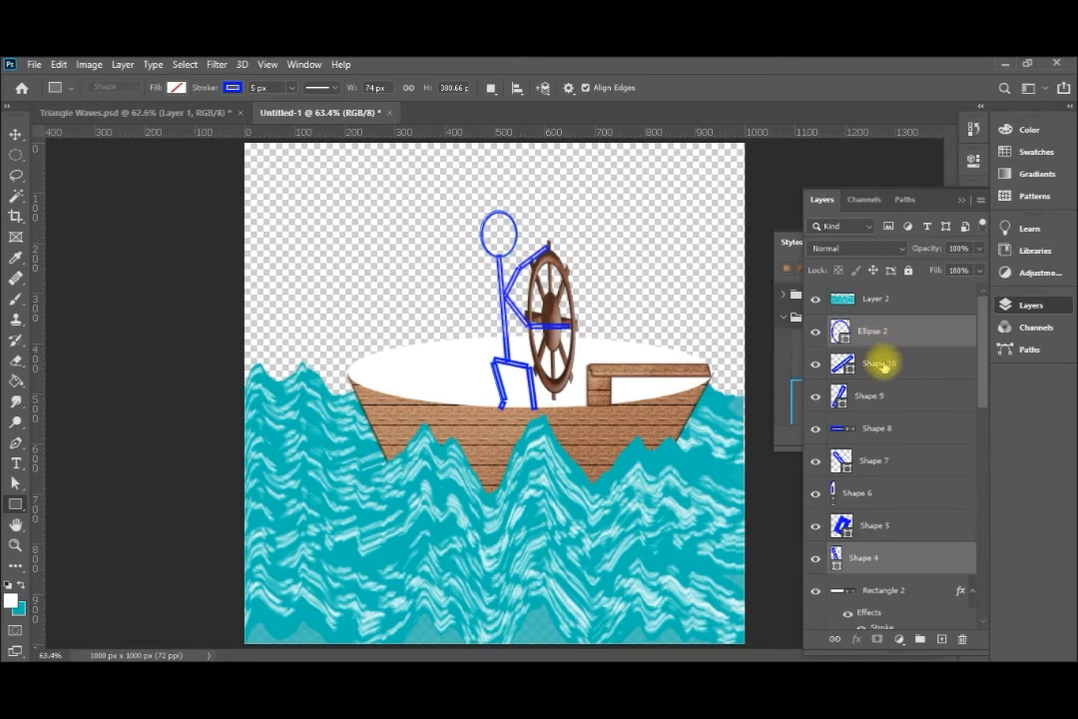
{"action": "left_click", "coordinate": [881, 366], "text": "shift"}
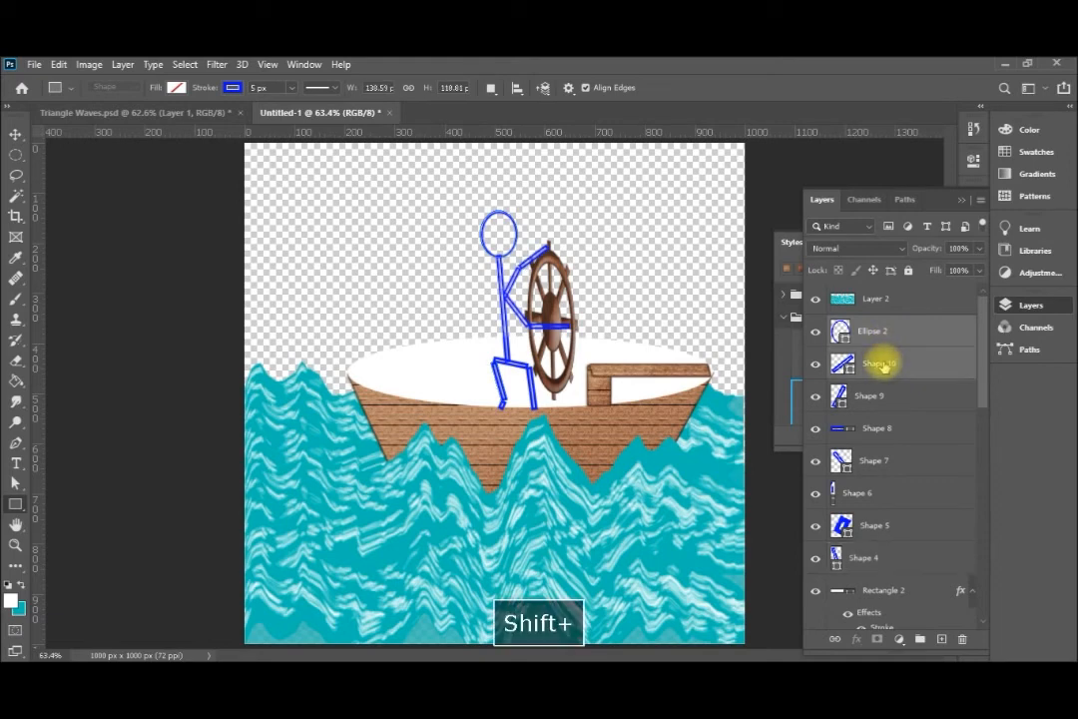
{"action": "left_click", "coordinate": [862, 562], "text": "shift"}
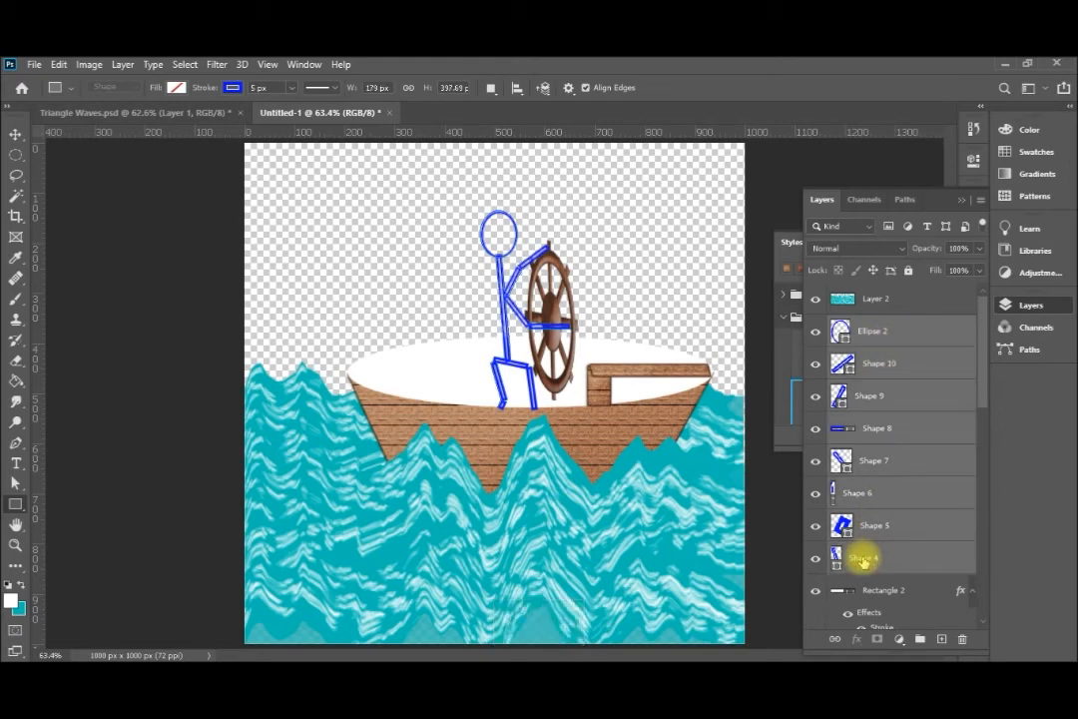
{"action": "key", "text": "ctrl+g"}
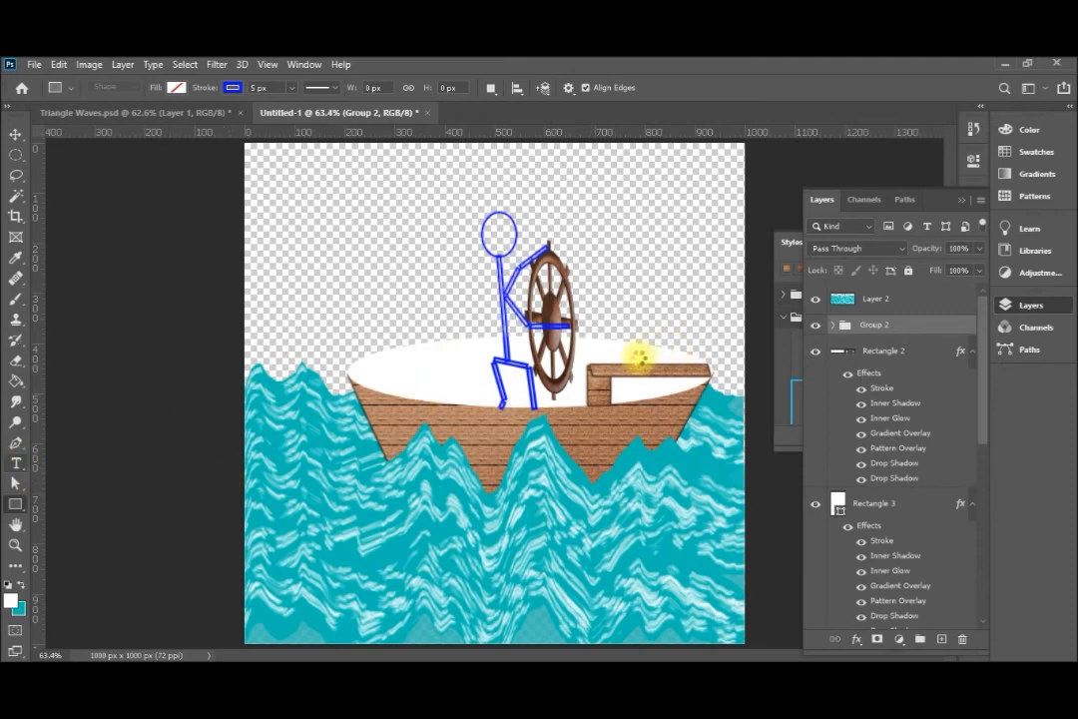
Add the text "SOUL" in 36 pt Comic Sans MS just above the deck plank and color it green
{"action": "key", "text": "t"}
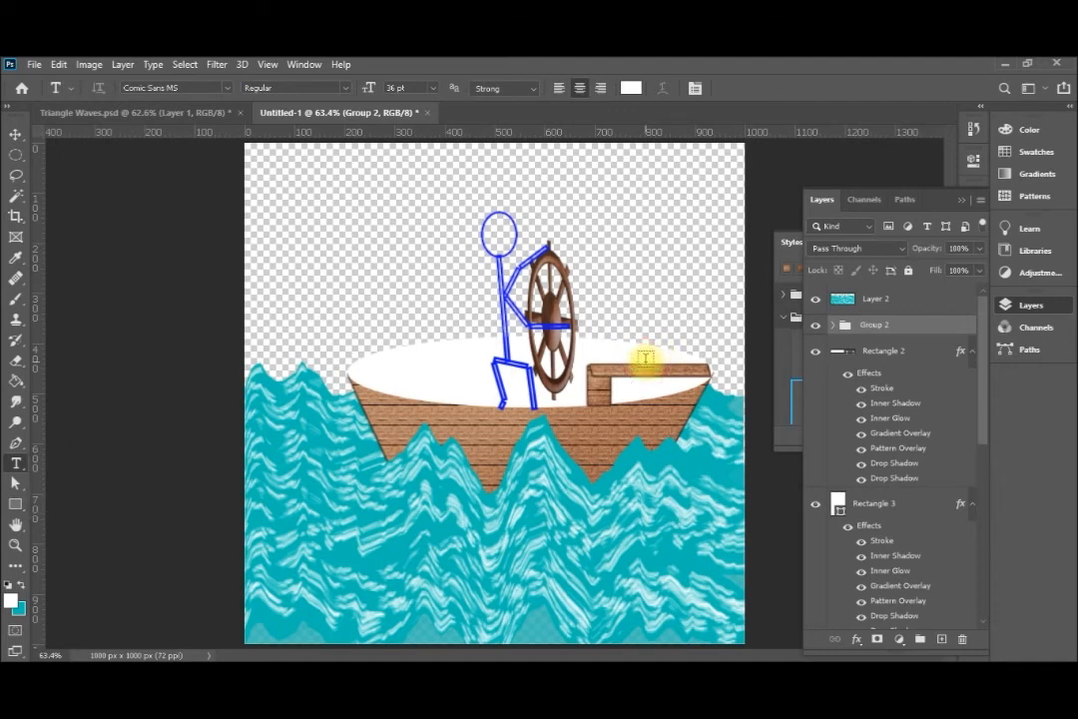
{"action": "left_click", "coordinate": [647, 358]}
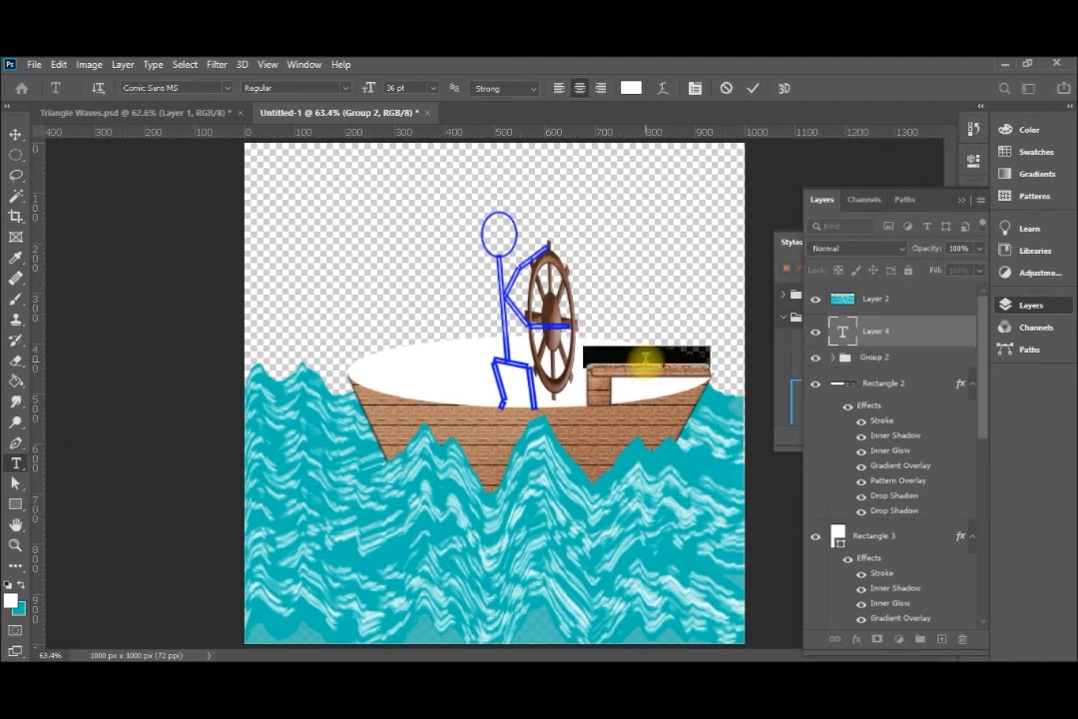
{"action": "type", "text": "SUL"}
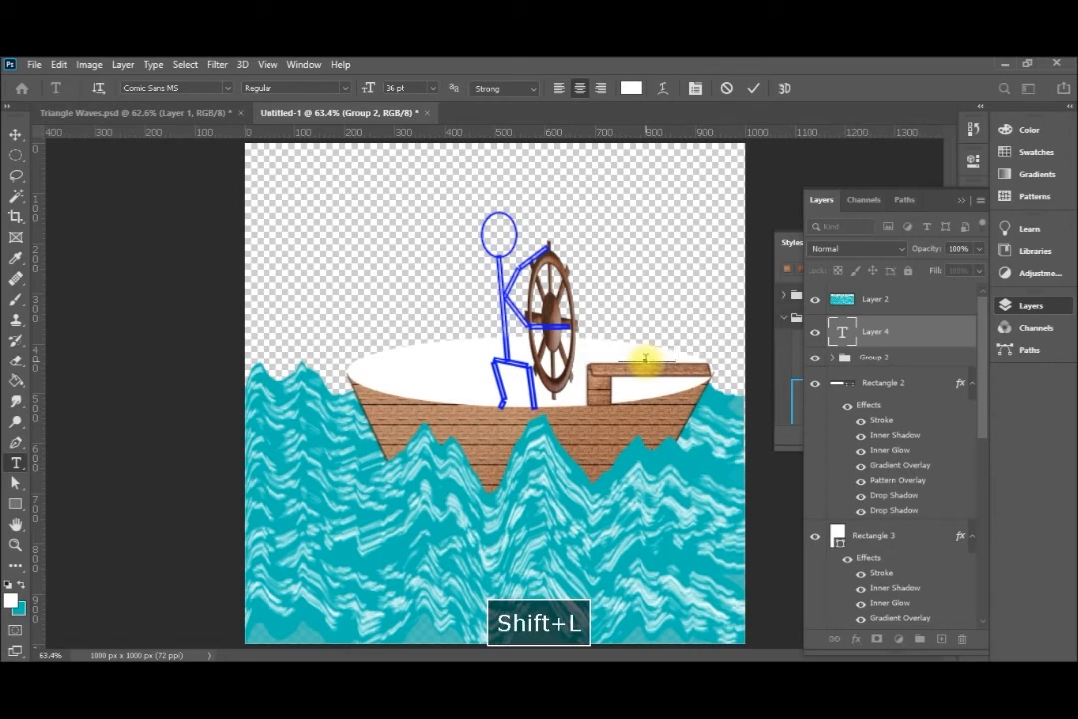
{"action": "key", "text": "shift+Home"}
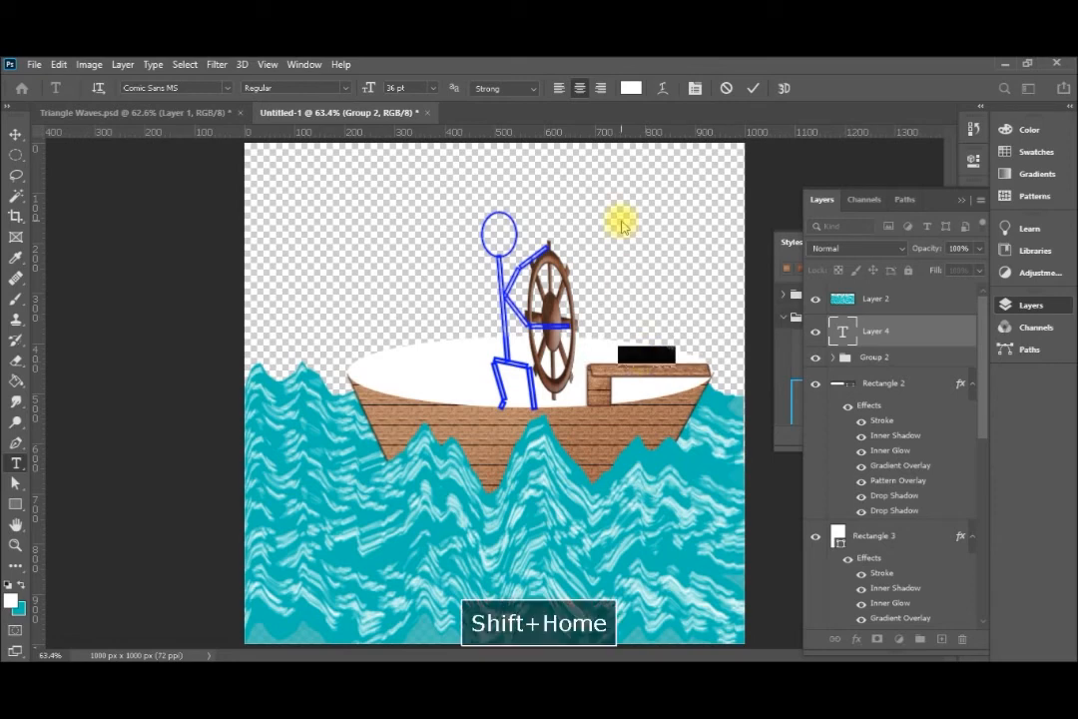
{"action": "left_click", "coordinate": [631, 88]}
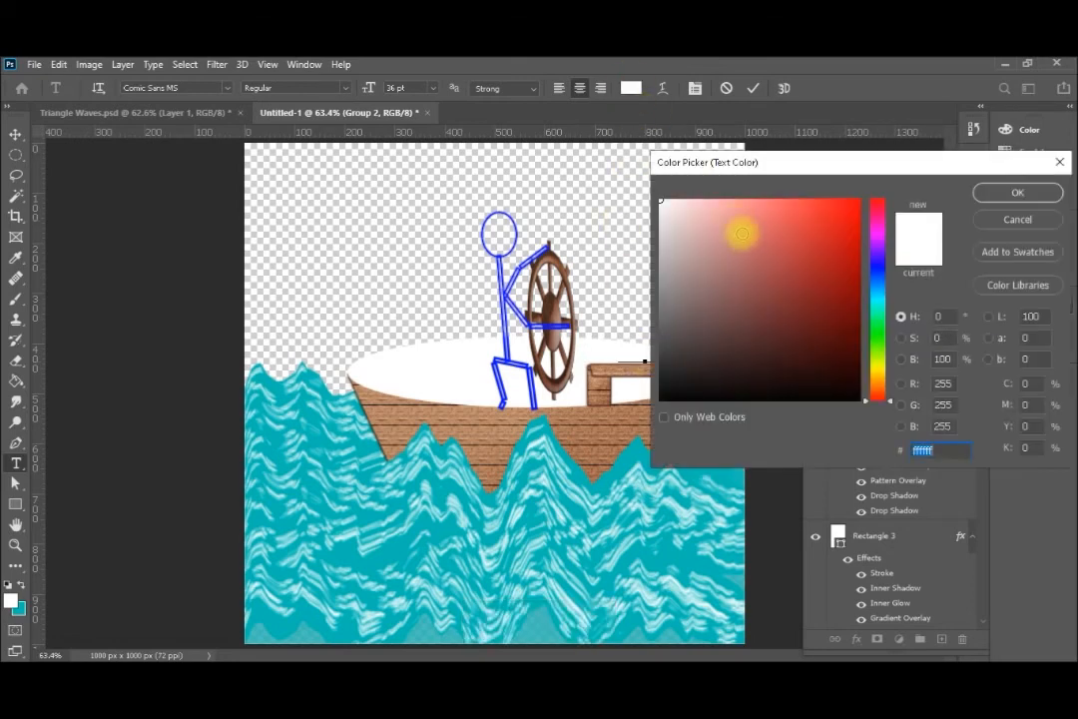
{"action": "left_click", "coordinate": [865, 334]}
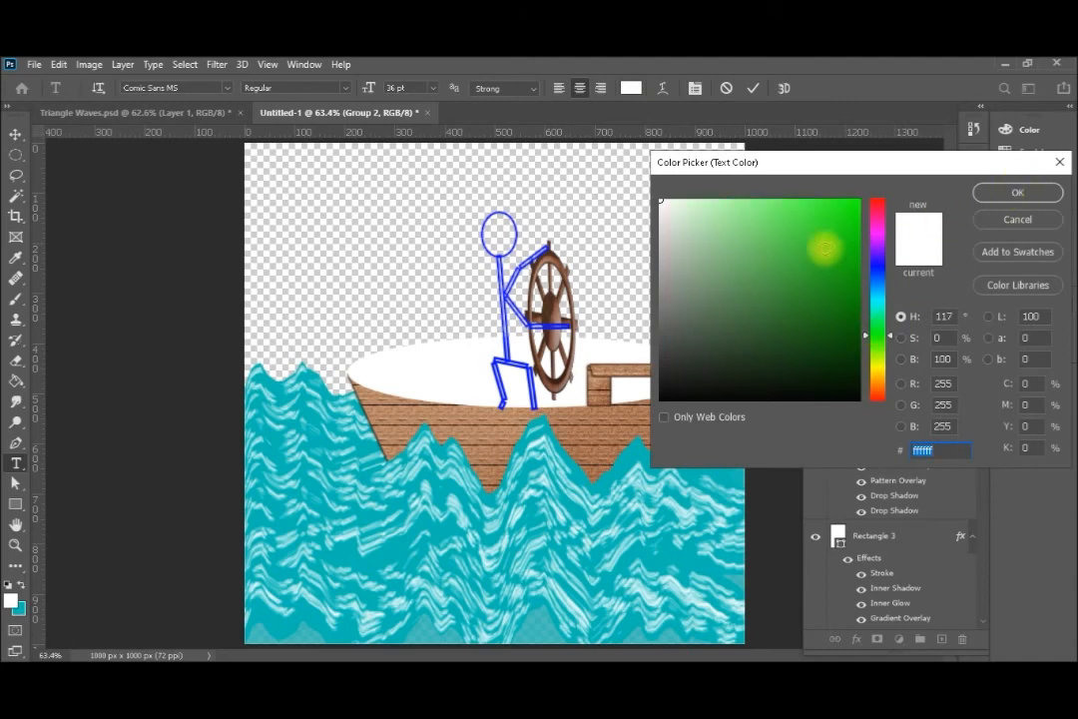
{"action": "left_click", "coordinate": [818, 238]}
{"action": "left_click", "coordinate": [999, 193]}
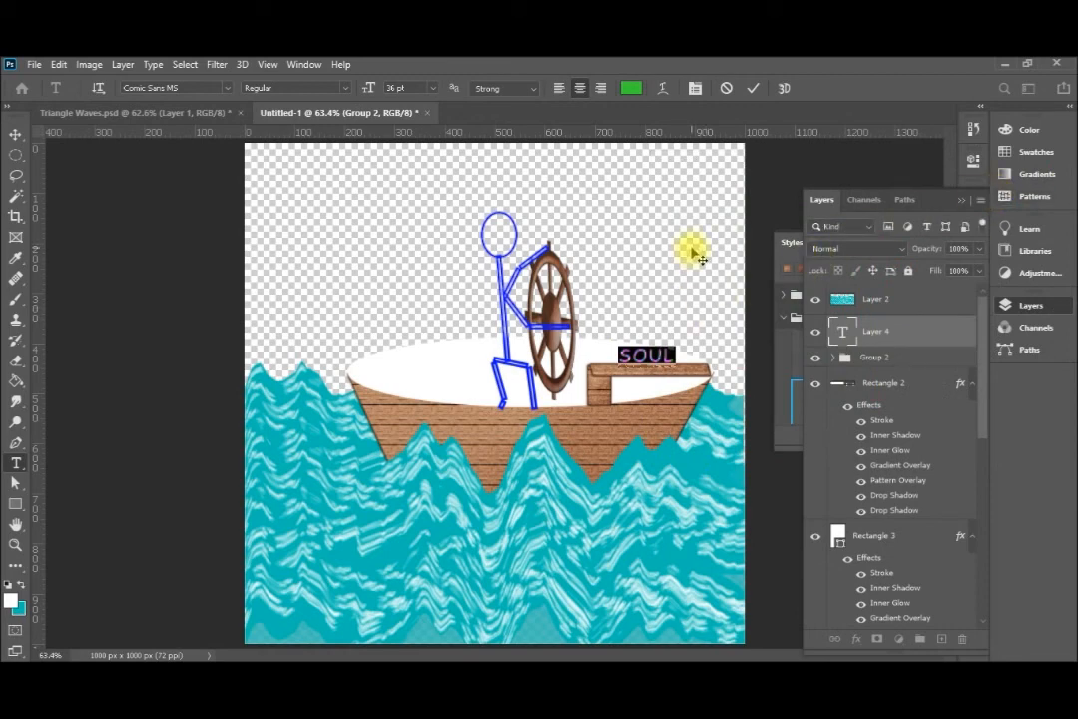
Convert the green SOUL text into a 3D extrusion
{"action": "left_click", "coordinate": [786, 87]}
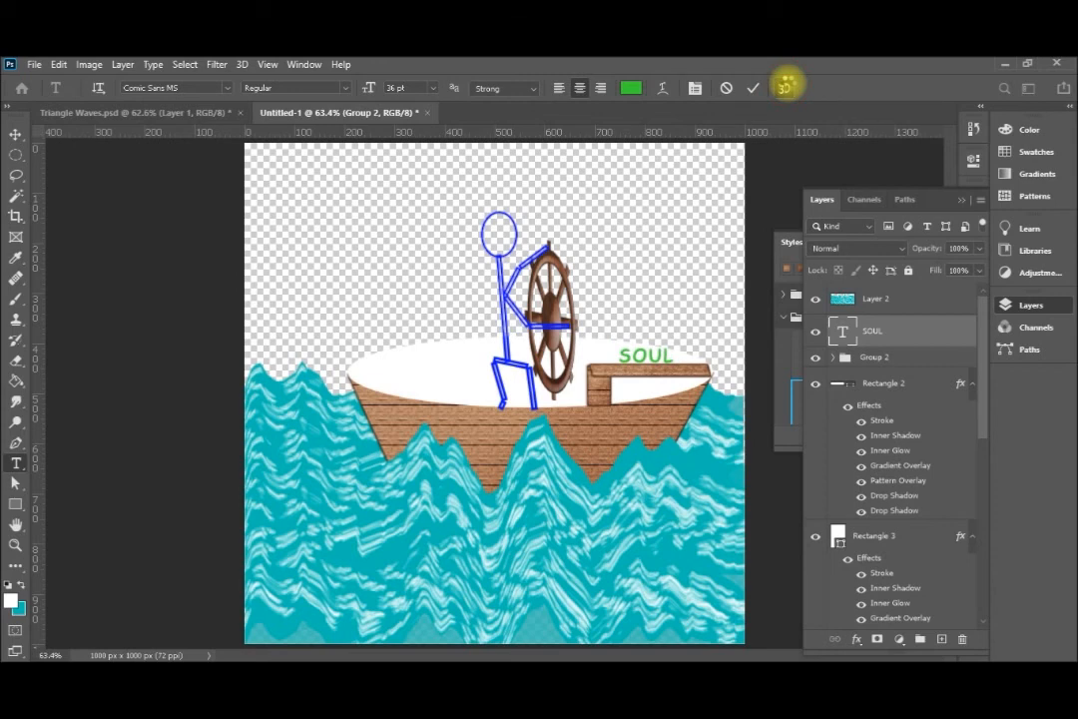
{"action": "left_click", "coordinate": [786, 87]}
{"action": "left_click", "coordinate": [549, 294]}
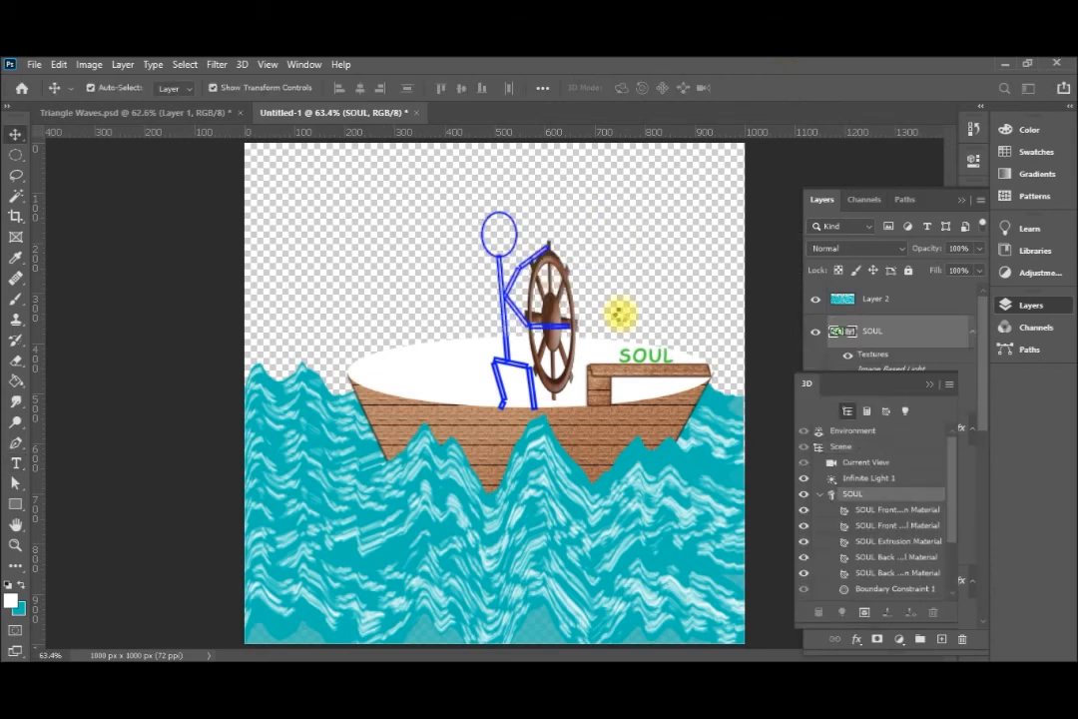
{"action": "left_click", "coordinate": [538, 299]}
Rotate the 3D SOUL text so its extruded depth shows and place it on top of the deck plank
{"action": "left_click_drag", "start_coordinate": [674, 359], "coordinate": [699, 428]}
{"action": "left_click", "coordinate": [684, 89]}
{"action": "mouse_move", "coordinate": [660, 358]}
{"action": "left_mouse_down"}
{"action": "mouse_move", "coordinate": [706, 349]}
{"action": "mouse_move", "coordinate": [650, 360]}
{"action": "mouse_move", "coordinate": [659, 361]}
{"action": "mouse_move", "coordinate": [652, 352]}
{"action": "left_mouse_up"}
{"action": "key", "text": "alt+Tab"}
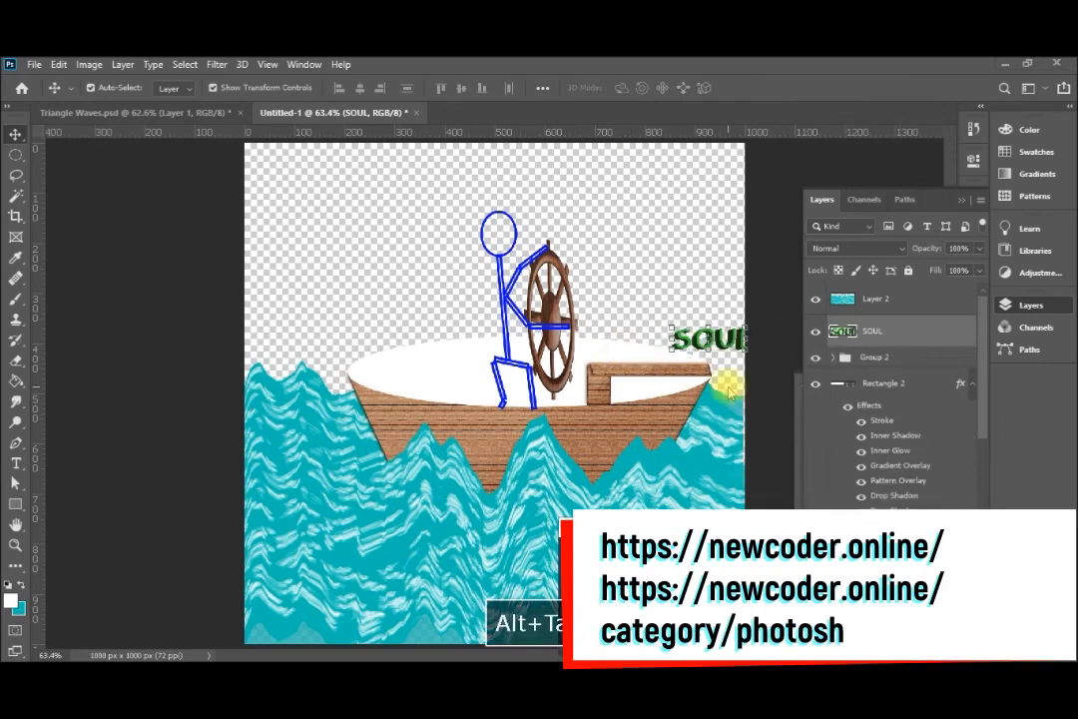
{"action": "key", "text": "space"}
{"action": "key", "text": "ctrl+t"}
{"action": "left_click_drag", "start_coordinate": [715, 352], "coordinate": [616, 375]}
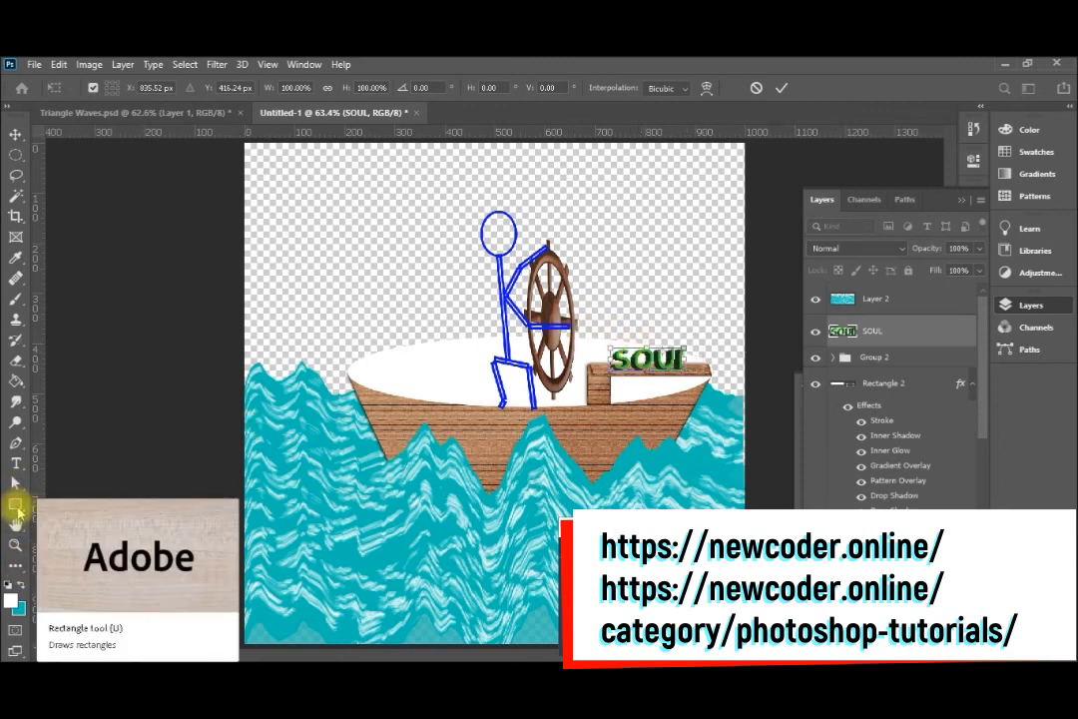
Draw a slanted line about 68 by 107 px rising from the SOUL text, with a green 5 px stroke
{"action": "left_click", "coordinate": [17, 504]}
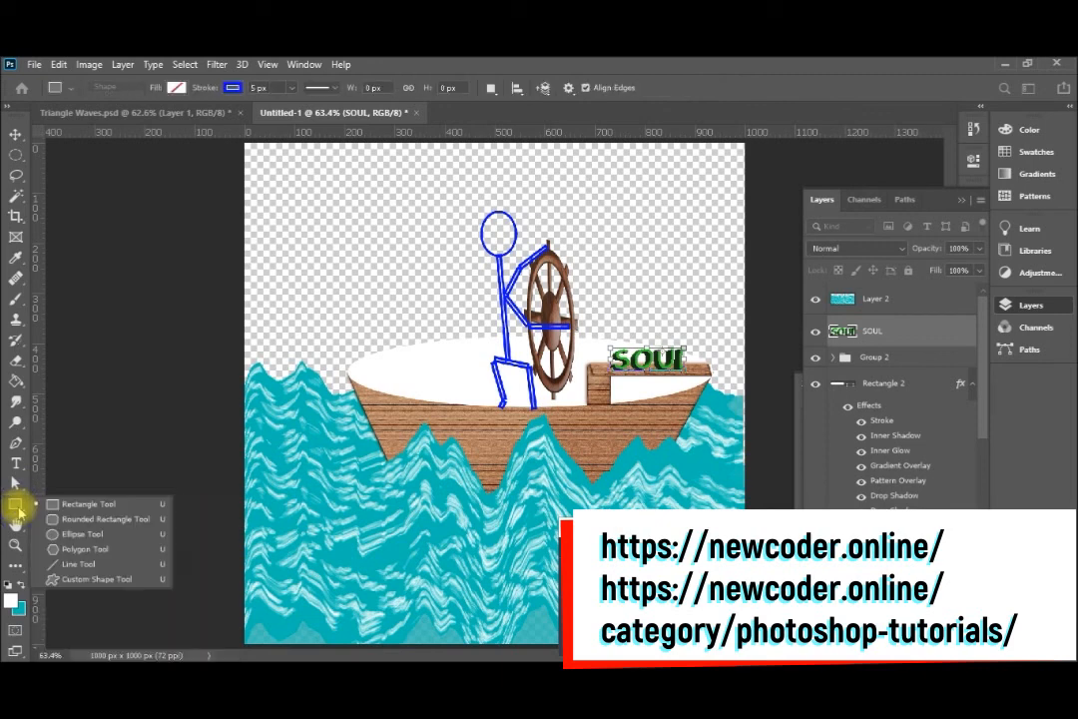
{"action": "left_click", "coordinate": [75, 566]}
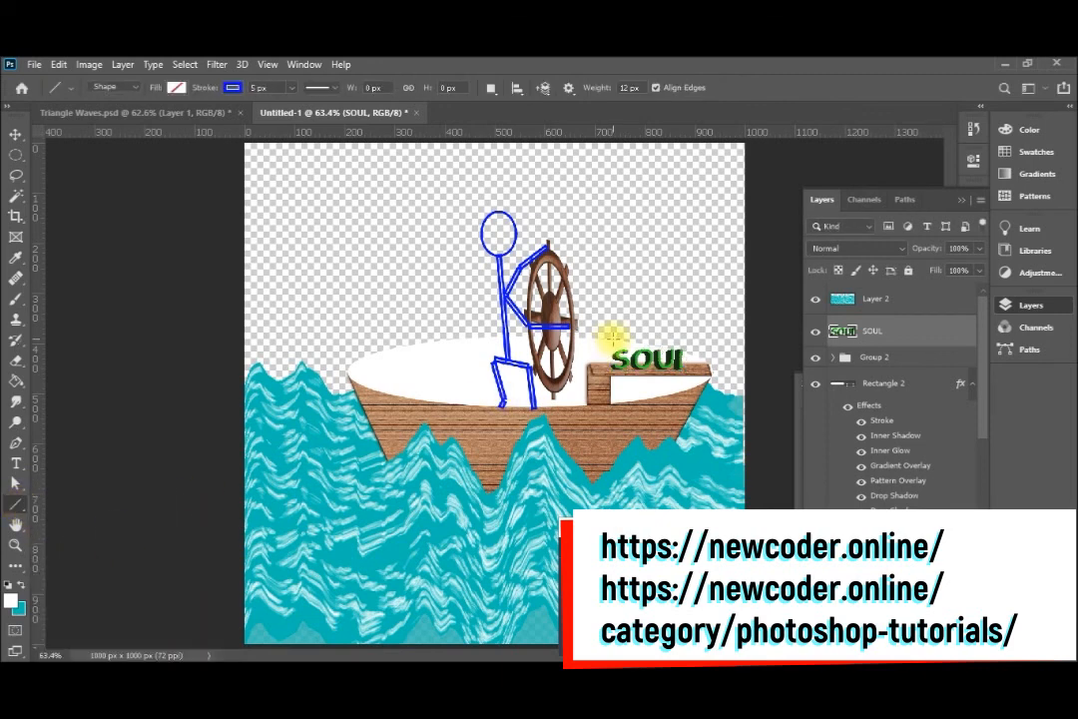
{"action": "left_click_drag", "start_coordinate": [639, 344], "coordinate": [669, 297]}
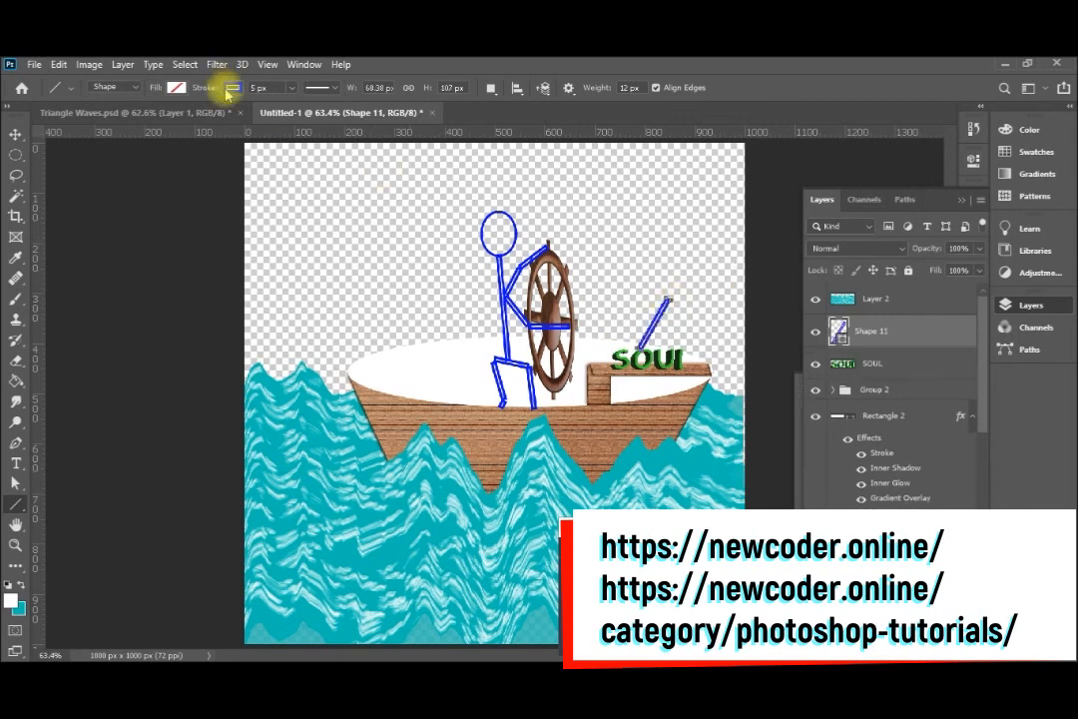
{"action": "left_click", "coordinate": [179, 87]}
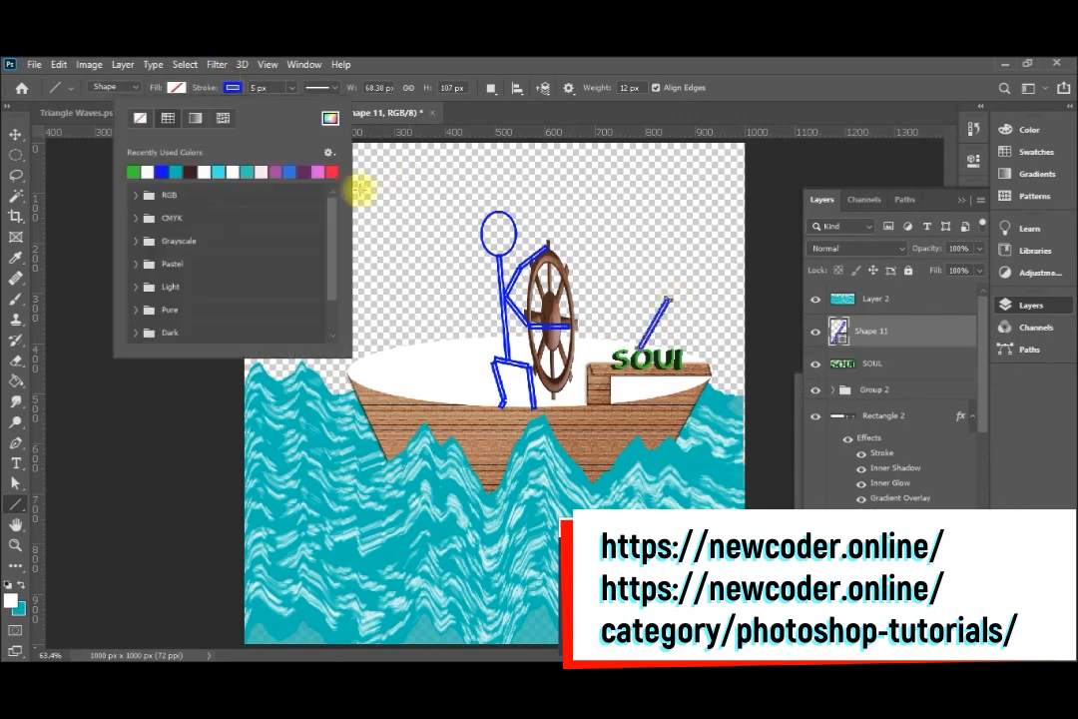
{"action": "left_click", "coordinate": [133, 172]}
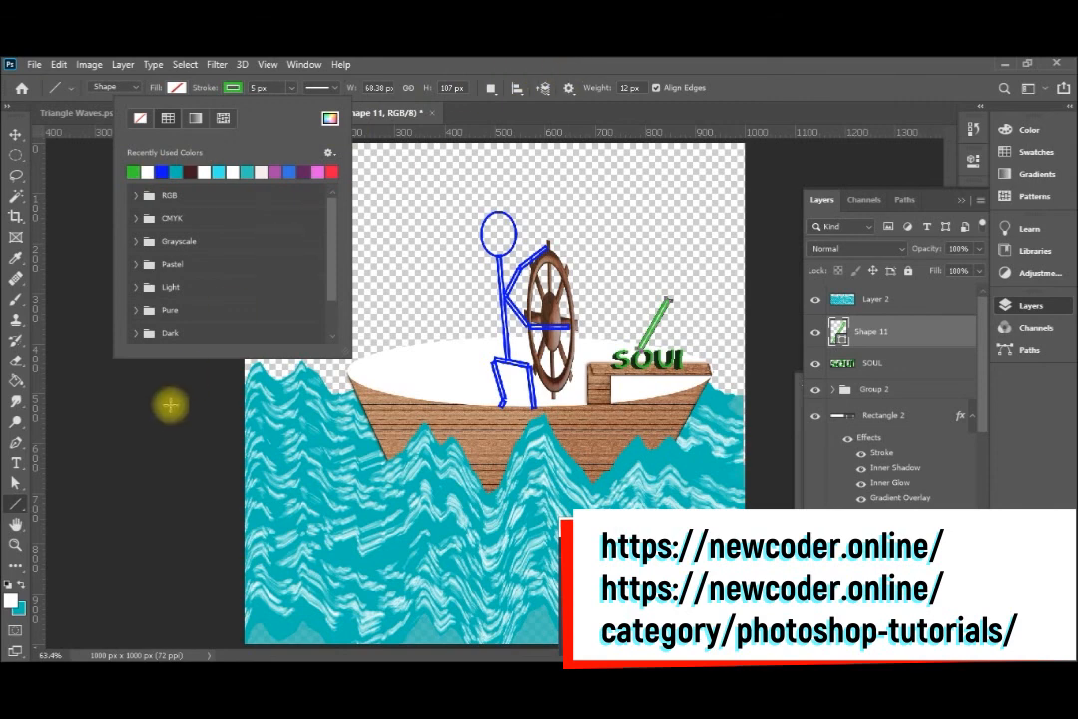
Draw the Arrow 7 custom shape from the upper end of the green line out toward the canvas edge
{"action": "right_click", "coordinate": [16, 507]}
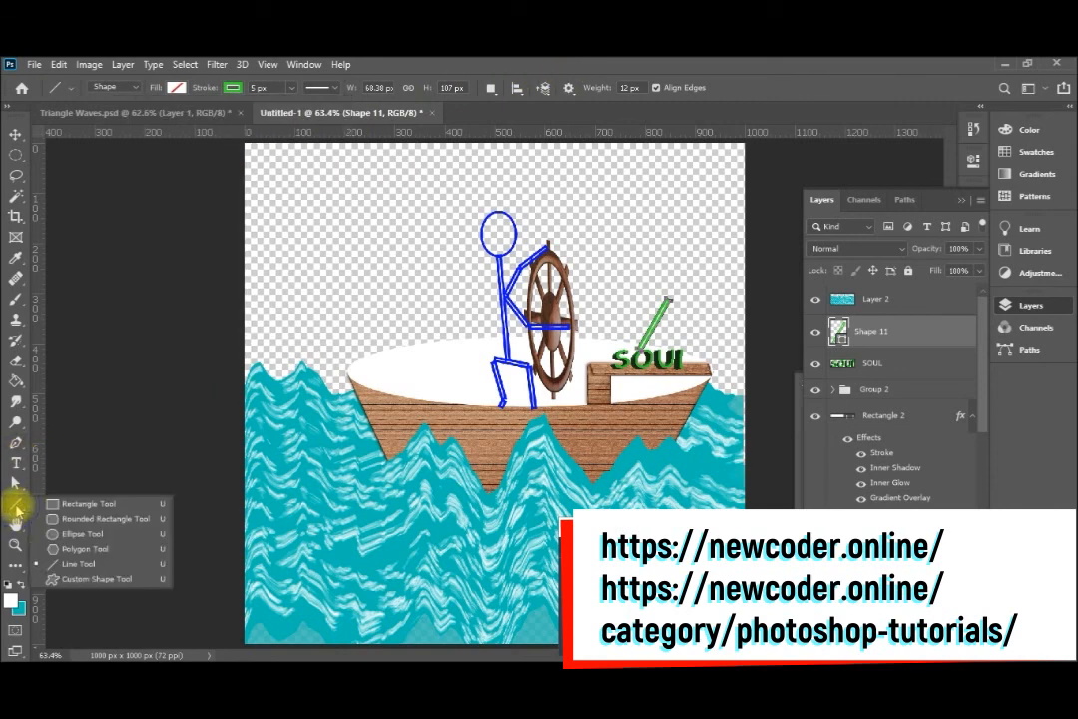
{"action": "left_click", "coordinate": [616, 63]}
{"action": "left_click", "coordinate": [640, 88]}
{"action": "left_click_drag", "start_coordinate": [696, 142], "coordinate": [696, 189]}
{"action": "left_click", "coordinate": [541, 176]}
{"action": "left_click_drag", "start_coordinate": [696, 142], "coordinate": [697, 156]}
{"action": "left_click", "coordinate": [596, 119]}
{"action": "mouse_move", "coordinate": [666, 301]}
{"action": "left_mouse_down"}
{"action": "mouse_move", "coordinate": [719, 229]}
{"action": "mouse_move", "coordinate": [734, 242]}
{"action": "left_mouse_up"}
Rotate the arrow to slant upward and nudge it down so its tail meets the green line's upper end
{"action": "key", "text": "v"}
{"action": "mouse_move", "coordinate": [734, 298]}
{"action": "left_mouse_down"}
{"action": "mouse_move", "coordinate": [729, 257]}
{"action": "mouse_move", "coordinate": [740, 260]}
{"action": "left_mouse_up"}
{"action": "key", "text": "Return"}
{"action": "key", "text": "Down"}
{"action": "key", "text": "Down"}
{"action": "key", "text": "Down"}
{"action": "key", "text": "Down"}
{"action": "key", "text": "Down"}
{"action": "key", "text": "Down"}
{"action": "key", "text": "Down"}
{"action": "key", "text": "Down"}
{"action": "key", "text": "Down"}
{"action": "key", "text": "Down"}
{"action": "key", "text": "Down"}
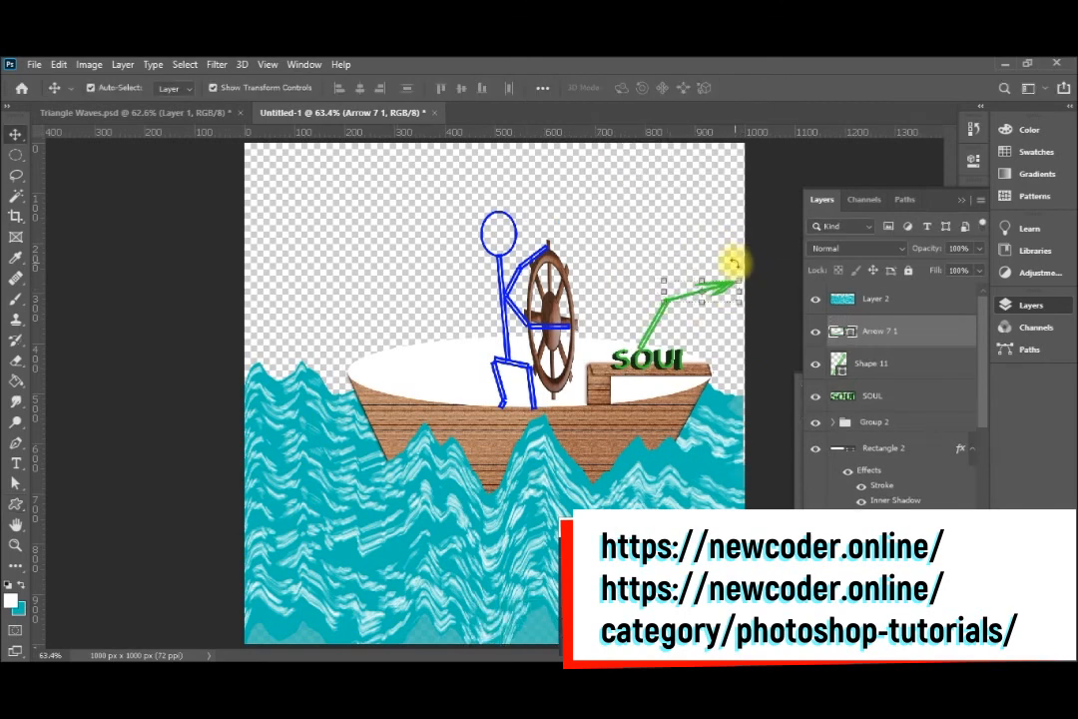